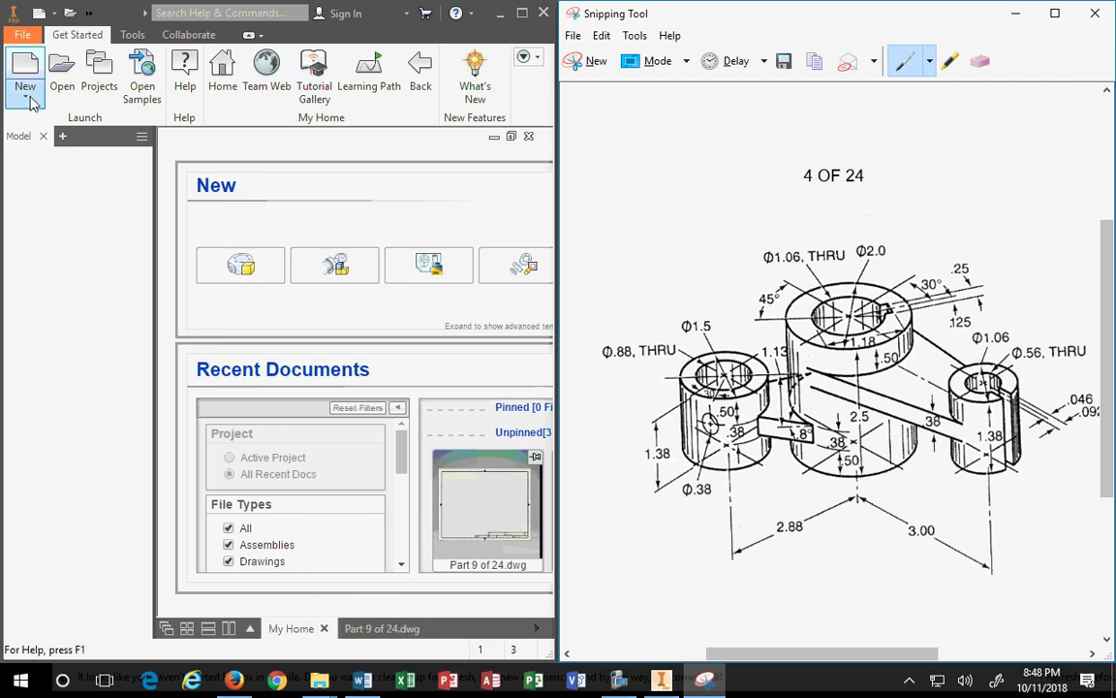
Open PART 4 OF 24.ipt from the INVENTOR FILES folder and orient the model to its top view
{"action": "left_click", "coordinate": [60, 86]}
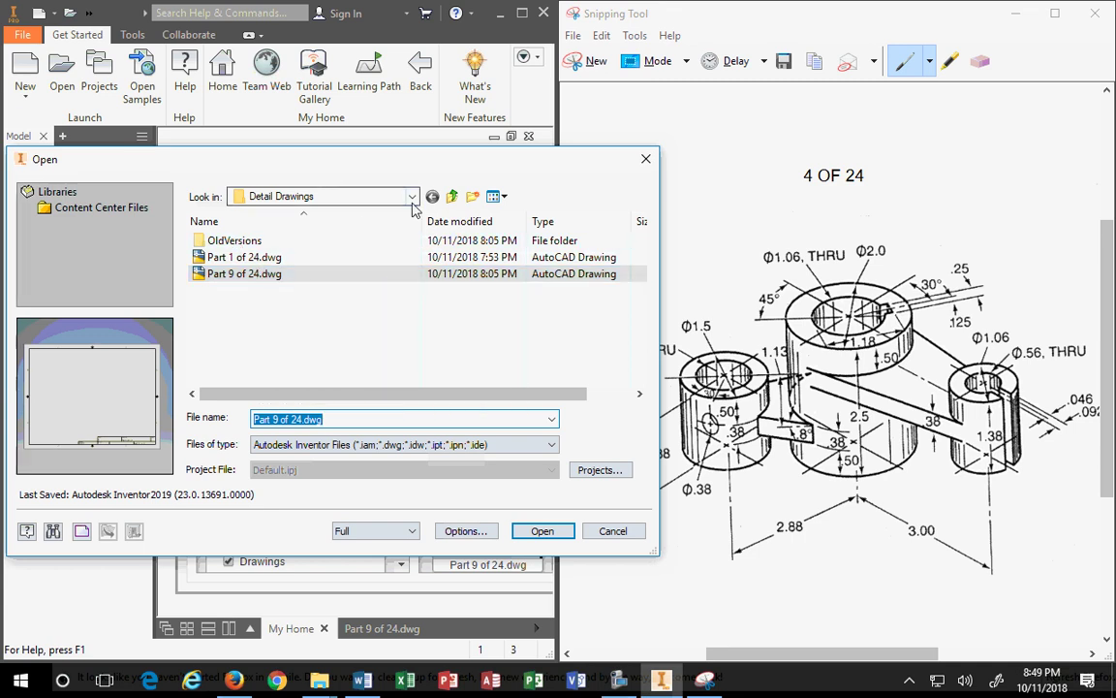
{"action": "left_click", "coordinate": [452, 195]}
{"action": "scroll", "coordinate": [244, 301], "scroll_direction": "down", "scroll_amount": 1}
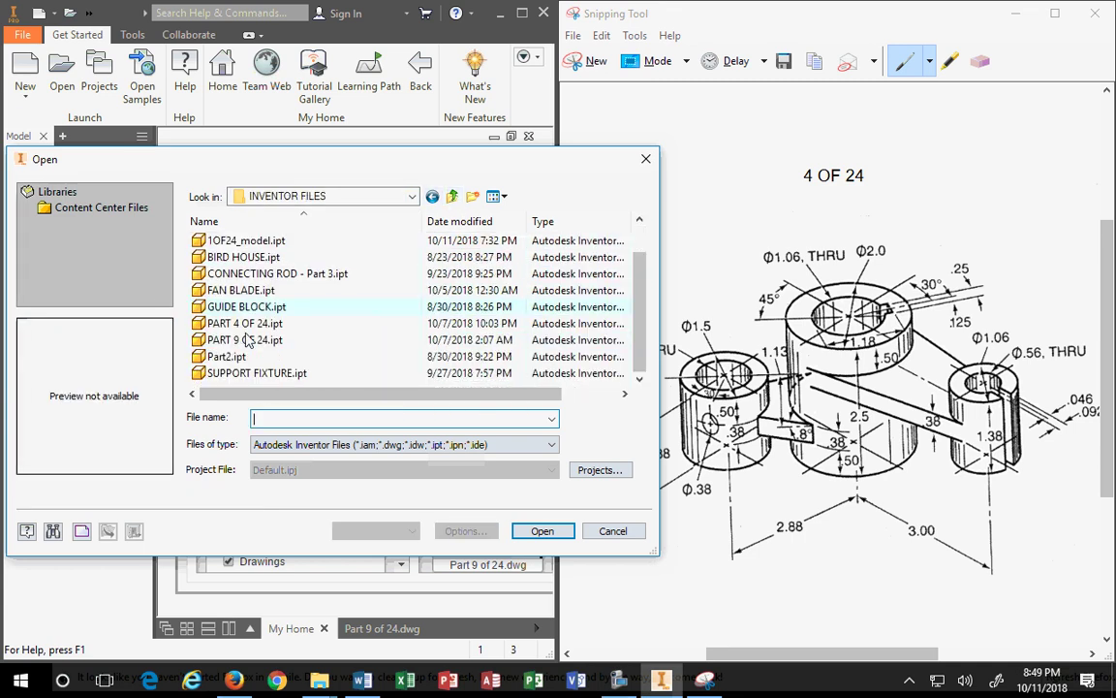
{"action": "left_click", "coordinate": [253, 322]}
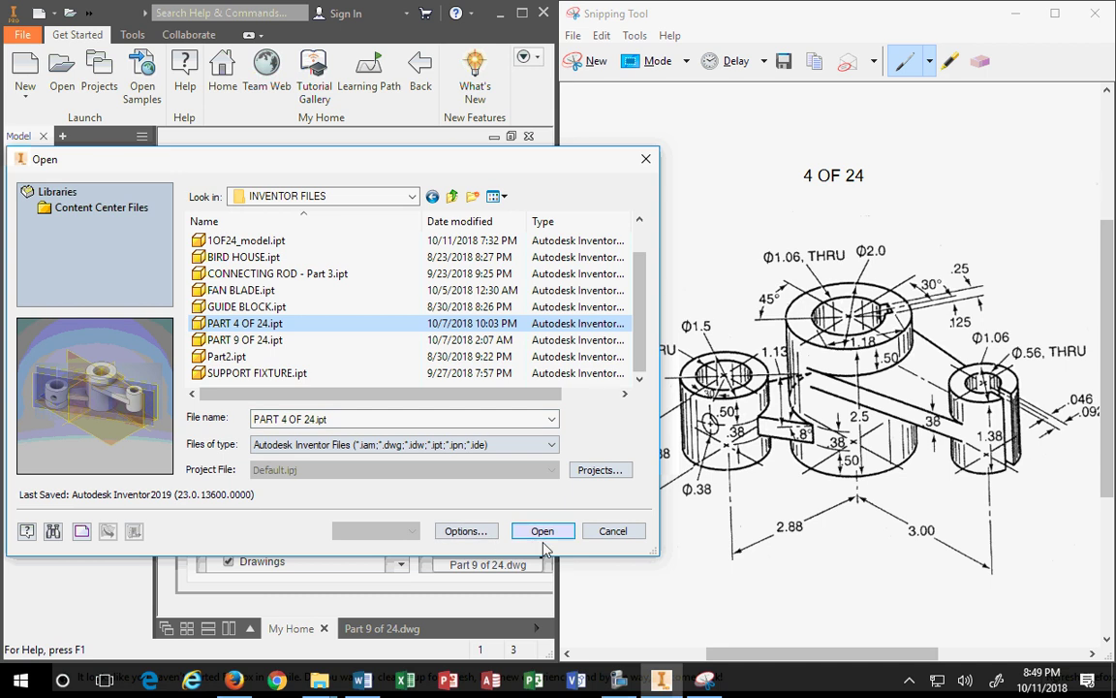
{"action": "left_click", "coordinate": [541, 531]}
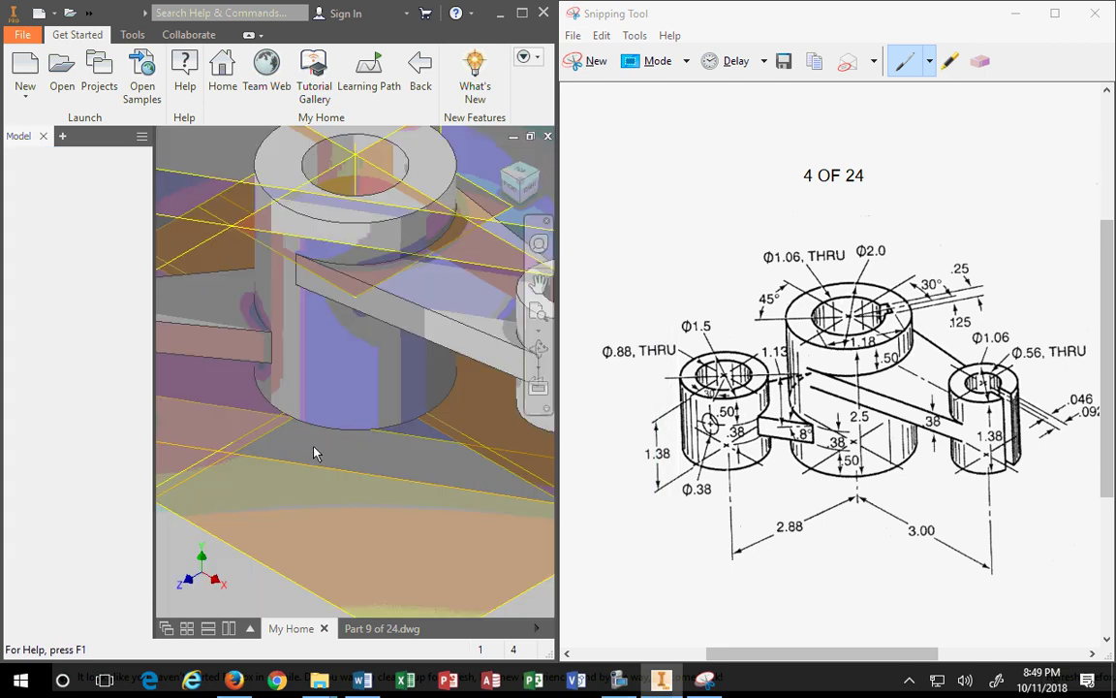
{"action": "left_click", "coordinate": [520, 175]}
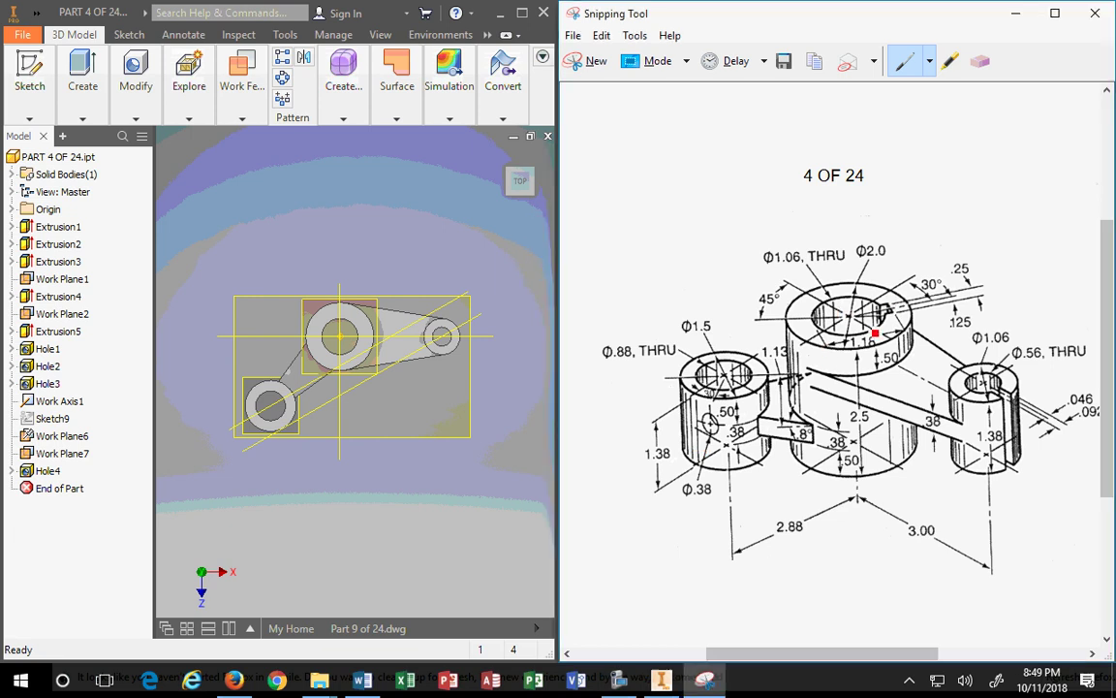
Circle the central boss's keyway and the small boss's slot in red on the reference image, and erase both marks
{"action": "mouse_move", "coordinate": [879, 310]}
{"action": "left_mouse_down"}
{"action": "mouse_move", "coordinate": [889, 294]}
{"action": "mouse_move", "coordinate": [903, 318]}
{"action": "mouse_move", "coordinate": [870, 305]}
{"action": "left_mouse_up"}
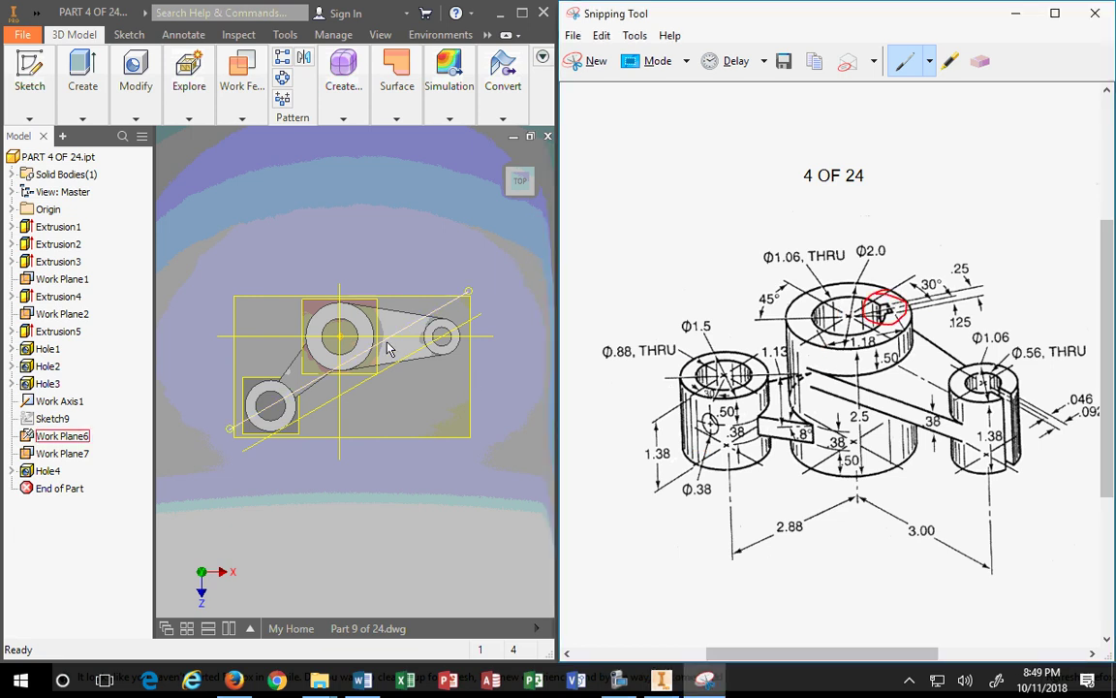
{"action": "mouse_move", "coordinate": [1017, 384]}
{"action": "left_mouse_down"}
{"action": "mouse_move", "coordinate": [969, 380]}
{"action": "mouse_move", "coordinate": [1029, 383]}
{"action": "mouse_move", "coordinate": [984, 412]}
{"action": "left_mouse_up"}
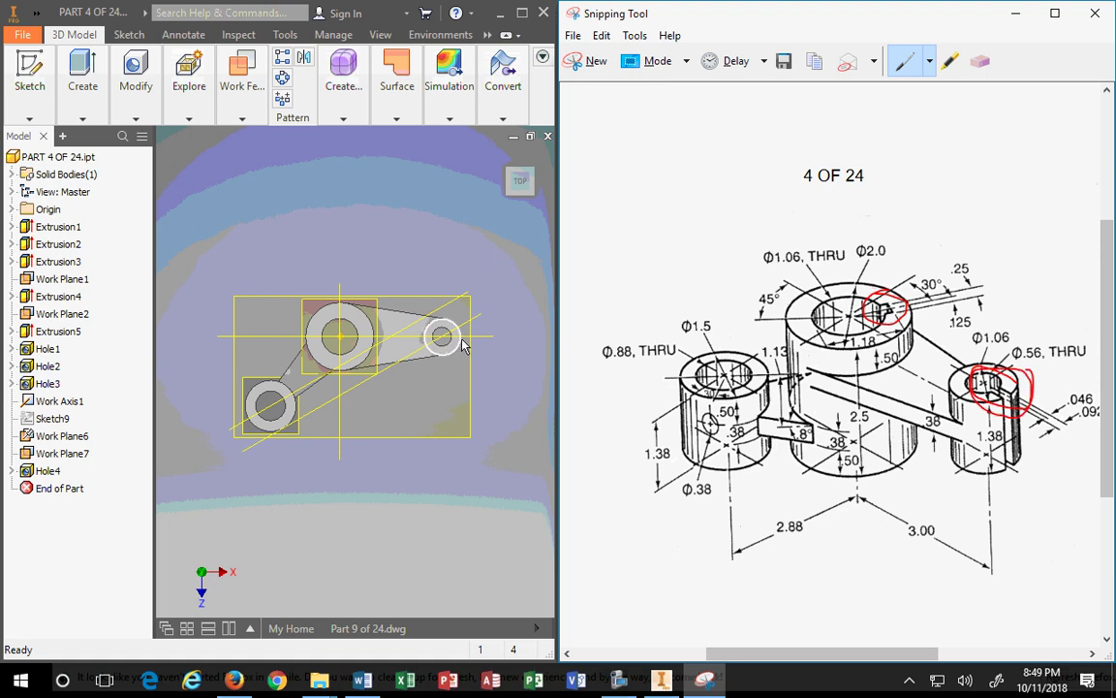
{"action": "left_click", "coordinate": [981, 62]}
{"action": "left_click", "coordinate": [891, 289]}
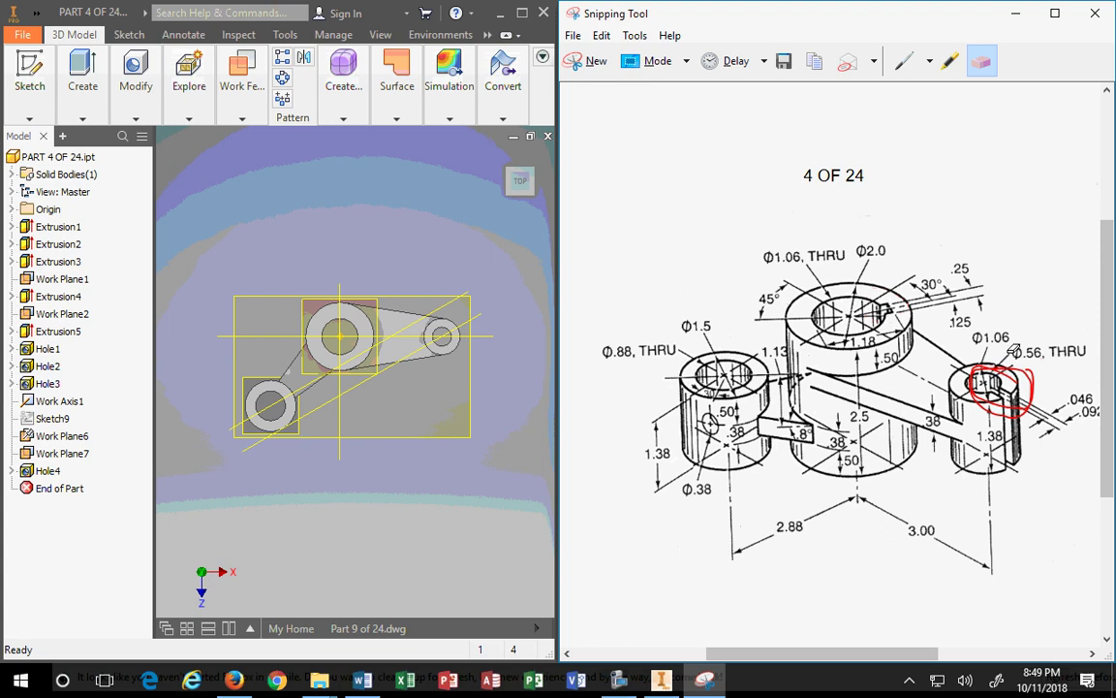
{"action": "left_click", "coordinate": [1008, 373]}
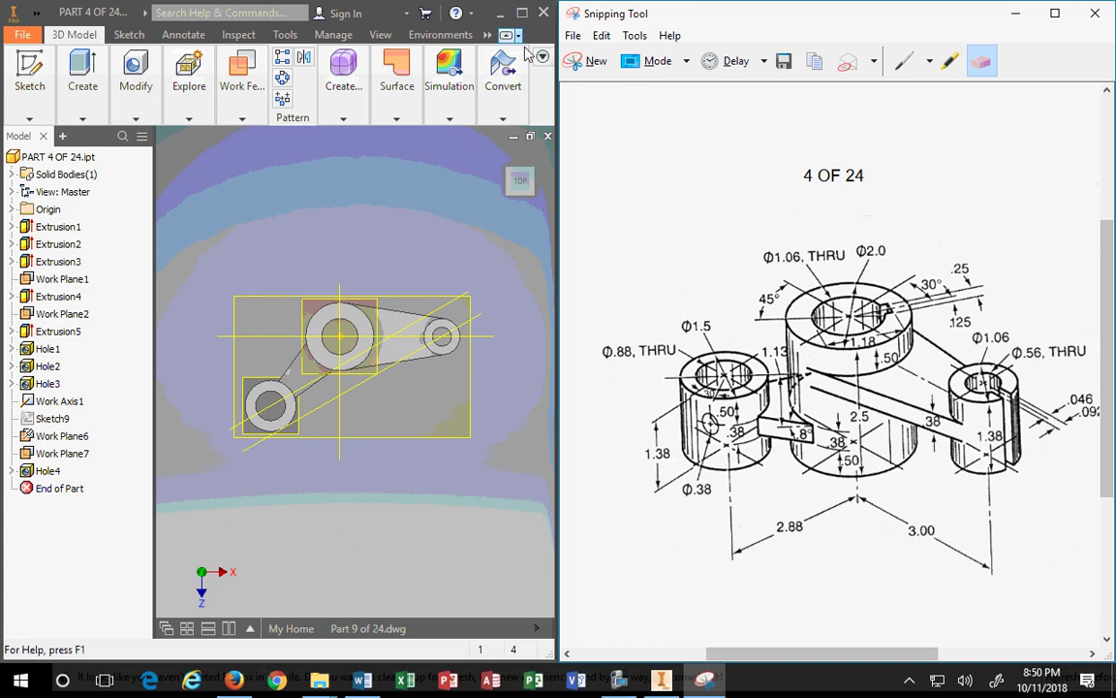
Narrow the reference image window, widen the modeling window to meet it, and bring all three bosses of the reference into view
{"action": "left_click_drag", "start_coordinate": [560, 172], "coordinate": [655, 173]}
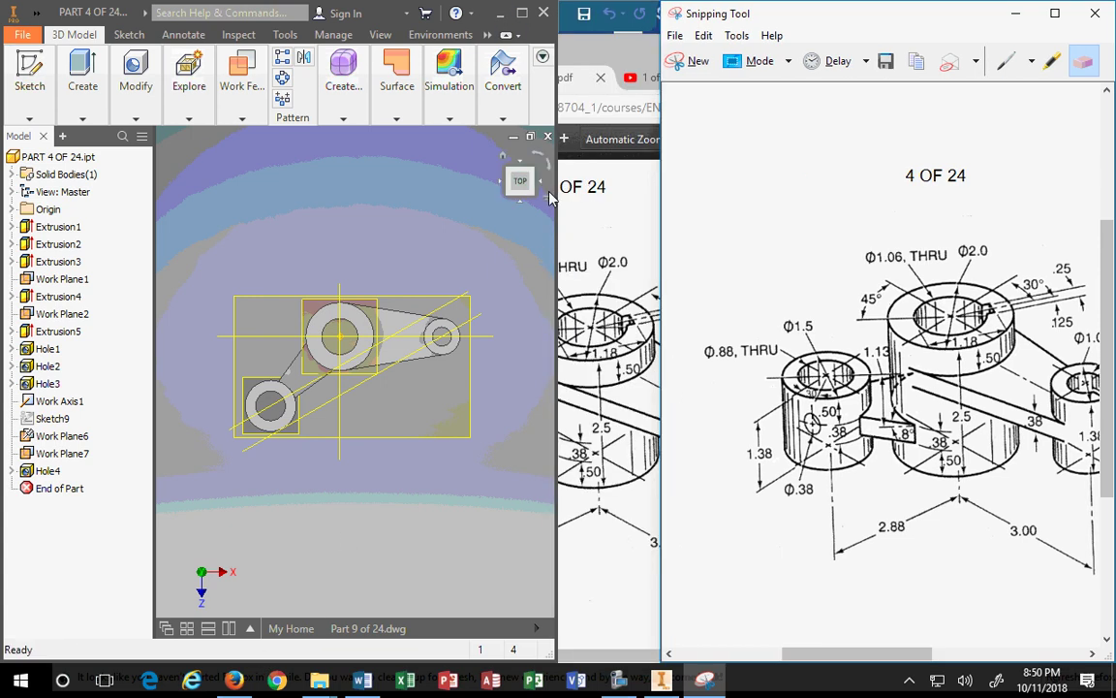
{"action": "left_click_drag", "start_coordinate": [557, 194], "coordinate": [660, 197]}
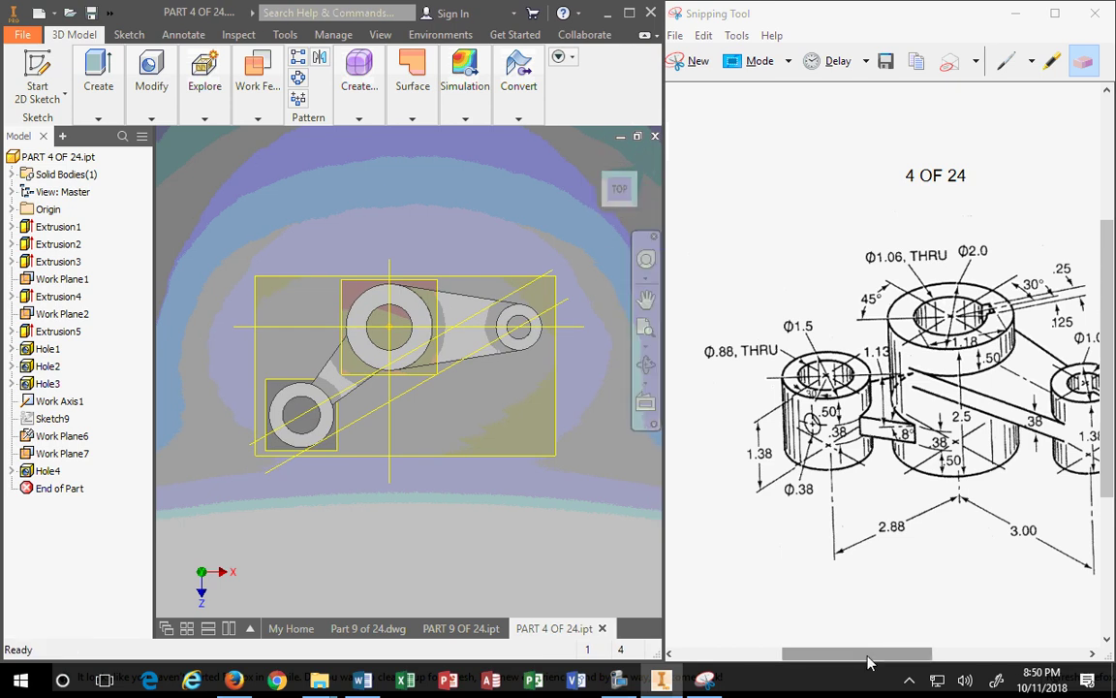
{"action": "left_click_drag", "start_coordinate": [868, 654], "coordinate": [882, 654]}
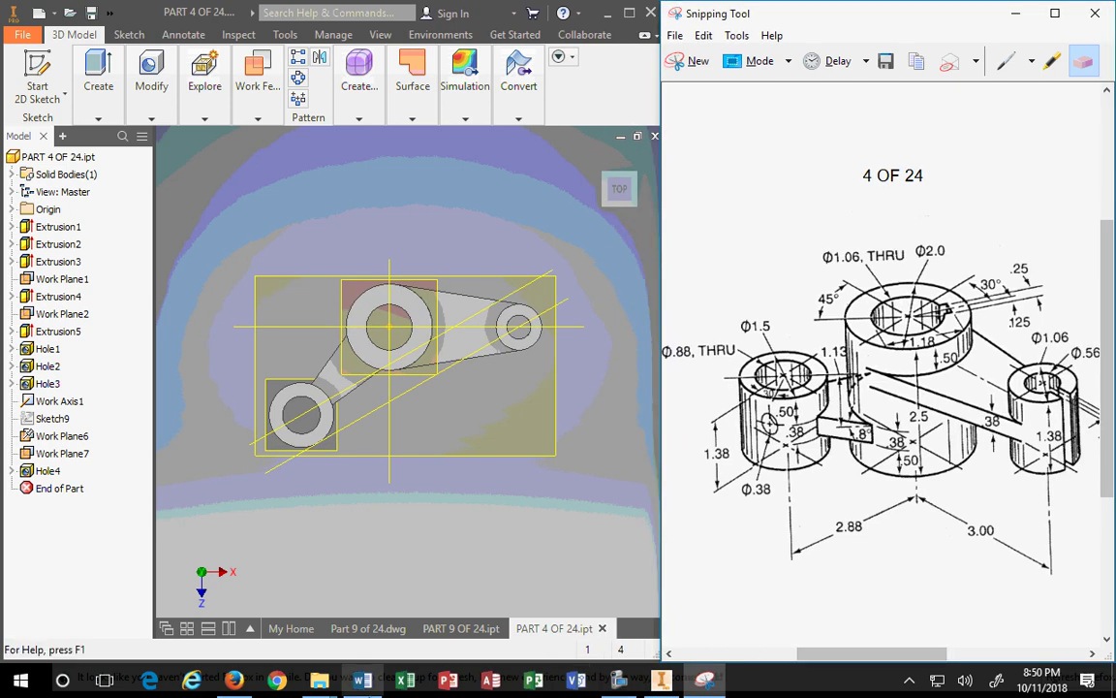
Switch to the Part 9 of 24.dwg drawing and show its section view, front view and title block
{"action": "left_click", "coordinate": [373, 629]}
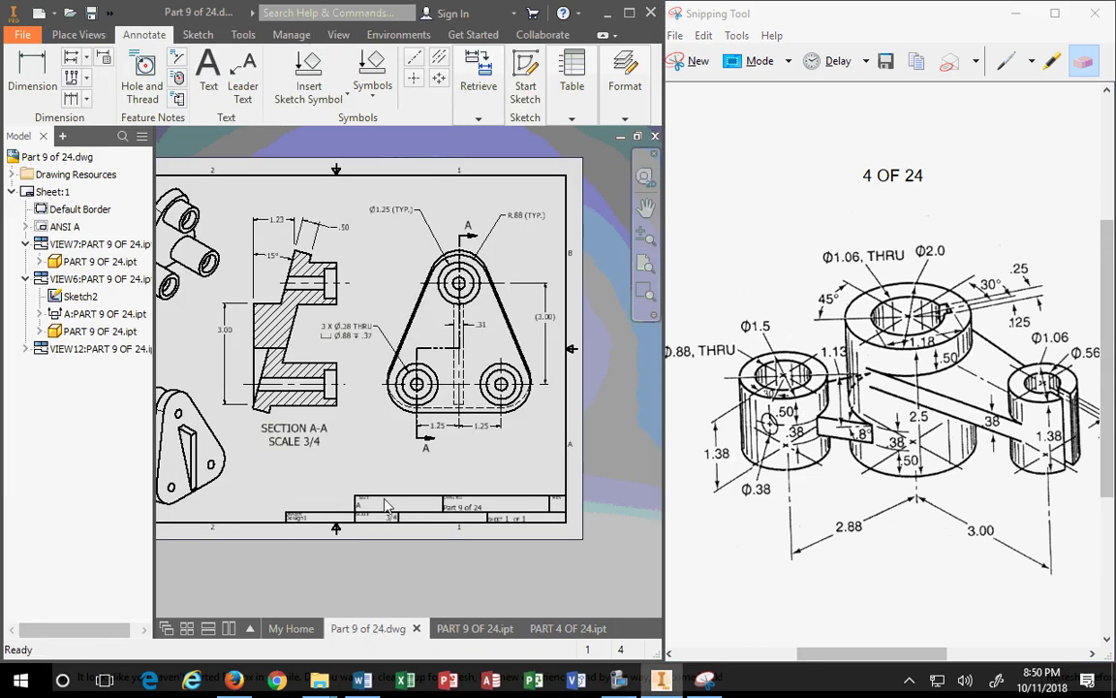
{"action": "scroll", "coordinate": [301, 534], "scroll_direction": "up", "scroll_amount": 1}
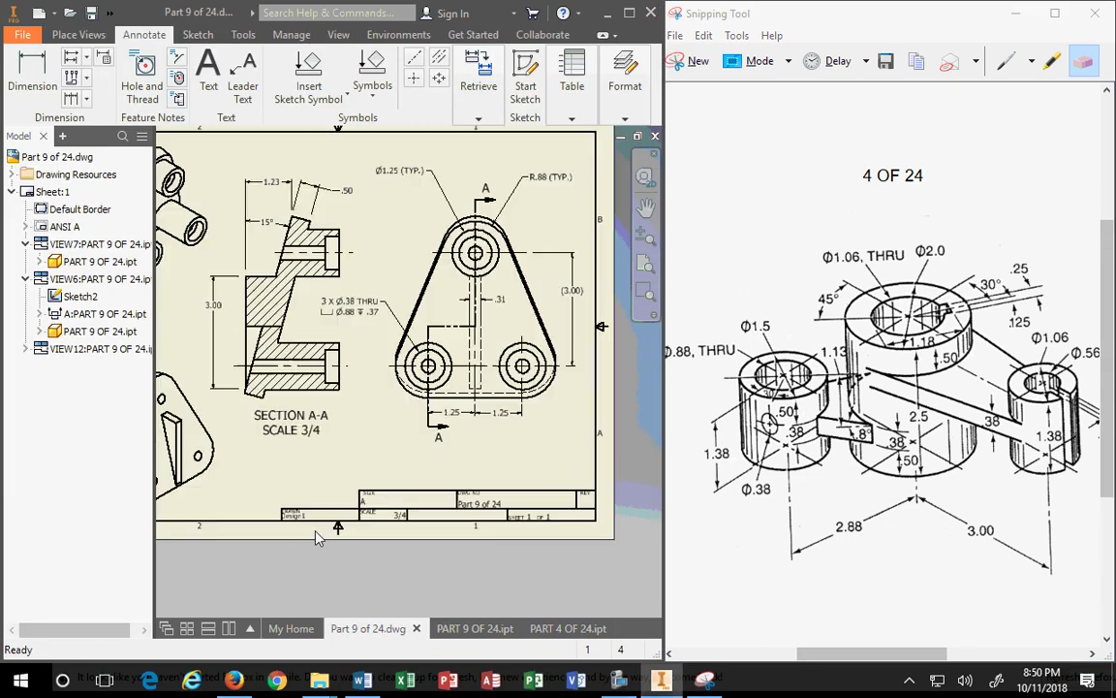
{"action": "middle_click_drag", "start_coordinate": [324, 511], "coordinate": [369, 529]}
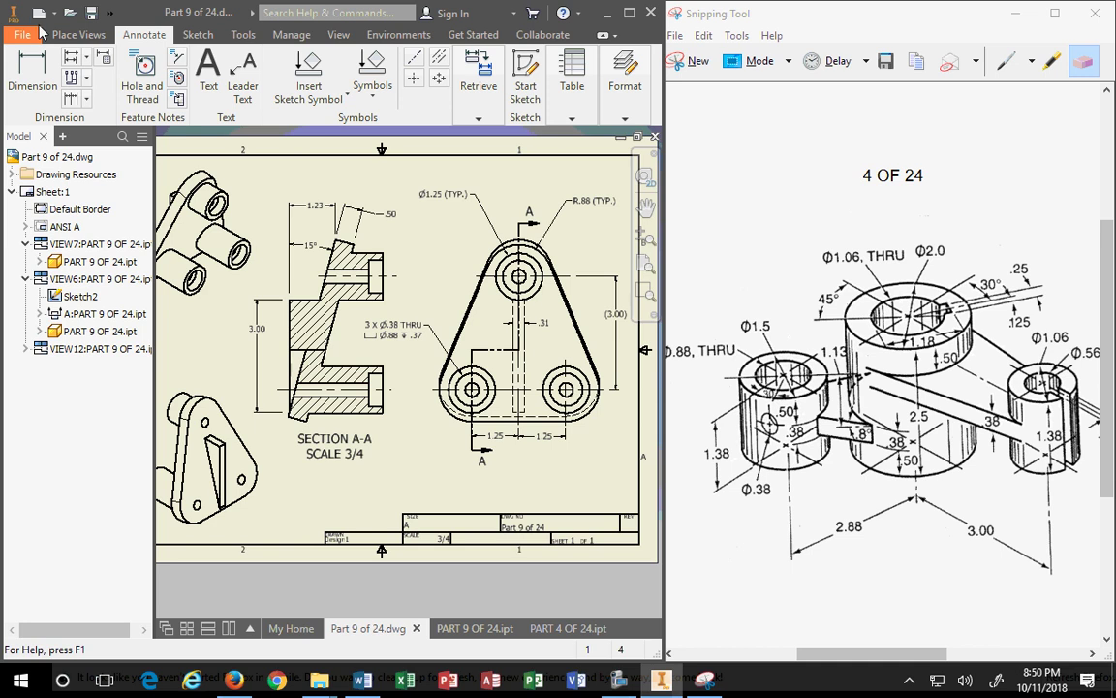
{"action": "left_click", "coordinate": [22, 35]}
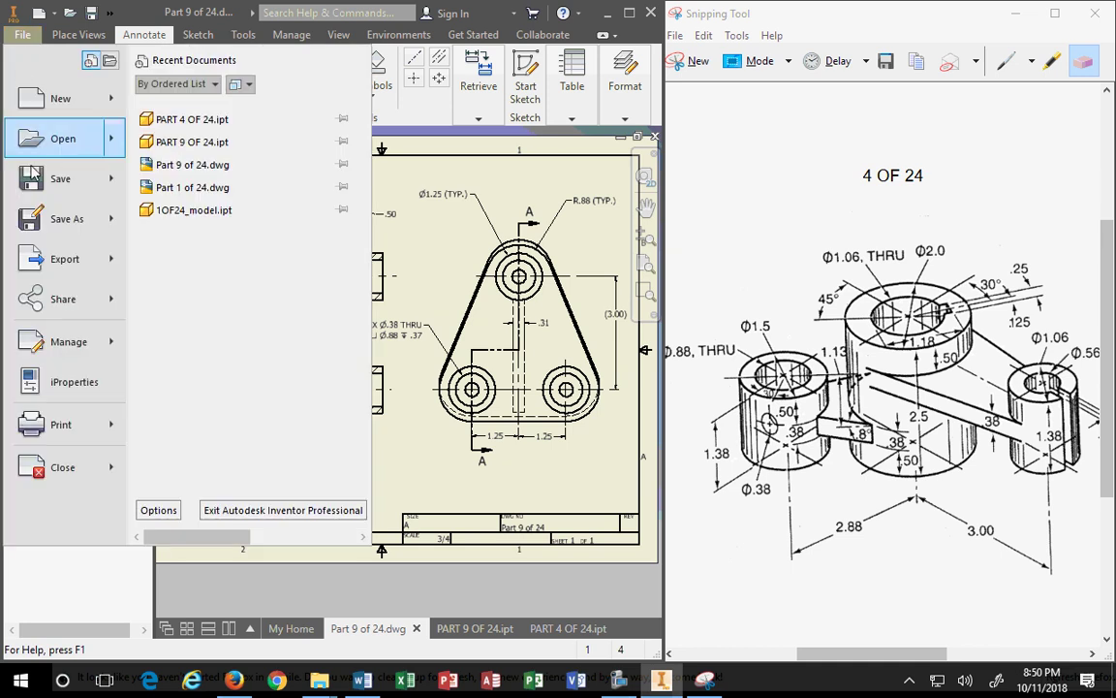
{"action": "left_click", "coordinate": [39, 220]}
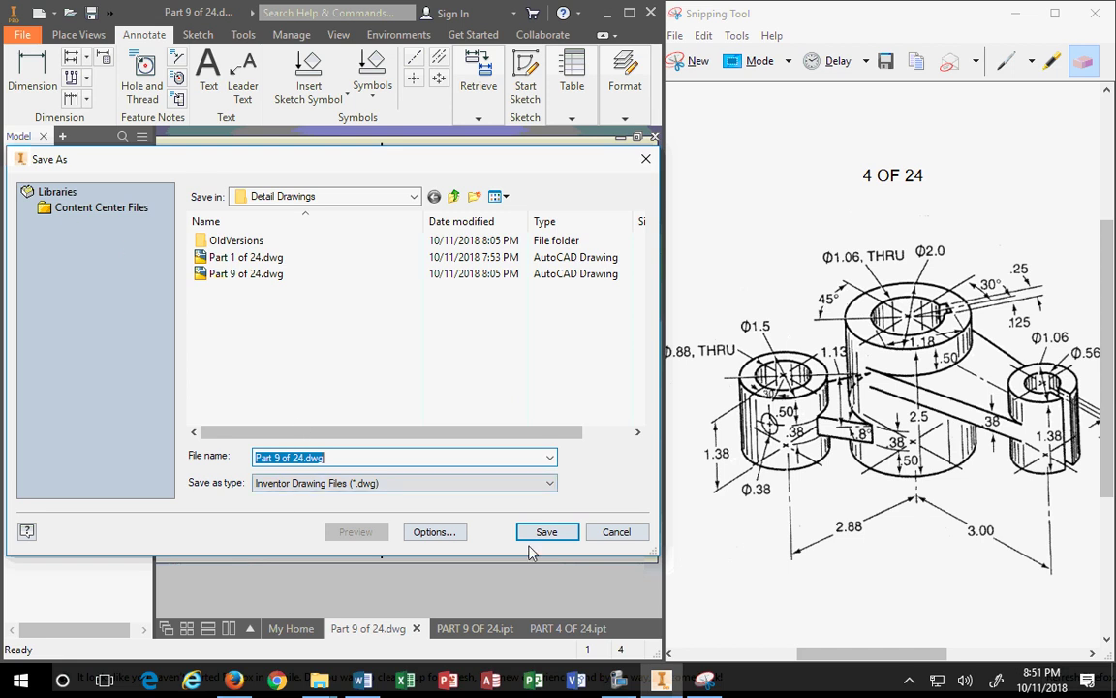
{"action": "left_click", "coordinate": [616, 532]}
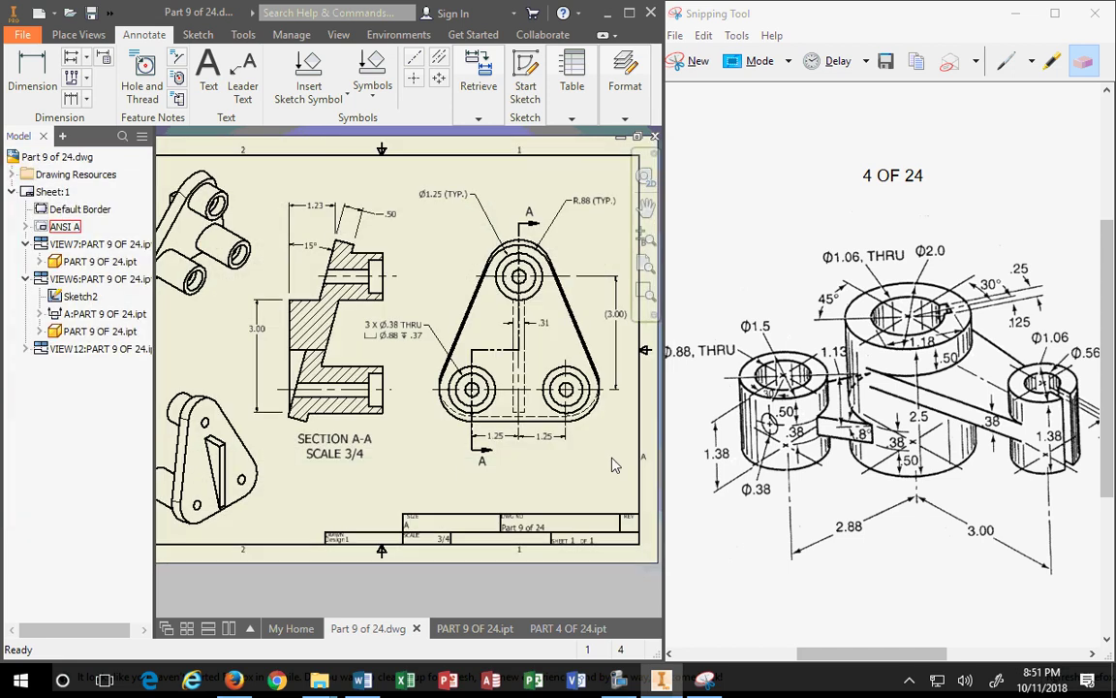
Save the Part 9 drawing under the new name Part 4 of 24.dwg in the Detail Drawings folder
{"action": "left_click", "coordinate": [21, 35]}
{"action": "left_click", "coordinate": [68, 219]}
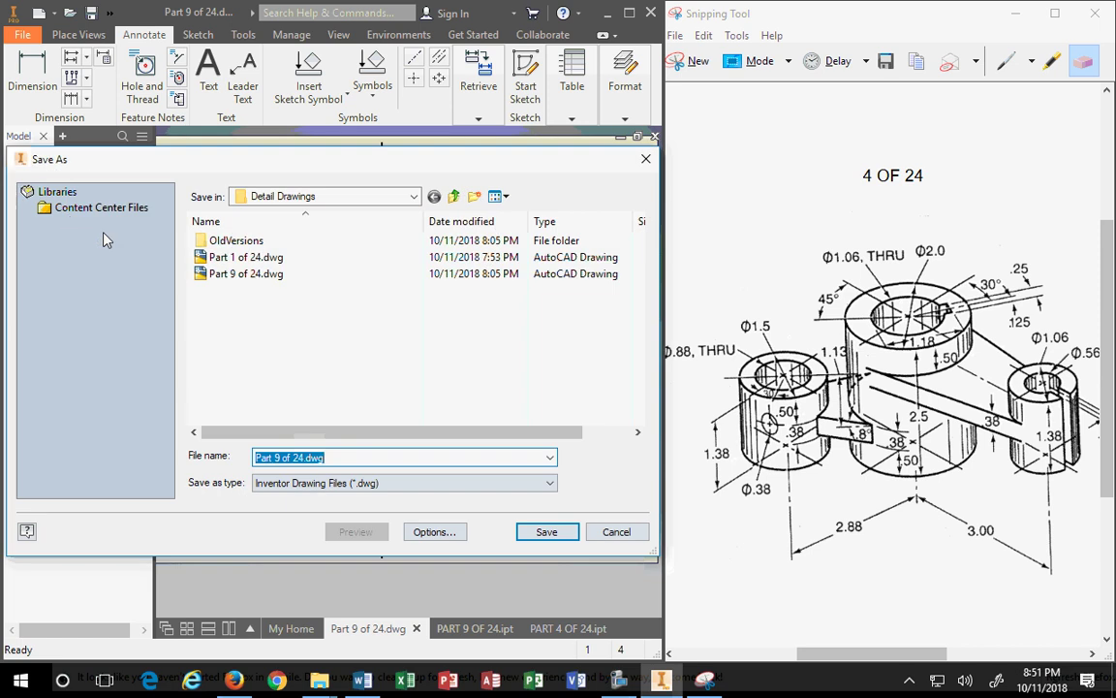
{"action": "left_click", "coordinate": [317, 458]}
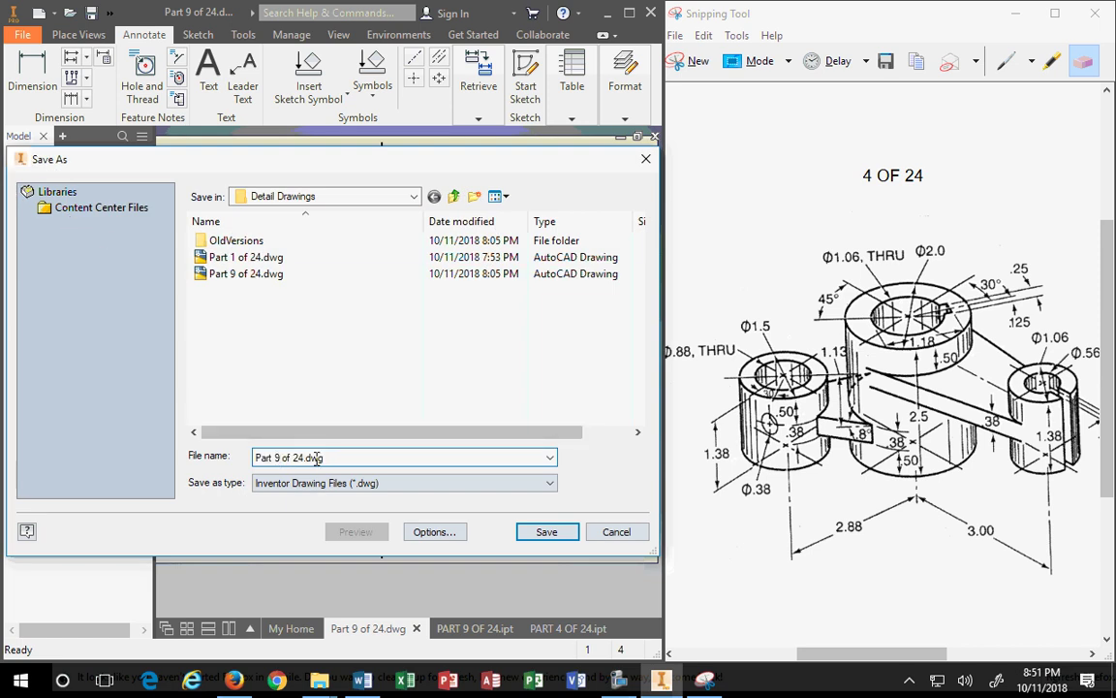
{"action": "double_click", "coordinate": [281, 458]}
{"action": "type", "text": "4"}
{"action": "left_click", "coordinate": [553, 533]}
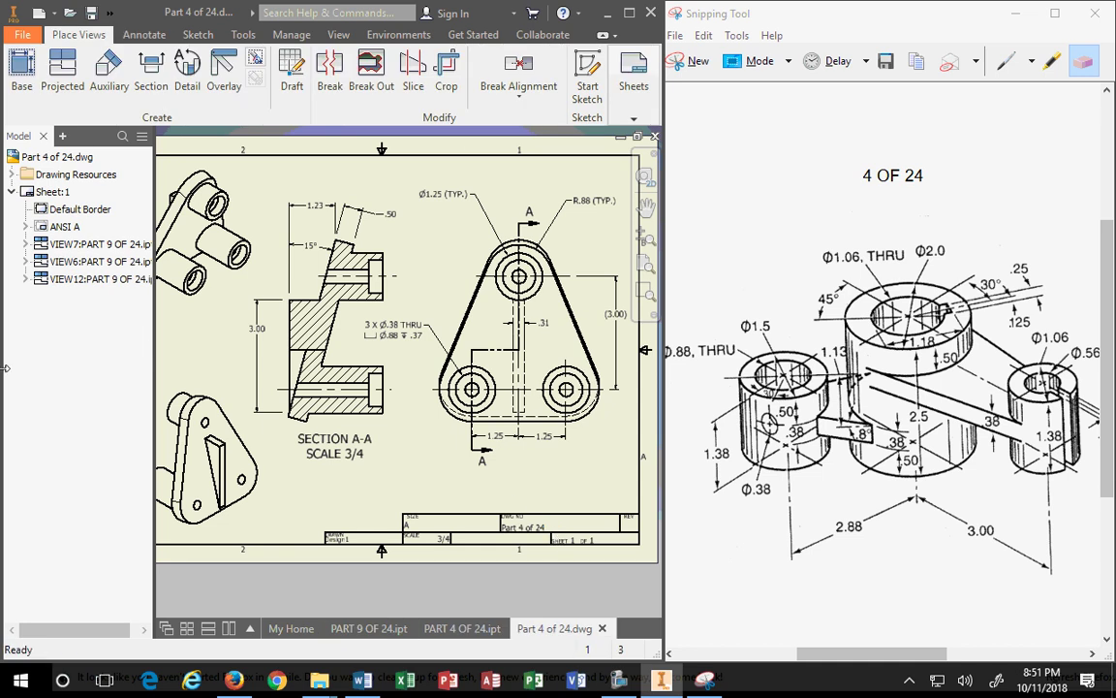
Delete all three PART 9 OF 24 views from the sheet, including their dependent views
{"action": "left_click", "coordinate": [91, 247]}
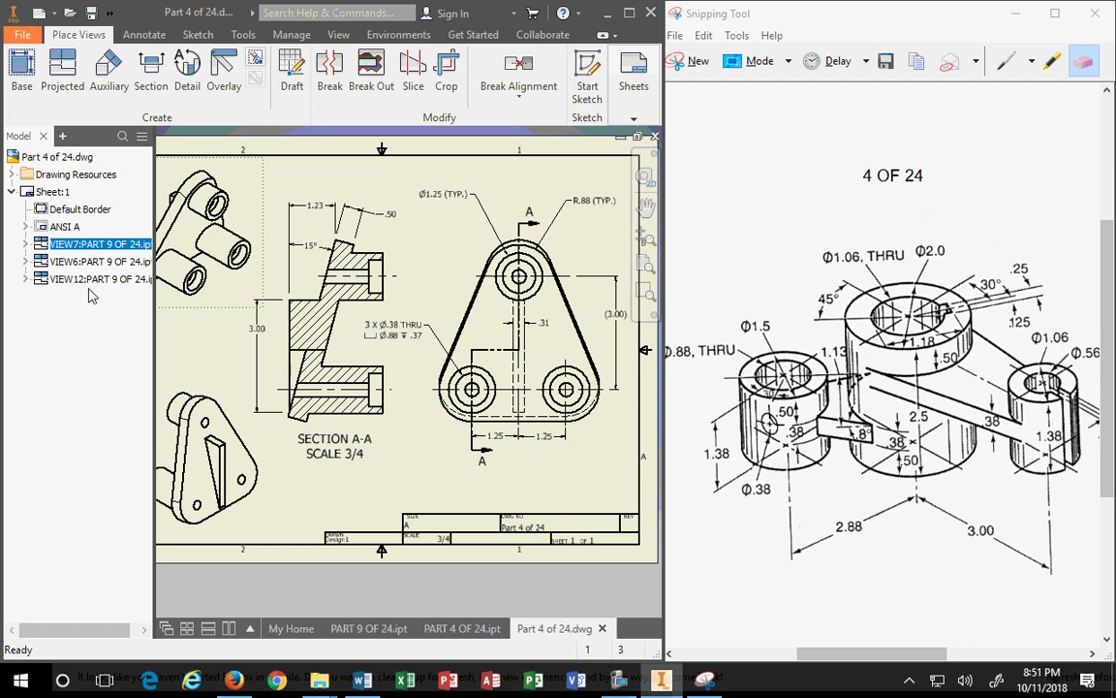
{"action": "left_click", "coordinate": [94, 278], "text": "shift"}
{"action": "key", "text": "Delete"}
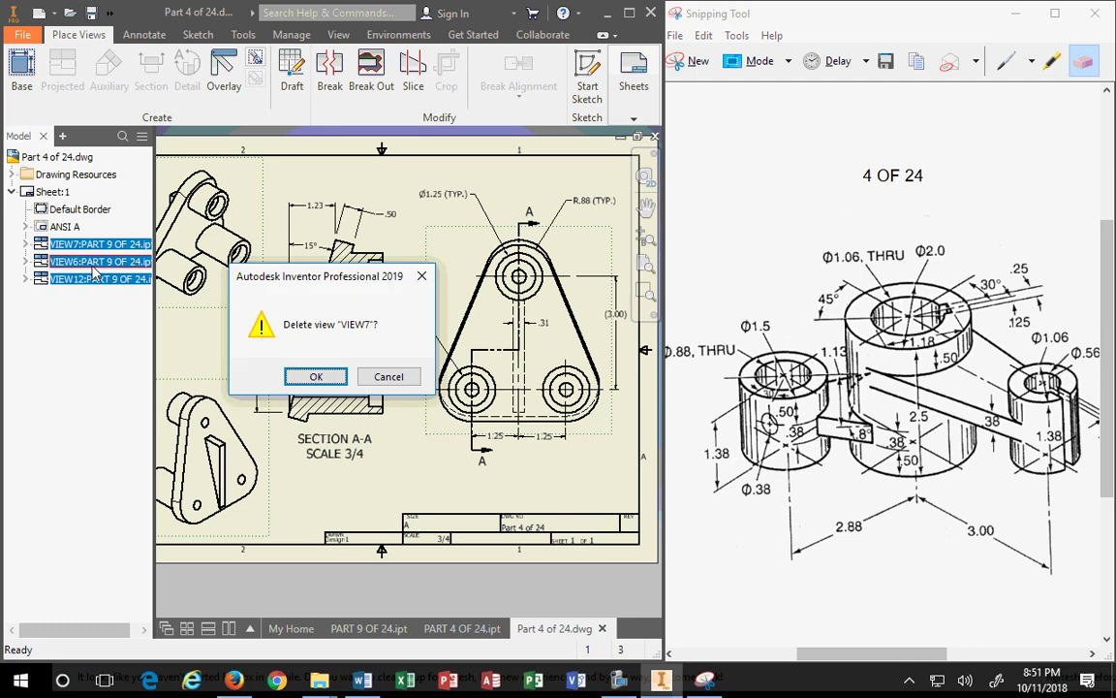
{"action": "left_click", "coordinate": [309, 376]}
{"action": "left_click", "coordinate": [317, 376]}
{"action": "left_click", "coordinate": [319, 377]}
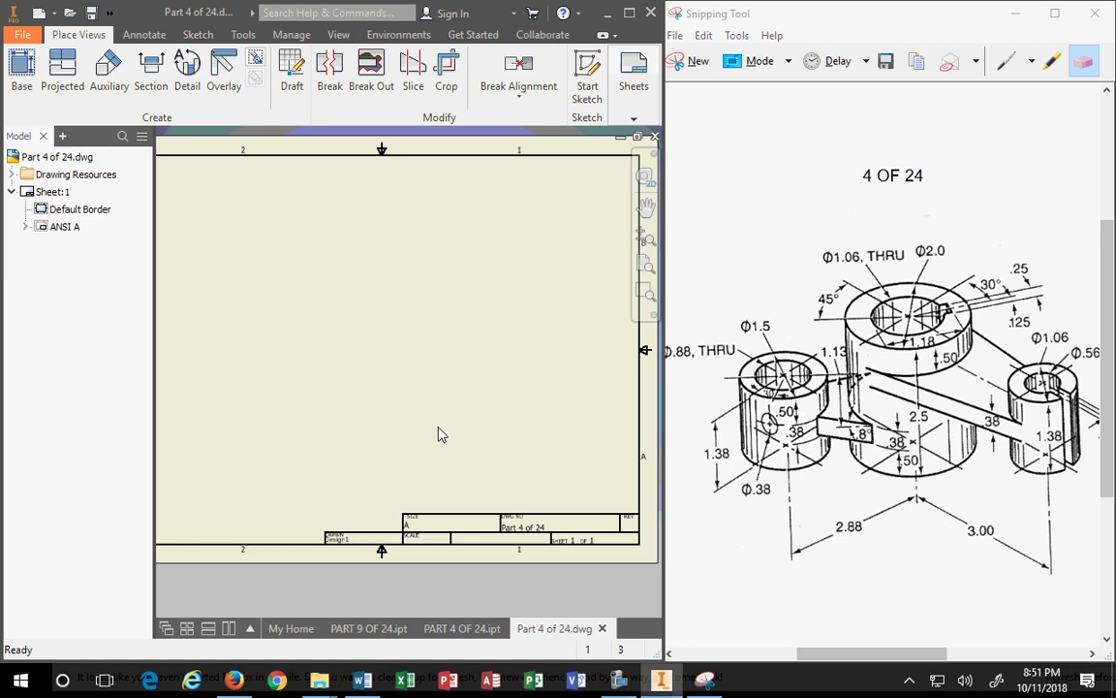
{"action": "key", "text": "Home"}
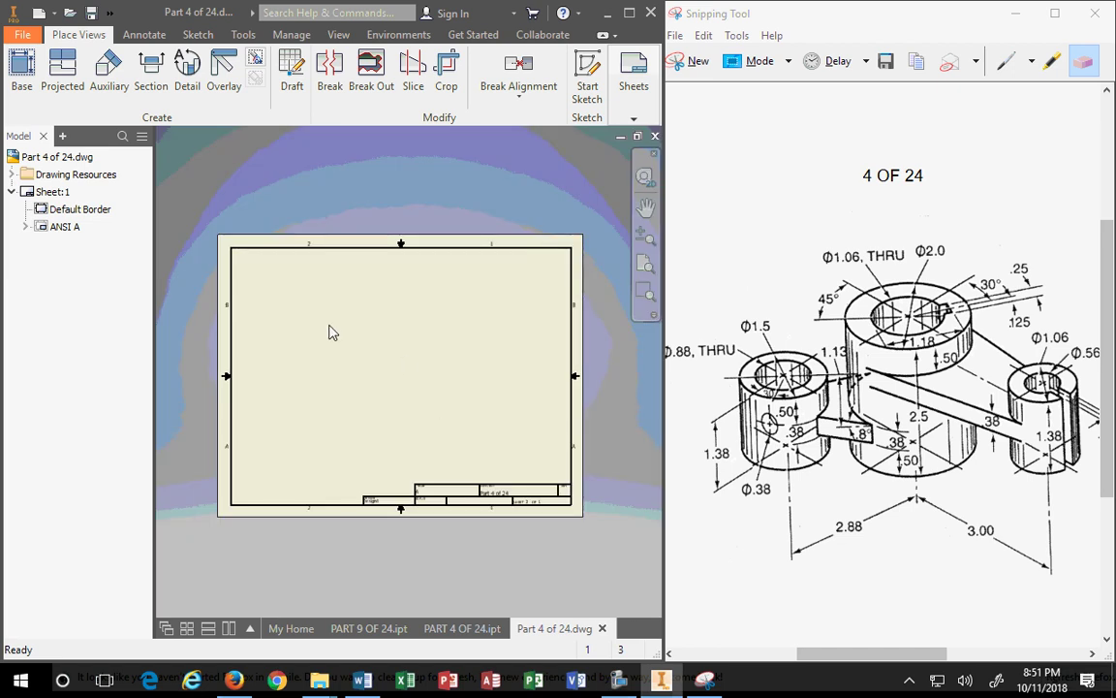
Start a base view of PART 4 OF 24.ipt on Sheet:1 at 1:1 scale and position its front view low on the sheet
{"action": "left_click", "coordinate": [53, 191]}
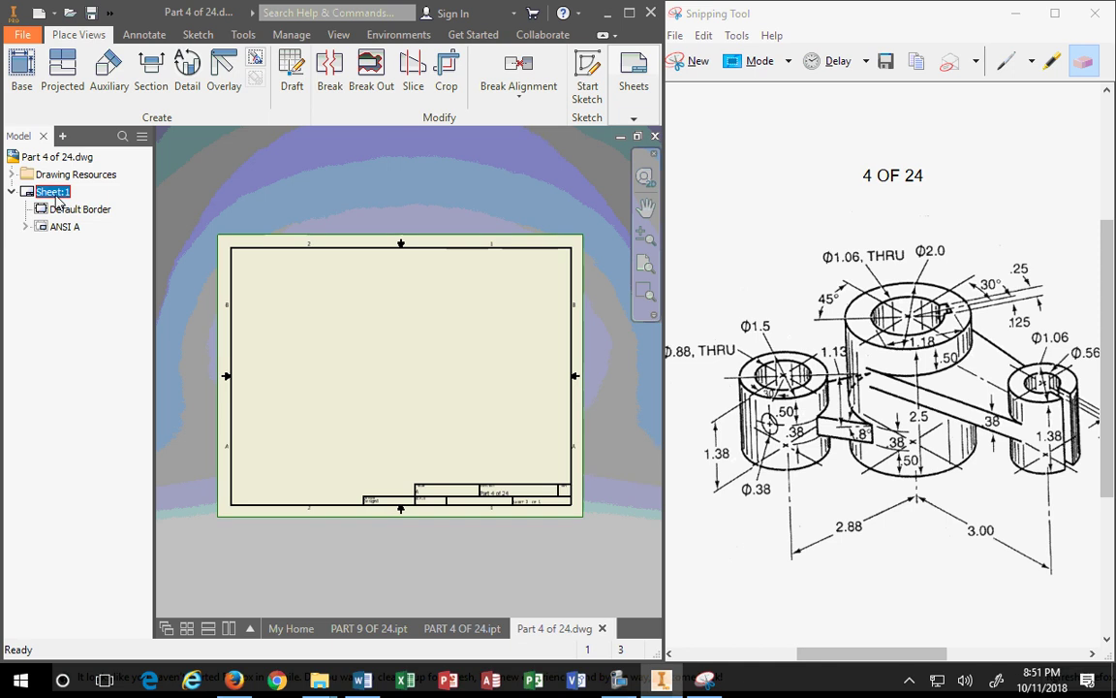
{"action": "left_click", "coordinate": [21, 70]}
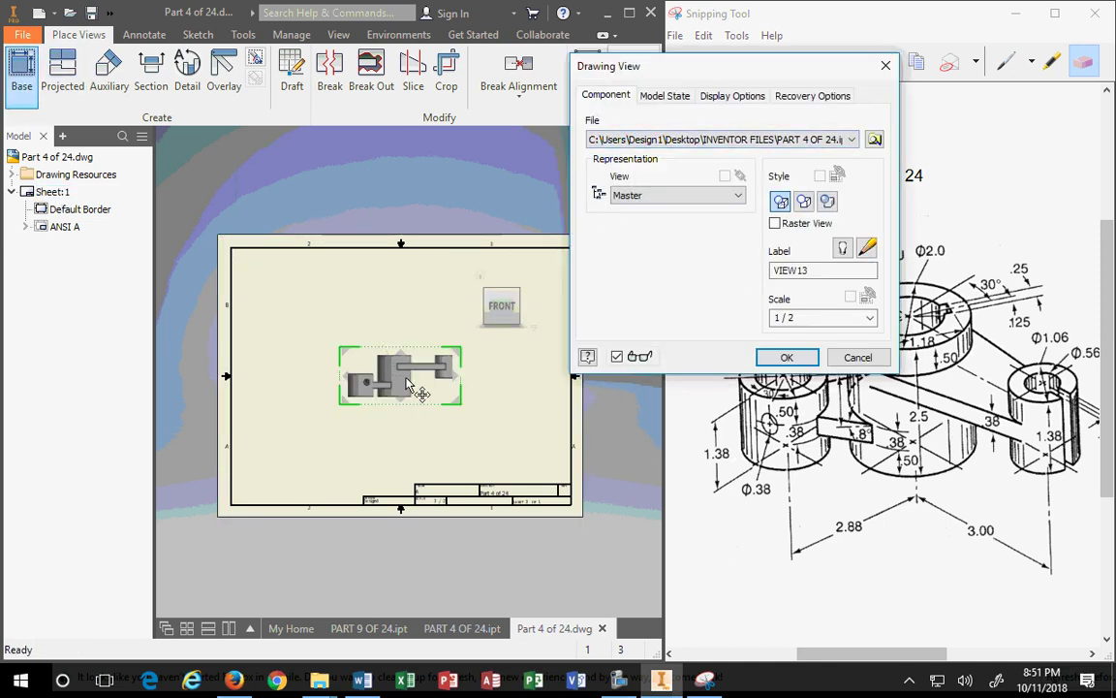
{"action": "left_click", "coordinate": [870, 320]}
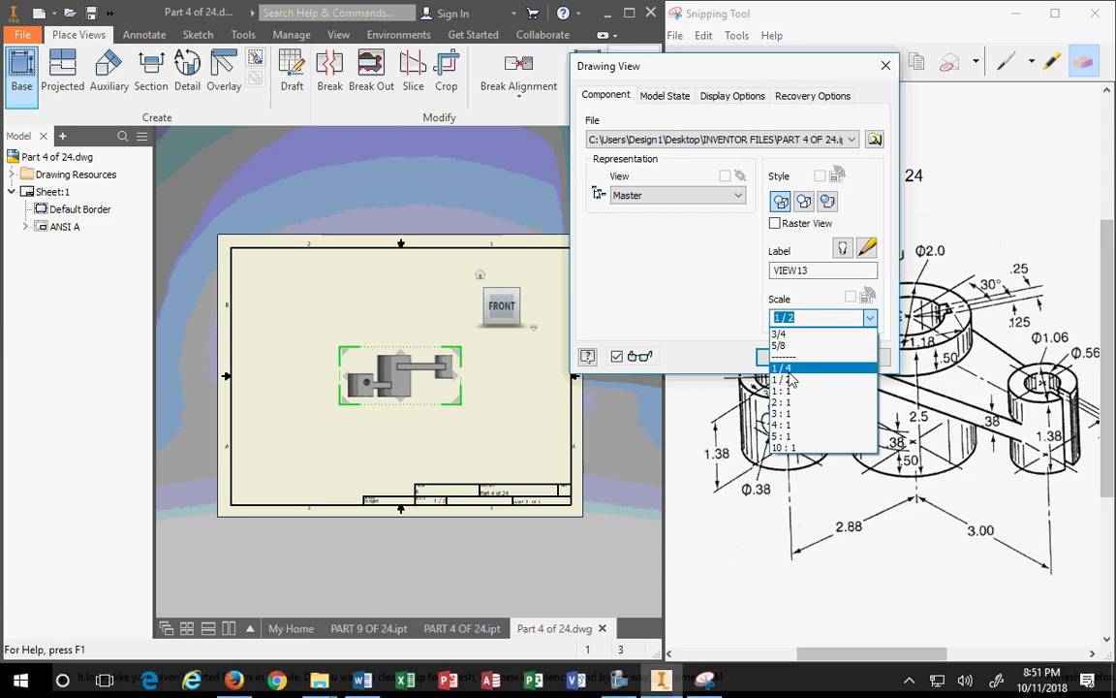
{"action": "left_click", "coordinate": [717, 362]}
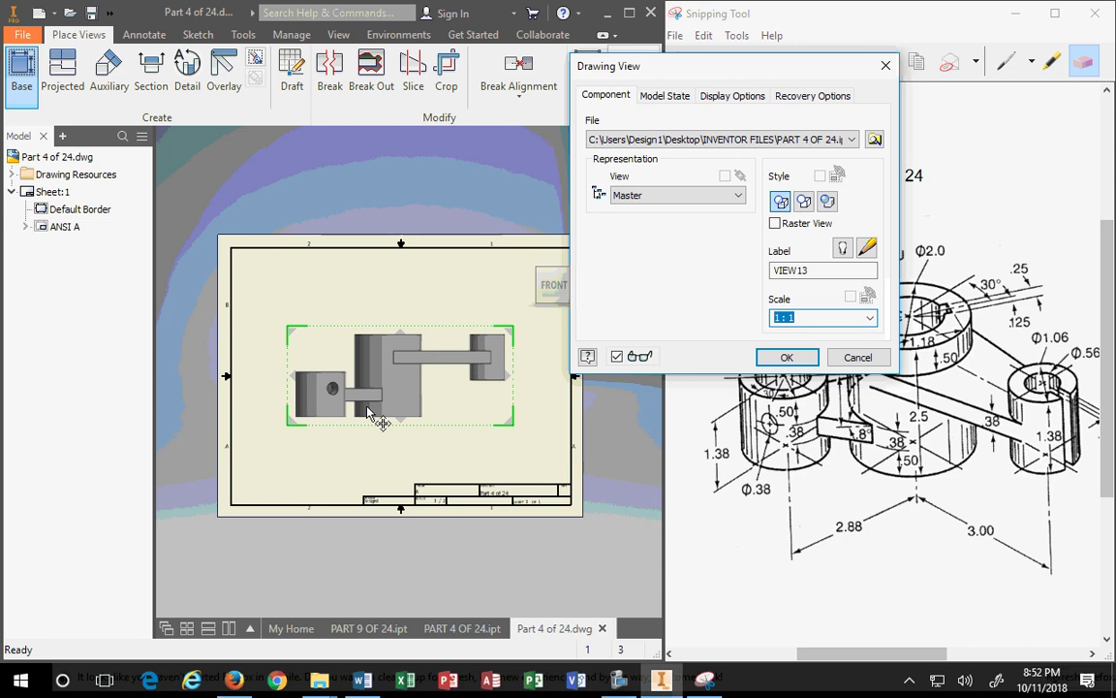
{"action": "mouse_move", "coordinate": [379, 432]}
{"action": "left_mouse_down"}
{"action": "mouse_move", "coordinate": [334, 439]}
{"action": "mouse_move", "coordinate": [349, 463]}
{"action": "left_mouse_up"}
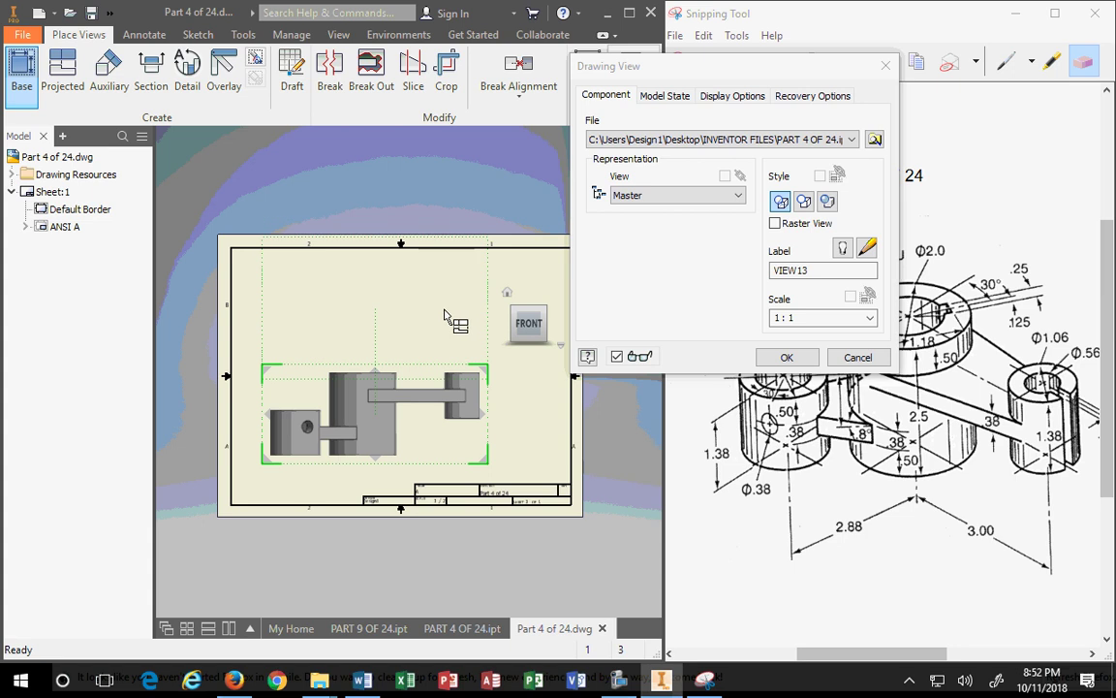
Change the base view's orientation to top and move it to the upper part of the sheet
{"action": "left_click", "coordinate": [529, 302]}
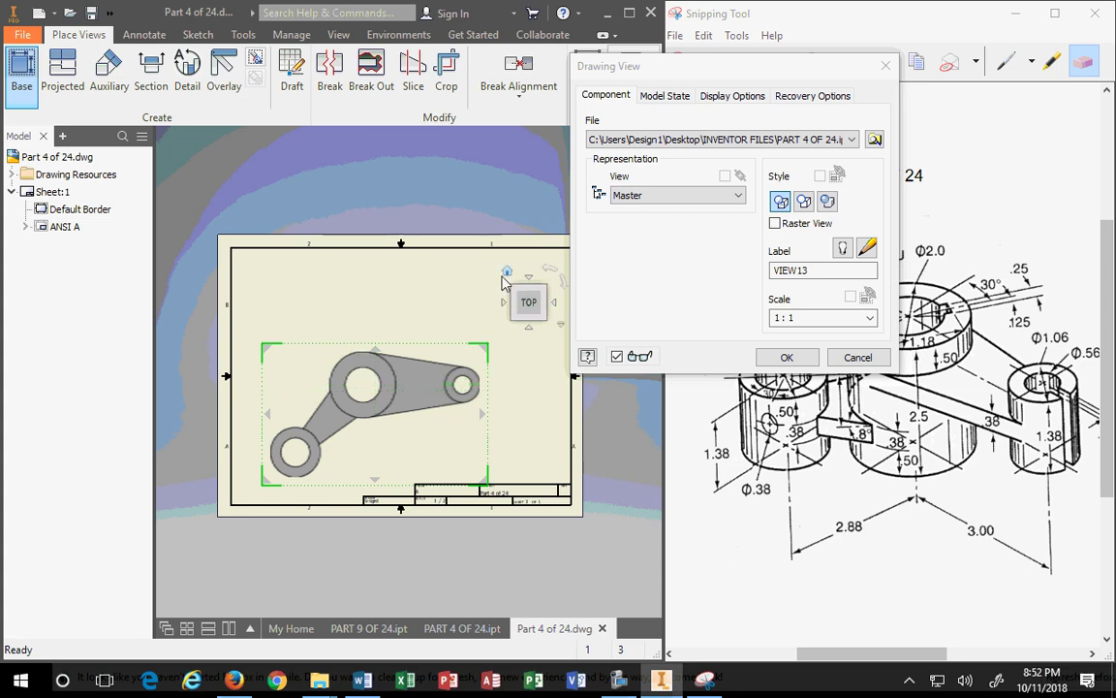
{"action": "left_click", "coordinate": [529, 331]}
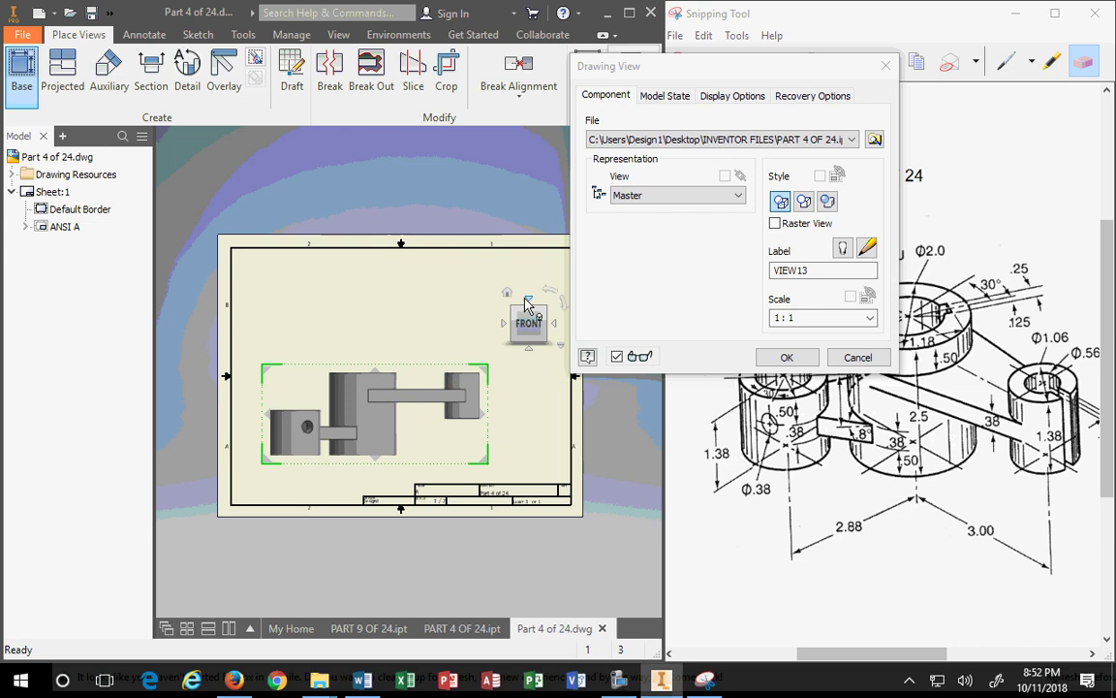
{"action": "left_click", "coordinate": [530, 301]}
{"action": "left_click_drag", "start_coordinate": [391, 373], "coordinate": [385, 289]}
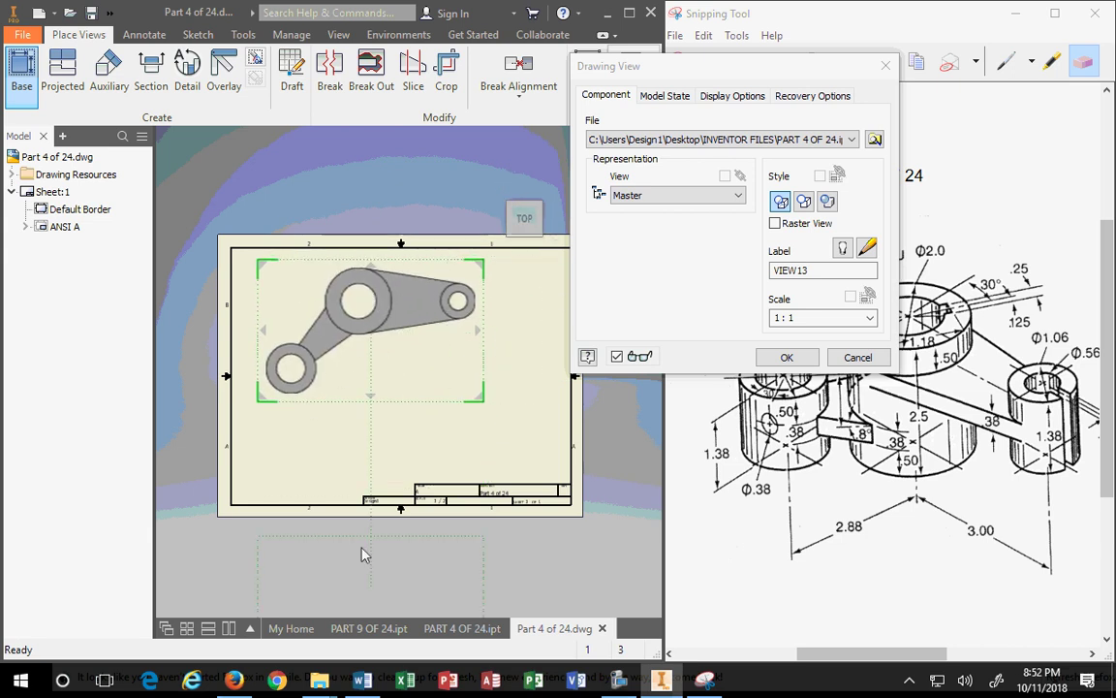
Set the top base view's scale to 3/4 and create the view on the sheet
{"action": "mouse_move", "coordinate": [321, 629]}
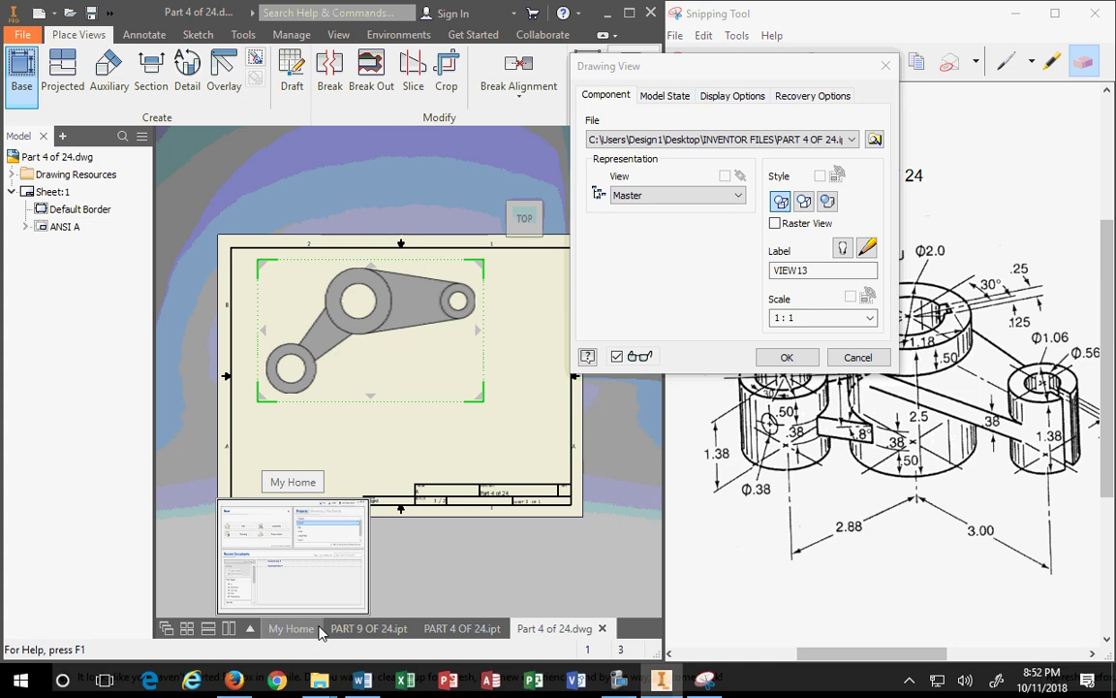
{"action": "left_click", "coordinate": [870, 318]}
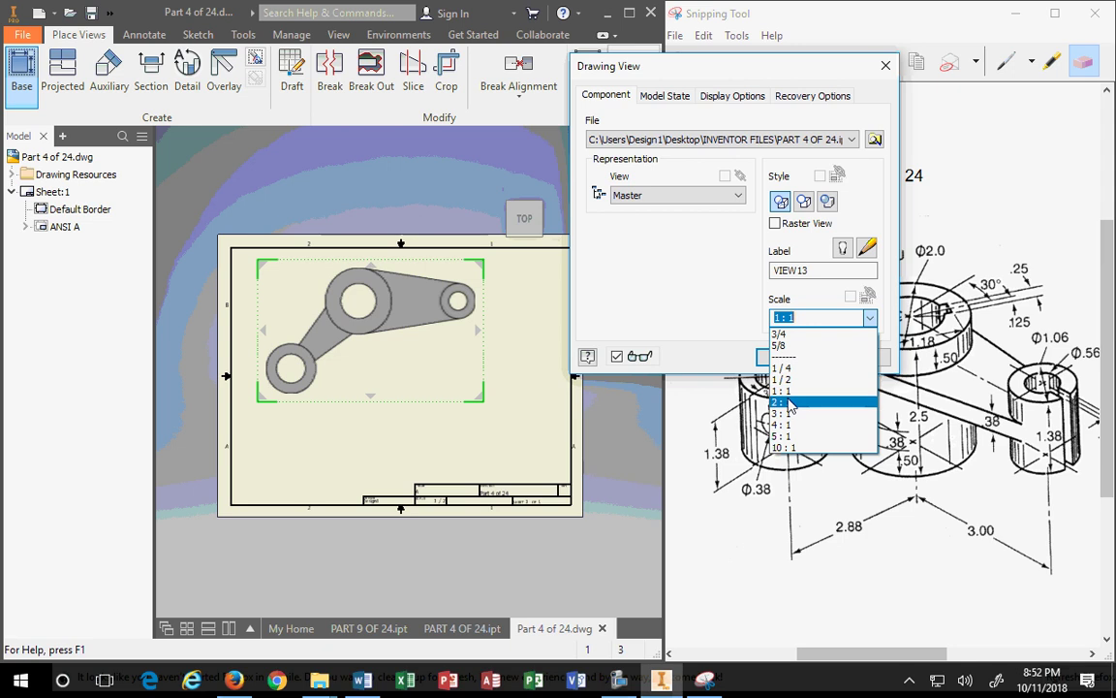
{"action": "left_click", "coordinate": [785, 379]}
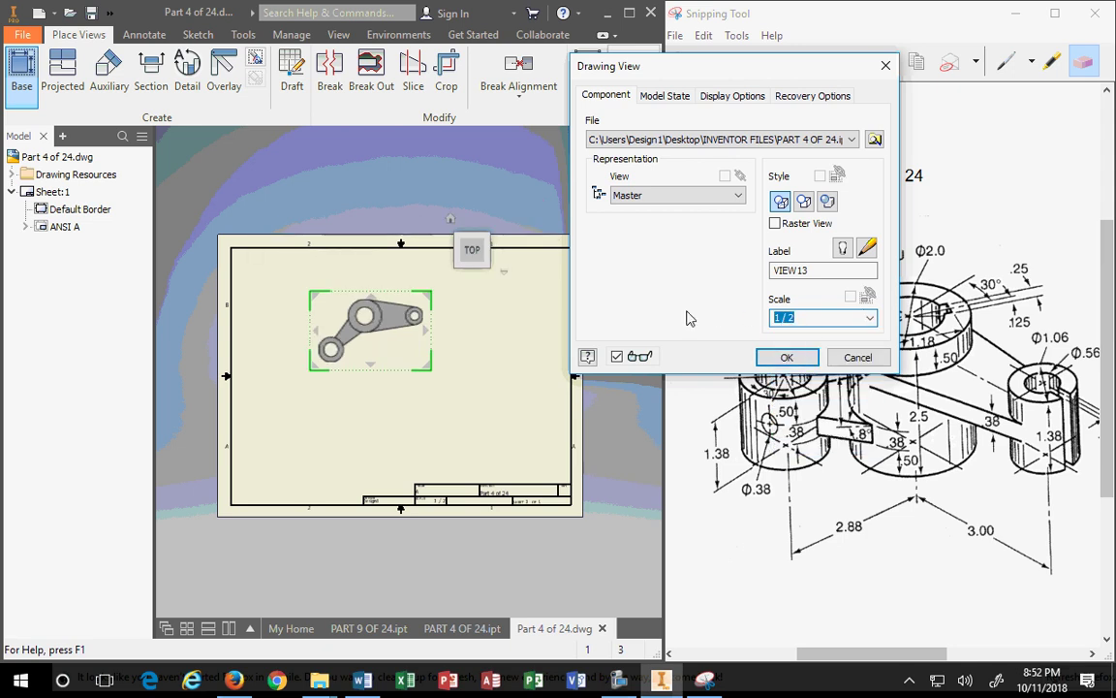
{"action": "type", "text": "3/8"}
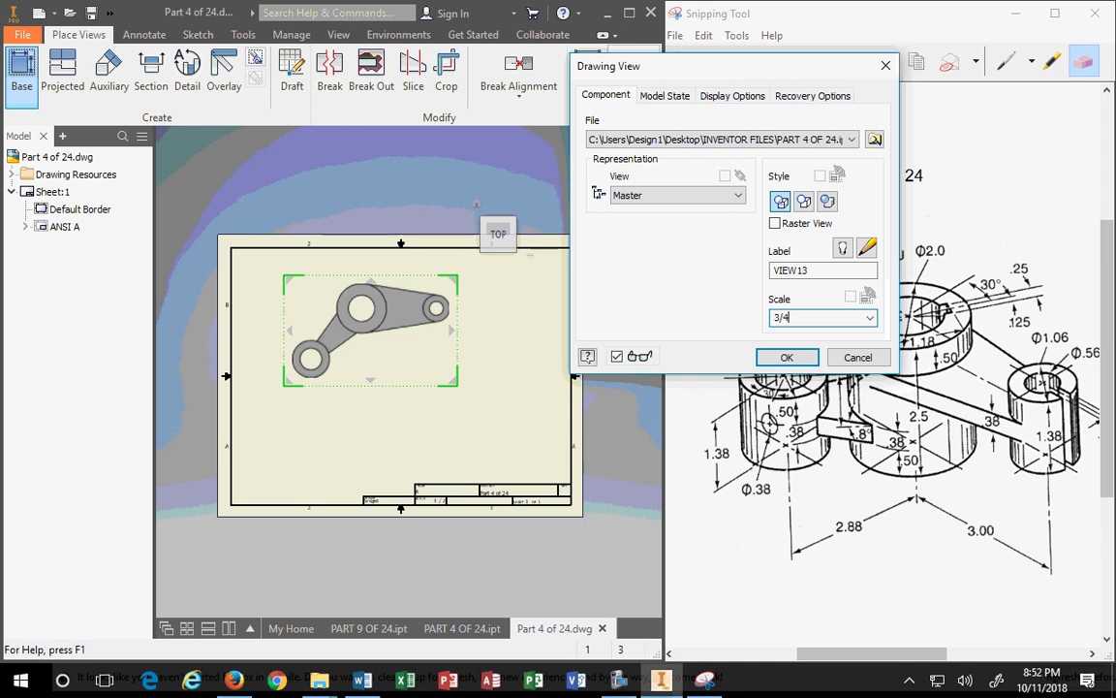
{"action": "left_click", "coordinate": [787, 357]}
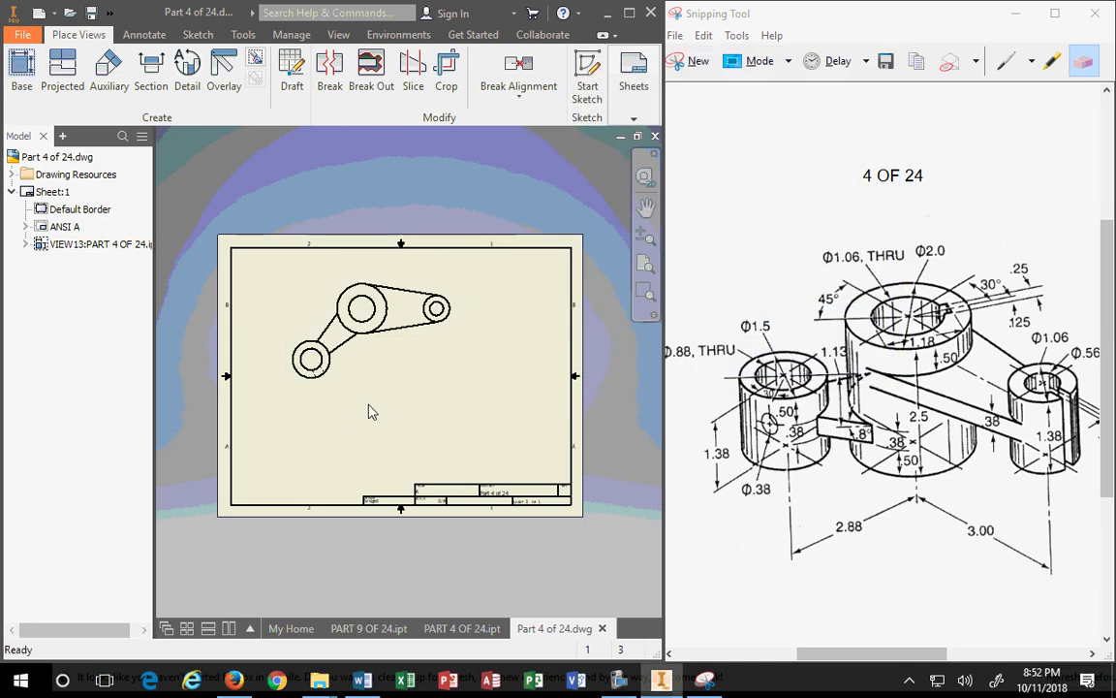
Move the top view slightly up and to the left within the sheet border
{"action": "scroll", "coordinate": [371, 411], "scroll_direction": "up", "scroll_amount": 3}
{"action": "scroll", "coordinate": [379, 387], "scroll_direction": "up", "scroll_amount": 2}
{"action": "scroll", "coordinate": [379, 388], "scroll_direction": "down", "scroll_amount": 5}
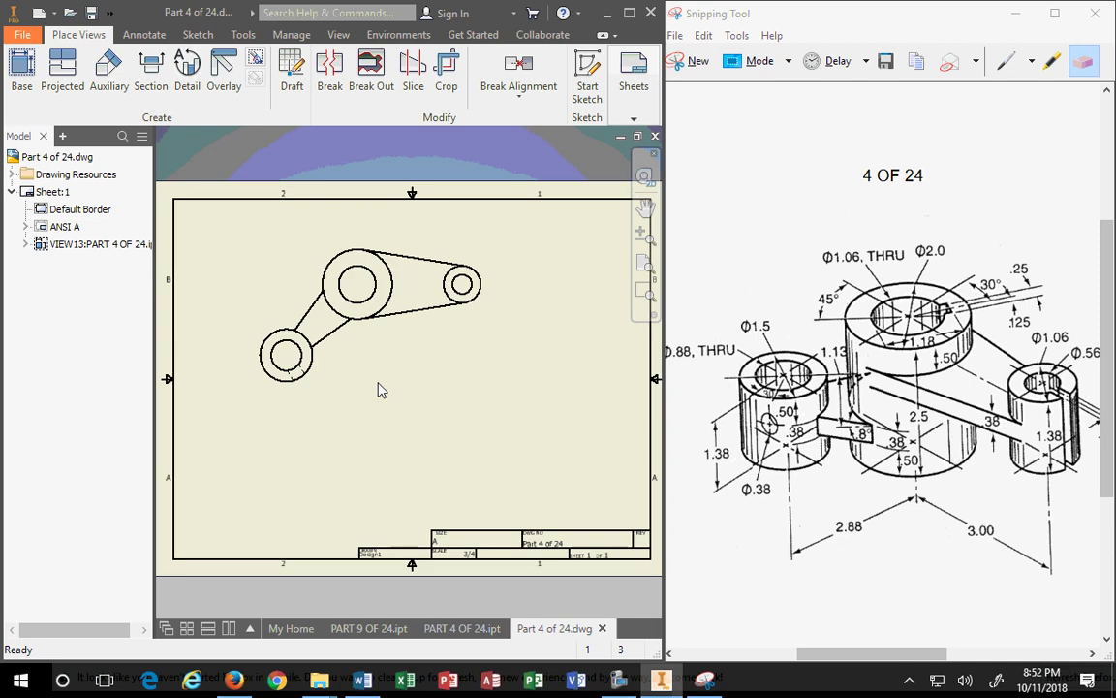
{"action": "scroll", "coordinate": [393, 325], "scroll_direction": "up", "scroll_amount": 1}
{"action": "left_click_drag", "start_coordinate": [369, 393], "coordinate": [344, 379]}
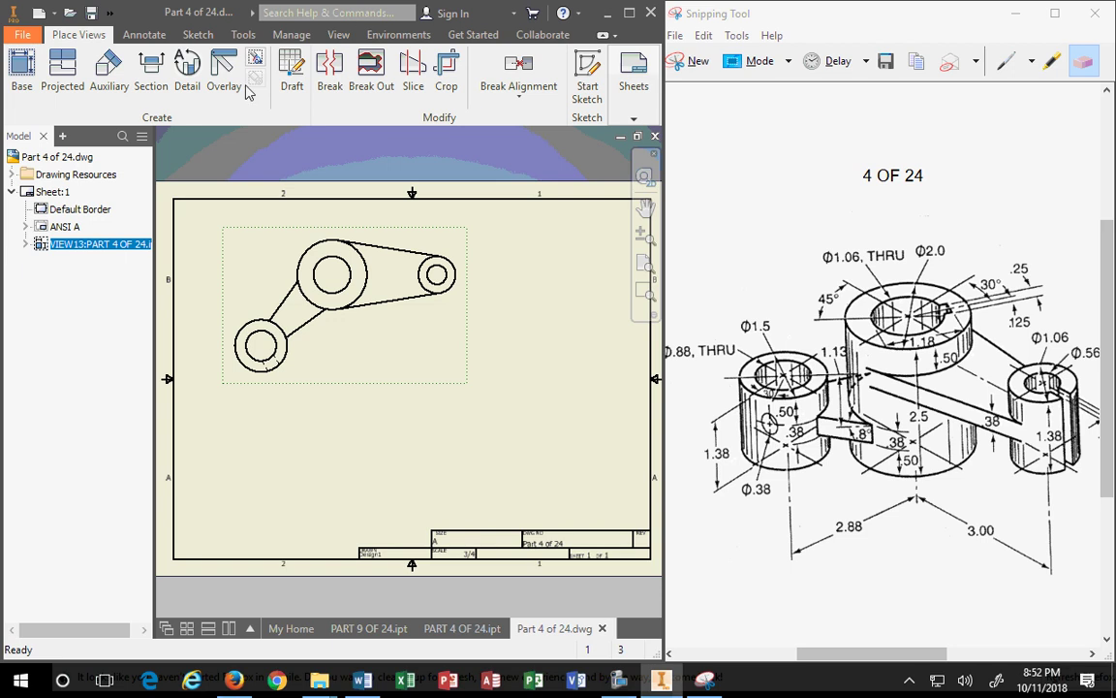
Add center marks to the large central boss and both smaller end bosses in the top view
{"action": "left_click", "coordinate": [144, 33]}
{"action": "left_click", "coordinate": [372, 68]}
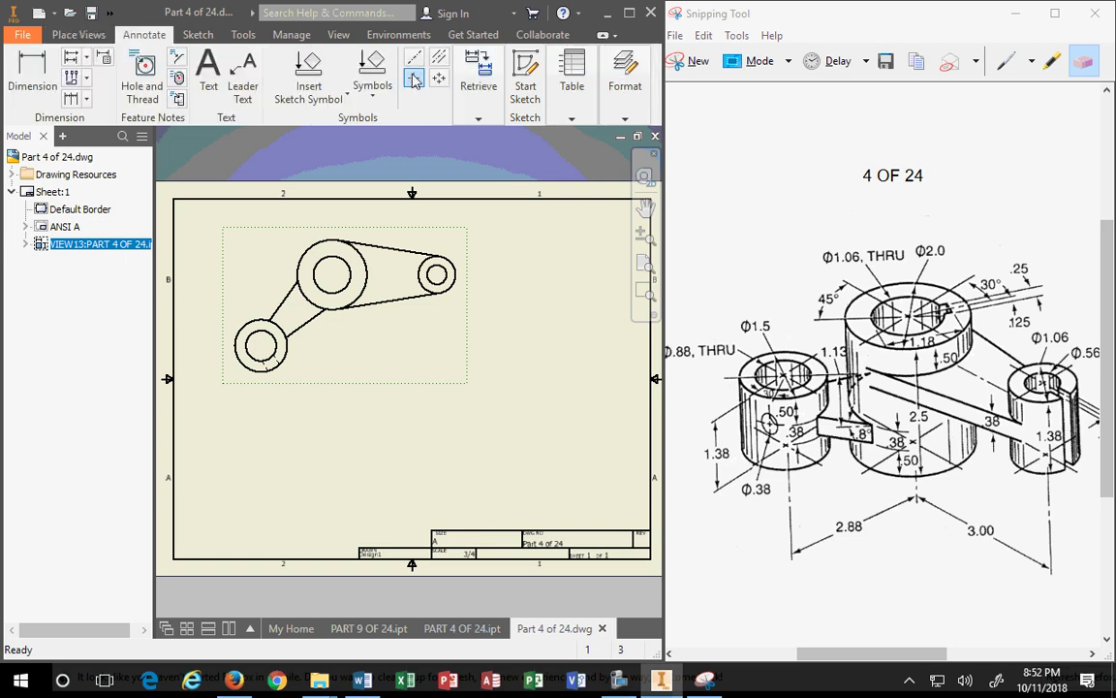
{"action": "left_click", "coordinate": [308, 254]}
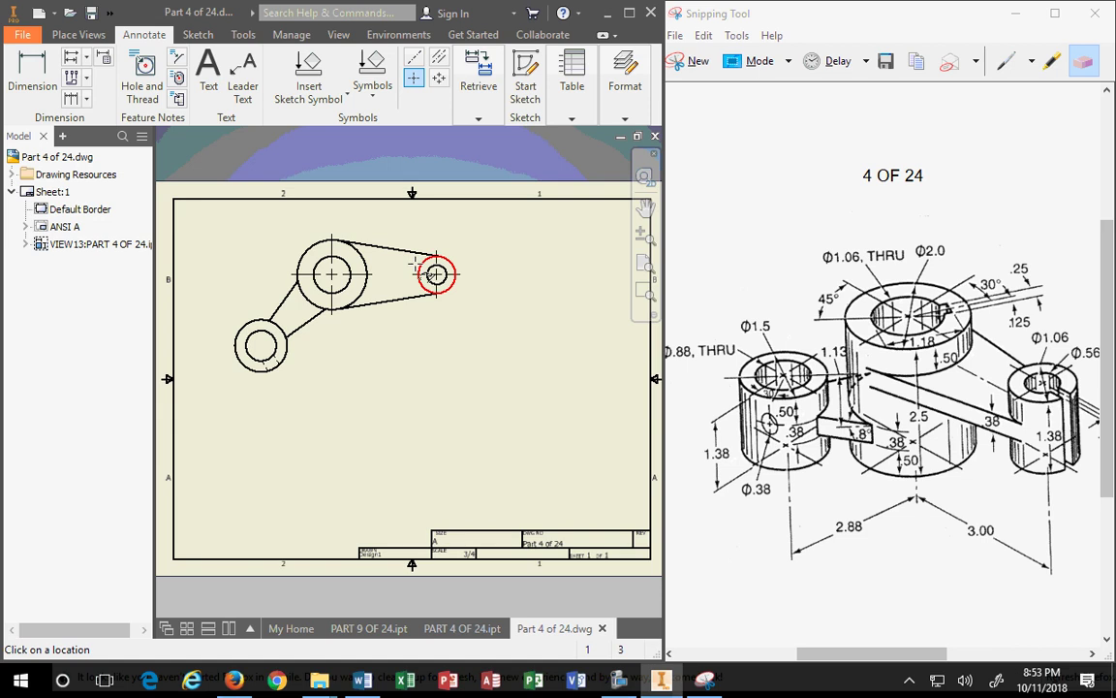
{"action": "left_click", "coordinate": [243, 320]}
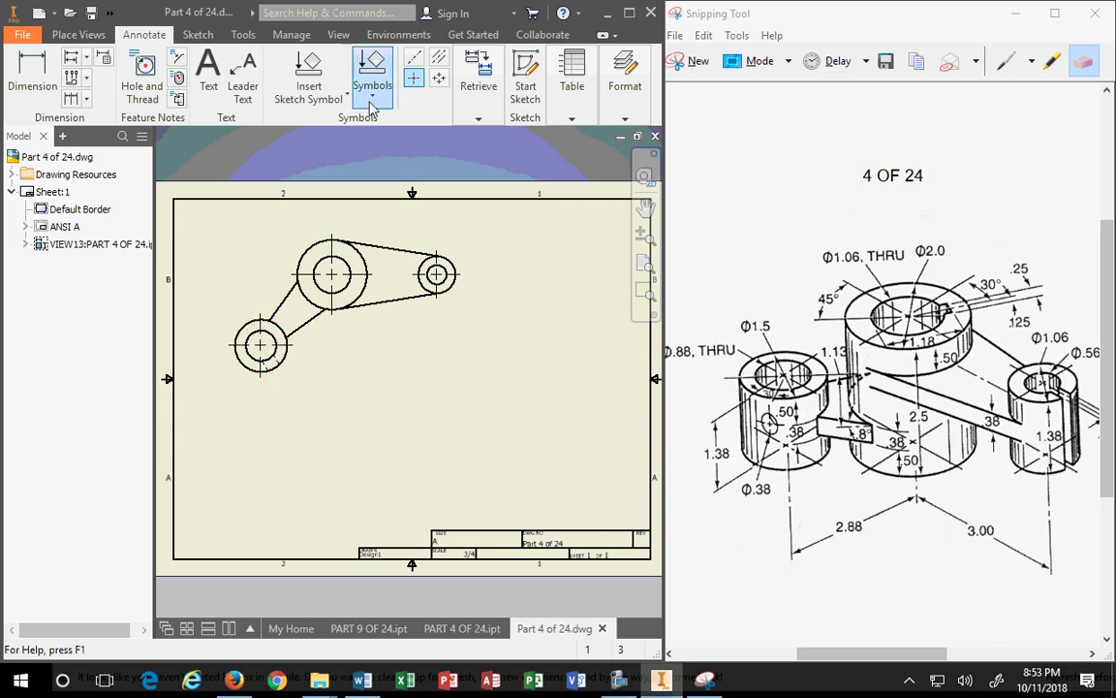
Add a bisector centerline between the cross hole's hidden lines and extend it to the center of the lower-left boss
{"action": "left_click", "coordinate": [439, 58]}
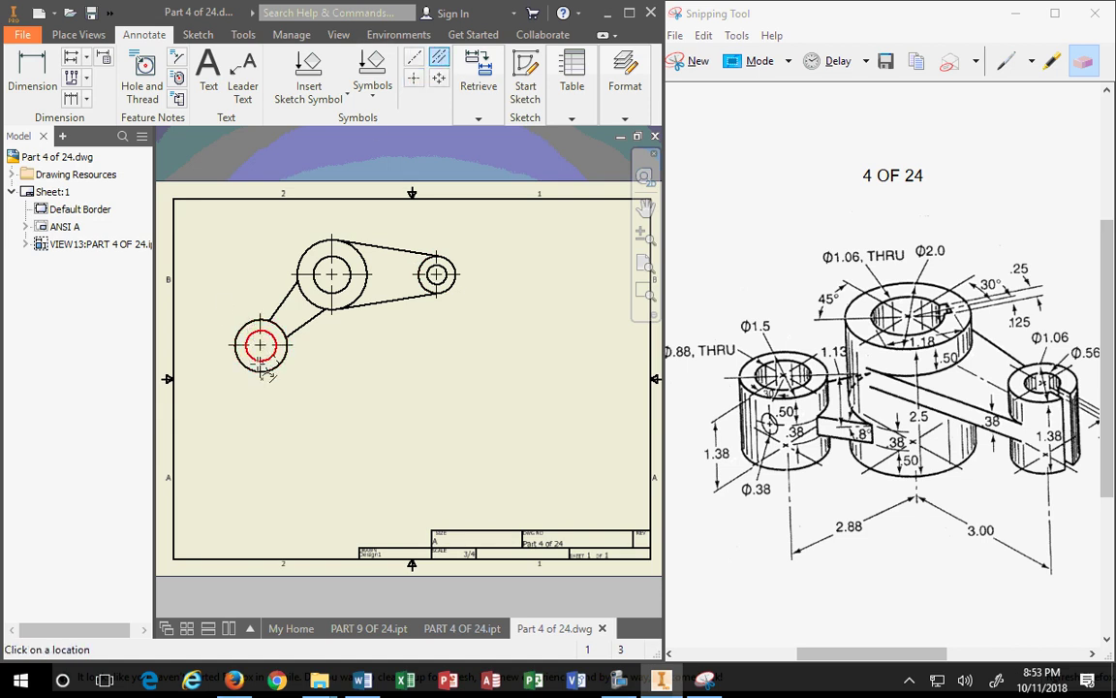
{"action": "scroll", "coordinate": [266, 372], "scroll_direction": "up", "scroll_amount": 5}
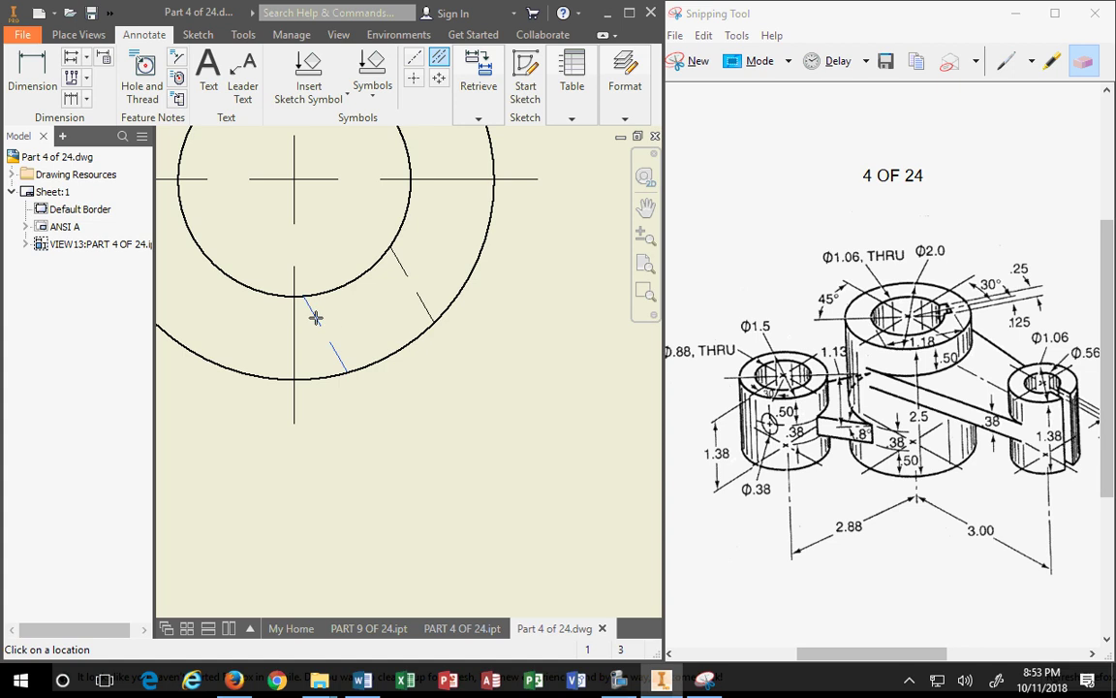
{"action": "left_click", "coordinate": [314, 318]}
{"action": "left_click", "coordinate": [407, 276]}
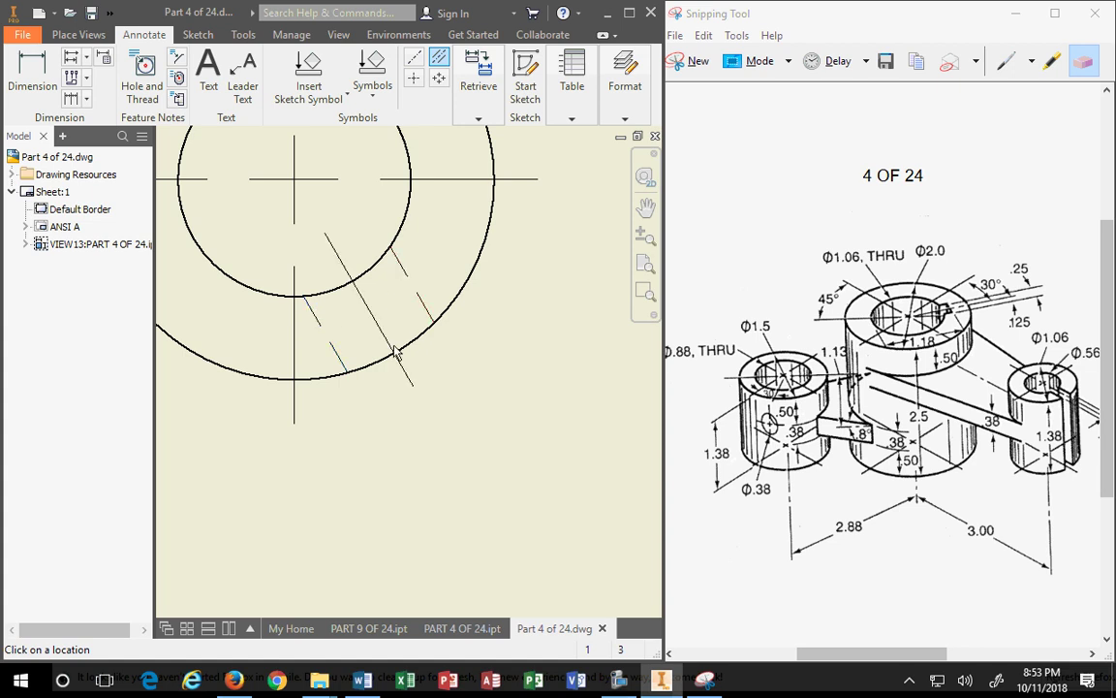
{"action": "key", "text": "Escape"}
{"action": "left_click", "coordinate": [328, 238]}
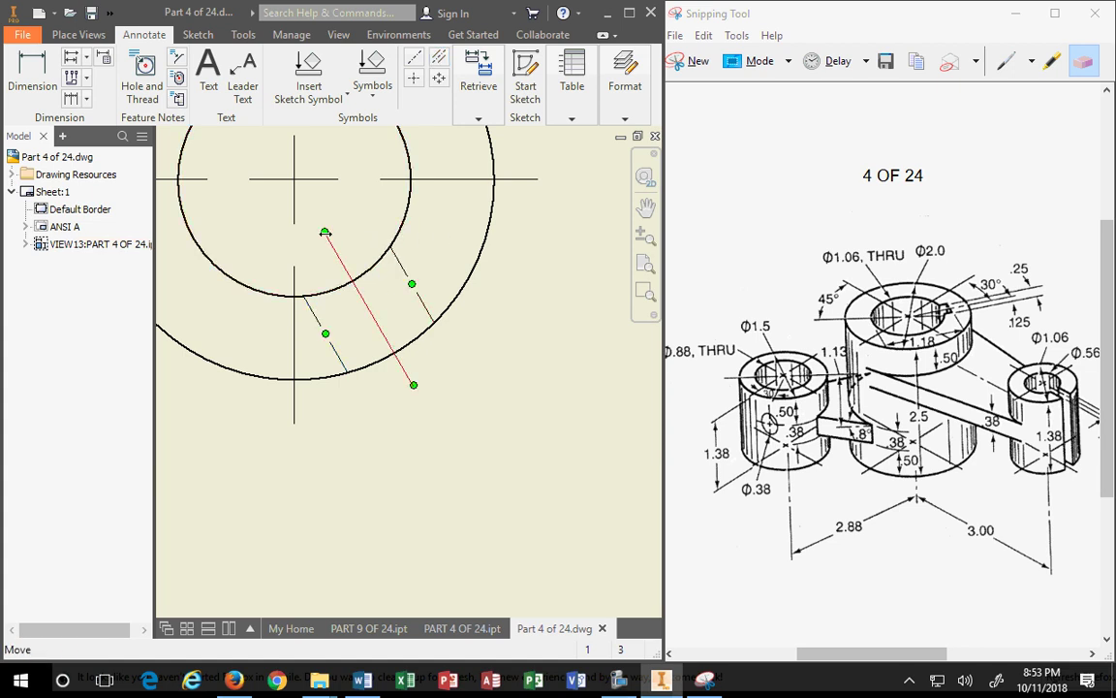
{"action": "left_click_drag", "start_coordinate": [325, 232], "coordinate": [303, 187]}
{"action": "scroll", "coordinate": [392, 304], "scroll_direction": "up", "scroll_amount": 5}
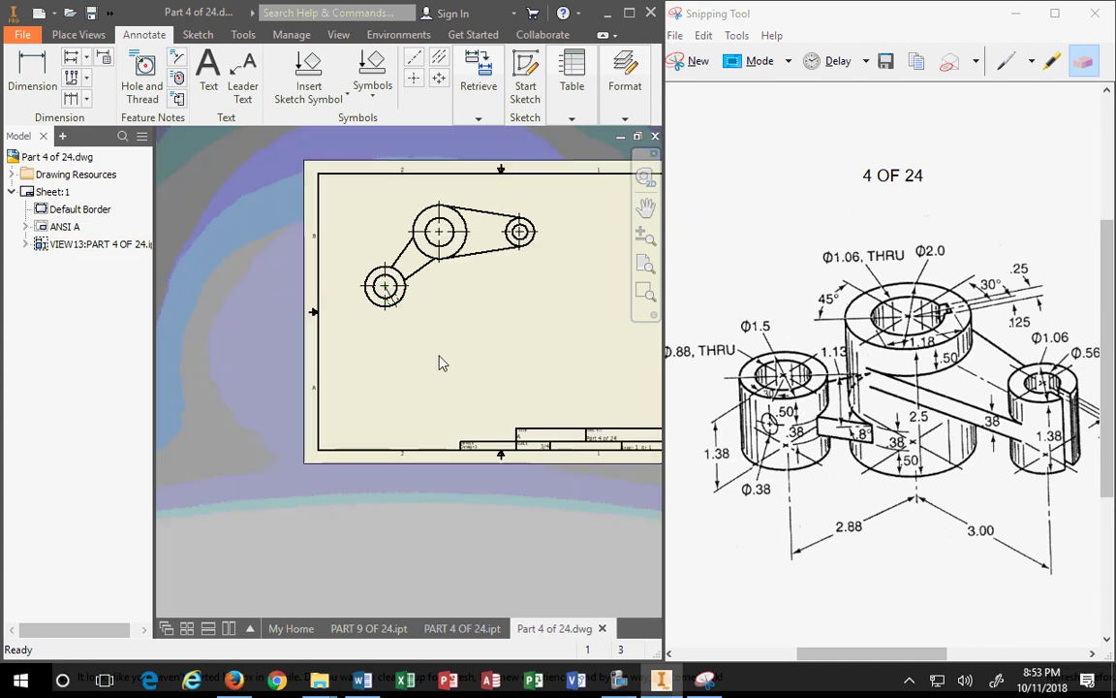
Try a bisector centerline between the angled arm's two edges, extended past the lower-left boss, and delete it
{"action": "scroll", "coordinate": [453, 235], "scroll_direction": "down", "scroll_amount": 3}
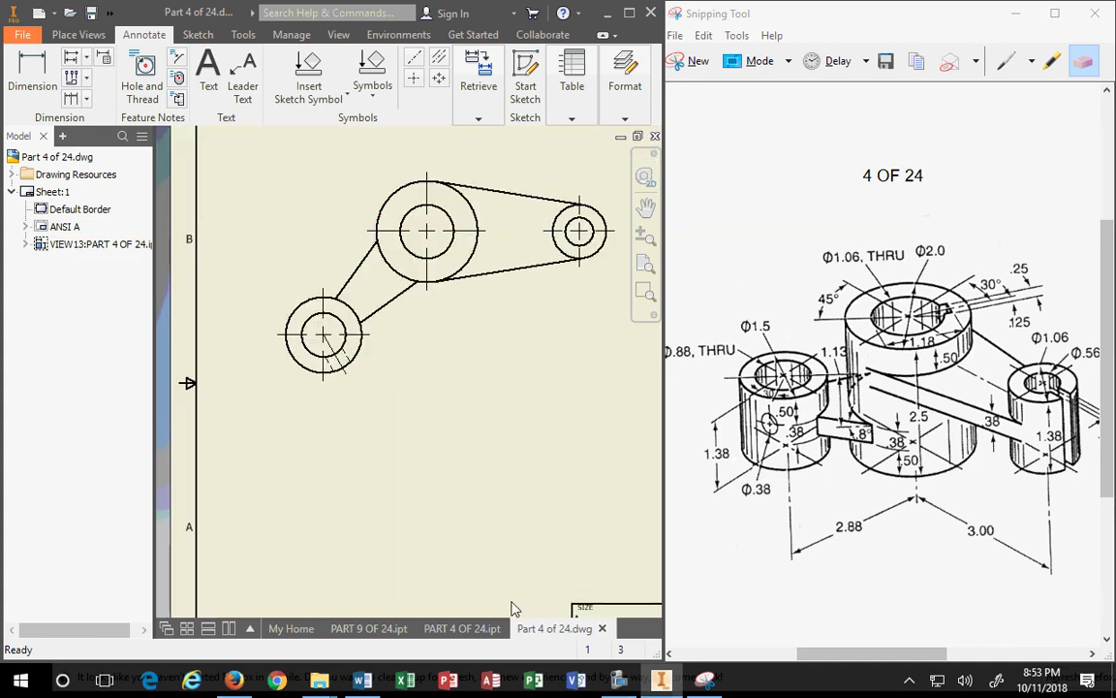
{"action": "left_click", "coordinate": [439, 57]}
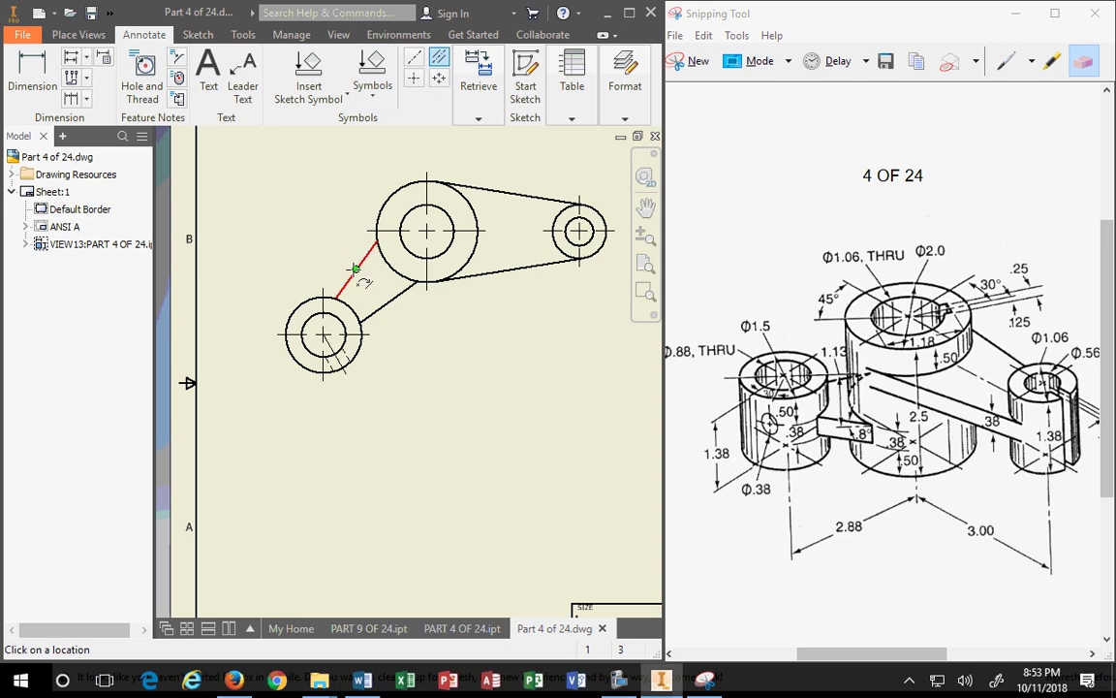
{"action": "left_click", "coordinate": [356, 269]}
{"action": "left_click", "coordinate": [386, 303]}
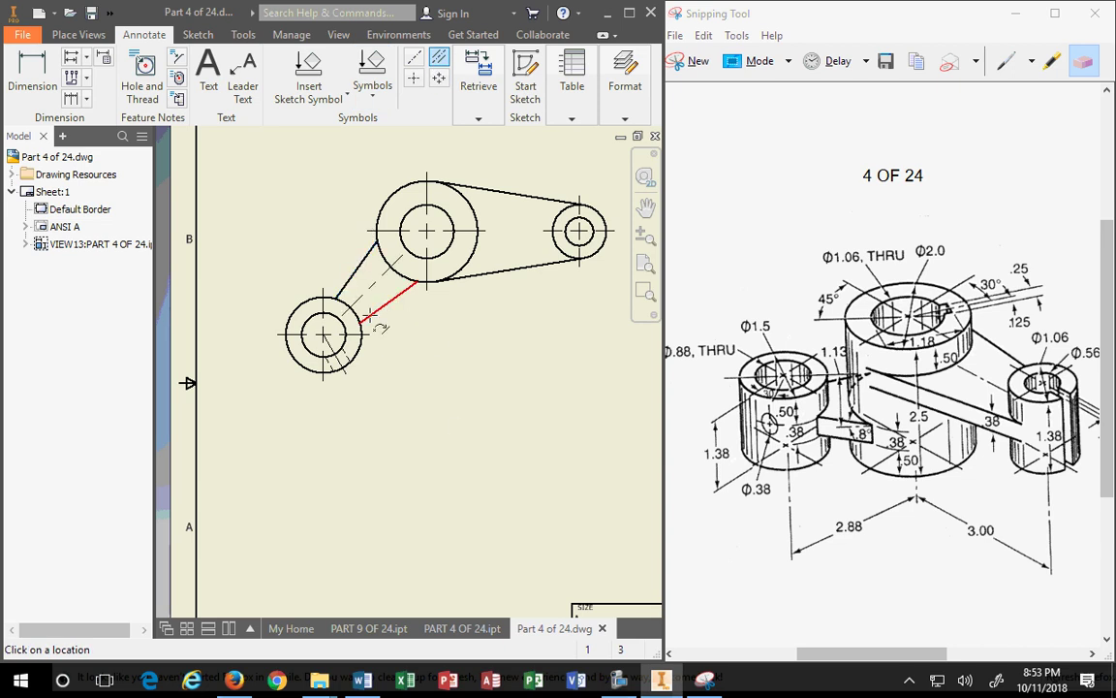
{"action": "key", "text": "Escape"}
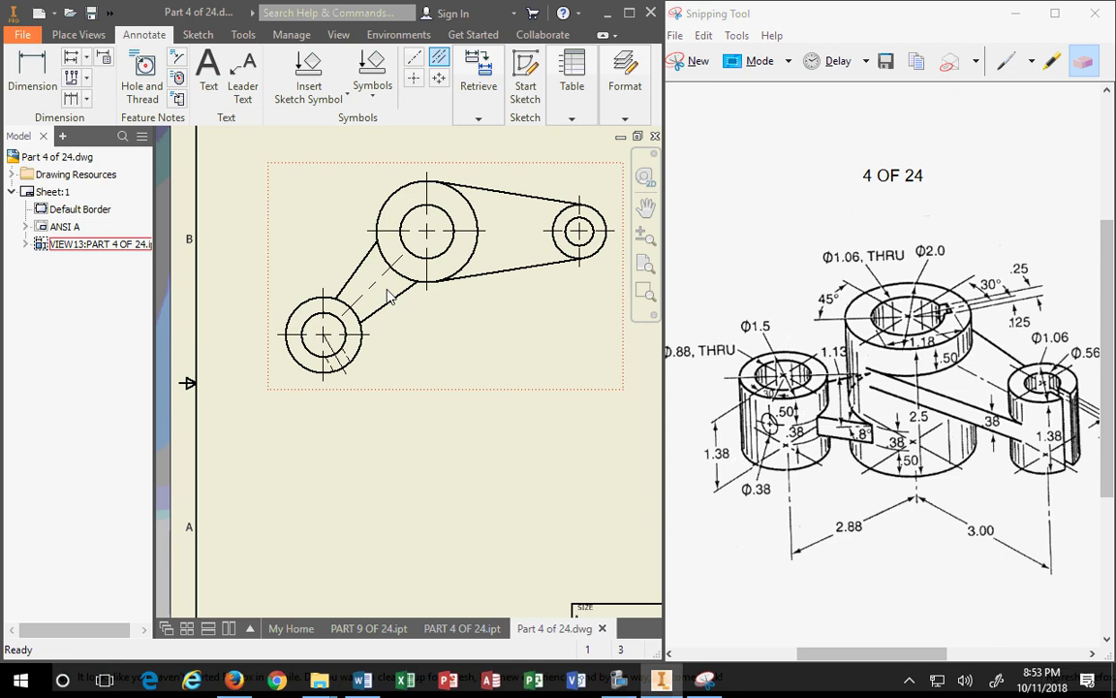
{"action": "left_click", "coordinate": [387, 296]}
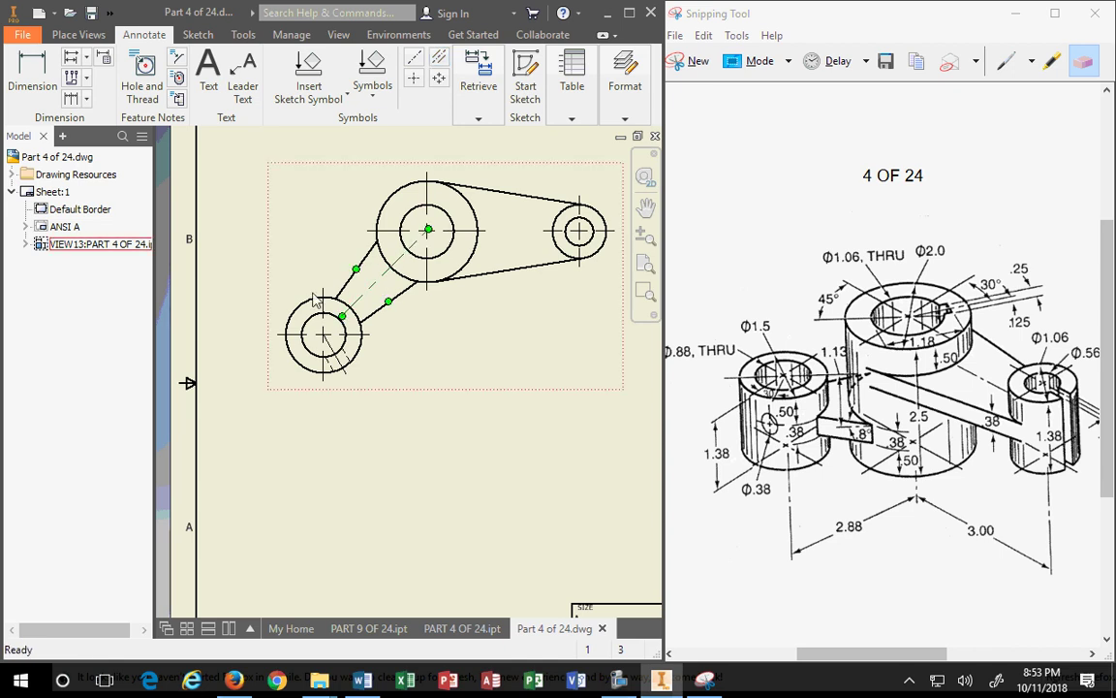
{"action": "left_click_drag", "start_coordinate": [342, 315], "coordinate": [264, 341]}
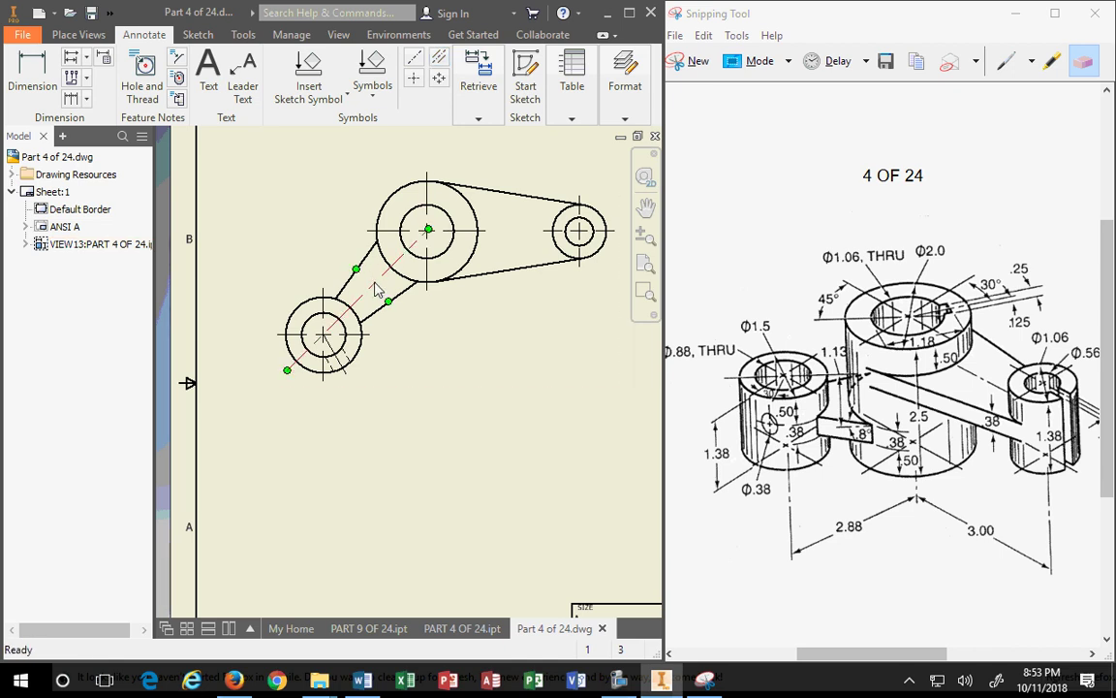
{"action": "key", "text": "Delete"}
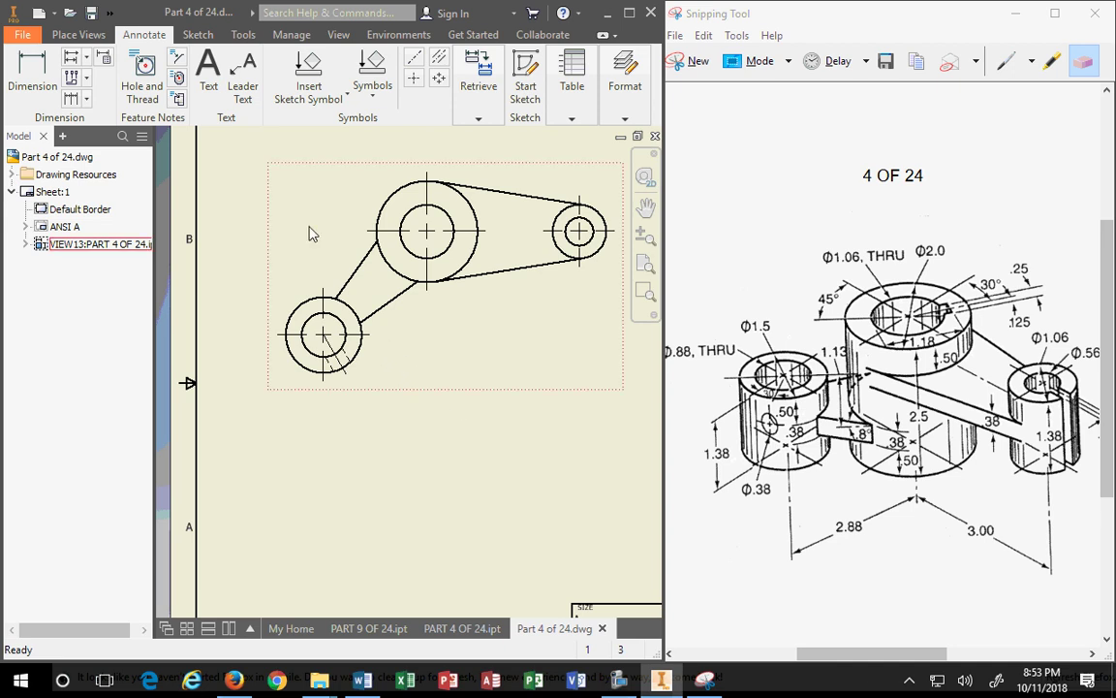
Define a bent section line from beyond the right boss through the central boss's center, past the lower-left boss's center
{"action": "left_click", "coordinate": [76, 34]}
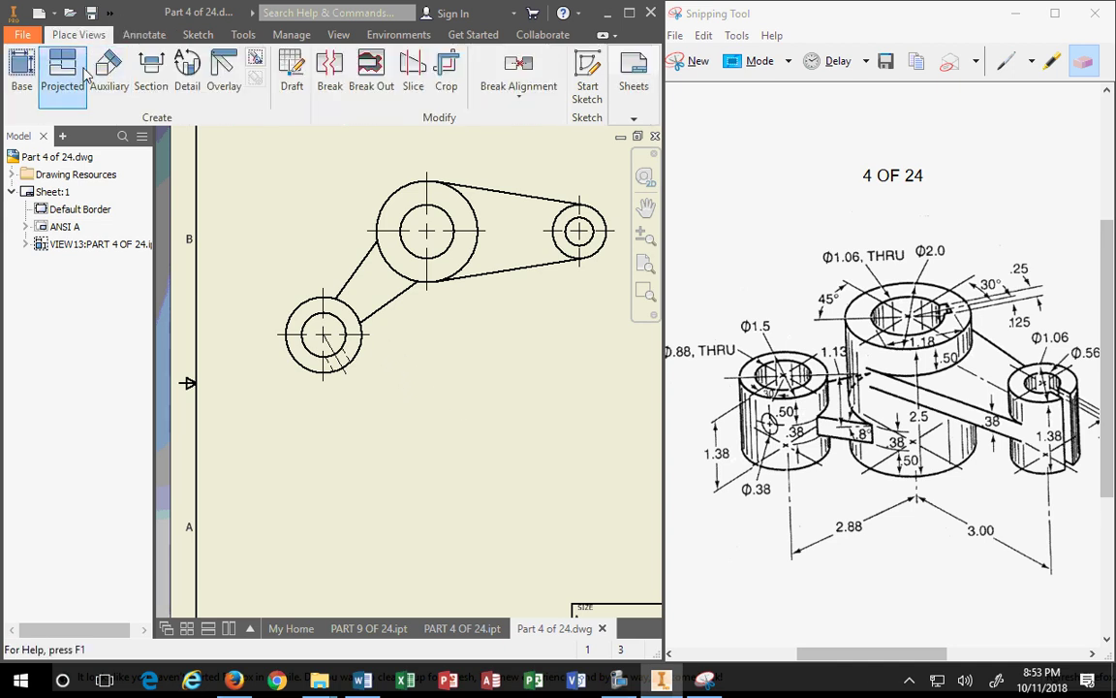
{"action": "left_click", "coordinate": [151, 77]}
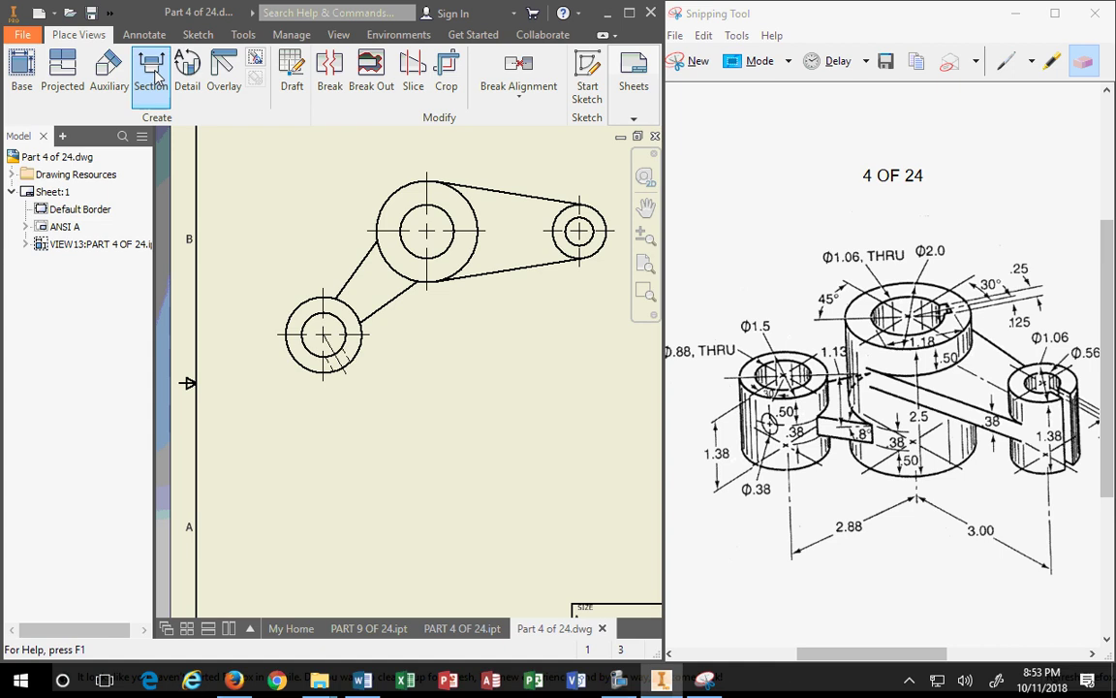
{"action": "left_click", "coordinate": [461, 327]}
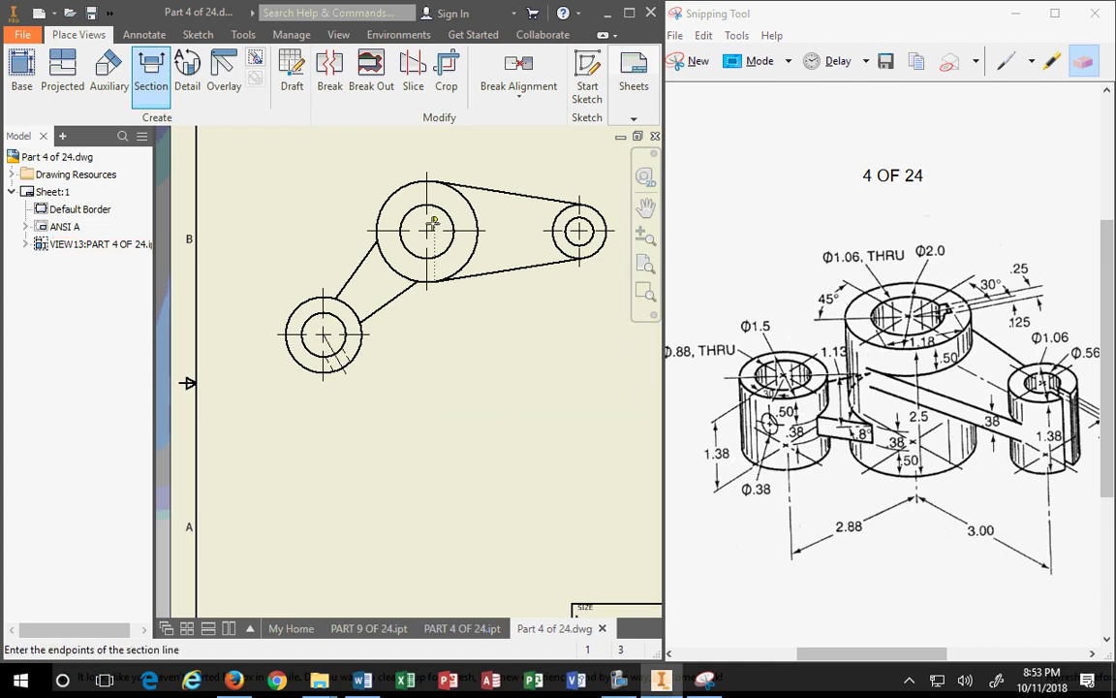
{"action": "scroll", "coordinate": [436, 237], "scroll_direction": "down", "scroll_amount": 2}
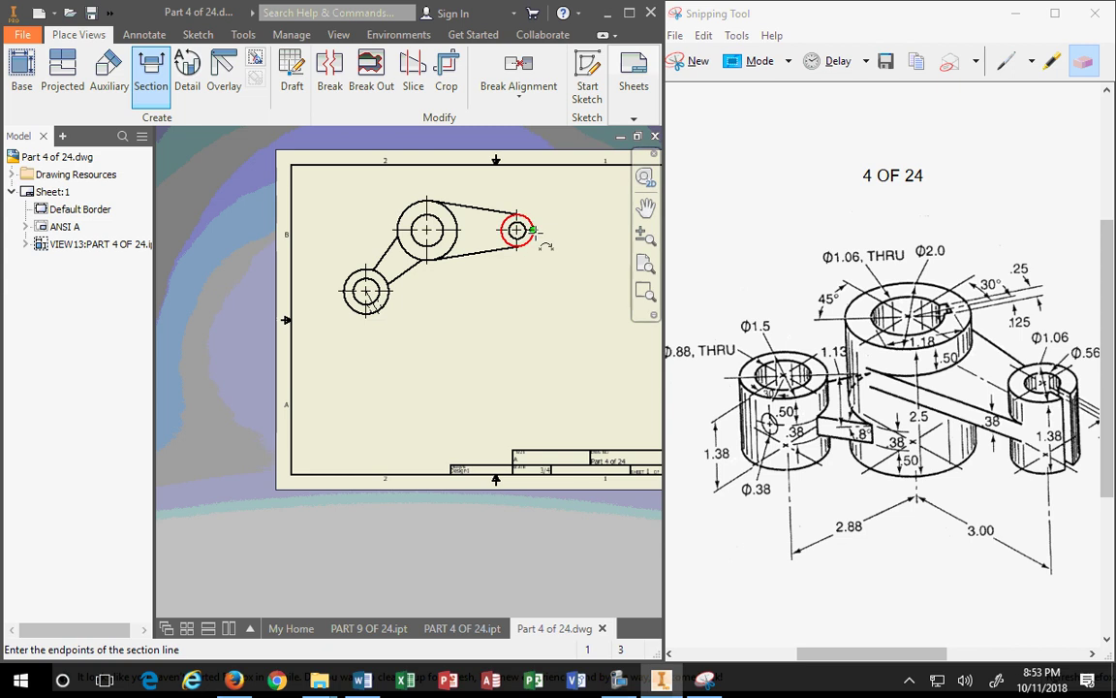
{"action": "left_click", "coordinate": [559, 230]}
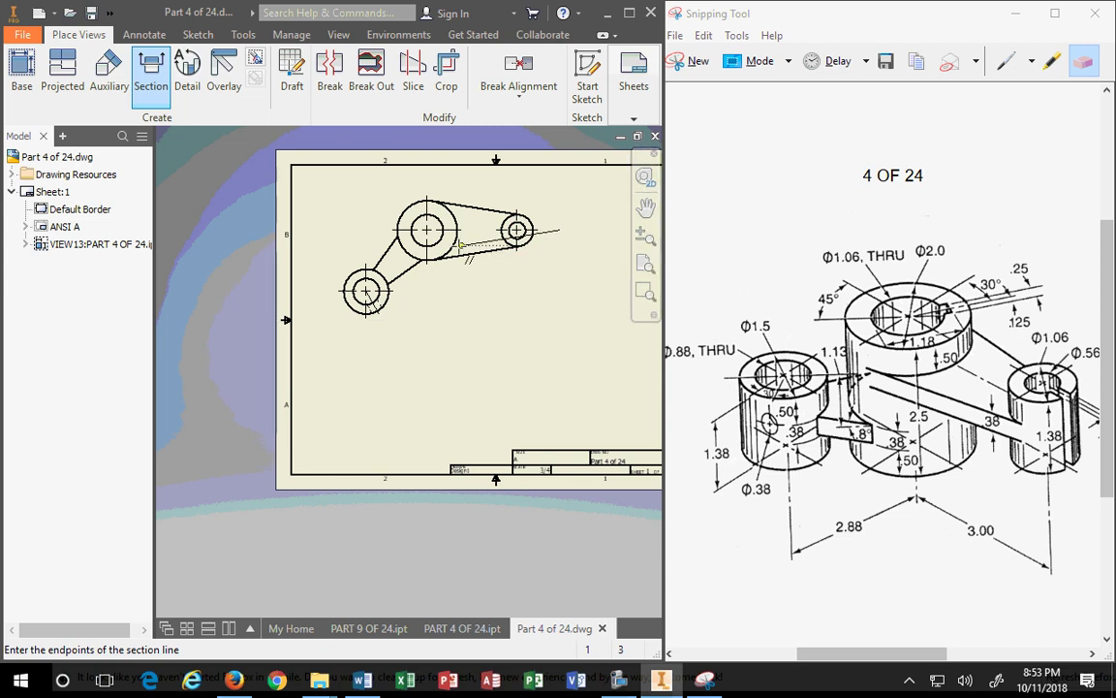
{"action": "left_click", "coordinate": [428, 230]}
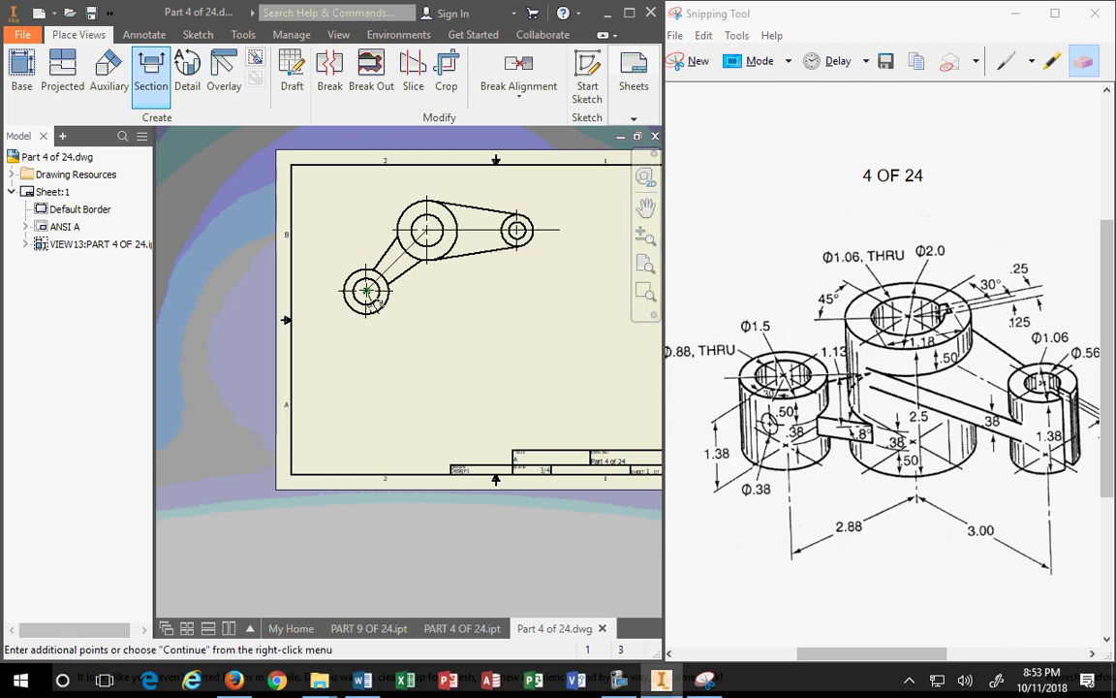
{"action": "scroll", "coordinate": [378, 303], "scroll_direction": "up", "scroll_amount": 2}
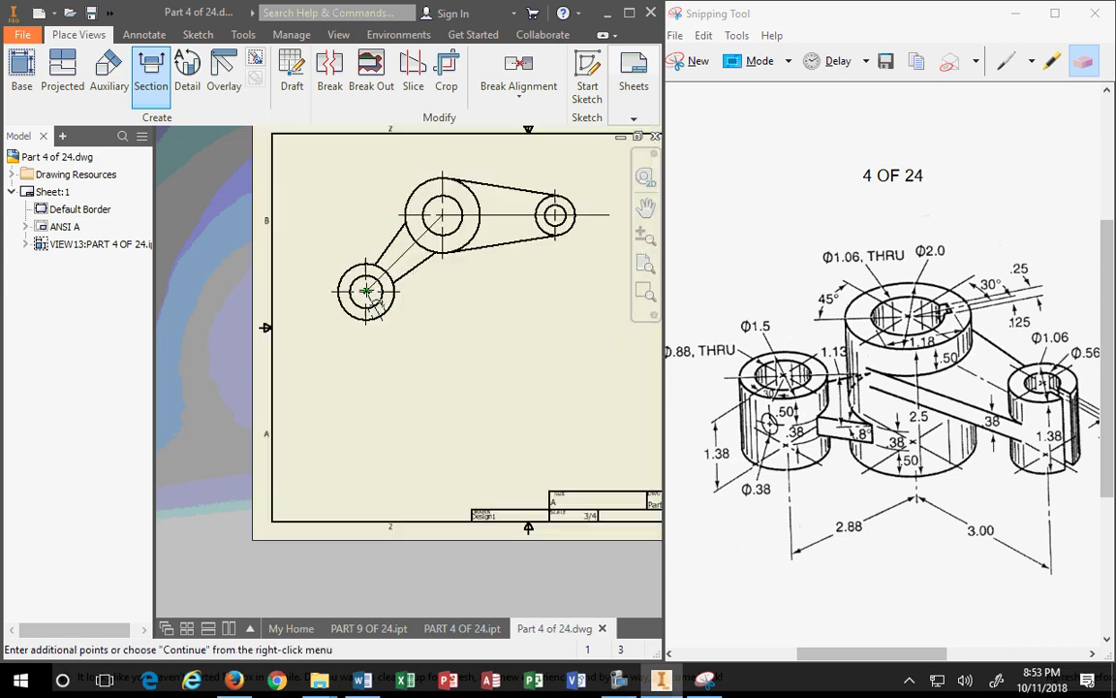
{"action": "right_click", "coordinate": [334, 329]}
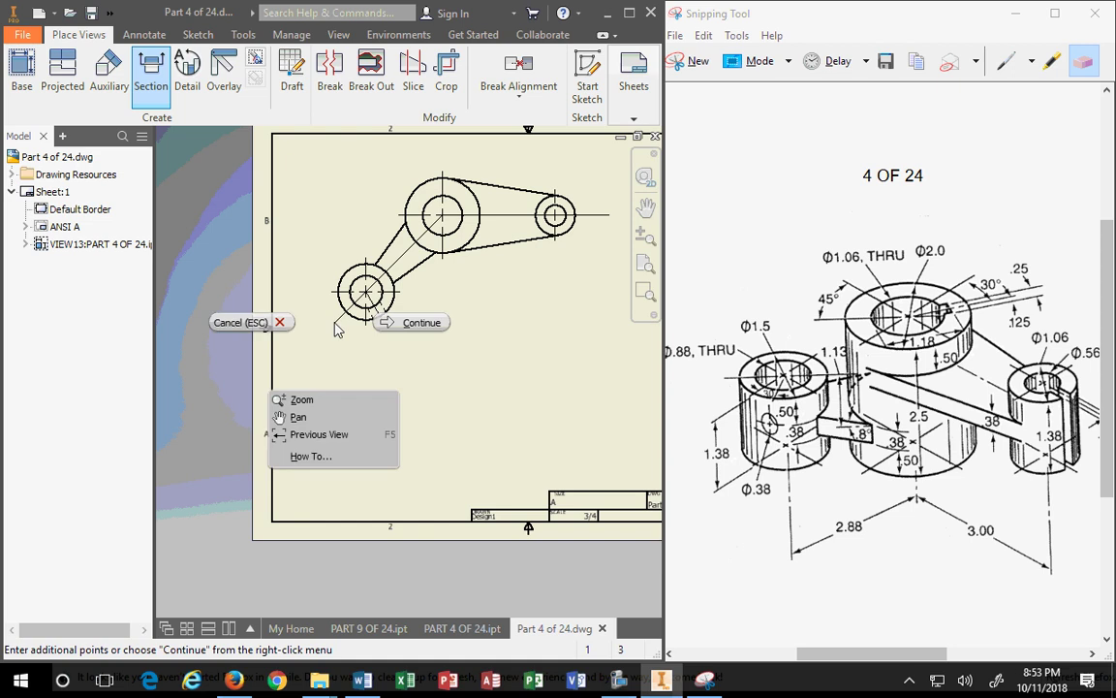
{"action": "left_click", "coordinate": [415, 323]}
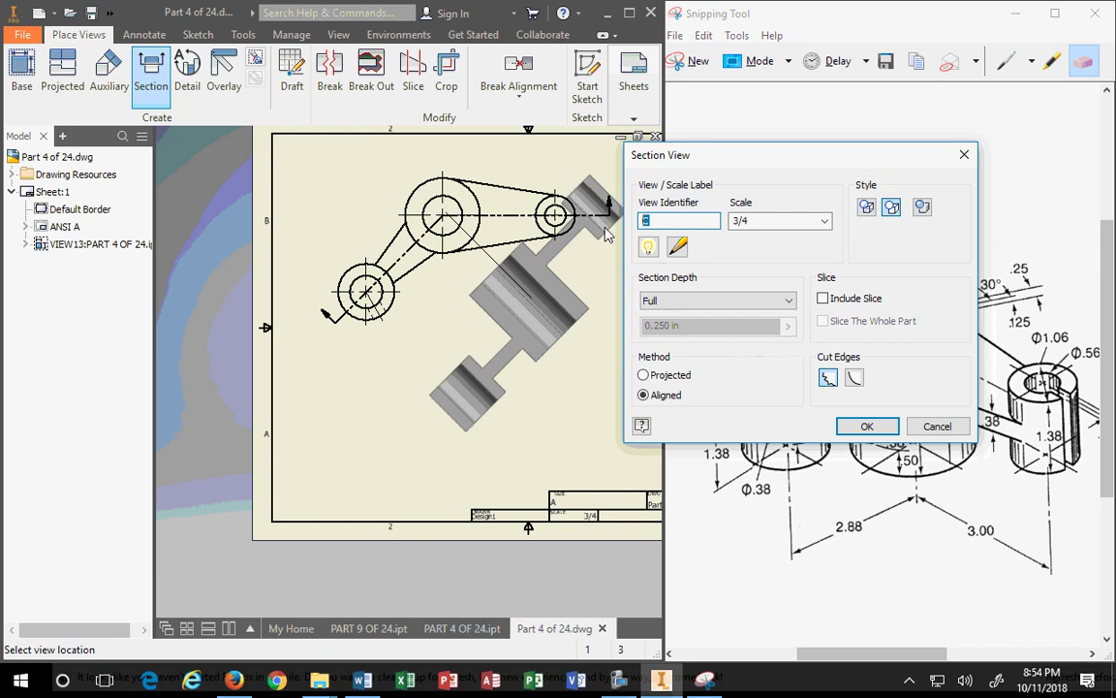
Give the aligned section view the identifier A, place it below the top view and select it
{"action": "type", "text": "A"}
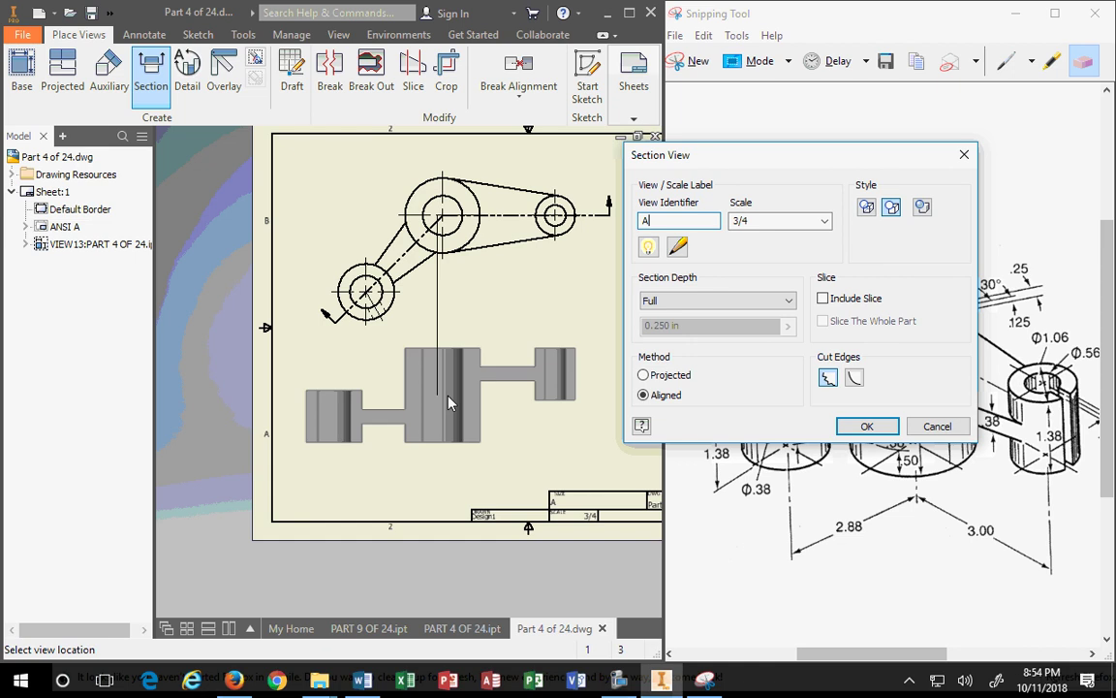
{"action": "left_click", "coordinate": [454, 417]}
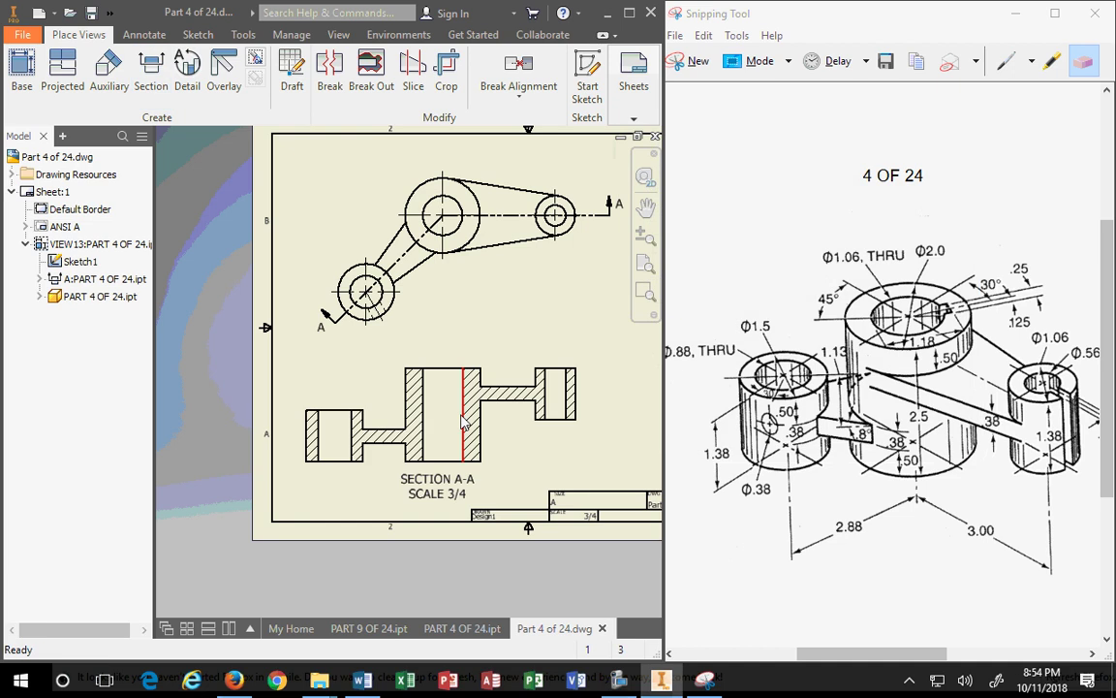
{"action": "middle_click_drag", "start_coordinate": [566, 441], "coordinate": [466, 439]}
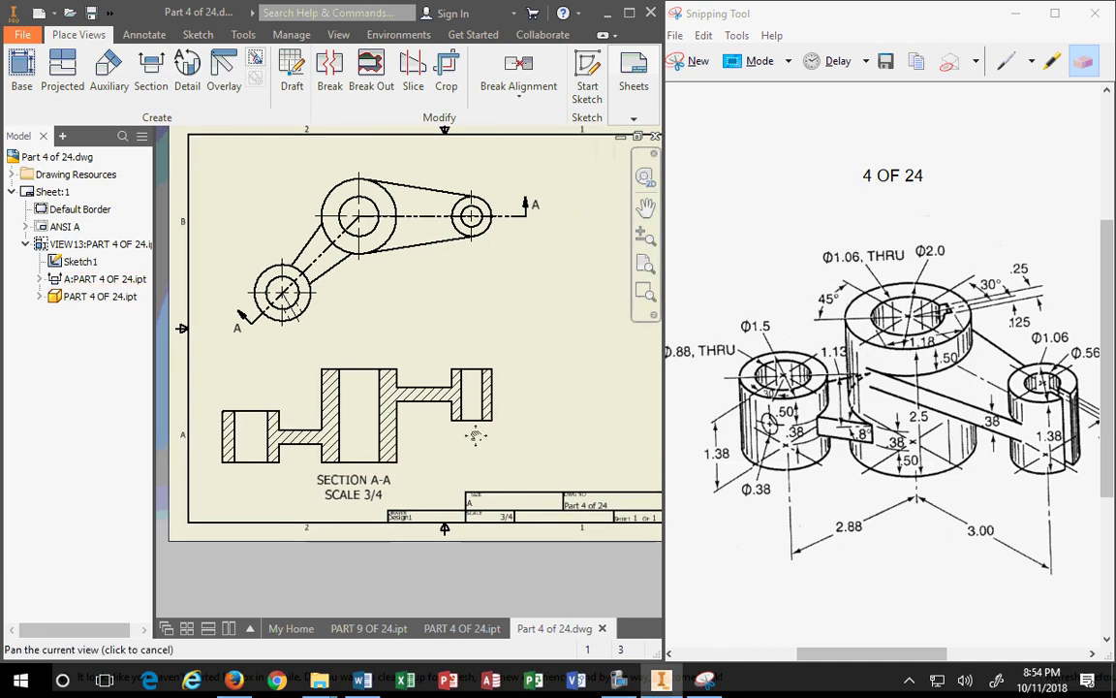
{"action": "left_click", "coordinate": [502, 455]}
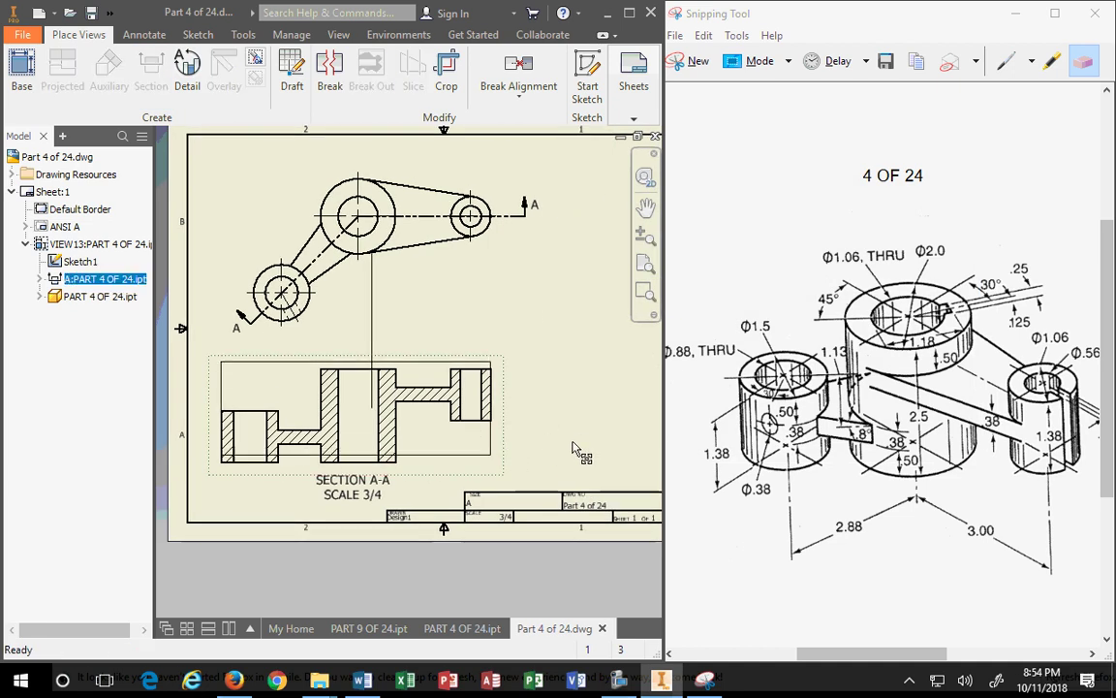
Move the top view and the section view A-A toward the middle of the sheet and adjust the section view's vertical position
{"action": "left_click_drag", "start_coordinate": [564, 443], "coordinate": [566, 447]}
{"action": "scroll", "coordinate": [559, 418], "scroll_direction": "down", "scroll_amount": 2}
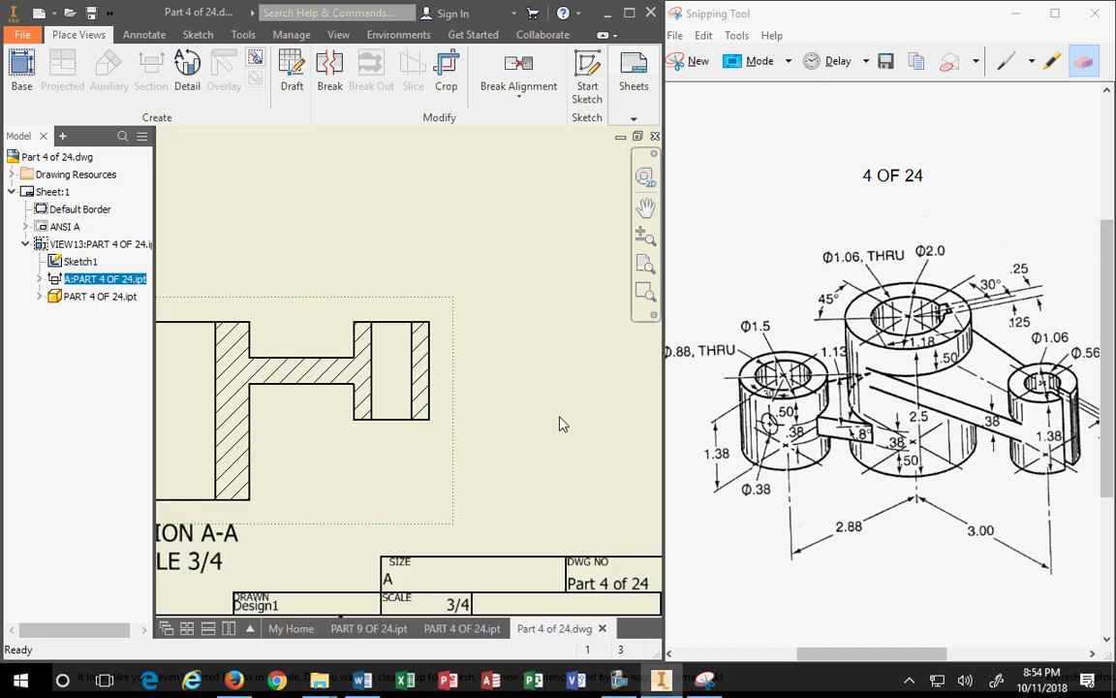
{"action": "scroll", "coordinate": [560, 417], "scroll_direction": "up", "scroll_amount": 5}
{"action": "scroll", "coordinate": [559, 423], "scroll_direction": "down", "scroll_amount": 3}
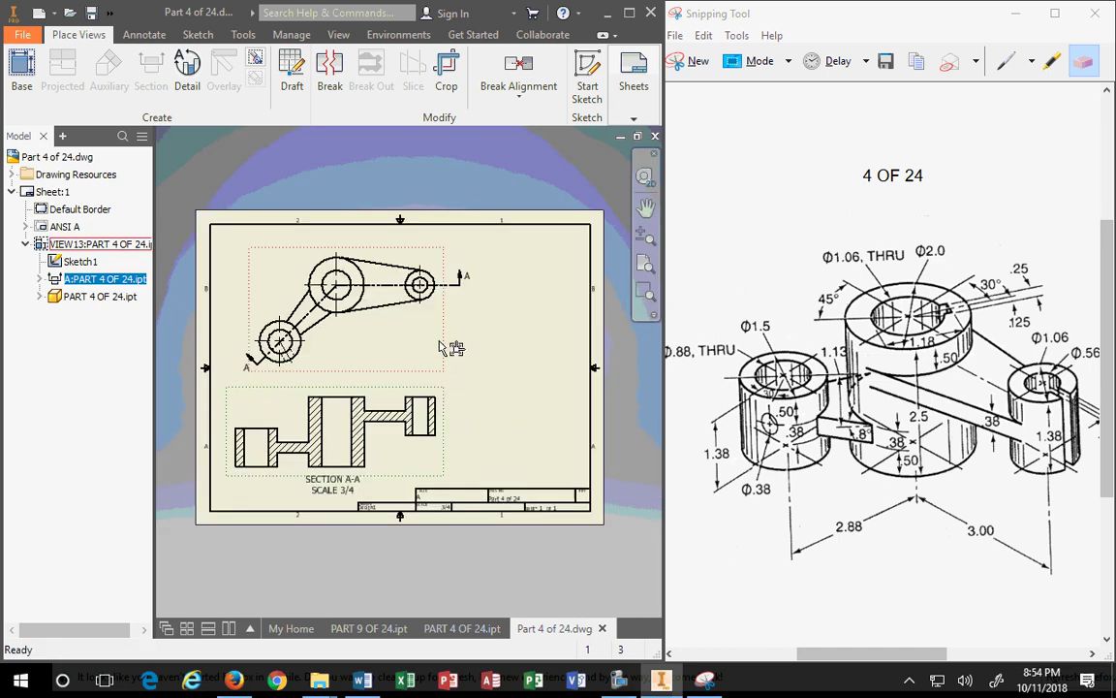
{"action": "mouse_move", "coordinate": [444, 349]}
{"action": "left_mouse_down"}
{"action": "mouse_move", "coordinate": [503, 349]}
{"action": "mouse_move", "coordinate": [489, 350]}
{"action": "left_mouse_up"}
{"action": "left_click_drag", "start_coordinate": [492, 398], "coordinate": [474, 352]}
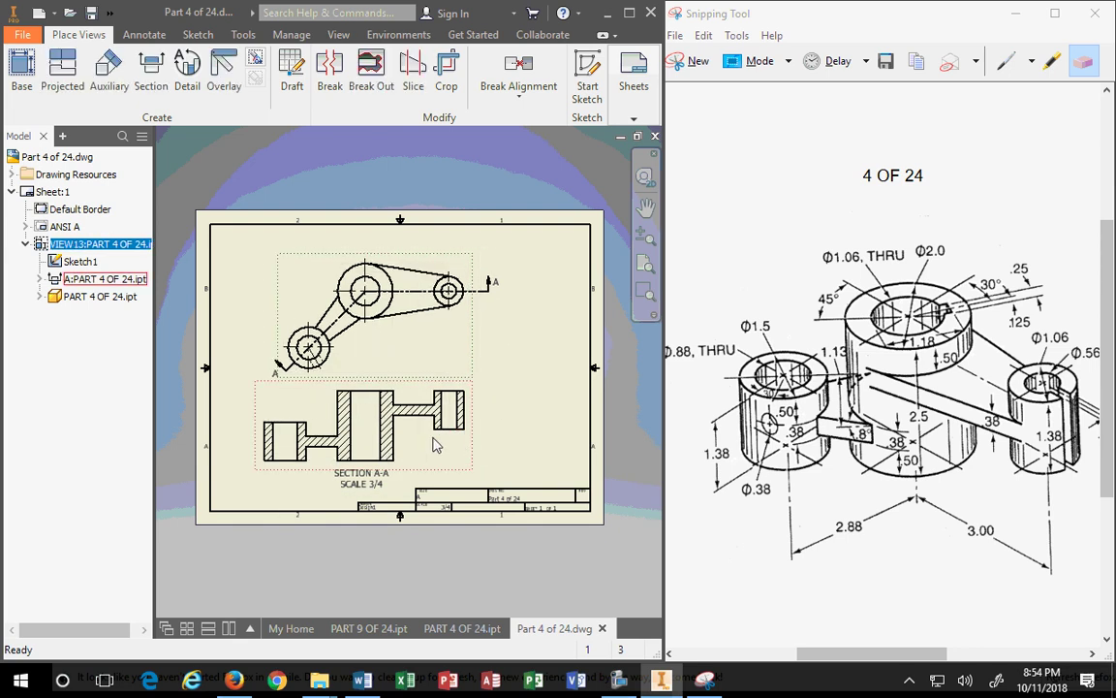
{"action": "left_click", "coordinate": [431, 407]}
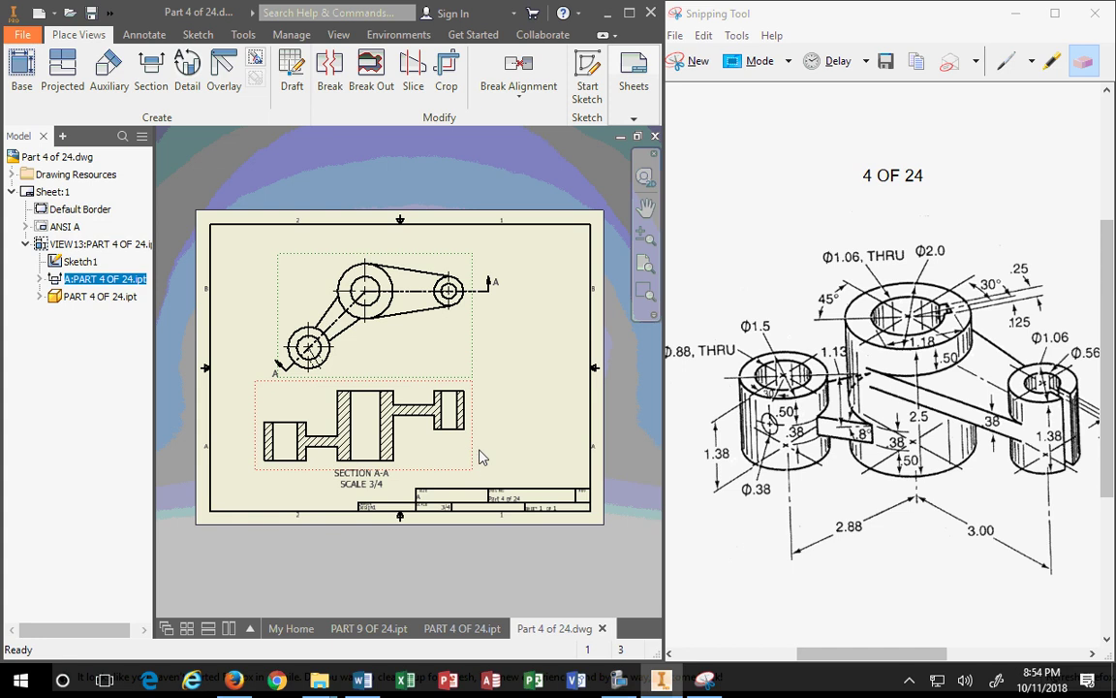
{"action": "left_click_drag", "start_coordinate": [513, 463], "coordinate": [496, 470]}
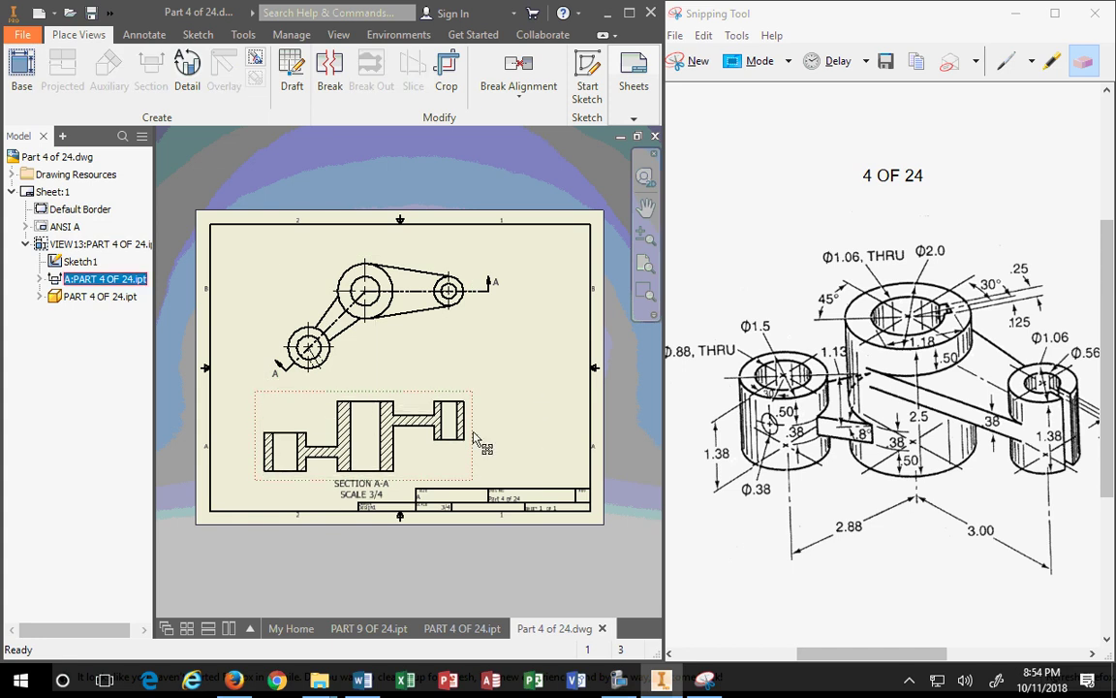
{"action": "left_click_drag", "start_coordinate": [424, 407], "coordinate": [476, 392]}
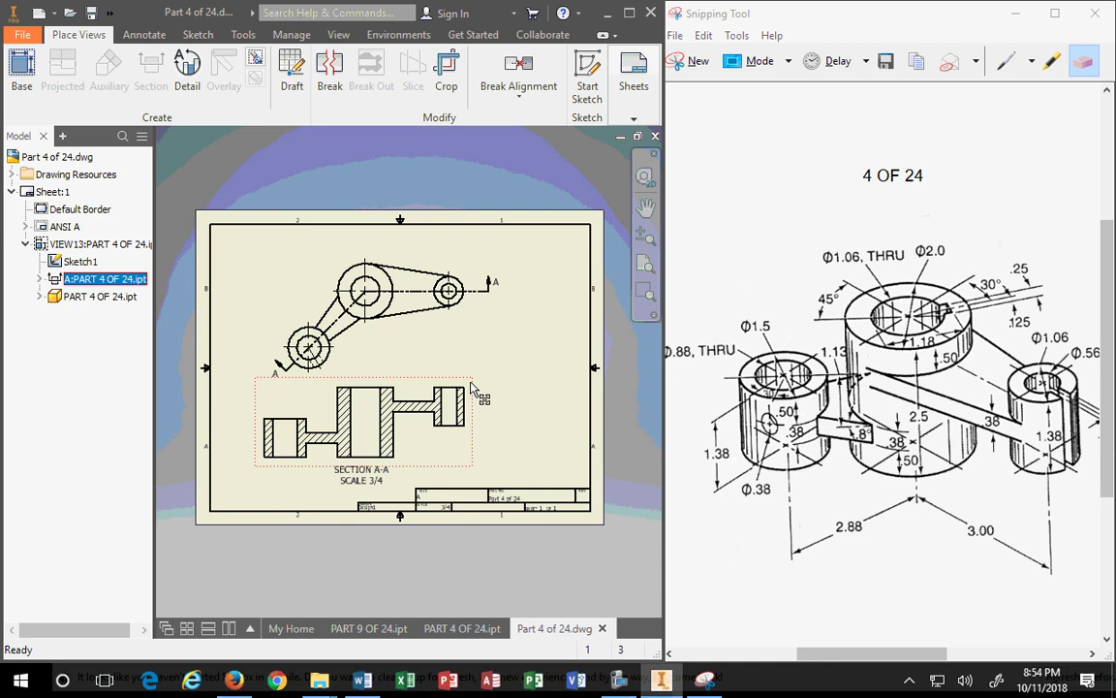
Break the section view's alignment and place it below and to the right of the top view, shifting the top view toward the left border
{"action": "right_click", "coordinate": [472, 388]}
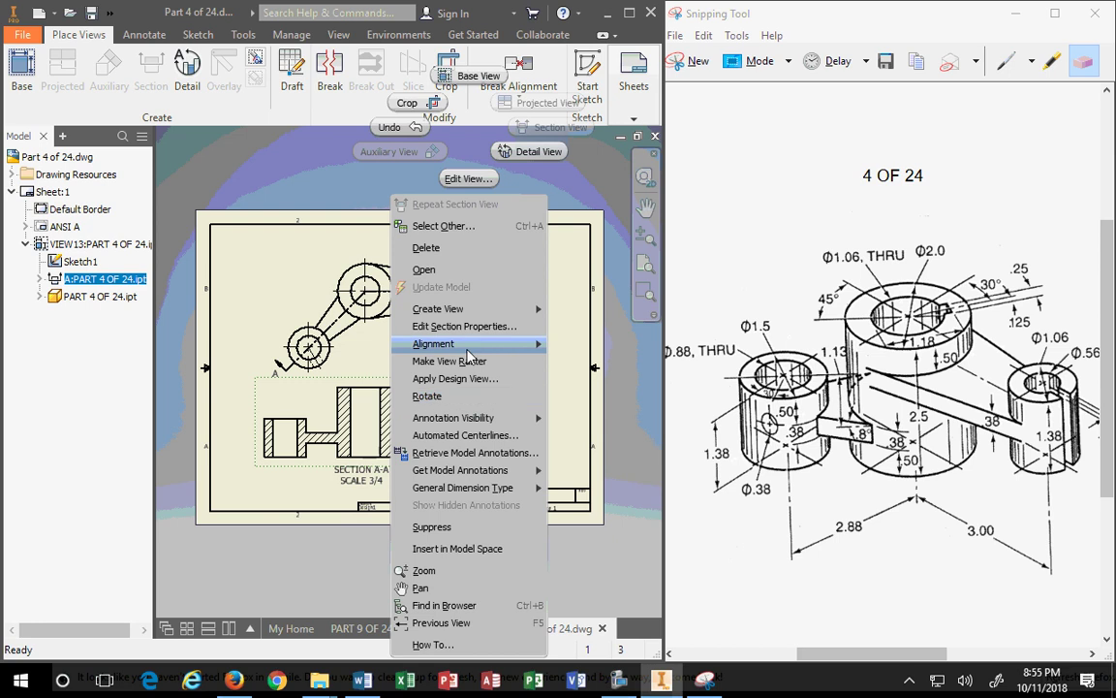
{"action": "mouse_move", "coordinate": [464, 318]}
{"action": "mouse_move", "coordinate": [441, 351]}
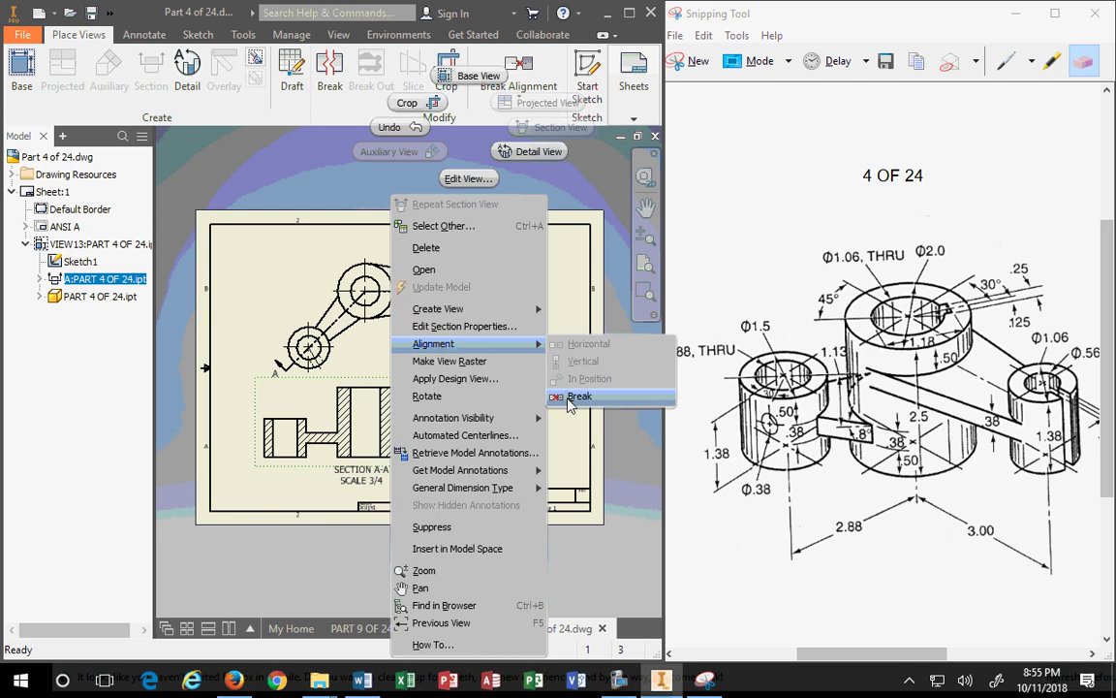
{"action": "left_click", "coordinate": [570, 397]}
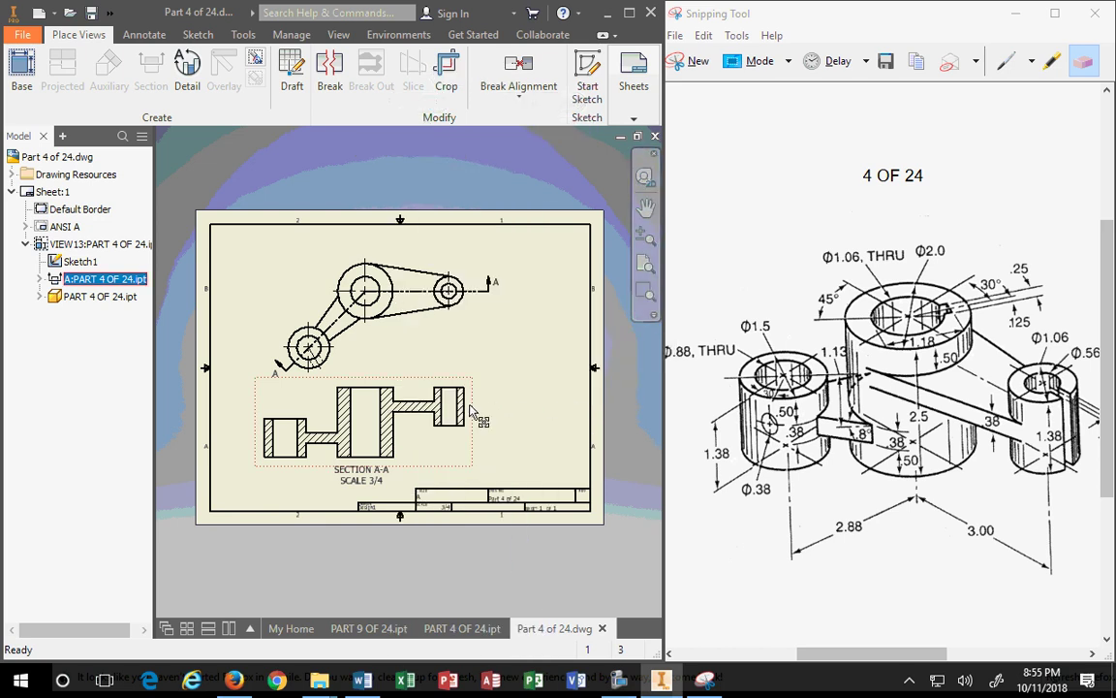
{"action": "left_click_drag", "start_coordinate": [491, 410], "coordinate": [439, 332]}
{"action": "left_click", "coordinate": [459, 377]}
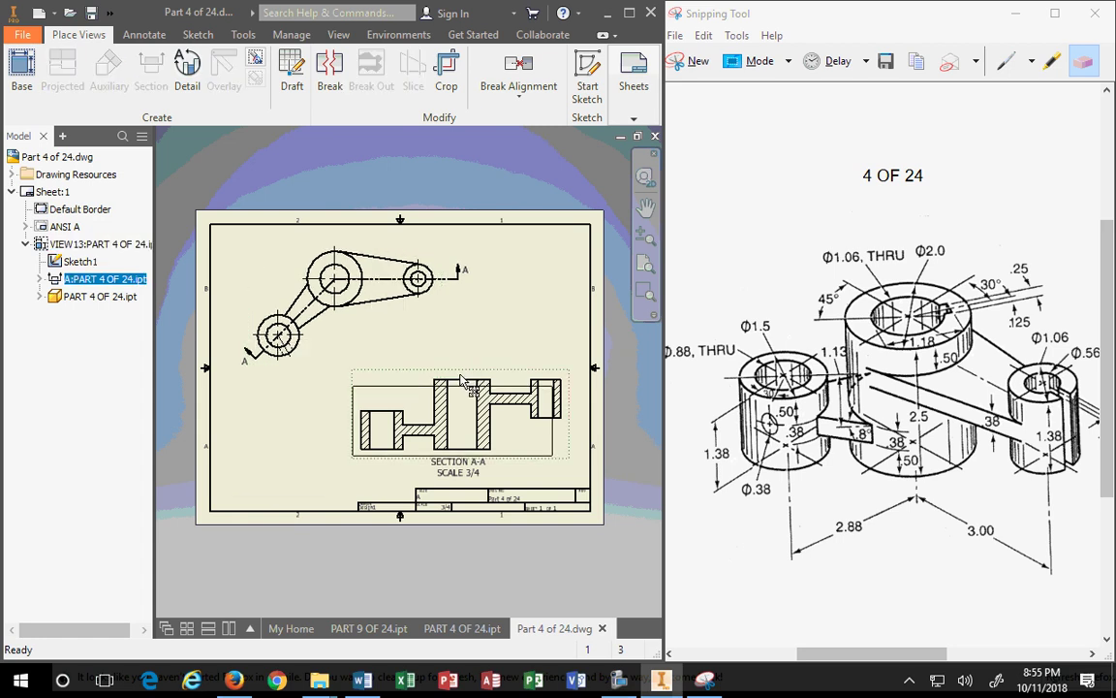
{"action": "left_click_drag", "start_coordinate": [459, 377], "coordinate": [450, 379]}
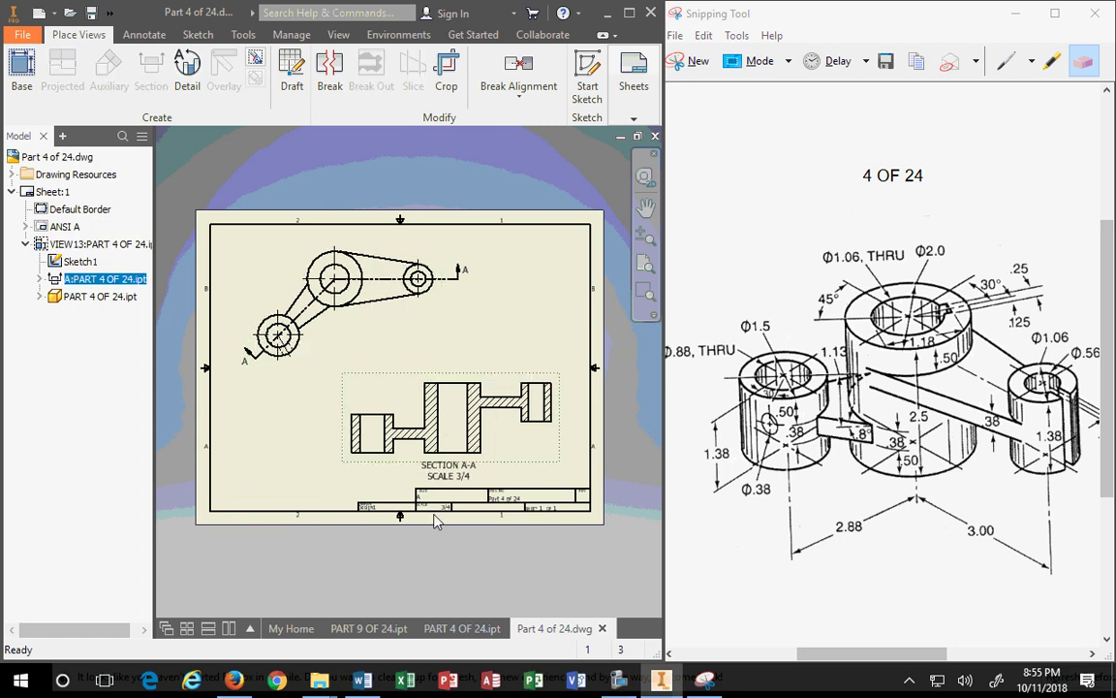
{"action": "left_click", "coordinate": [306, 384]}
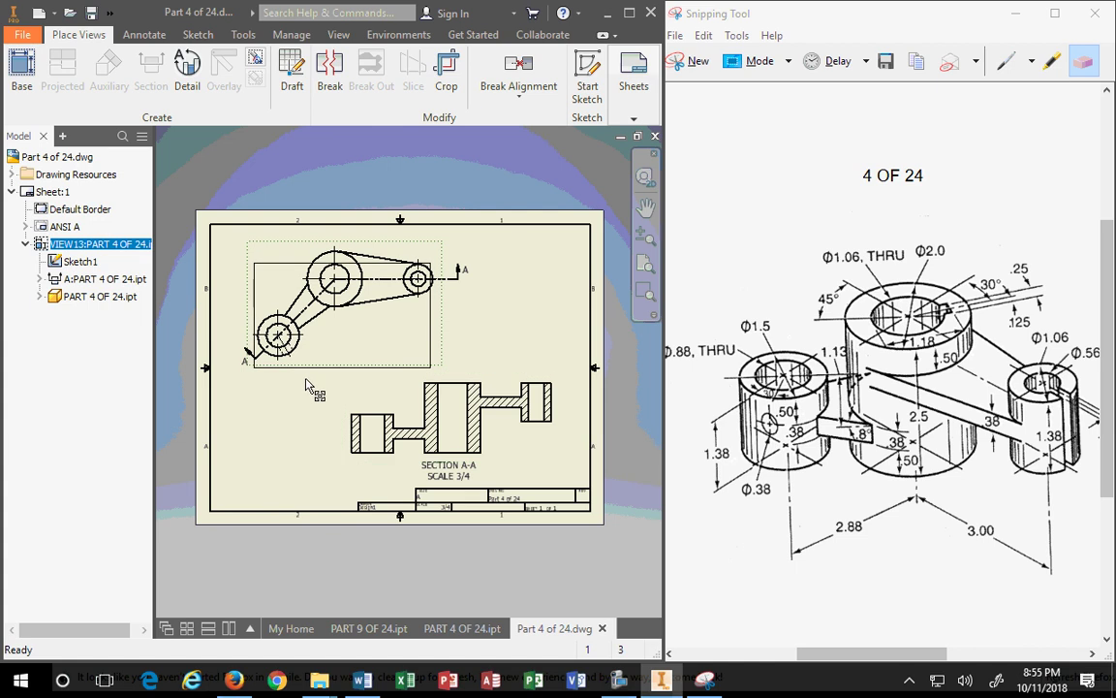
{"action": "left_click_drag", "start_coordinate": [306, 384], "coordinate": [299, 415]}
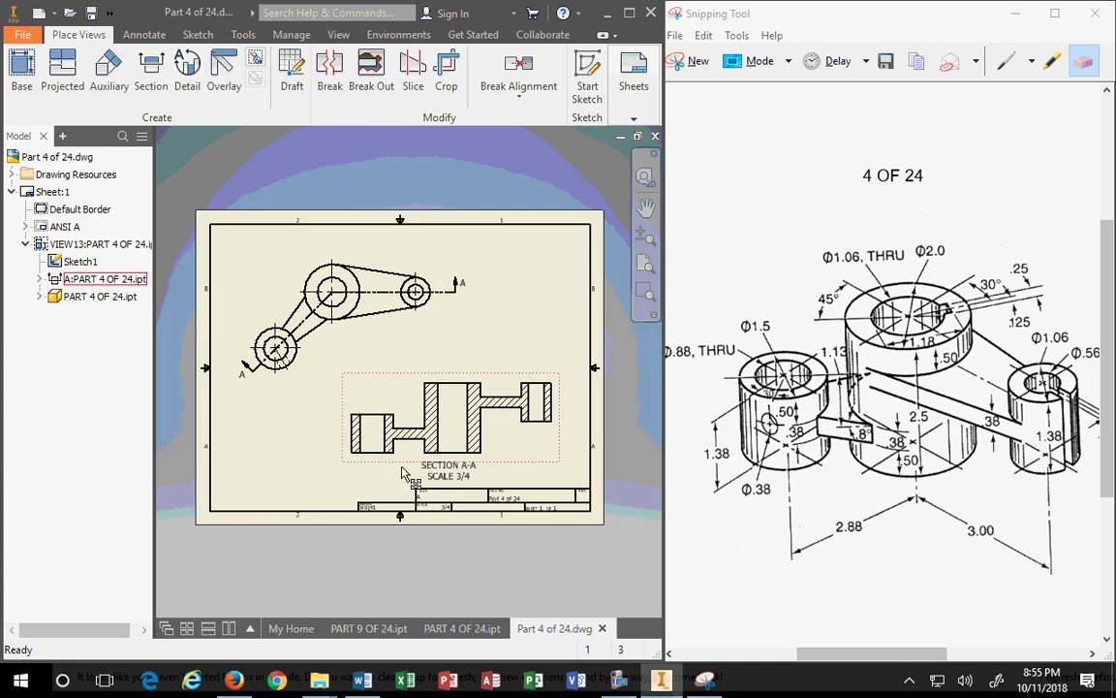
Switch to PowerPoint, examine slide 15 of CH06_Section_Views.pptx about conventional practice in section views, and return to the Inventor drawing
{"action": "scroll", "coordinate": [398, 464], "scroll_direction": "up", "scroll_amount": 3}
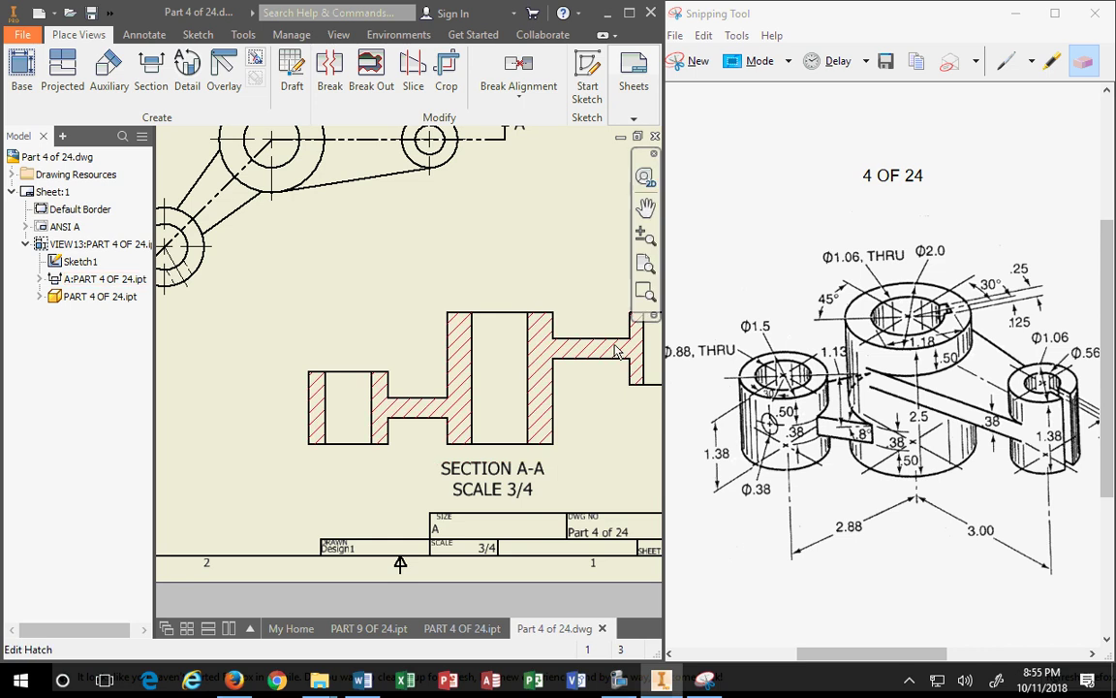
{"action": "left_click", "coordinate": [448, 682]}
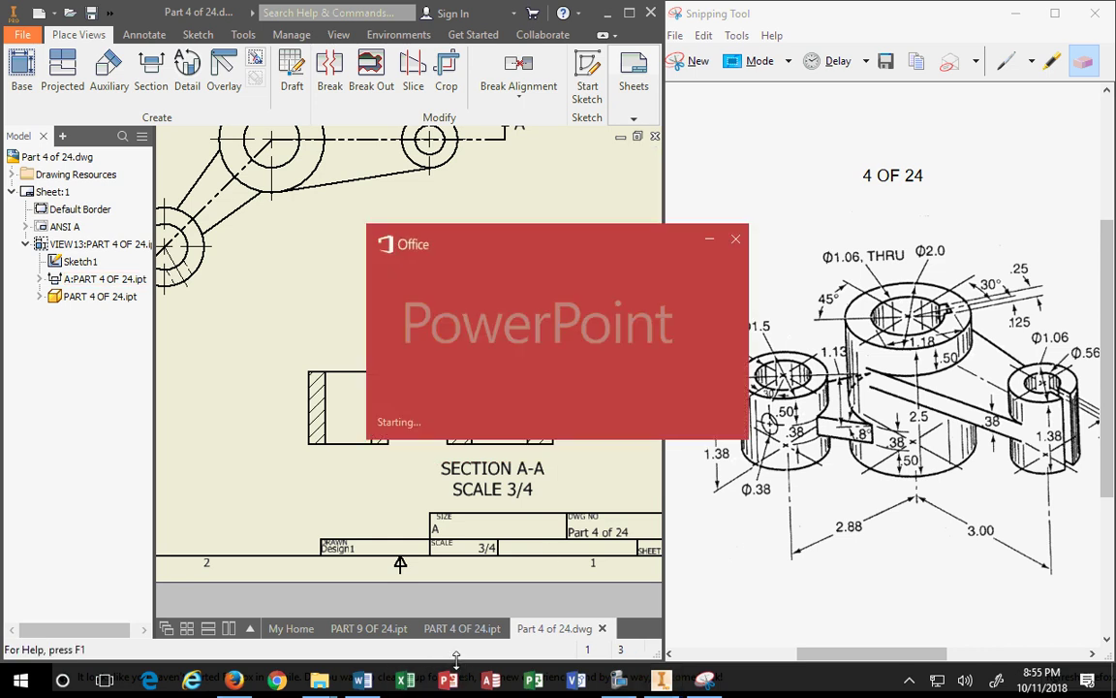
{"action": "left_click", "coordinate": [107, 190]}
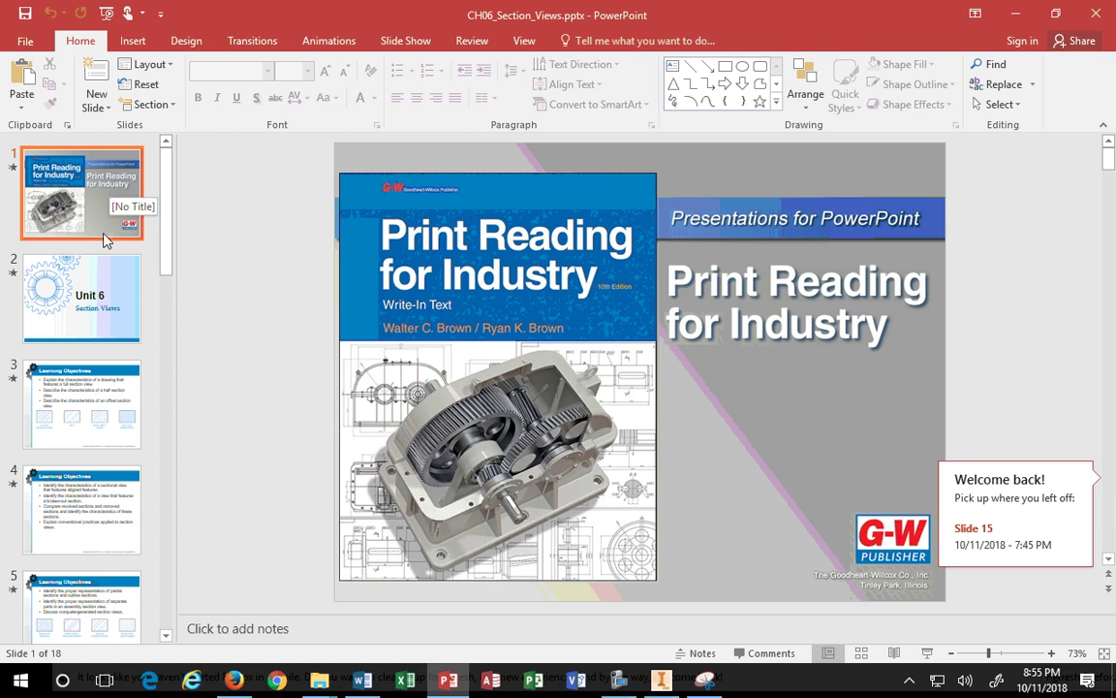
{"action": "scroll", "coordinate": [87, 341], "scroll_direction": "down", "scroll_amount": 8}
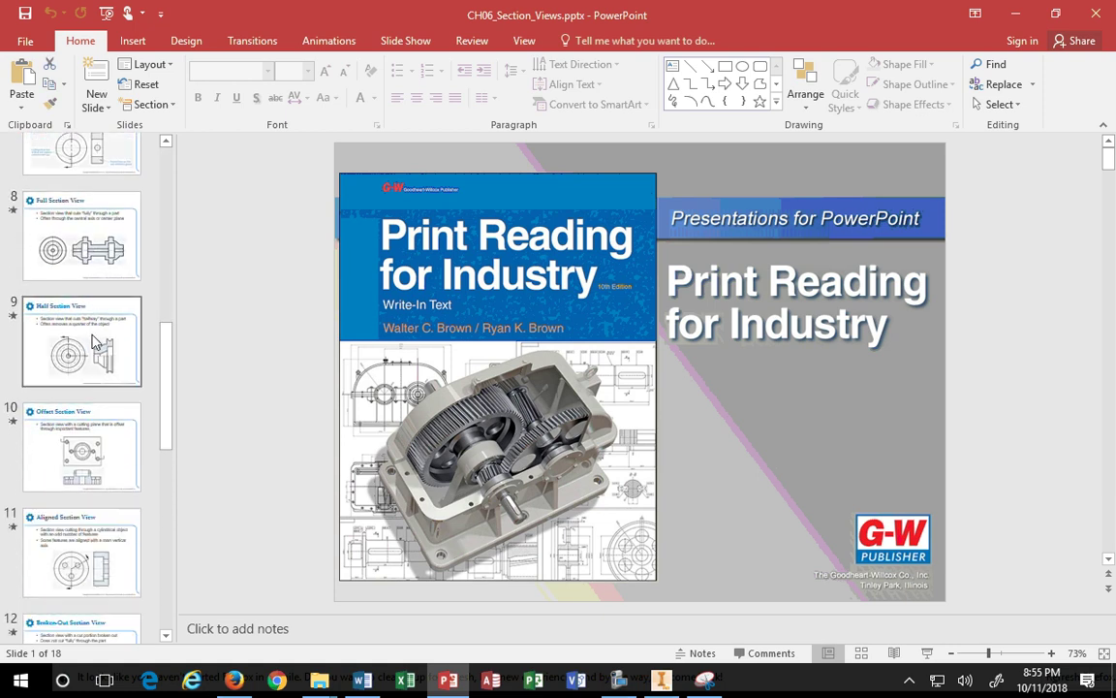
{"action": "scroll", "coordinate": [94, 341], "scroll_direction": "down", "scroll_amount": 5}
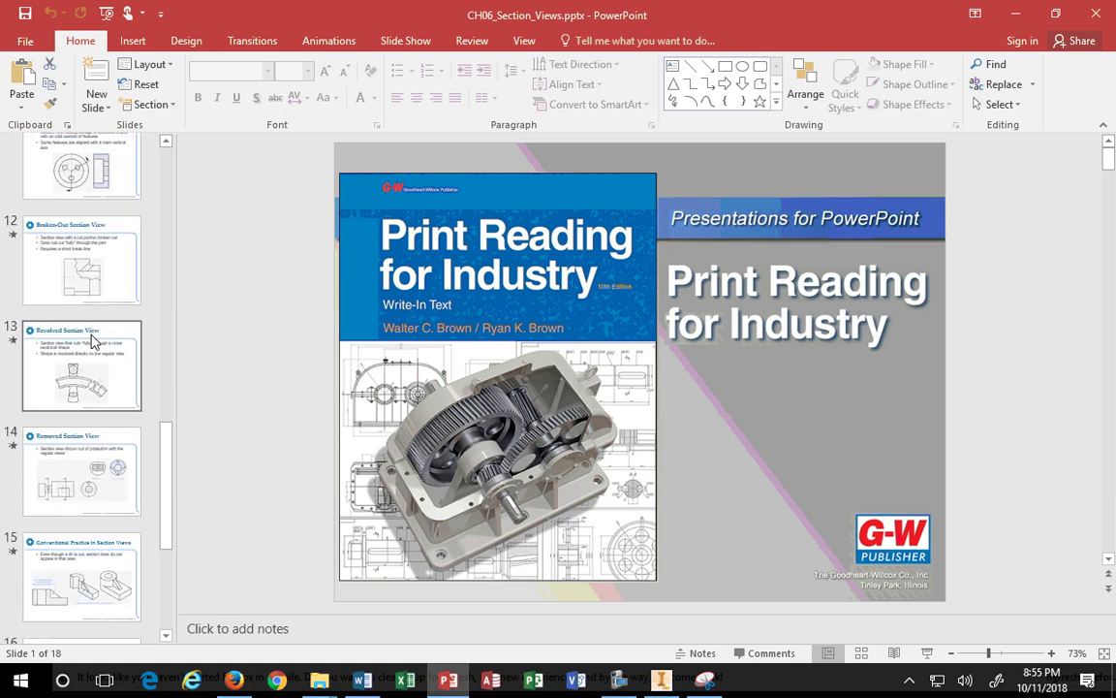
{"action": "scroll", "coordinate": [93, 341], "scroll_direction": "down", "scroll_amount": 4}
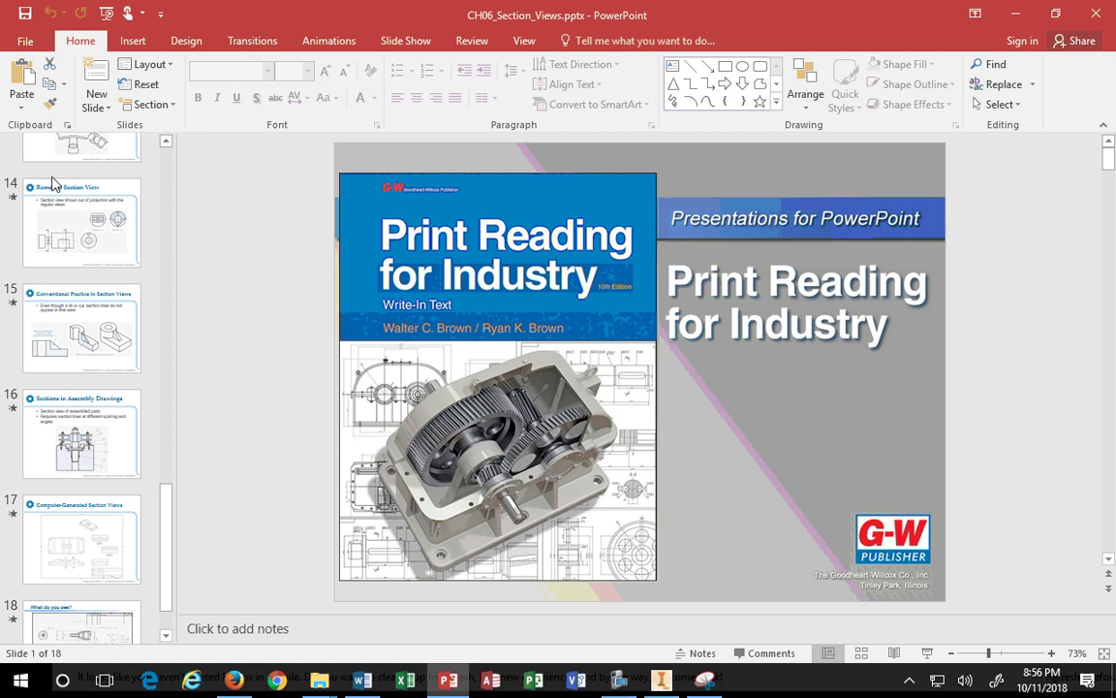
{"action": "scroll", "coordinate": [68, 223], "scroll_direction": "up", "scroll_amount": 1}
{"action": "left_click", "coordinate": [77, 241]}
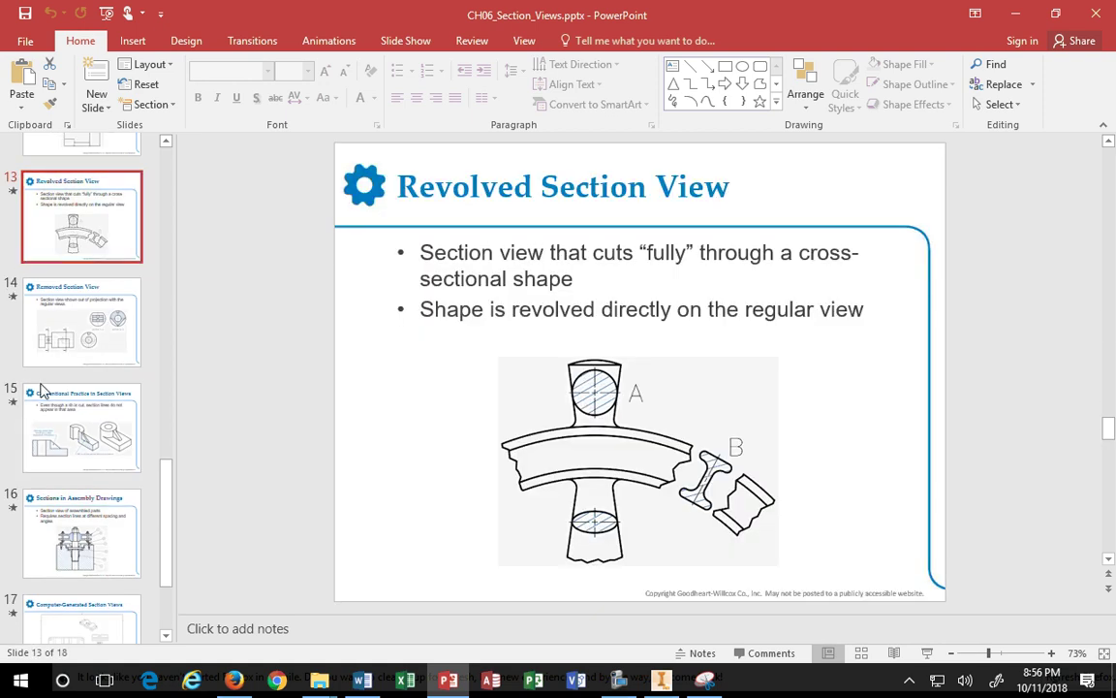
{"action": "left_click", "coordinate": [95, 436]}
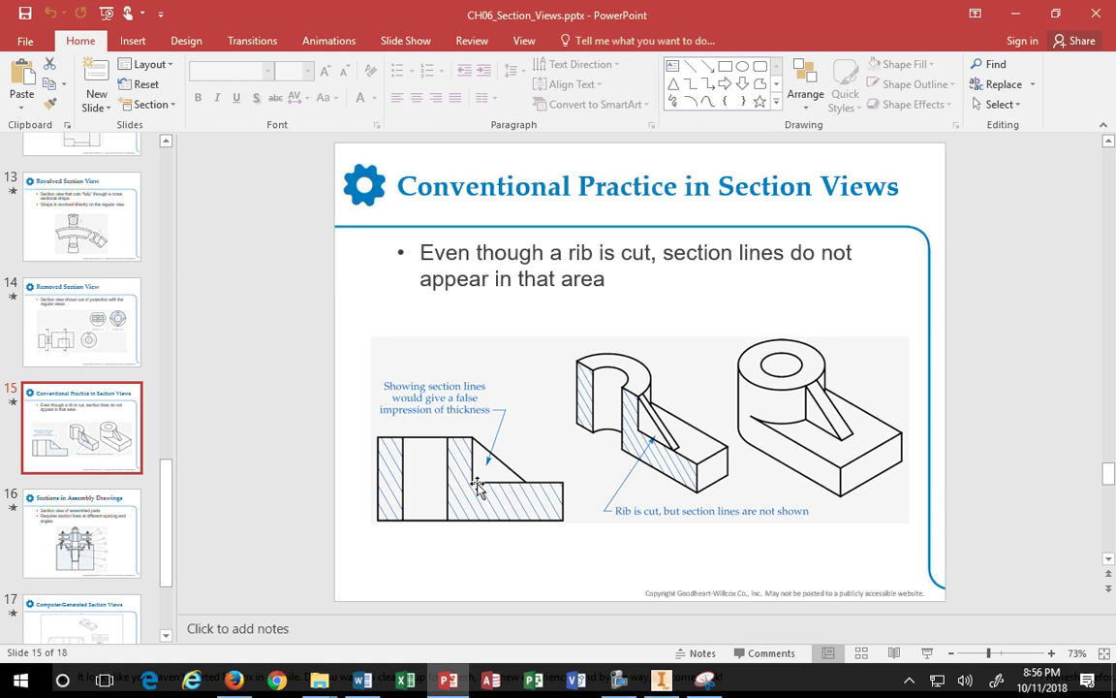
{"action": "left_click", "coordinate": [1014, 14]}
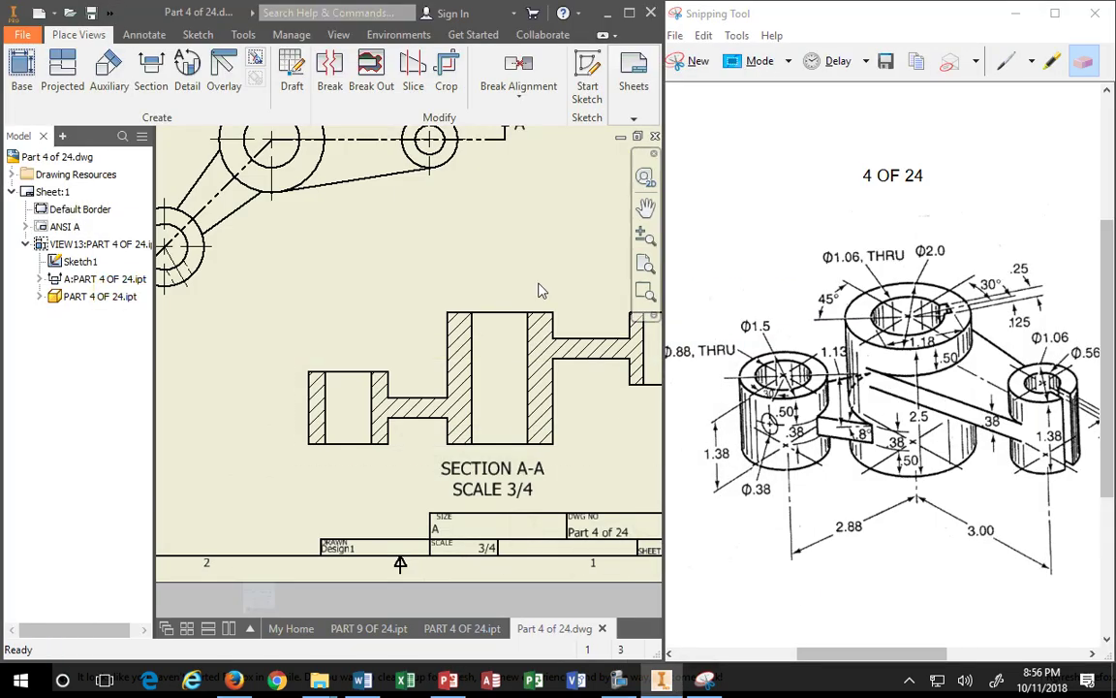
Widen the Inventor window over the reference image and move section view A-A slightly up and left on the sheet
{"action": "scroll", "coordinate": [448, 224], "scroll_direction": "down", "scroll_amount": 5}
{"action": "scroll", "coordinate": [447, 224], "scroll_direction": "up", "scroll_amount": 3}
{"action": "middle_click_drag", "start_coordinate": [447, 224], "coordinate": [505, 287]}
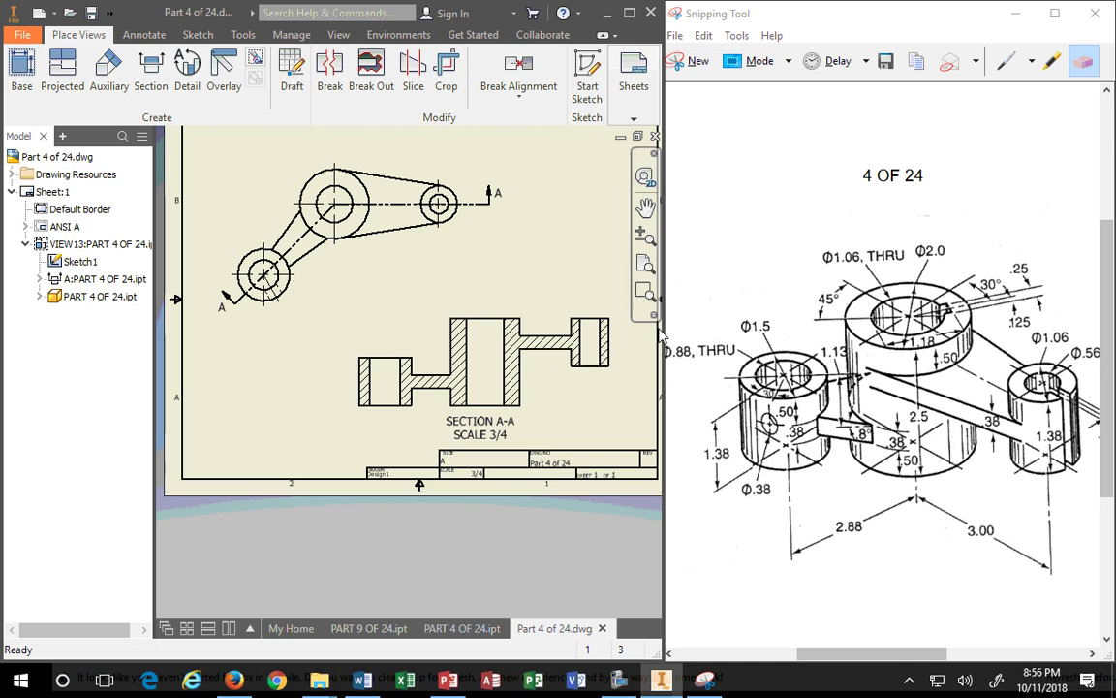
{"action": "left_click_drag", "start_coordinate": [664, 316], "coordinate": [740, 317]}
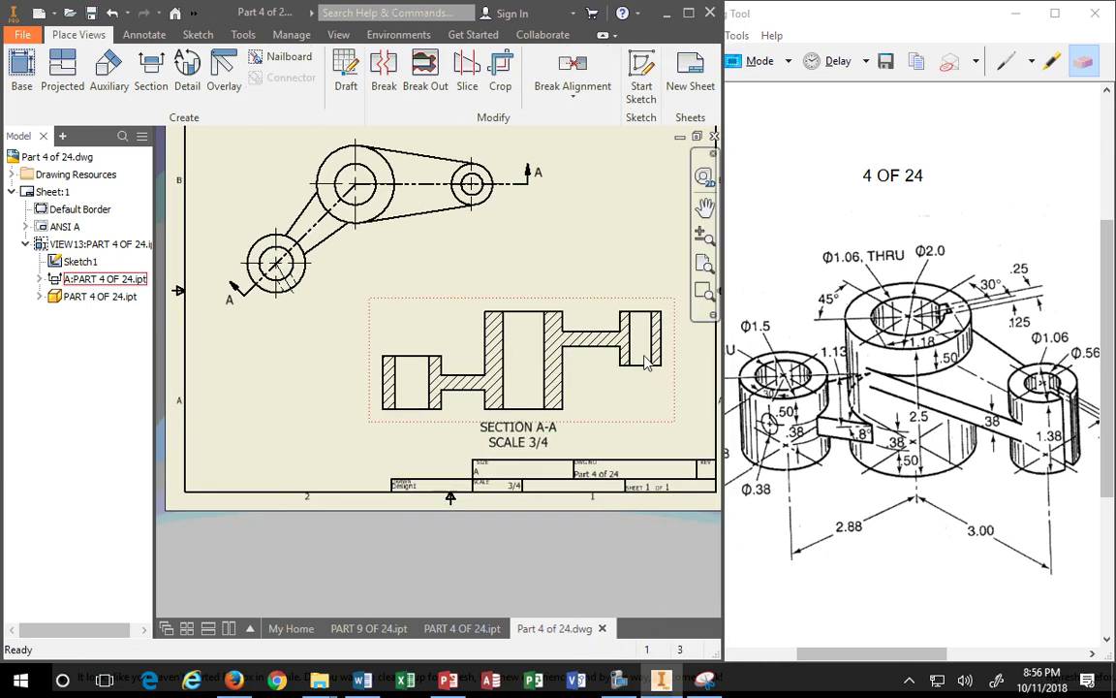
{"action": "scroll", "coordinate": [565, 294], "scroll_direction": "down", "scroll_amount": 3}
{"action": "scroll", "coordinate": [565, 293], "scroll_direction": "up", "scroll_amount": 3}
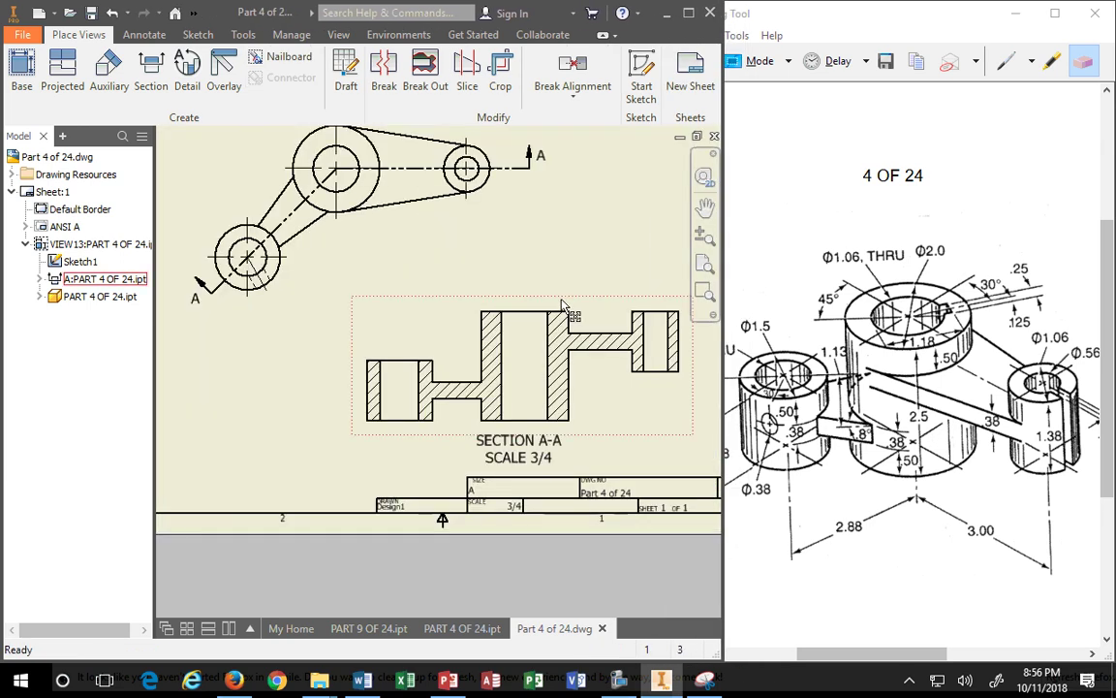
{"action": "mouse_move", "coordinate": [568, 295]}
{"action": "left_mouse_down"}
{"action": "mouse_move", "coordinate": [520, 293]}
{"action": "mouse_move", "coordinate": [496, 308]}
{"action": "left_mouse_up"}
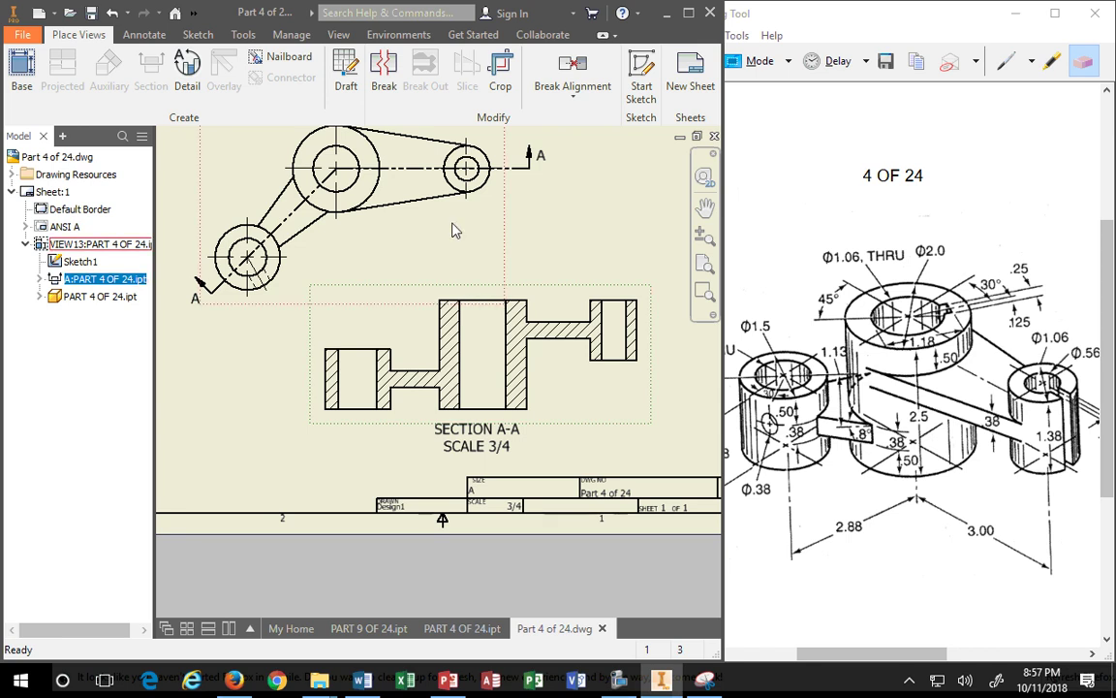
Retrieve the sketch and feature dimensions of the model into section view A-A, using features as the source
{"action": "right_click", "coordinate": [409, 294]}
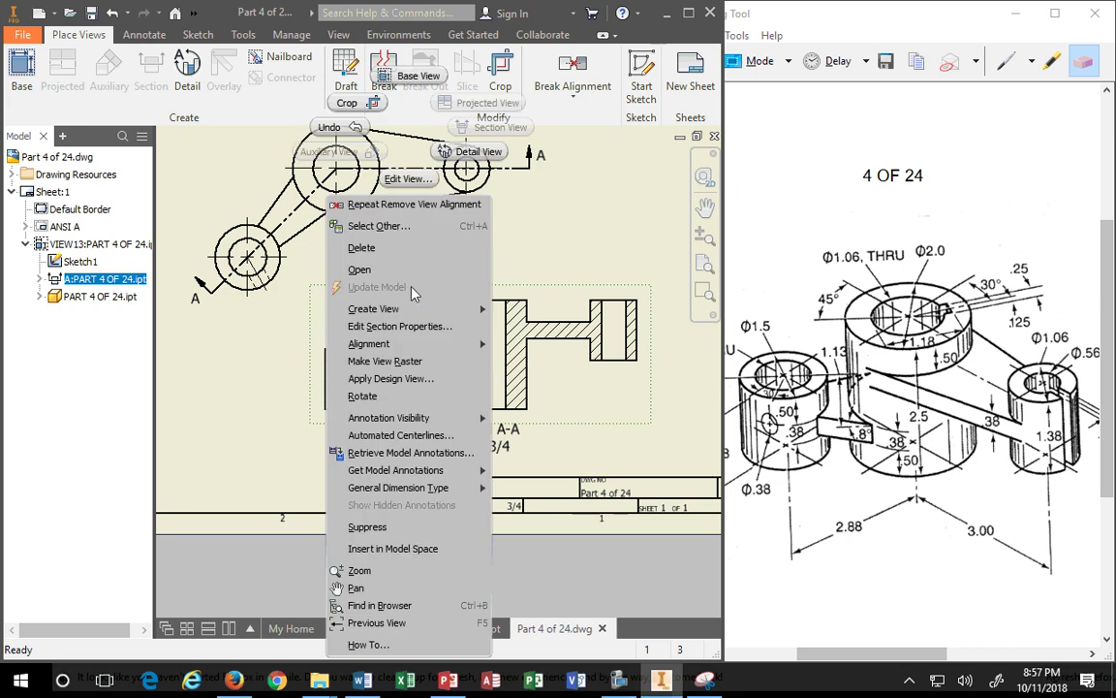
{"action": "left_click", "coordinate": [388, 453]}
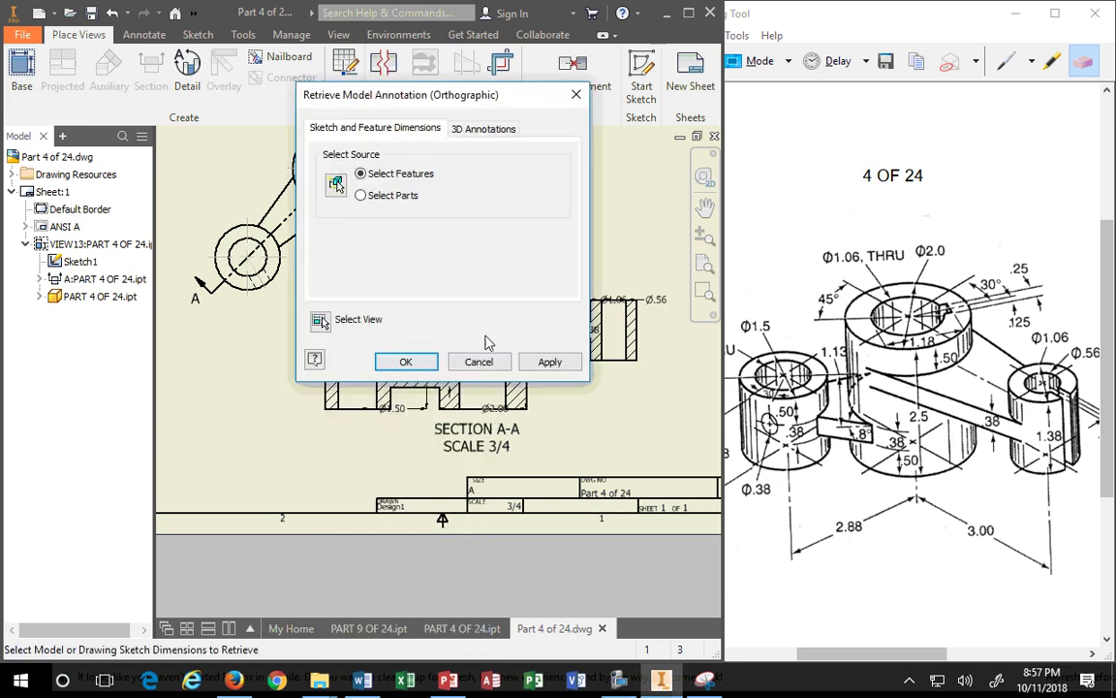
{"action": "mouse_move", "coordinate": [473, 97]}
{"action": "left_mouse_down"}
{"action": "mouse_move", "coordinate": [172, 3]}
{"action": "mouse_move", "coordinate": [241, 32]}
{"action": "left_mouse_up"}
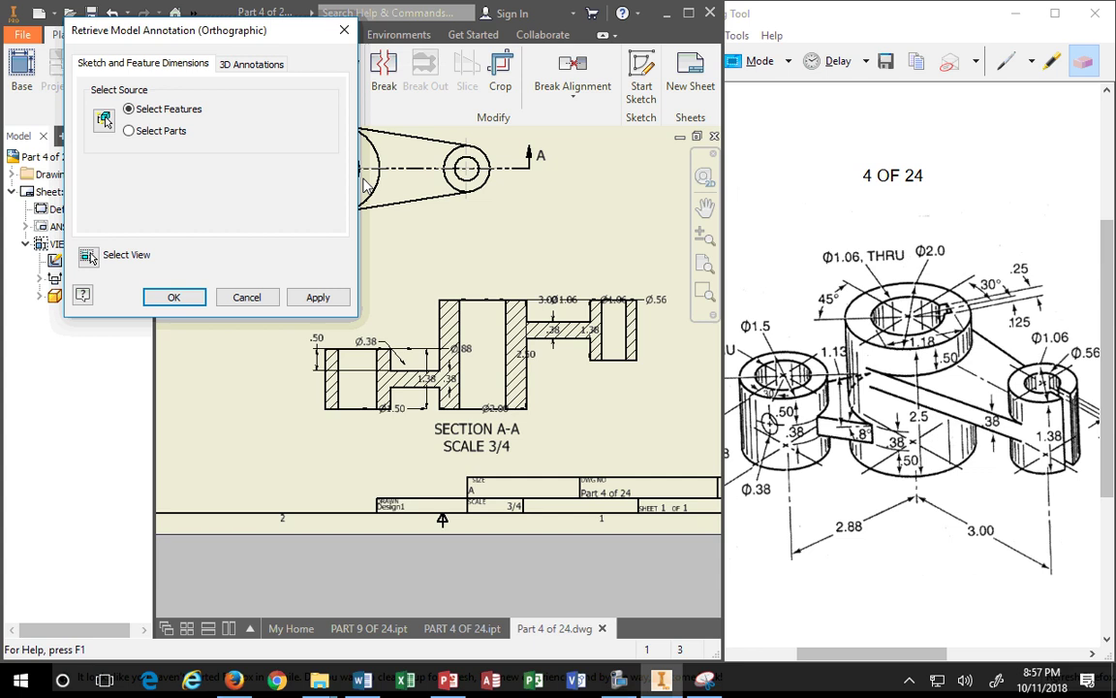
{"action": "left_click", "coordinate": [302, 297]}
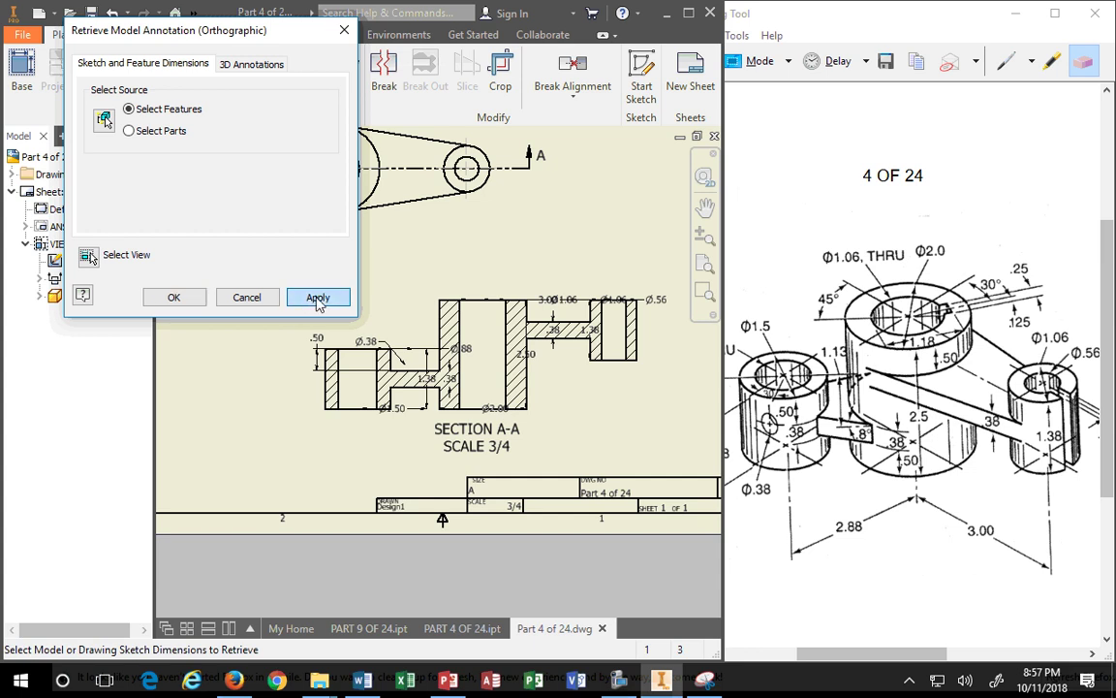
{"action": "left_click", "coordinate": [248, 298]}
Move the 1.38 height dimension outside the right boss and remove the Ø.56, both Ø1.06 and the 3.00 dimensions from the section view
{"action": "scroll", "coordinate": [550, 286], "scroll_direction": "down", "scroll_amount": 3}
{"action": "scroll", "coordinate": [530, 313], "scroll_direction": "up", "scroll_amount": 6}
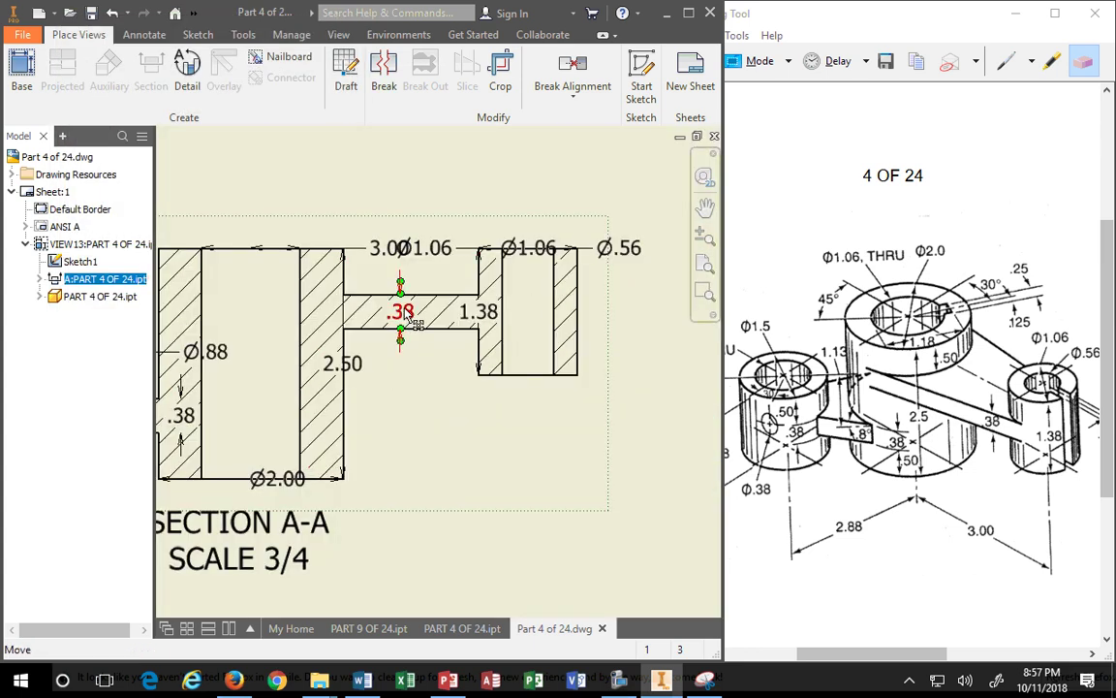
{"action": "left_click_drag", "start_coordinate": [481, 312], "coordinate": [677, 301]}
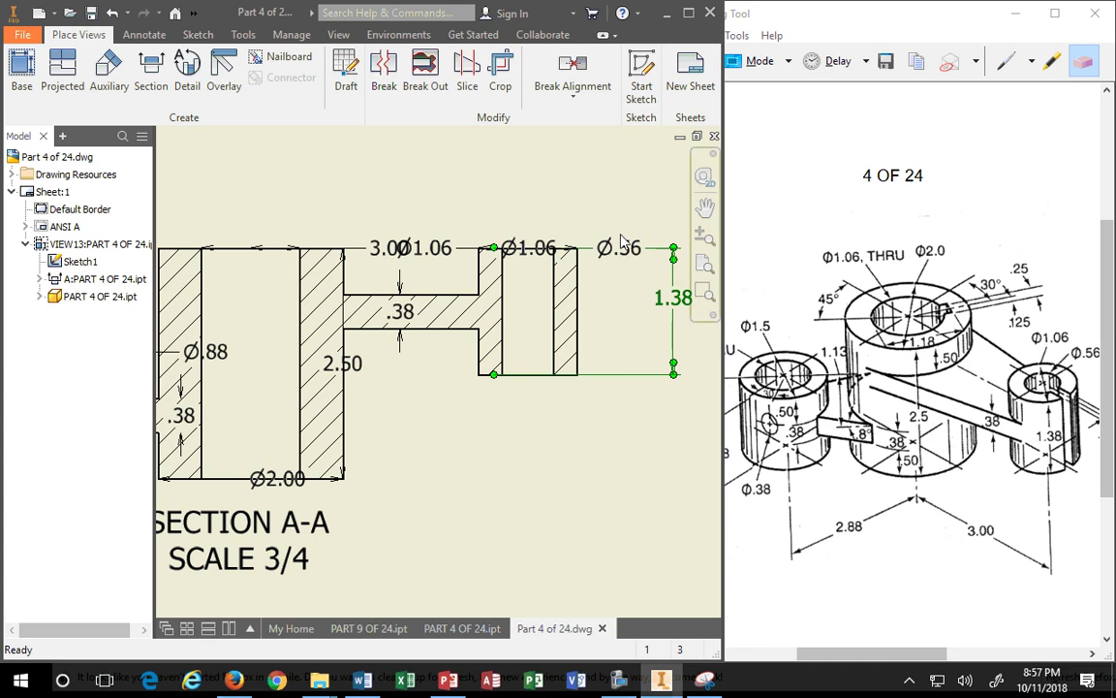
{"action": "left_click_drag", "start_coordinate": [610, 248], "coordinate": [598, 191]}
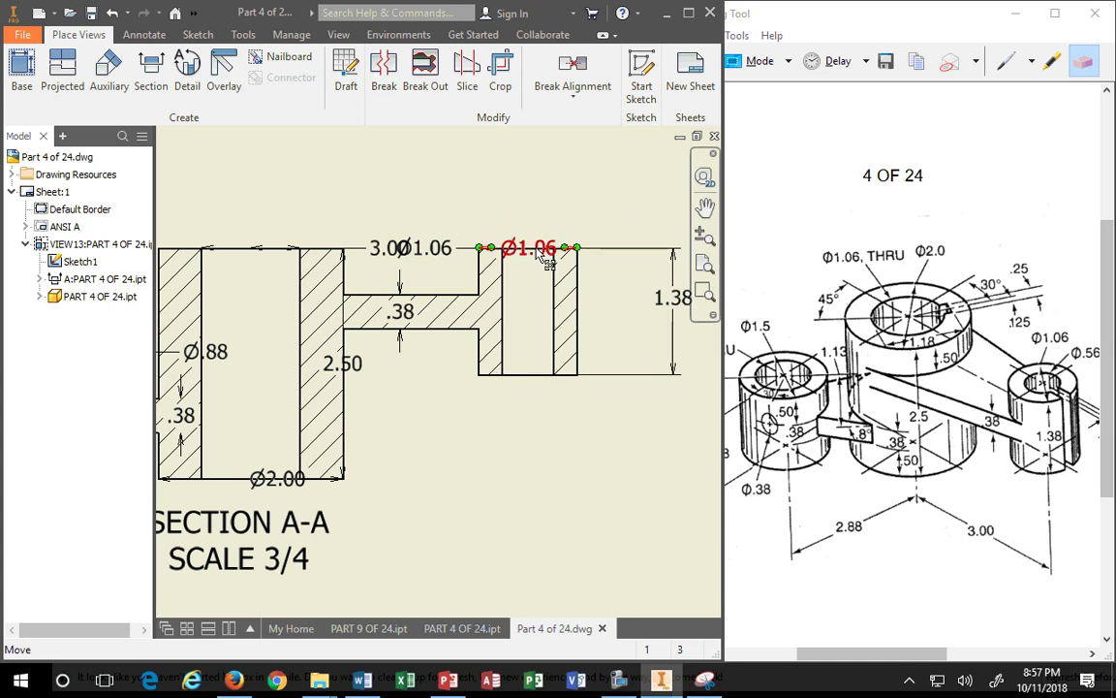
{"action": "left_click_drag", "start_coordinate": [528, 249], "coordinate": [523, 172]}
{"action": "left_click_drag", "start_coordinate": [426, 252], "coordinate": [432, 194]}
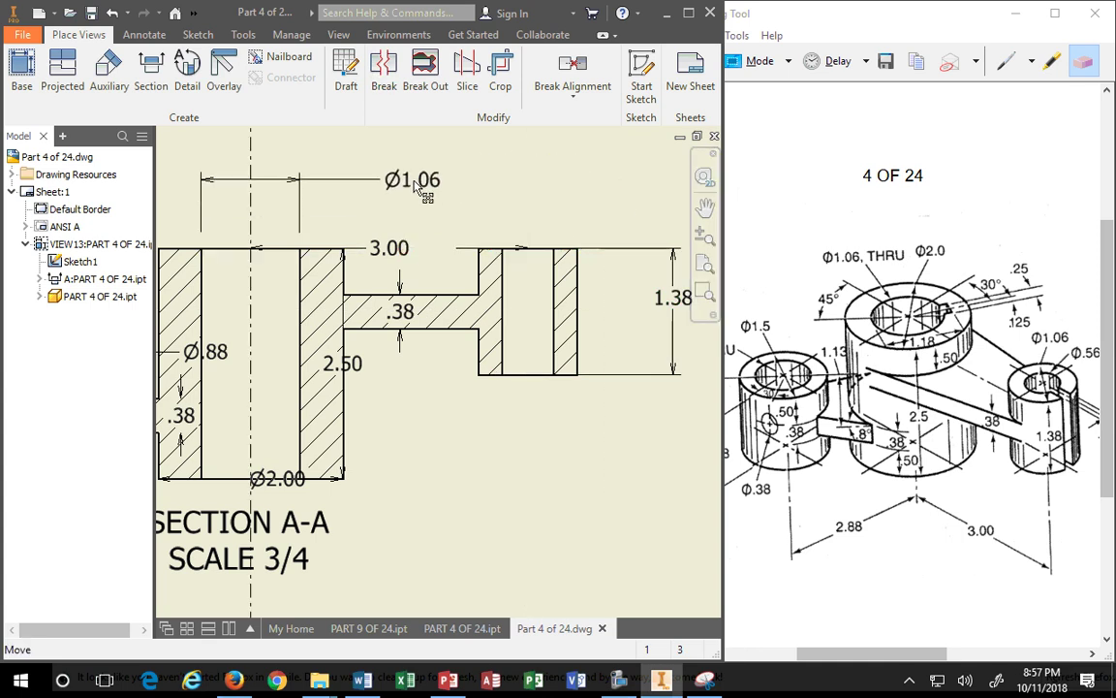
{"action": "left_click_drag", "start_coordinate": [389, 254], "coordinate": [406, 219]}
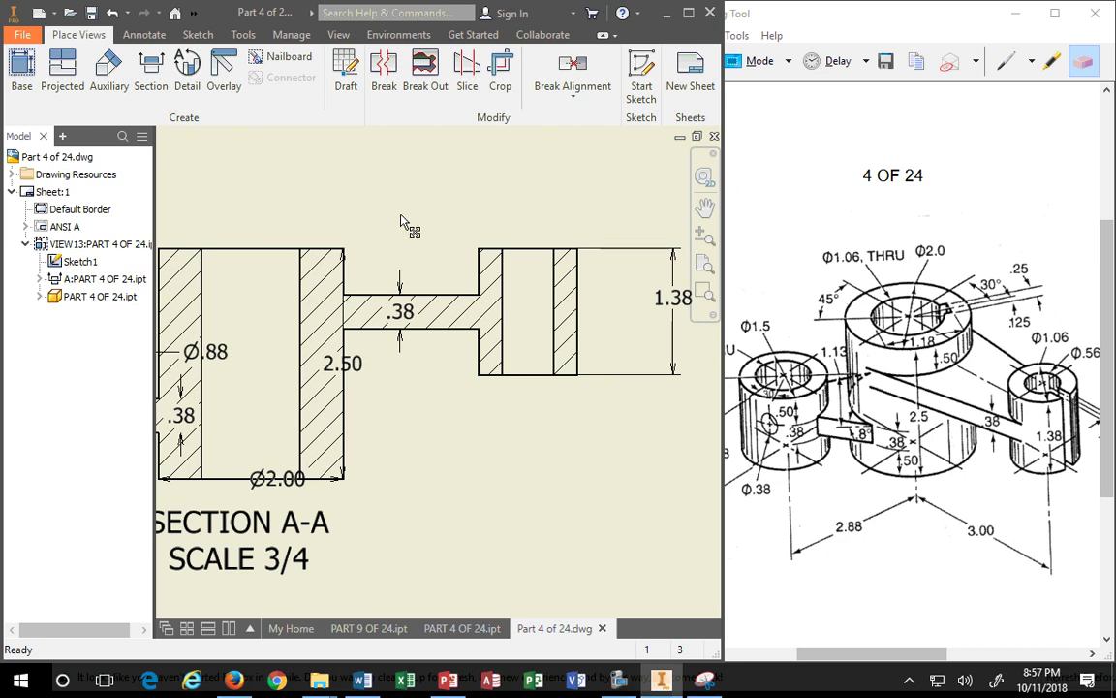
Move the 2.50 height dimension outside the 1.38 dimension and start both dimensions' extension lines clear of the small right boss
{"action": "scroll", "coordinate": [414, 281], "scroll_direction": "up", "scroll_amount": 5}
{"action": "scroll", "coordinate": [406, 428], "scroll_direction": "down", "scroll_amount": 7}
{"action": "left_click_drag", "start_coordinate": [383, 401], "coordinate": [678, 382]}
{"action": "left_click_drag", "start_coordinate": [370, 293], "coordinate": [551, 306]}
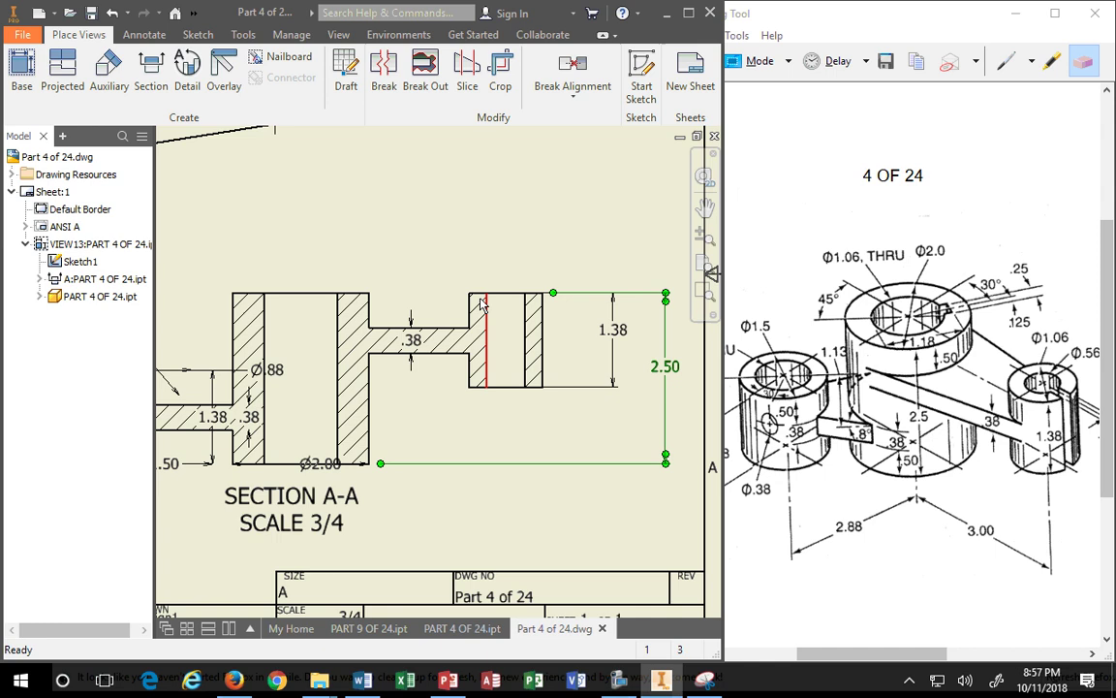
{"action": "left_click", "coordinate": [615, 331]}
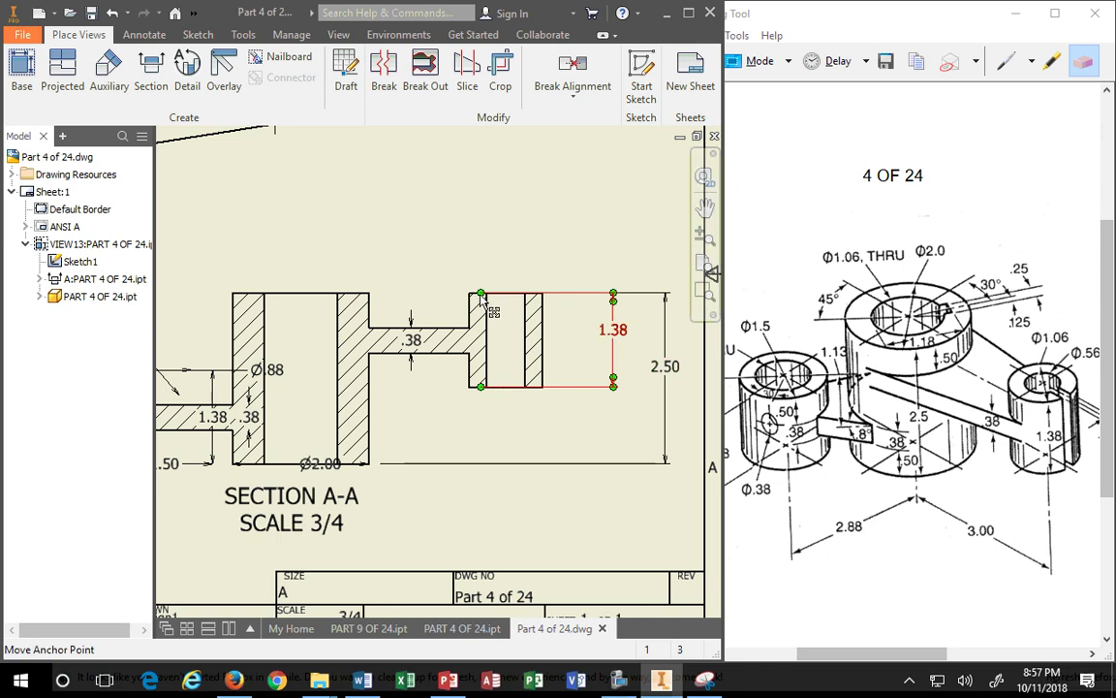
{"action": "left_click_drag", "start_coordinate": [481, 293], "coordinate": [552, 292]}
{"action": "left_click_drag", "start_coordinate": [482, 389], "coordinate": [552, 387]}
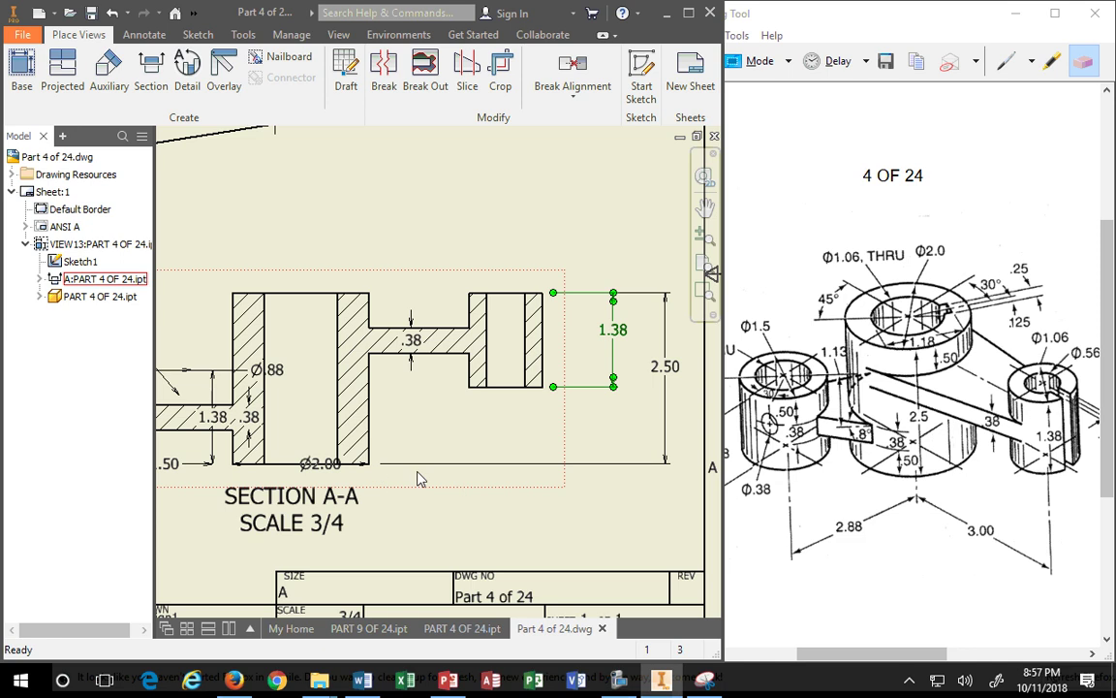
Move the right arm's .38 thickness dimension text above the arm, out of the hatching of section A-A
{"action": "scroll", "coordinate": [417, 477], "scroll_direction": "up", "scroll_amount": 2}
{"action": "scroll", "coordinate": [410, 474], "scroll_direction": "down", "scroll_amount": 5}
{"action": "scroll", "coordinate": [540, 351], "scroll_direction": "up", "scroll_amount": 5}
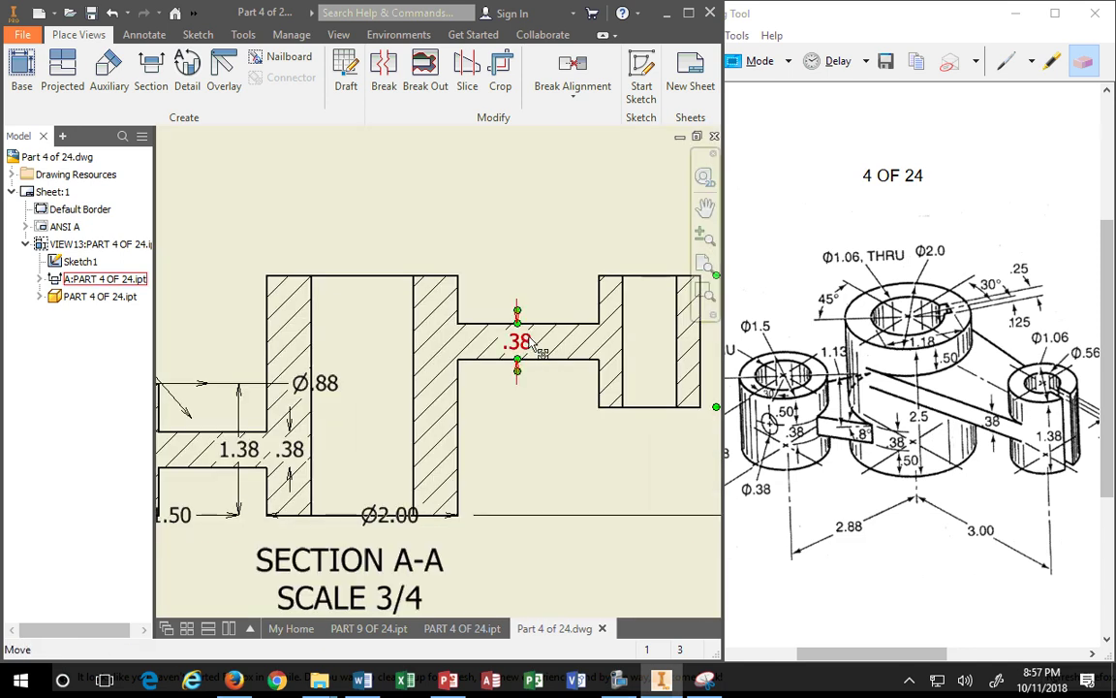
{"action": "left_click_drag", "start_coordinate": [541, 350], "coordinate": [581, 240]}
{"action": "scroll", "coordinate": [496, 409], "scroll_direction": "up", "scroll_amount": 2}
{"action": "scroll", "coordinate": [459, 443], "scroll_direction": "down", "scroll_amount": 3}
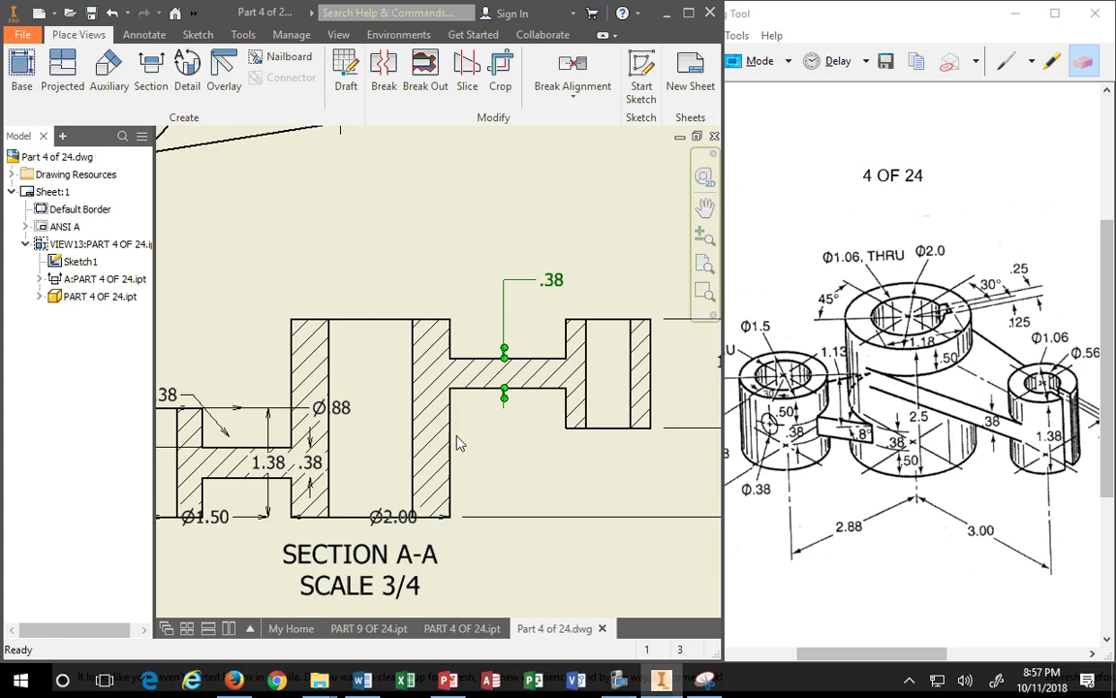
Remove the Ø.88 and Ø.38 dimensions near the left boss from section view A-A
{"action": "scroll", "coordinate": [460, 443], "scroll_direction": "down", "scroll_amount": 2}
{"action": "middle_click_drag", "start_coordinate": [459, 443], "coordinate": [658, 330]}
{"action": "scroll", "coordinate": [569, 360], "scroll_direction": "up", "scroll_amount": 2}
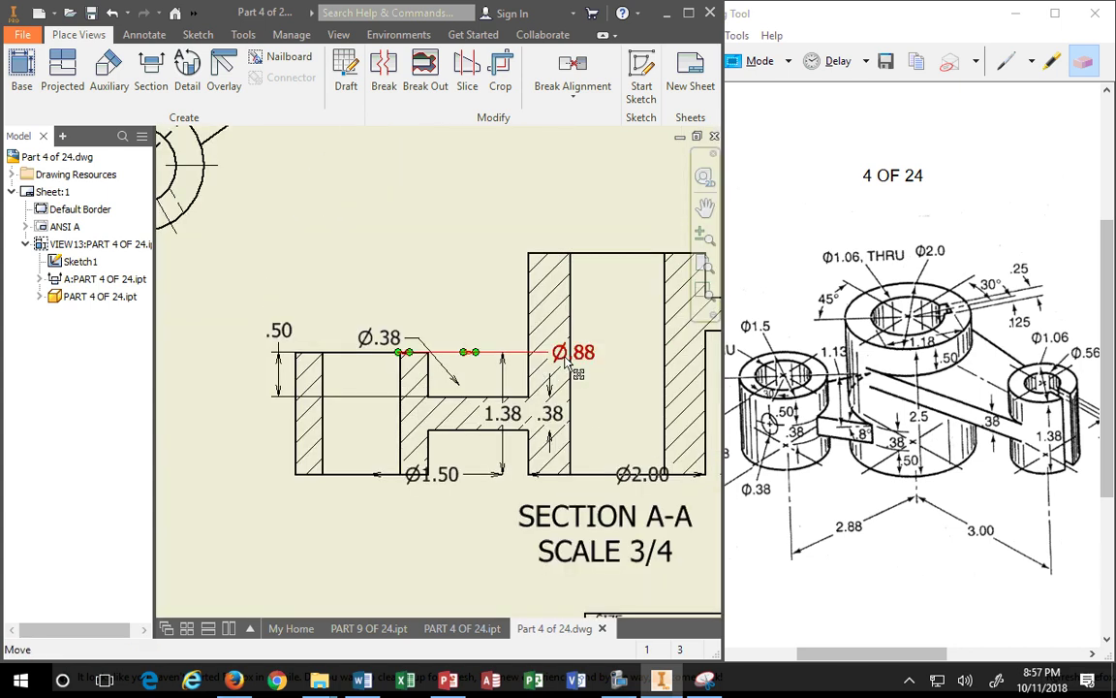
{"action": "left_click_drag", "start_coordinate": [566, 359], "coordinate": [546, 221]}
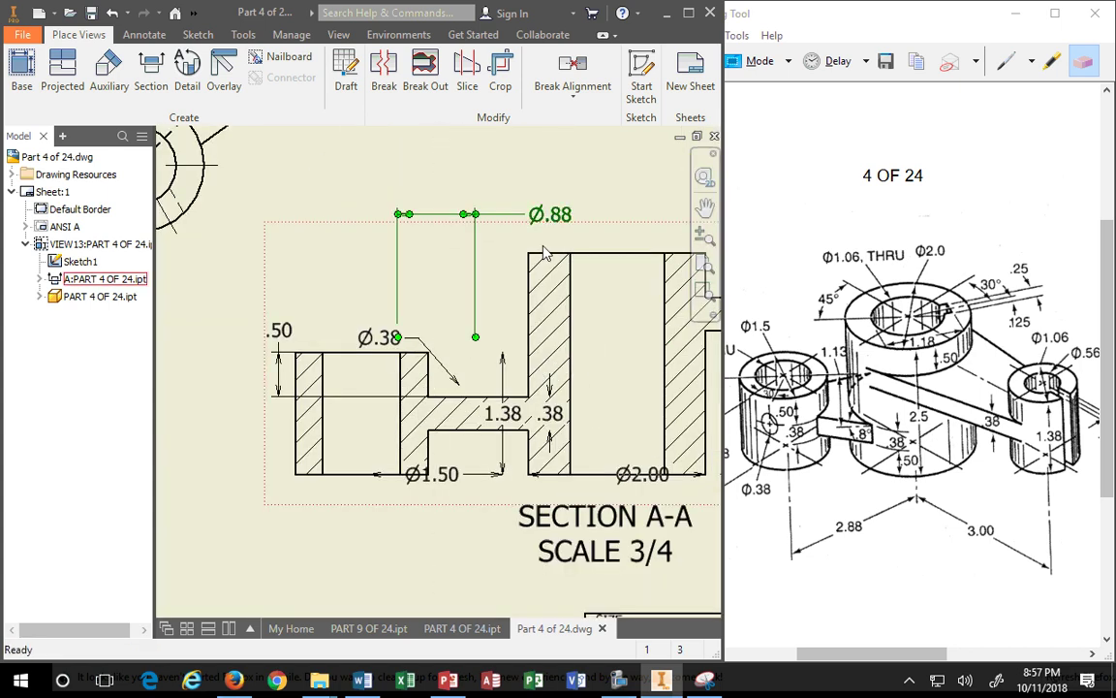
{"action": "key", "text": "Delete"}
{"action": "left_click", "coordinate": [411, 345]}
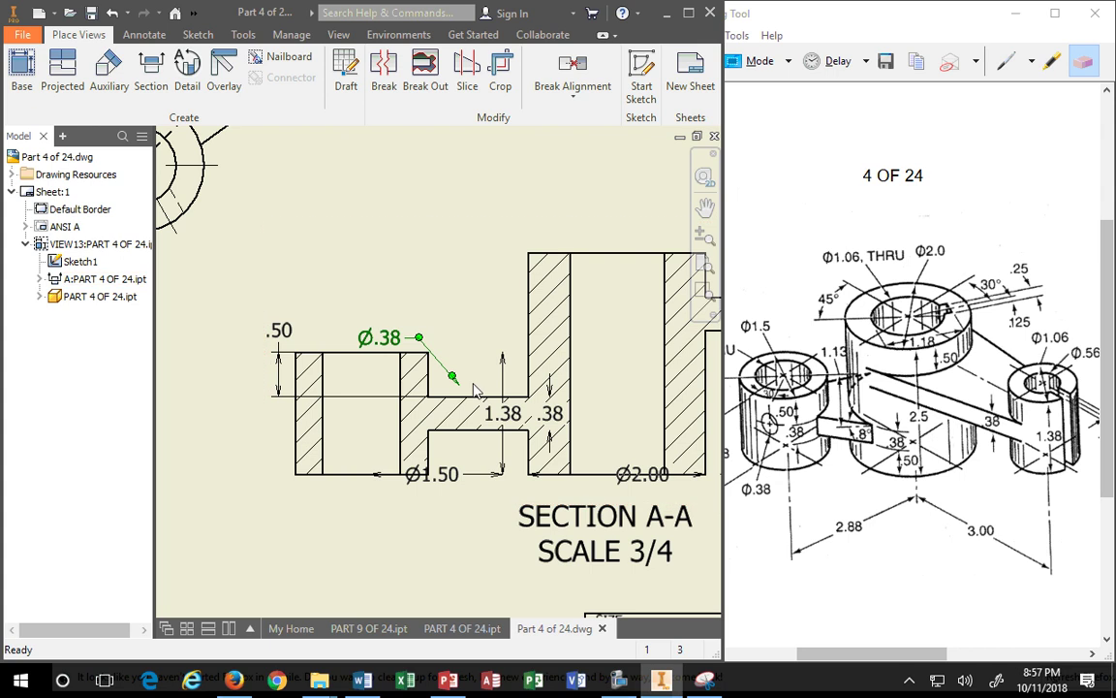
{"action": "key", "text": "Delete"}
Move the .50 text above the left boss and the left 1.38 height dimension outside it, with extension lines starting beside the boss
{"action": "left_click_drag", "start_coordinate": [280, 330], "coordinate": [360, 263]}
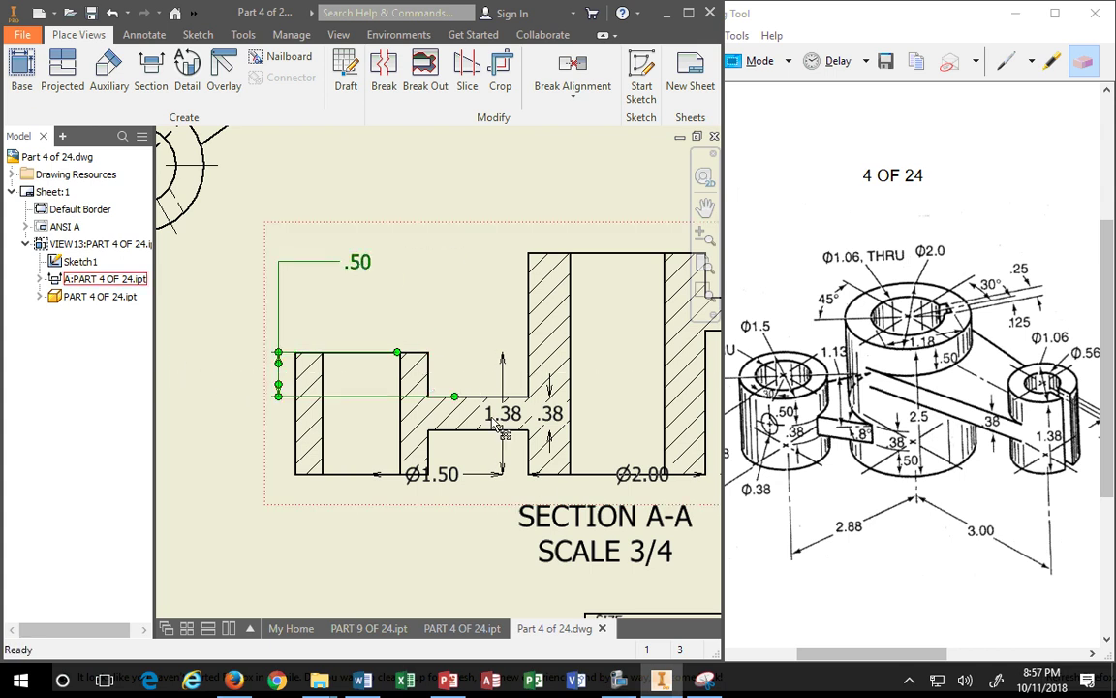
{"action": "left_click_drag", "start_coordinate": [503, 414], "coordinate": [222, 411]}
{"action": "left_click_drag", "start_coordinate": [490, 353], "coordinate": [281, 353]}
{"action": "left_click_drag", "start_coordinate": [489, 474], "coordinate": [280, 474]}
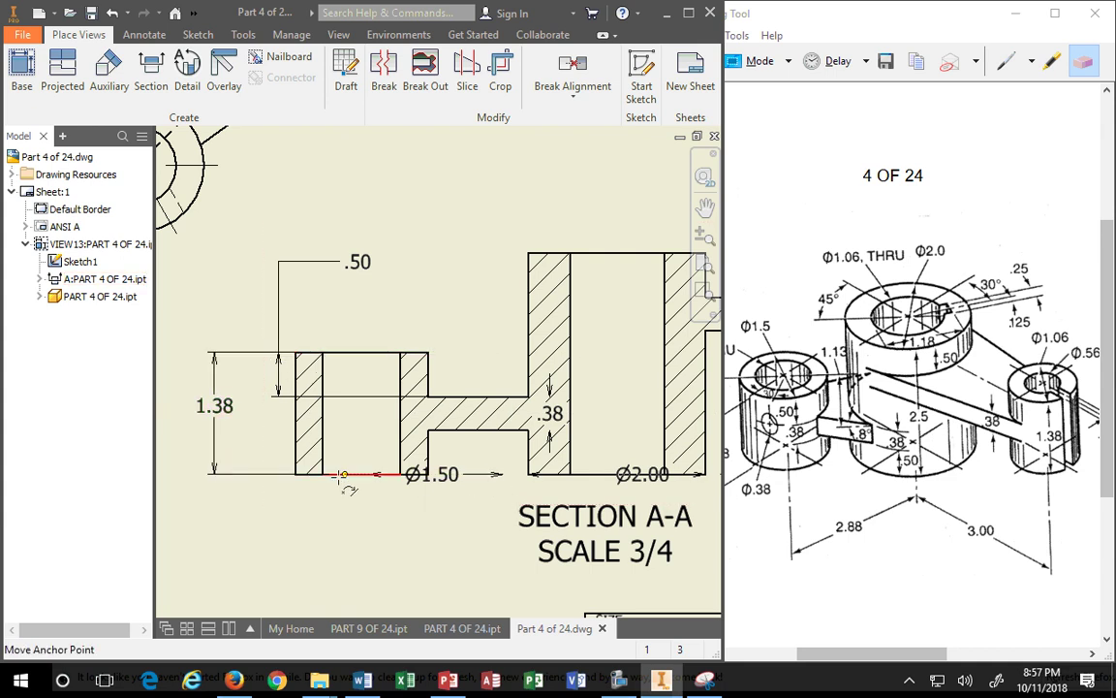
Remove the Ø1.50 and Ø2.00 dimensions from section A-A and move the left arm's .38 dimension above the arm
{"action": "left_click", "coordinate": [448, 477]}
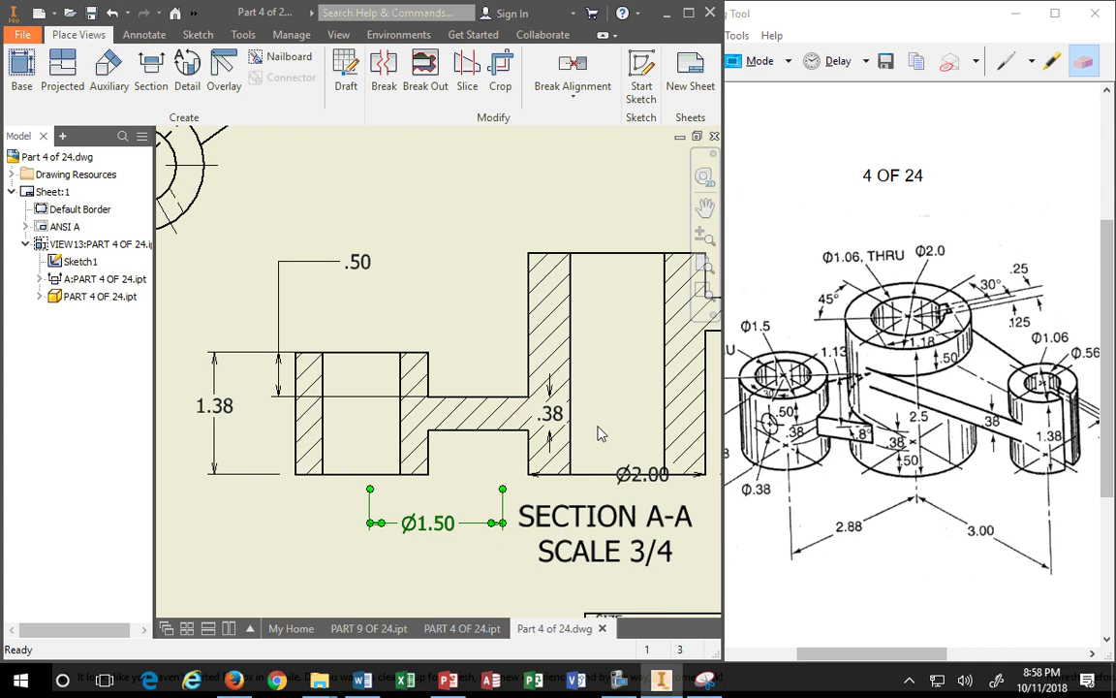
{"action": "key", "text": "Delete"}
{"action": "left_click_drag", "start_coordinate": [551, 415], "coordinate": [494, 228]}
{"action": "left_click_drag", "start_coordinate": [641, 474], "coordinate": [636, 174]}
{"action": "key", "text": "Delete"}
Place the .50 dimension over the left arm's upper edge and the .38 thickness dimension text below the arm
{"action": "left_click_drag", "start_coordinate": [314, 255], "coordinate": [569, 229]}
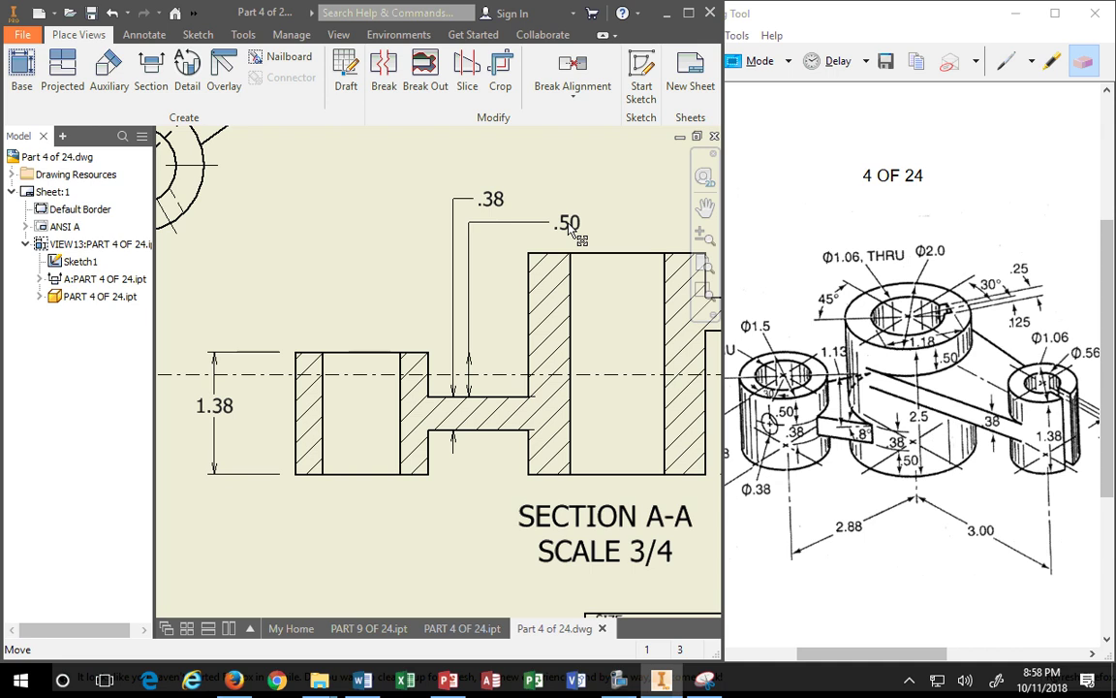
{"action": "left_click_drag", "start_coordinate": [491, 200], "coordinate": [451, 524]}
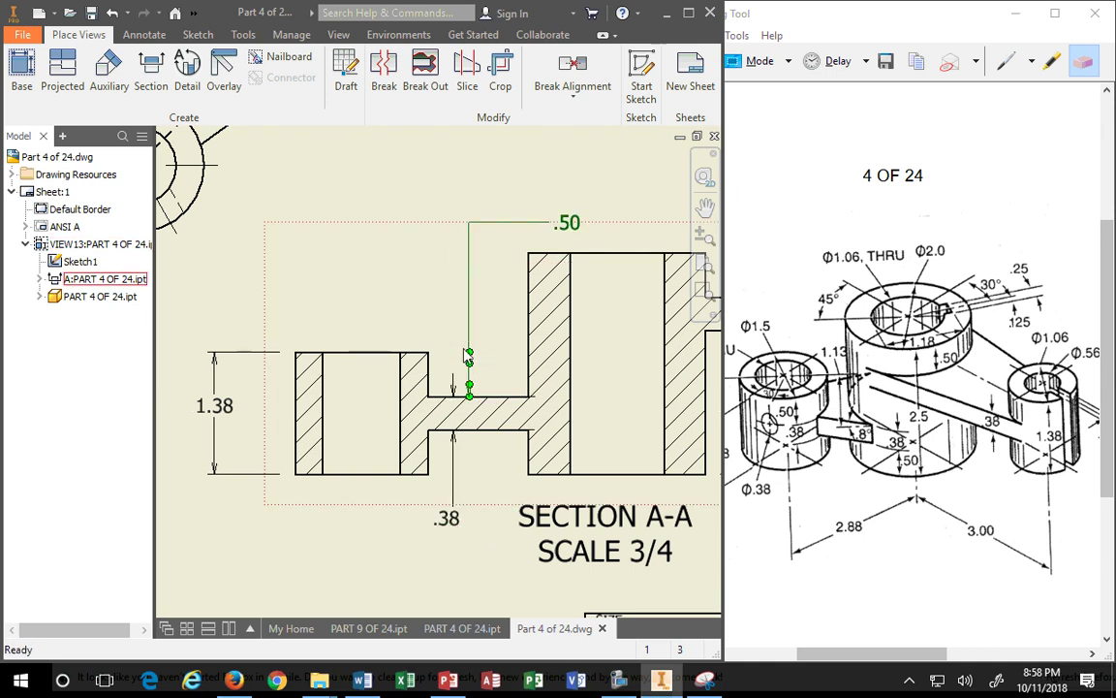
{"action": "left_click_drag", "start_coordinate": [568, 225], "coordinate": [476, 313]}
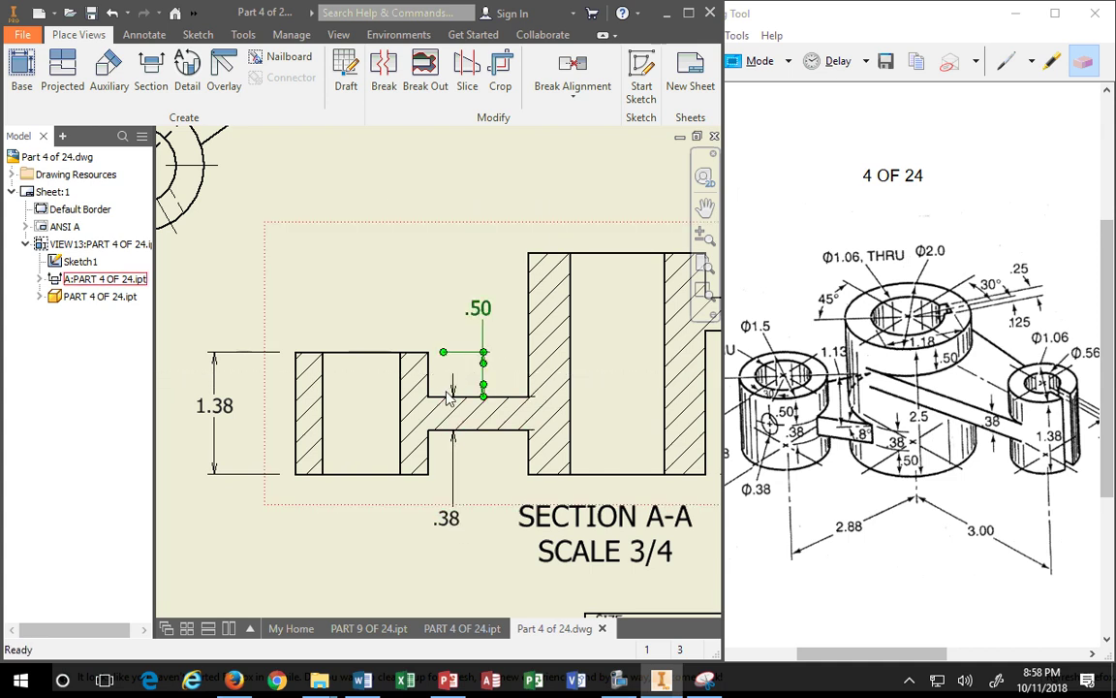
{"action": "key", "text": "Escape"}
Try offsetting the left arm's .38 and .50 dimension texts, and undo the anchor point change on the .50 dimension
{"action": "scroll", "coordinate": [455, 427], "scroll_direction": "down", "scroll_amount": 8}
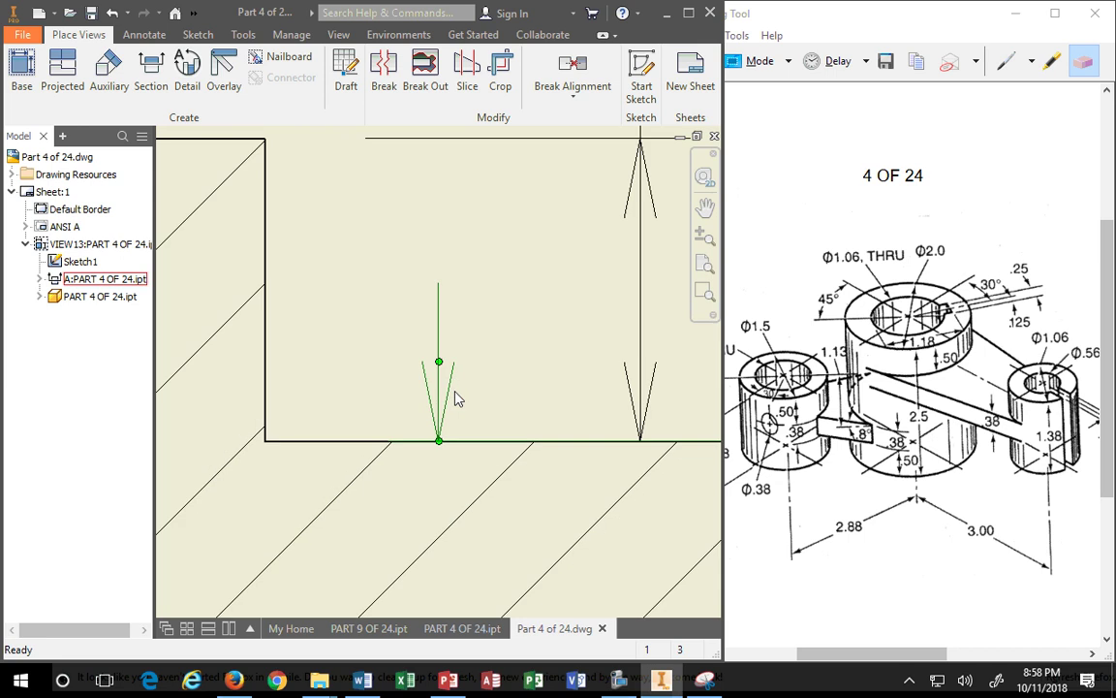
{"action": "left_click", "coordinate": [433, 359]}
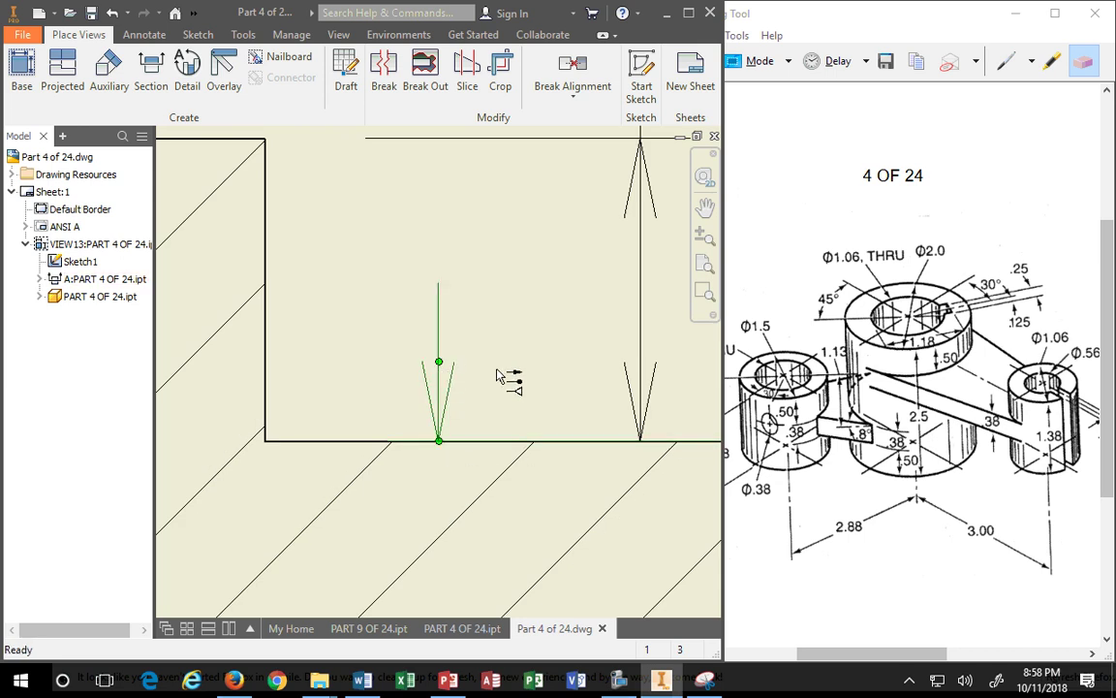
{"action": "scroll", "coordinate": [545, 393], "scroll_direction": "up", "scroll_amount": 2}
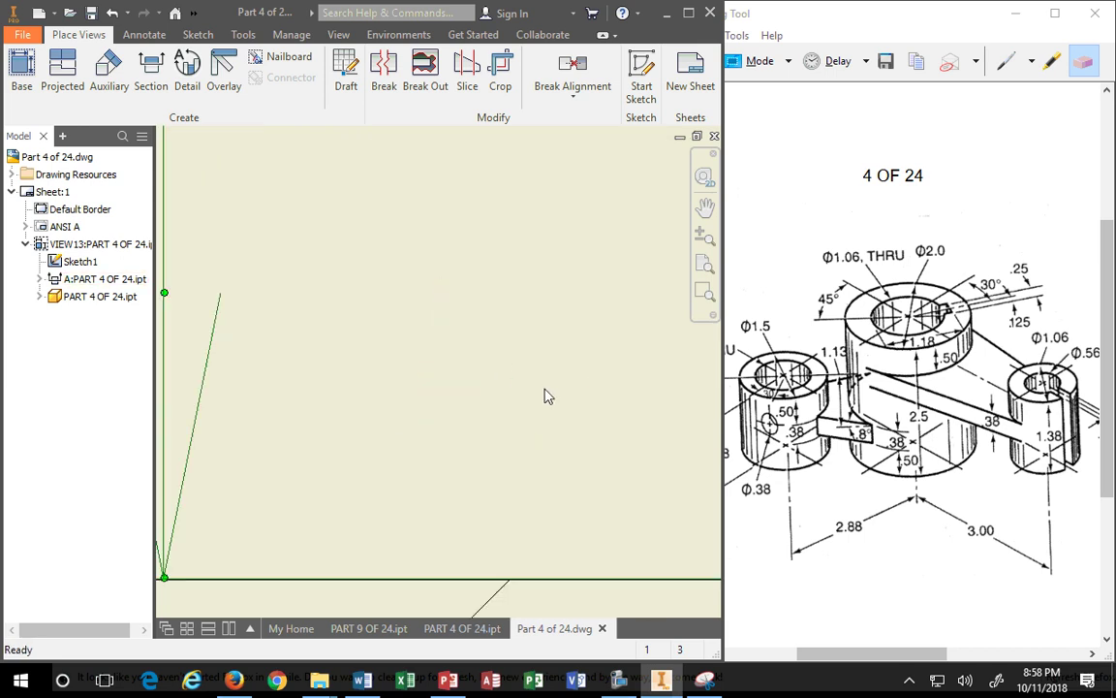
{"action": "scroll", "coordinate": [545, 394], "scroll_direction": "up", "scroll_amount": 3}
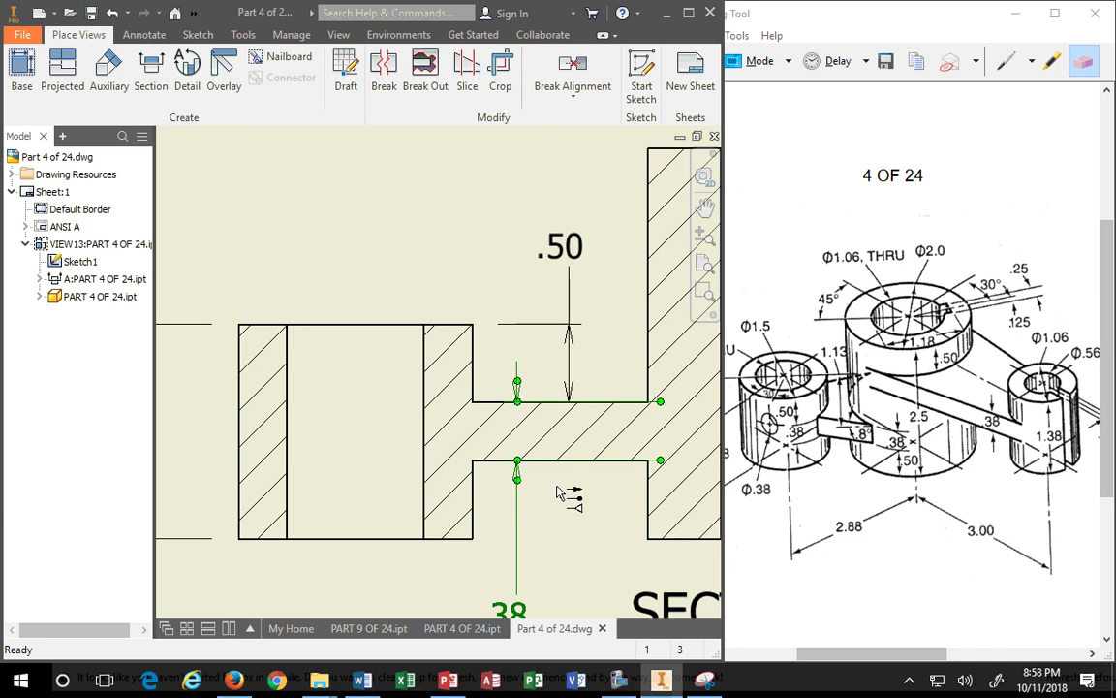
{"action": "left_click_drag", "start_coordinate": [521, 613], "coordinate": [493, 582]}
{"action": "left_click_drag", "start_coordinate": [571, 253], "coordinate": [541, 236]}
{"action": "left_click_drag", "start_coordinate": [569, 324], "coordinate": [587, 517]}
{"action": "left_click_drag", "start_coordinate": [588, 603], "coordinate": [581, 581]}
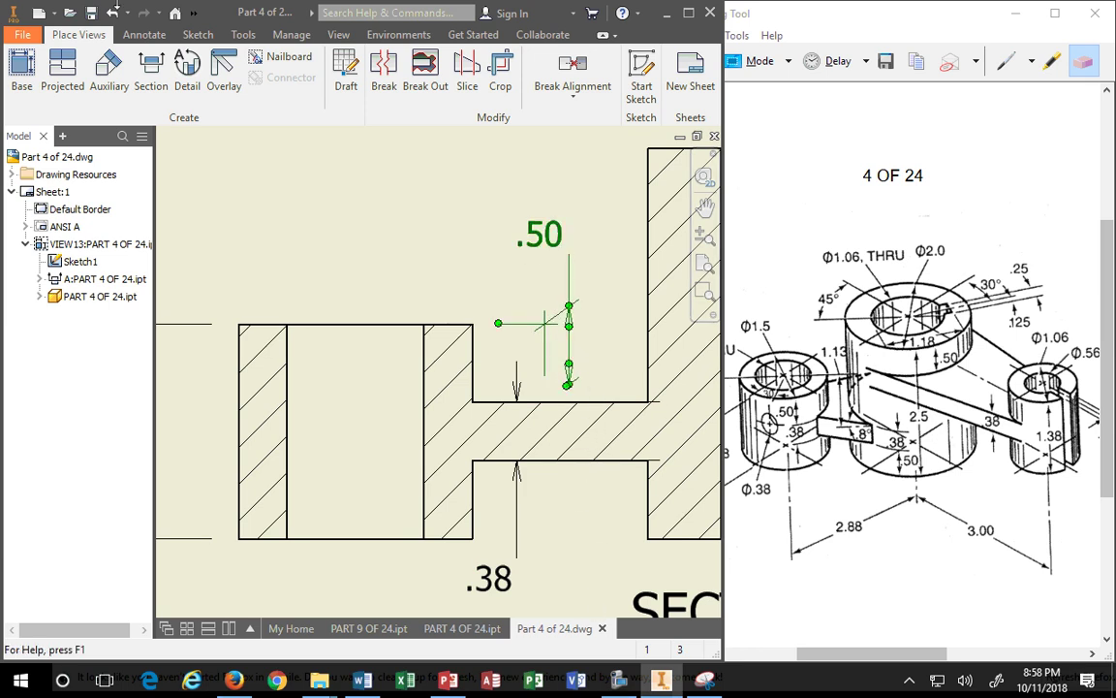
{"action": "left_click", "coordinate": [112, 13]}
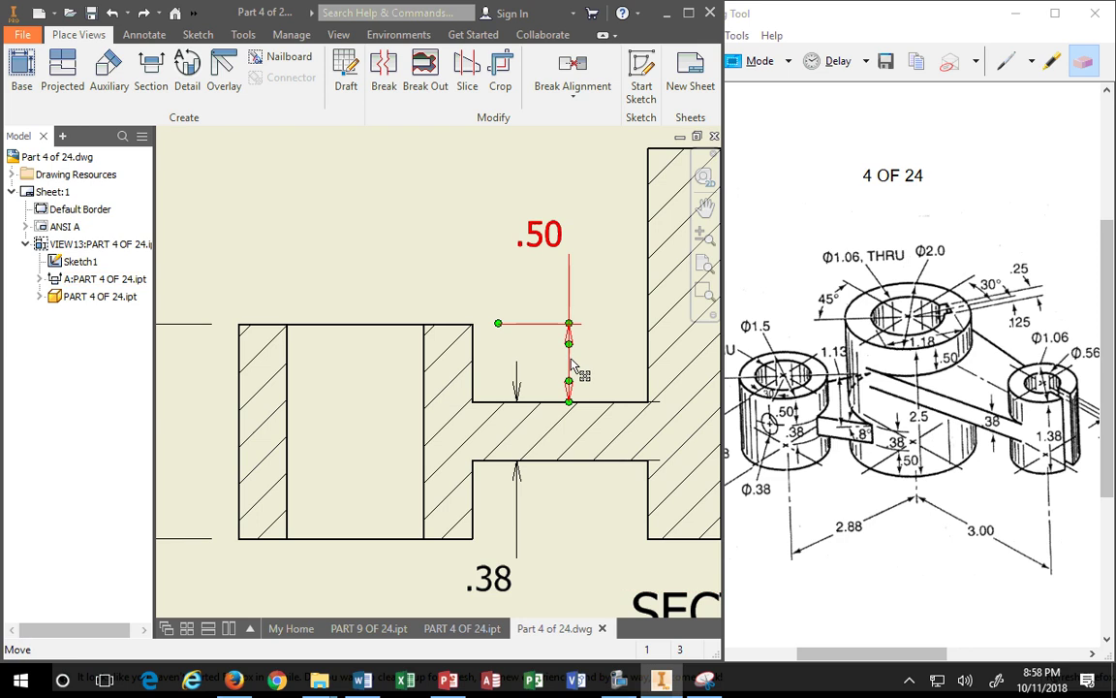
Shift the .50 dimension slightly right with its text centred and line up the .38 dimension directly below it
{"action": "left_click_drag", "start_coordinate": [526, 363], "coordinate": [576, 366]}
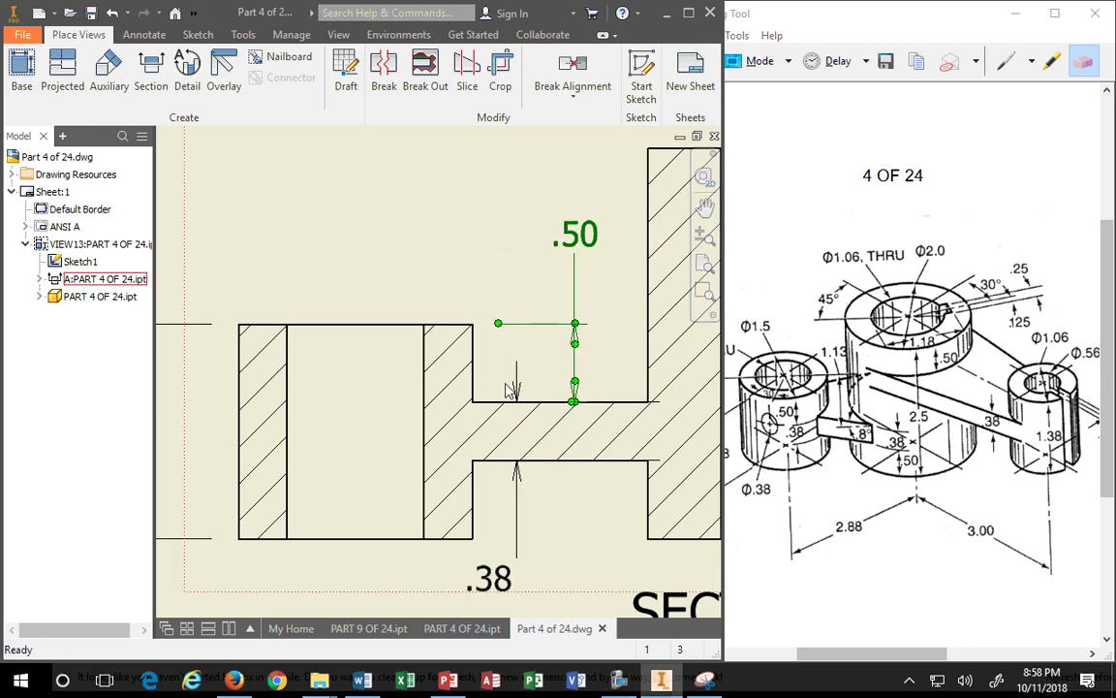
{"action": "left_click", "coordinate": [518, 381]}
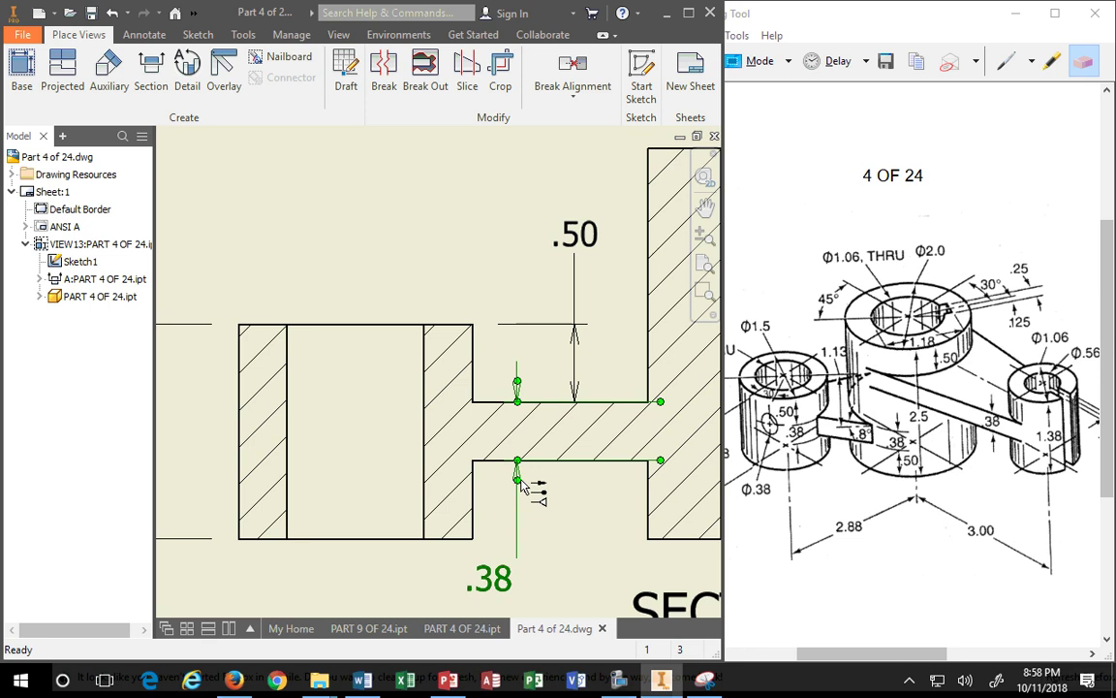
{"action": "mouse_move", "coordinate": [493, 581]}
{"action": "left_mouse_down"}
{"action": "mouse_move", "coordinate": [577, 577]}
{"action": "mouse_move", "coordinate": [487, 582]}
{"action": "left_mouse_up"}
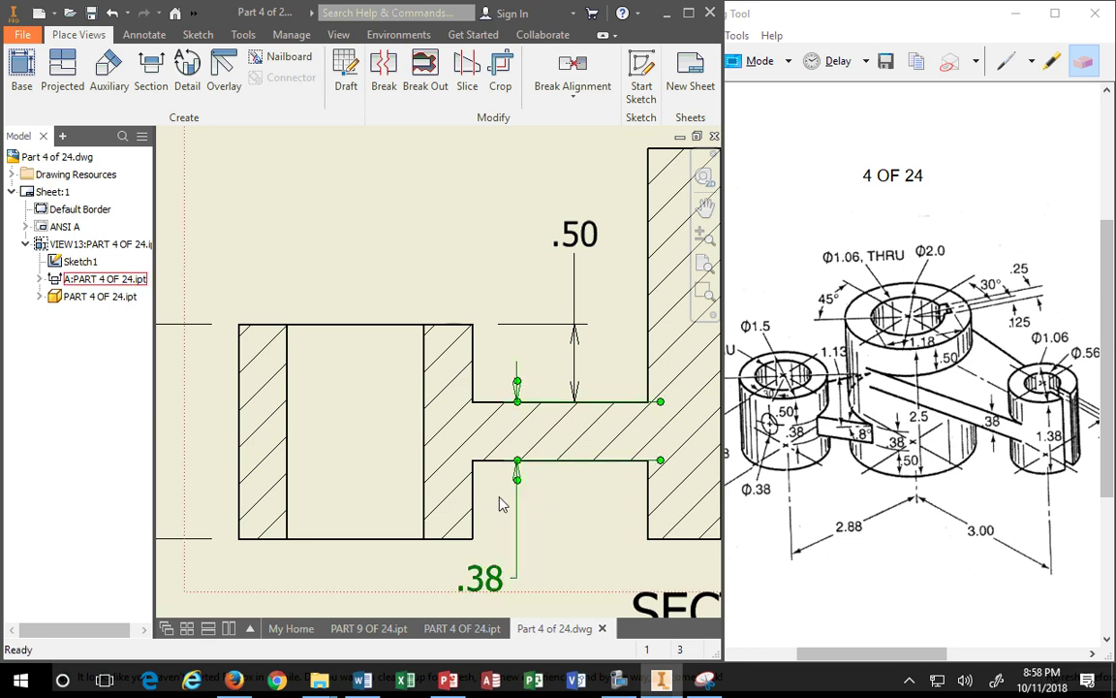
{"action": "left_click_drag", "start_coordinate": [517, 478], "coordinate": [572, 465]}
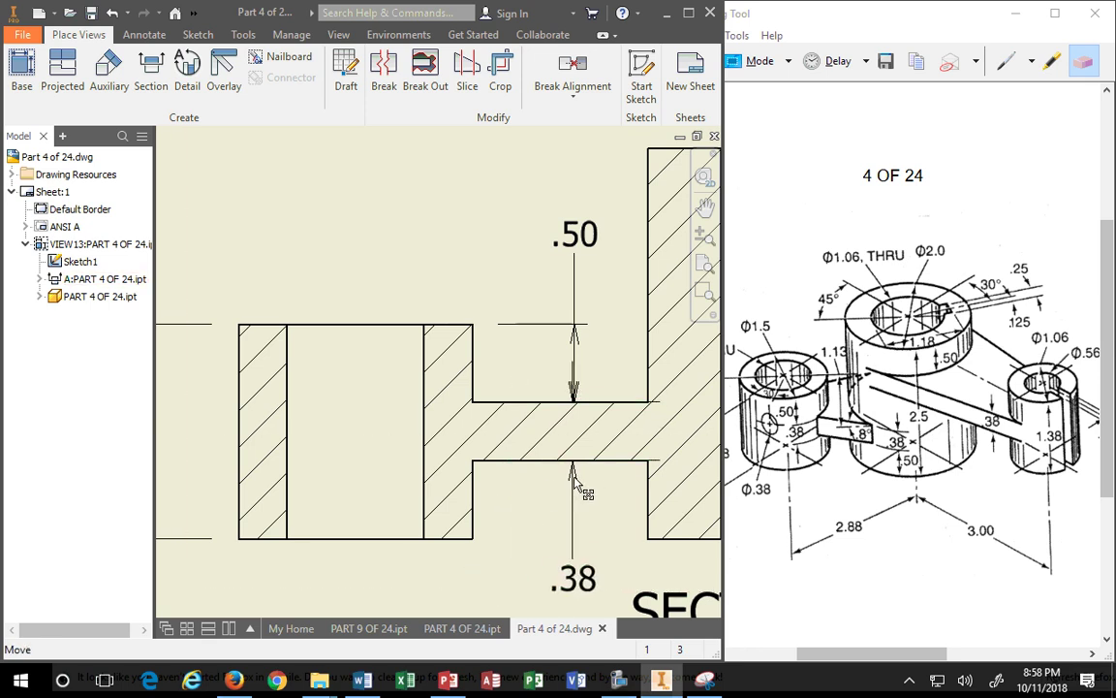
Pull the .38 dimension's extension line anchors back to the left arm's edges and move its text down beside the section label
{"action": "left_click", "coordinate": [576, 390]}
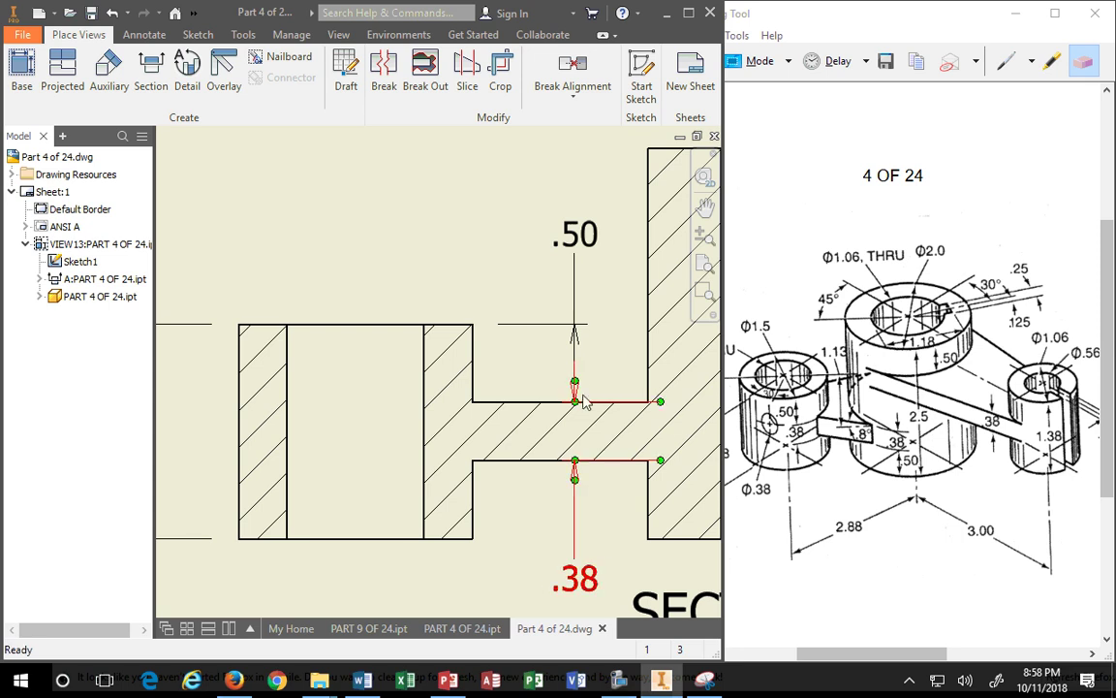
{"action": "left_click_drag", "start_coordinate": [660, 402], "coordinate": [644, 403]}
{"action": "left_click", "coordinate": [643, 401]}
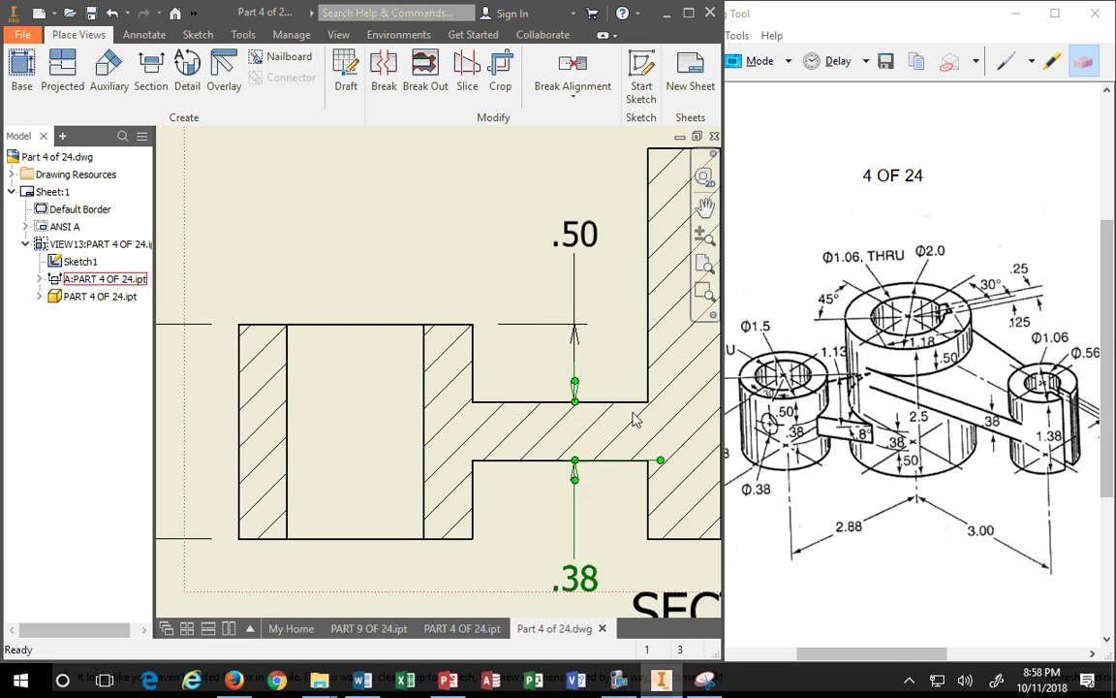
{"action": "left_click", "coordinate": [638, 461]}
{"action": "left_click", "coordinate": [608, 487]}
{"action": "scroll", "coordinate": [613, 484], "scroll_direction": "up", "scroll_amount": 5}
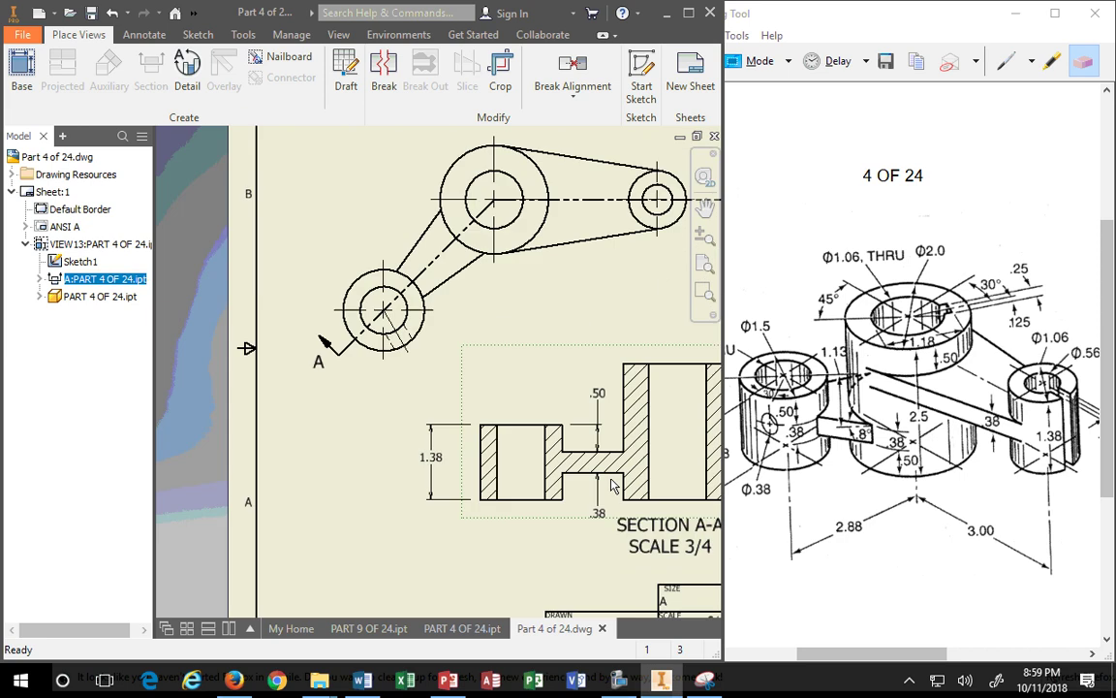
{"action": "mouse_move", "coordinate": [593, 518]}
{"action": "left_mouse_down"}
{"action": "mouse_move", "coordinate": [598, 543]}
{"action": "mouse_move", "coordinate": [571, 535]}
{"action": "left_mouse_up"}
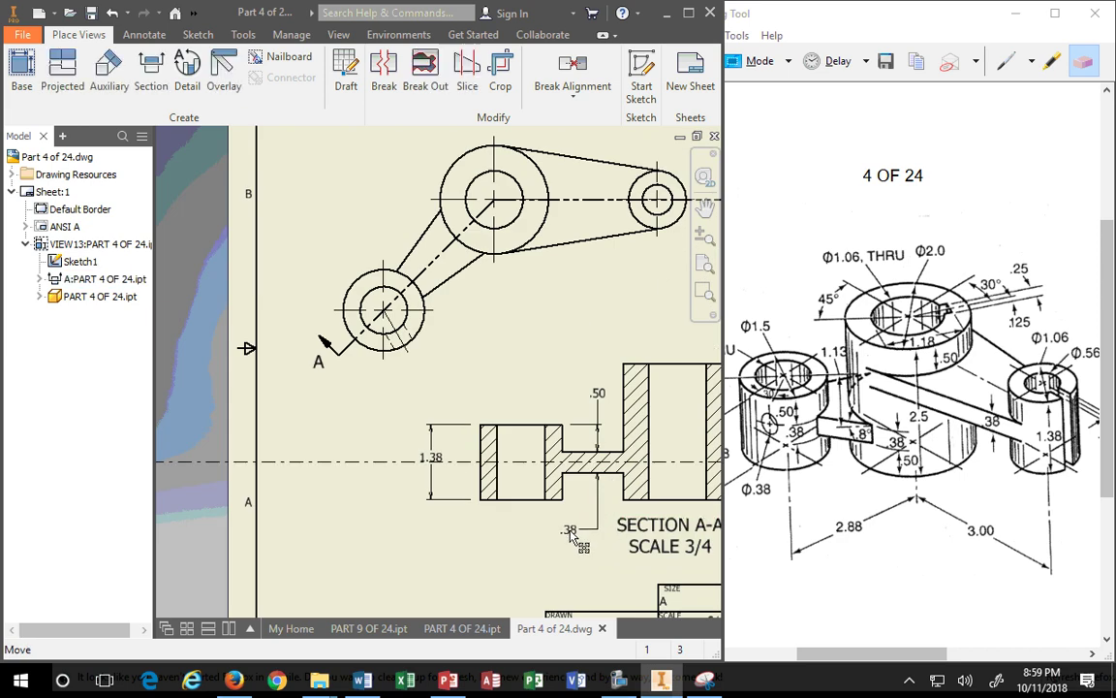
Examine the dimension layout across section view A-A and the whole sheet
{"action": "mouse_move", "coordinate": [587, 505]}
{"action": "middle_mouse_down"}
{"action": "mouse_move", "coordinate": [517, 491]}
{"action": "mouse_move", "coordinate": [407, 420]}
{"action": "middle_mouse_up"}
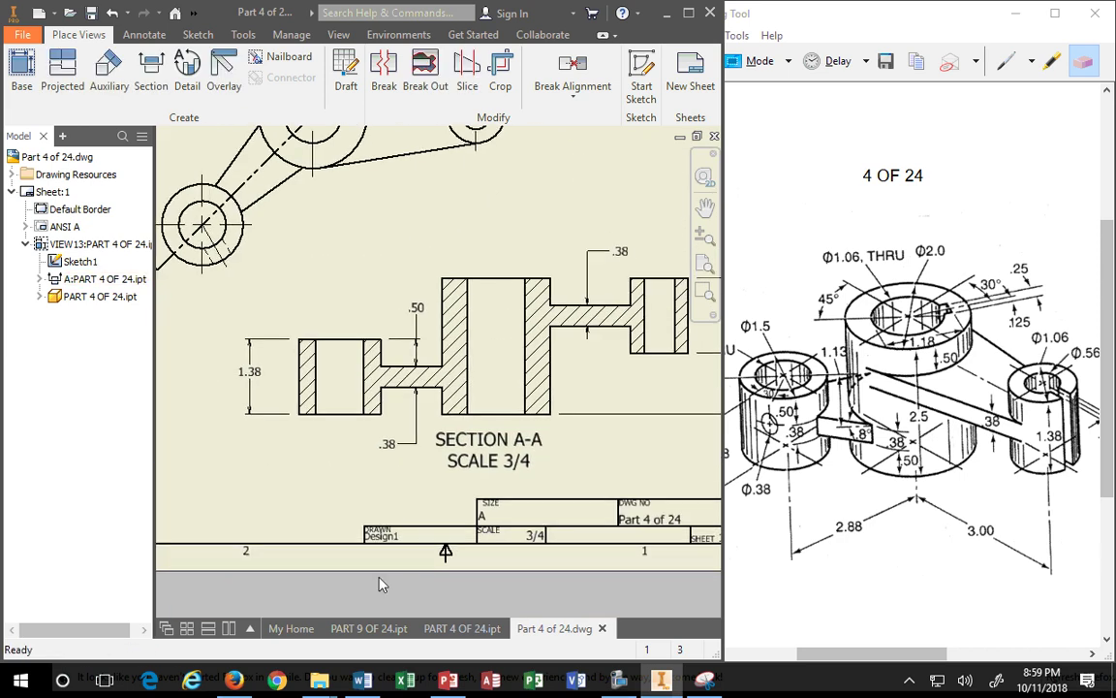
{"action": "middle_click_drag", "start_coordinate": [654, 343], "coordinate": [623, 365]}
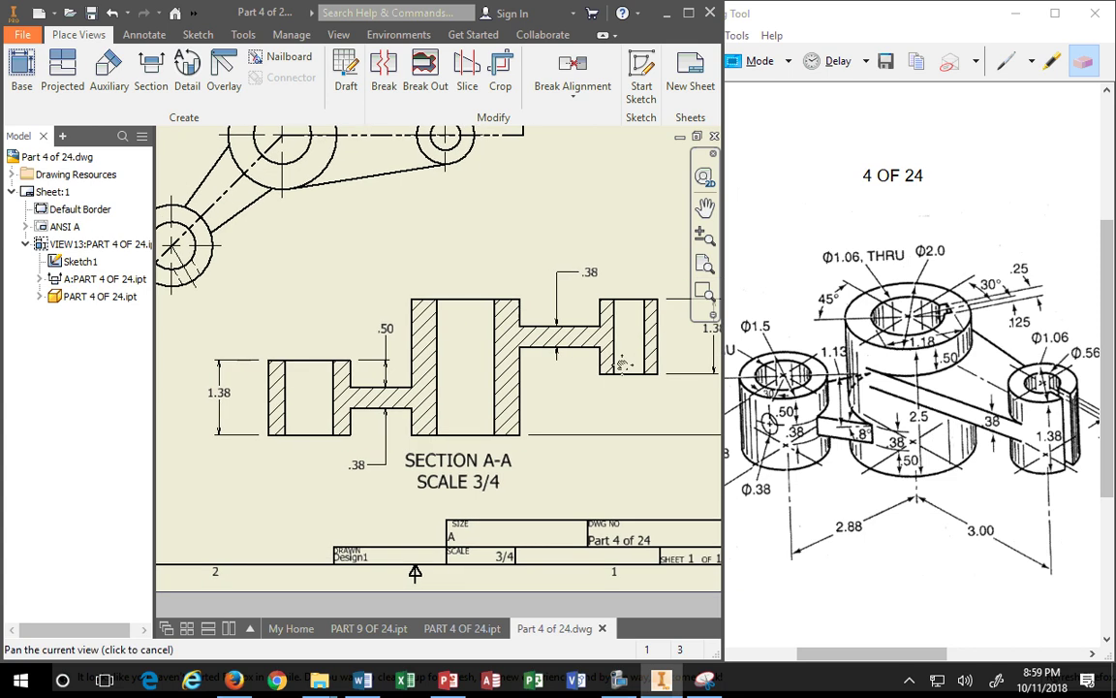
{"action": "middle_click_drag", "start_coordinate": [553, 325], "coordinate": [478, 344]}
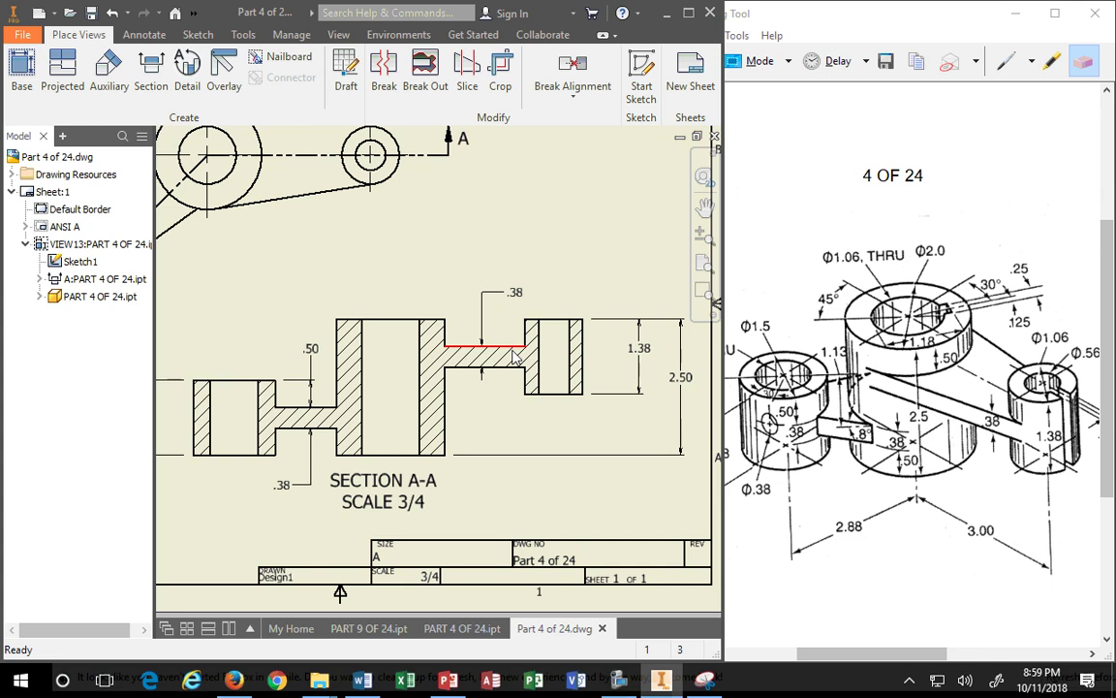
{"action": "scroll", "coordinate": [569, 468], "scroll_direction": "down", "scroll_amount": 5}
{"action": "scroll", "coordinate": [523, 407], "scroll_direction": "up", "scroll_amount": 5}
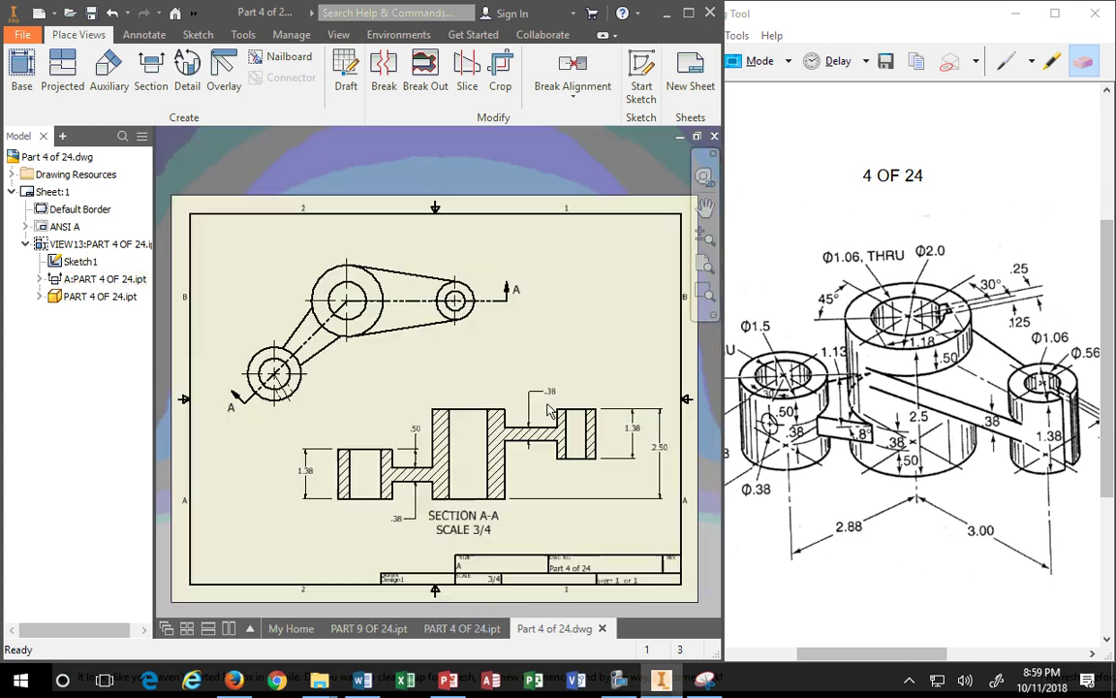
{"action": "scroll", "coordinate": [512, 381], "scroll_direction": "down", "scroll_amount": 2}
{"action": "middle_click_drag", "start_coordinate": [512, 381], "coordinate": [534, 395]}
Apply automated centerlines to the top view with the existing settings
{"action": "left_click", "coordinate": [436, 407]}
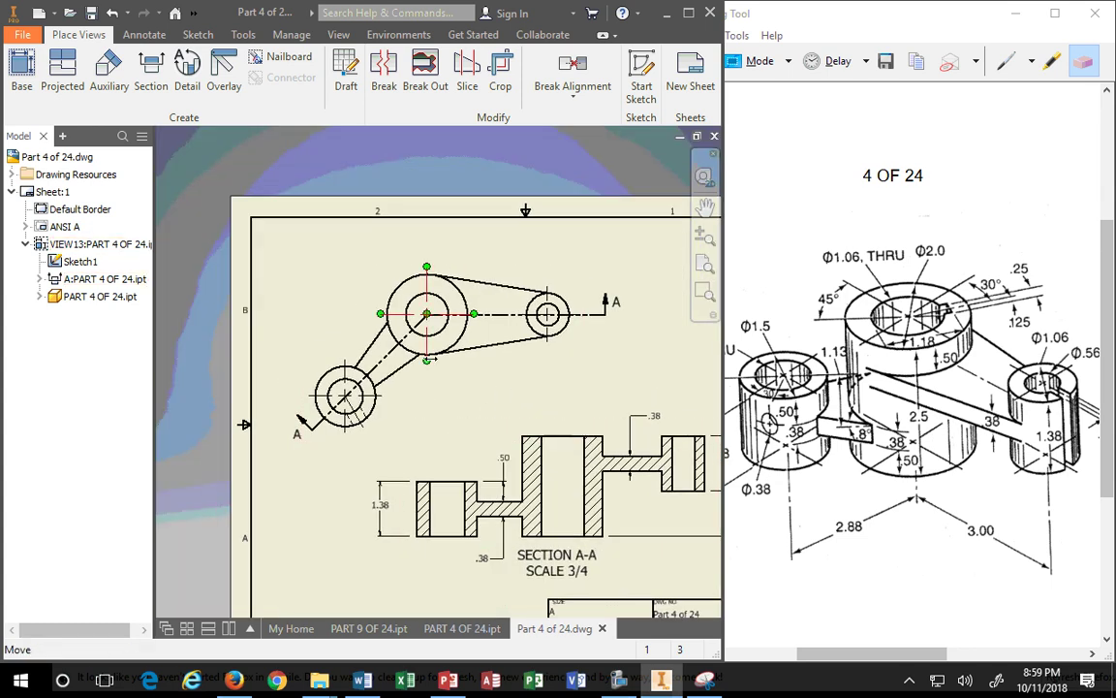
{"action": "right_click", "coordinate": [437, 407]}
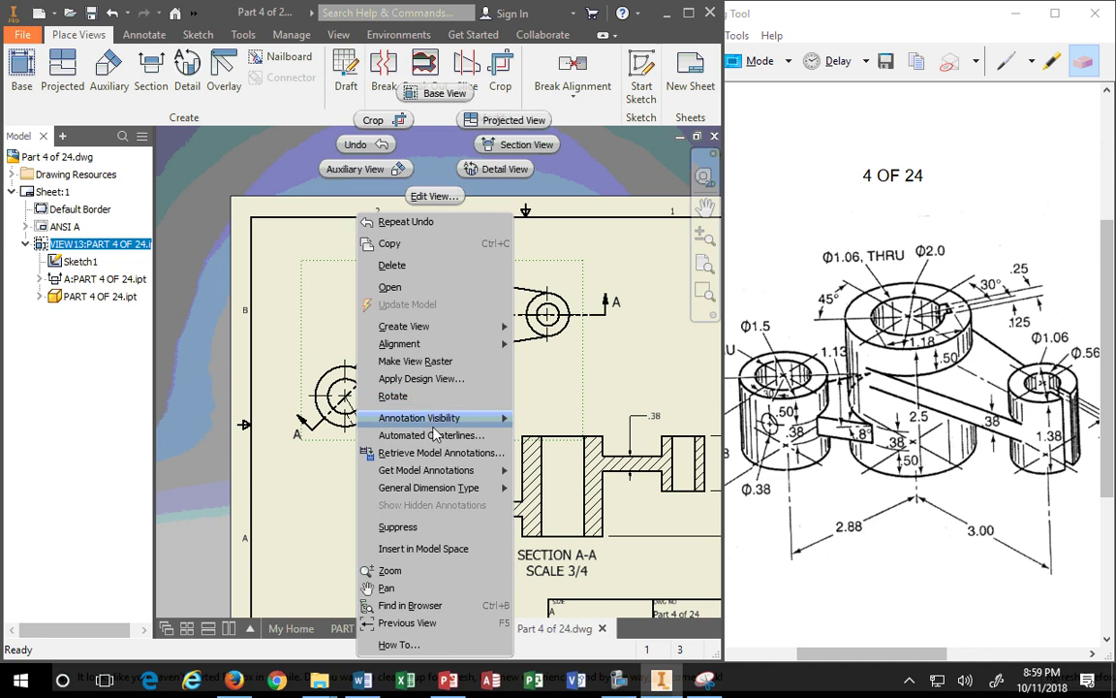
{"action": "left_click", "coordinate": [441, 433]}
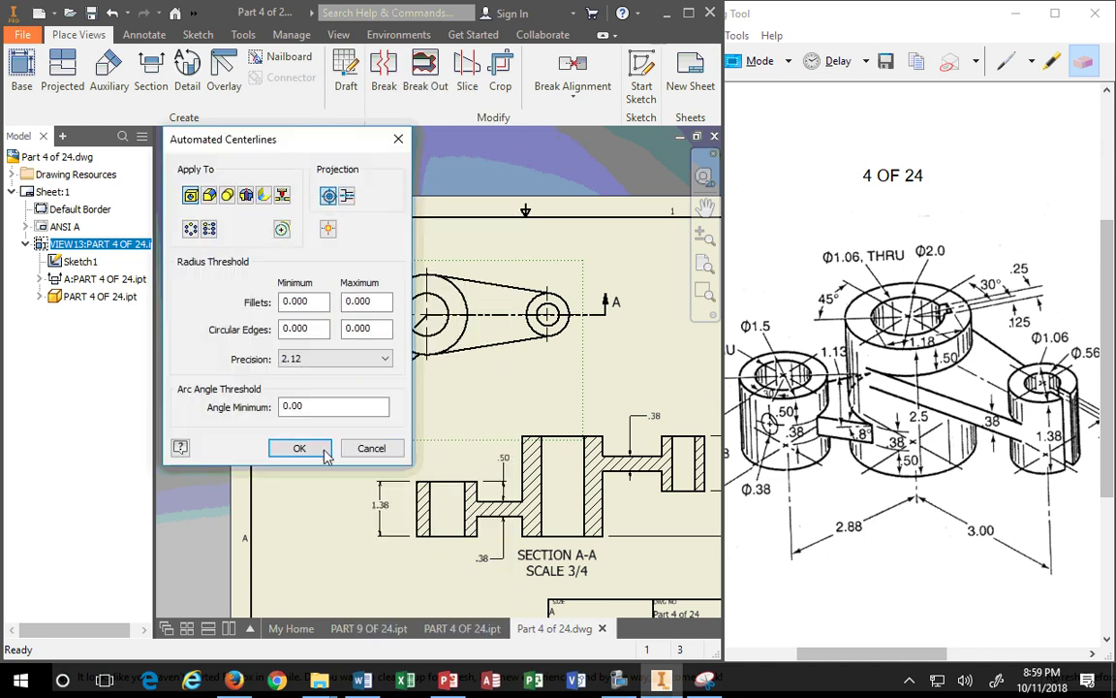
{"action": "left_click", "coordinate": [299, 449]}
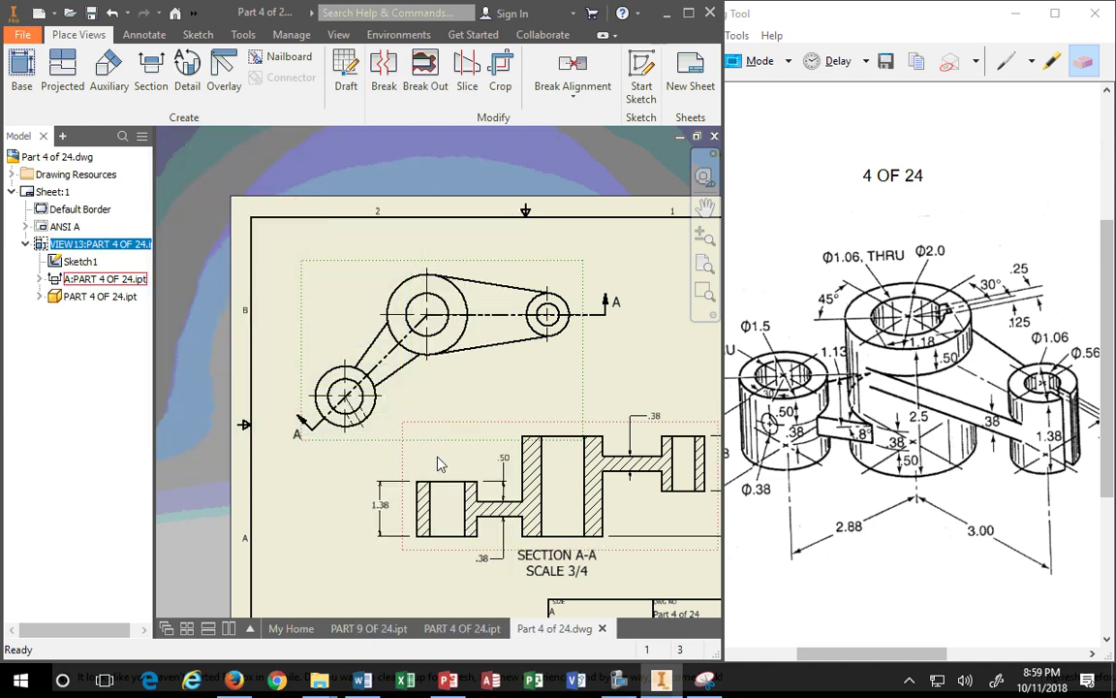
Retrieve the model's sketch and feature dimensions into the top view
{"action": "right_click", "coordinate": [351, 271]}
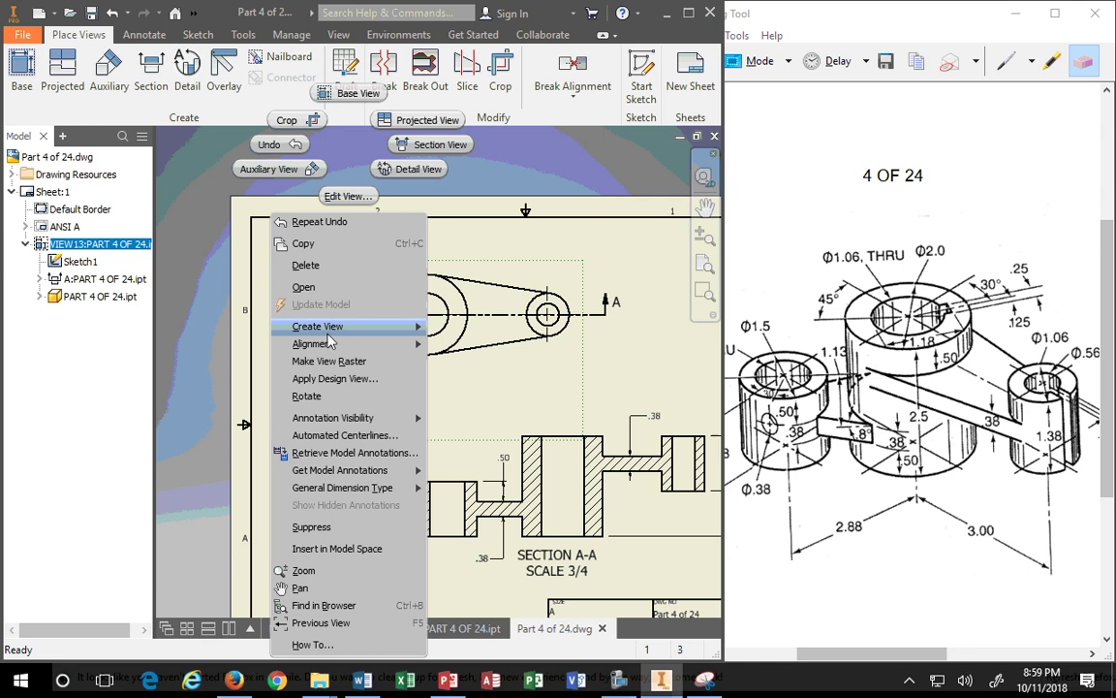
{"action": "left_click", "coordinate": [336, 455]}
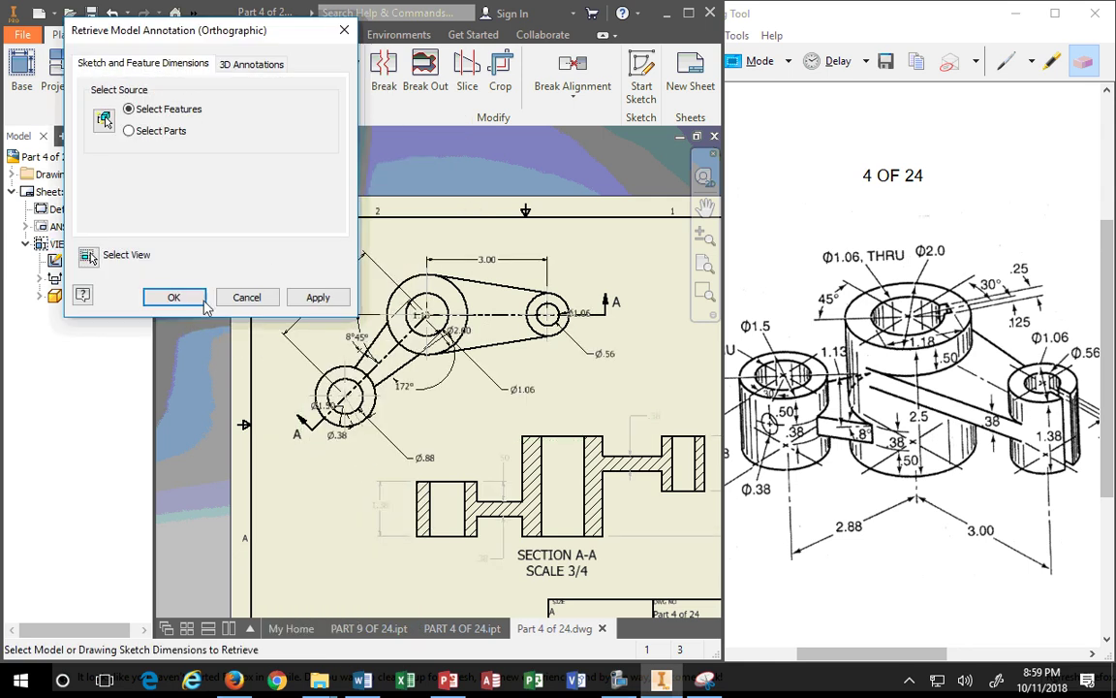
{"action": "left_click", "coordinate": [311, 298]}
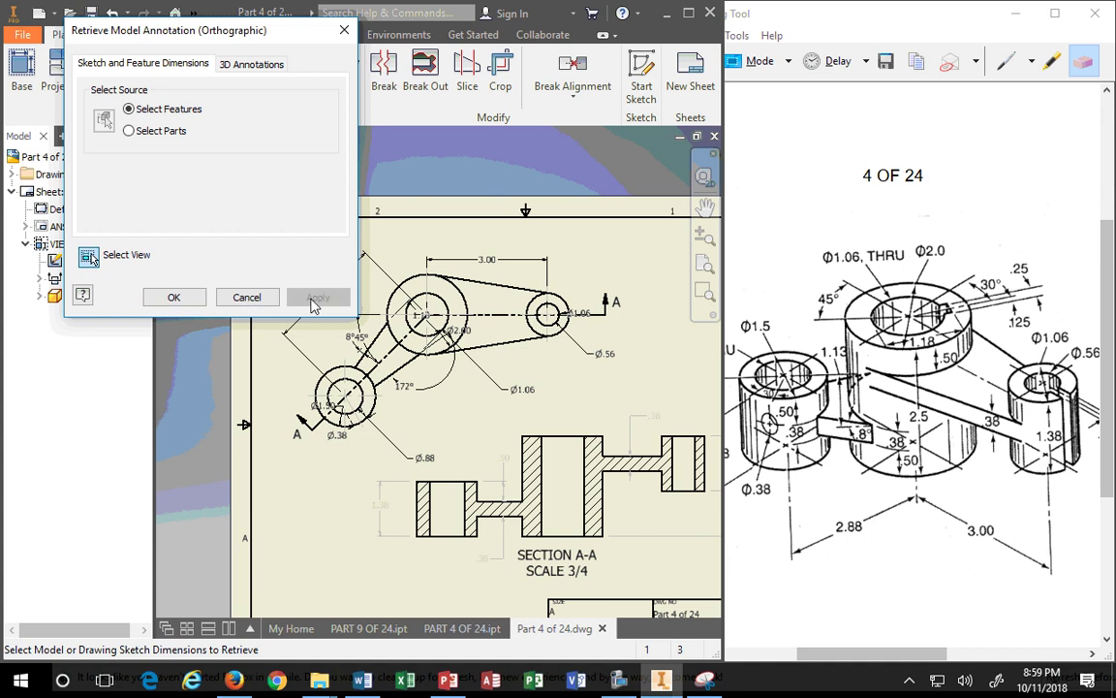
{"action": "left_click", "coordinate": [346, 31]}
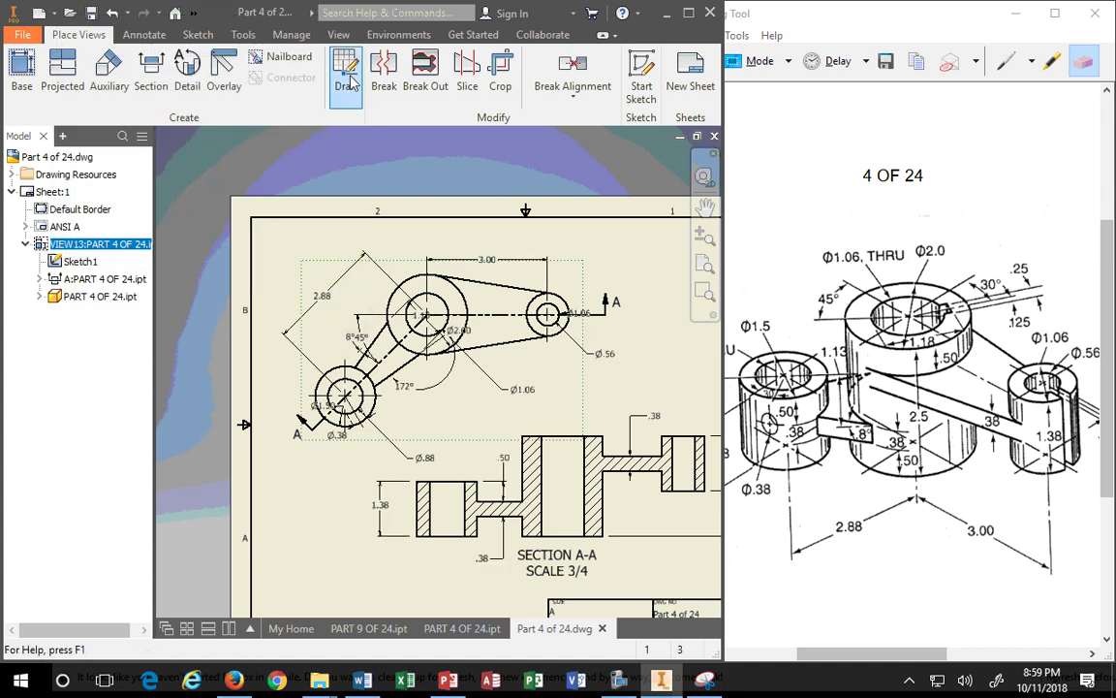
Raise the 3.00 dimension farther above the top view and swing the Ø.56 leader down below the small right boss
{"action": "left_click_drag", "start_coordinate": [490, 246], "coordinate": [591, 286]}
{"action": "scroll", "coordinate": [539, 290], "scroll_direction": "up", "scroll_amount": 3}
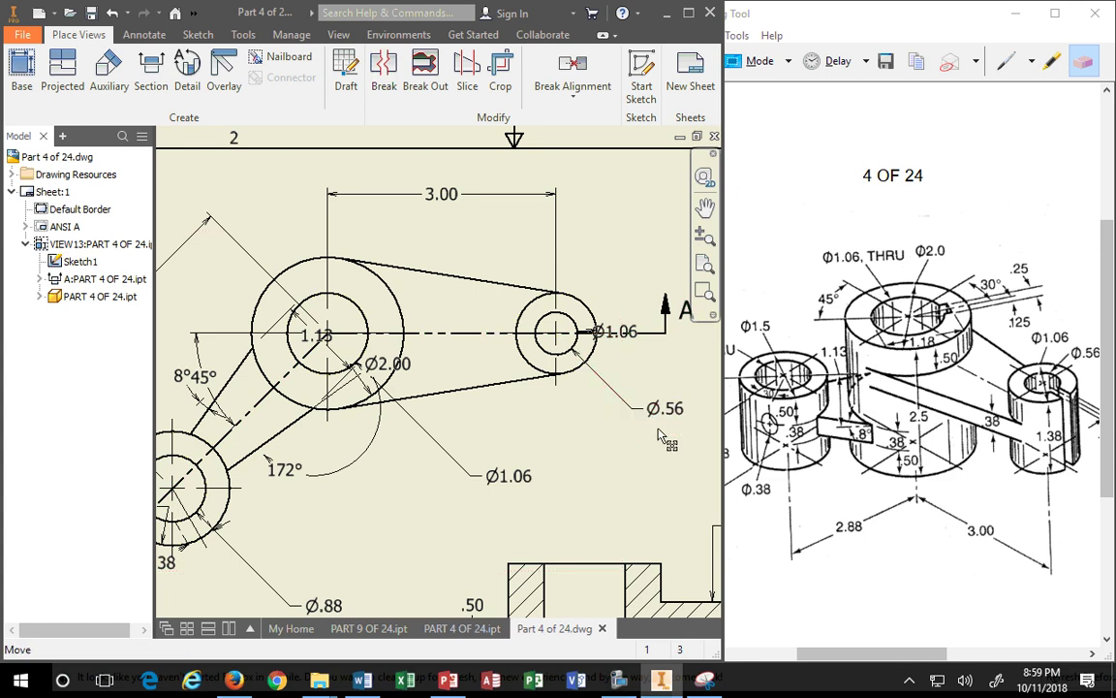
{"action": "left_click_drag", "start_coordinate": [632, 320], "coordinate": [570, 305]}
{"action": "scroll", "coordinate": [574, 329], "scroll_direction": "up", "scroll_amount": 2}
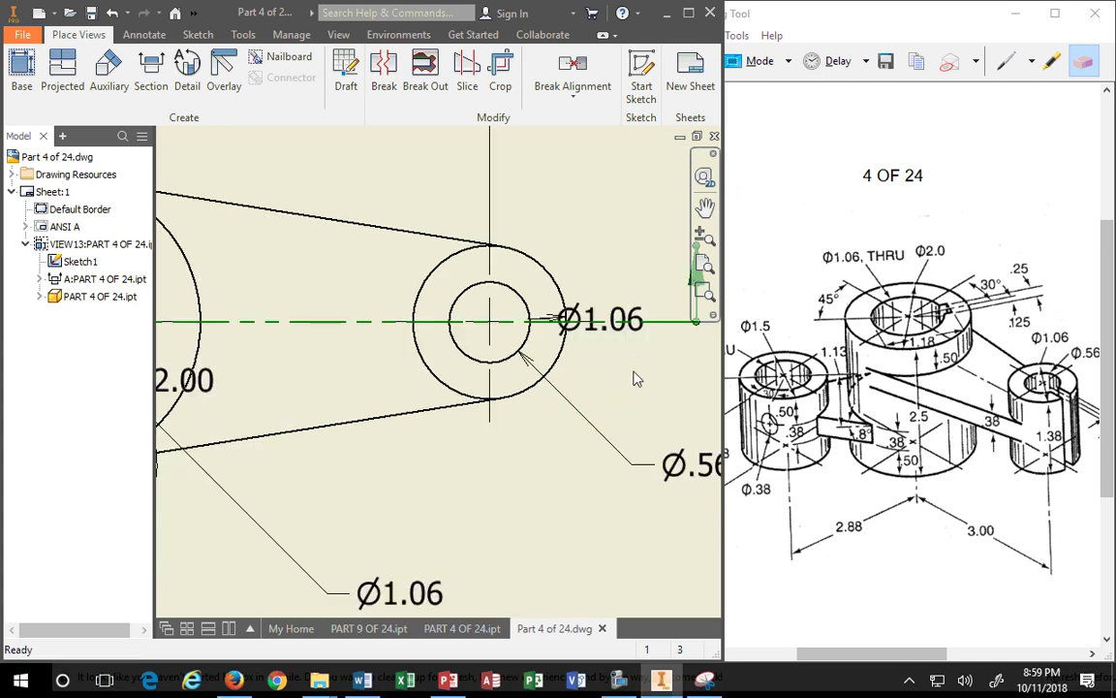
{"action": "left_click", "coordinate": [641, 530]}
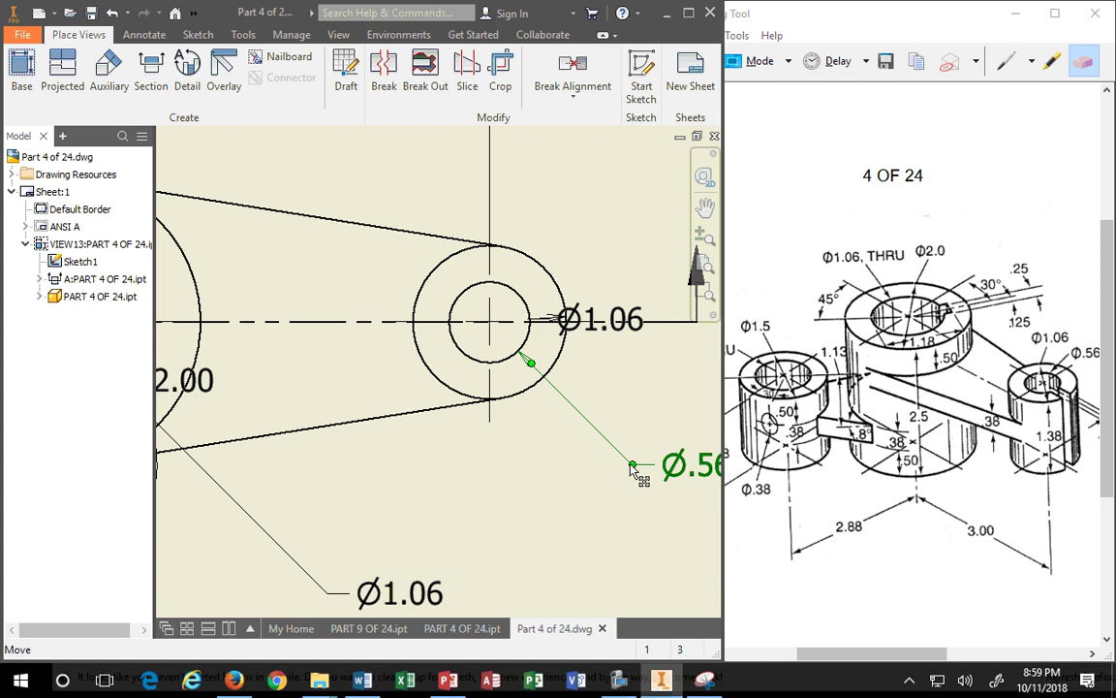
{"action": "left_click_drag", "start_coordinate": [567, 417], "coordinate": [514, 450]}
{"action": "left_click", "coordinate": [593, 291]}
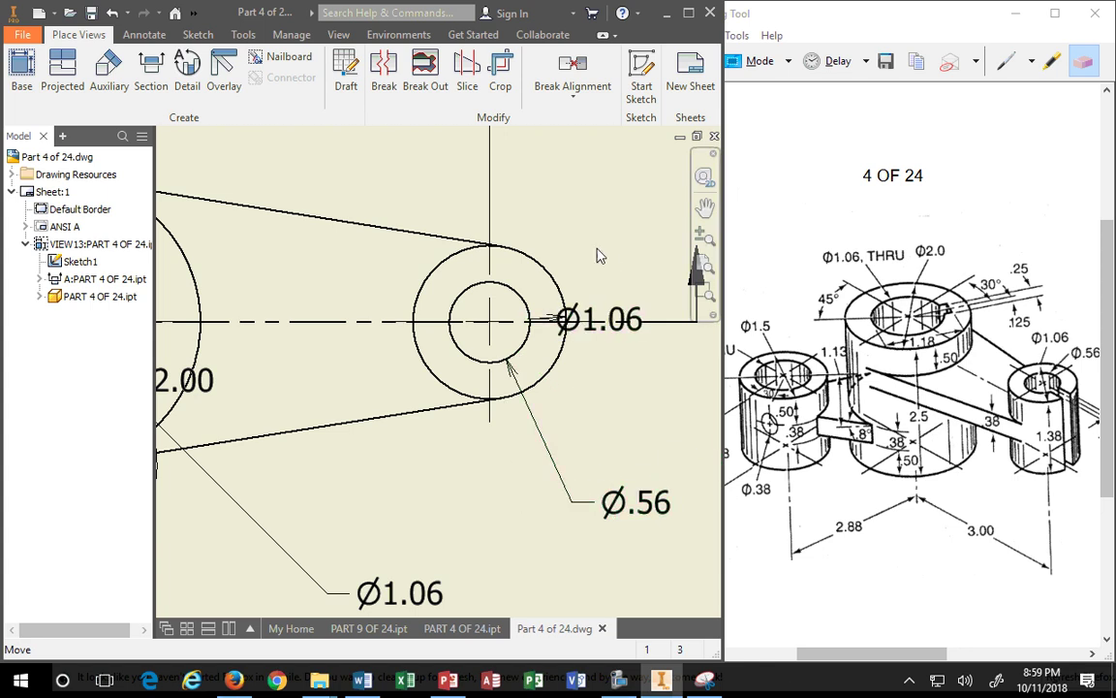
Pull the small boss's Ø1.06 leader out above it and move the Ø2.00 text to the right of the large boss
{"action": "left_click_drag", "start_coordinate": [584, 325], "coordinate": [331, 339]}
{"action": "mouse_move", "coordinate": [531, 322]}
{"action": "left_mouse_down"}
{"action": "mouse_move", "coordinate": [581, 204]}
{"action": "mouse_move", "coordinate": [638, 219]}
{"action": "mouse_move", "coordinate": [519, 165]}
{"action": "mouse_move", "coordinate": [586, 184]}
{"action": "mouse_move", "coordinate": [581, 175]}
{"action": "mouse_move", "coordinate": [594, 169]}
{"action": "left_mouse_up"}
{"action": "scroll", "coordinate": [584, 179], "scroll_direction": "down", "scroll_amount": 4}
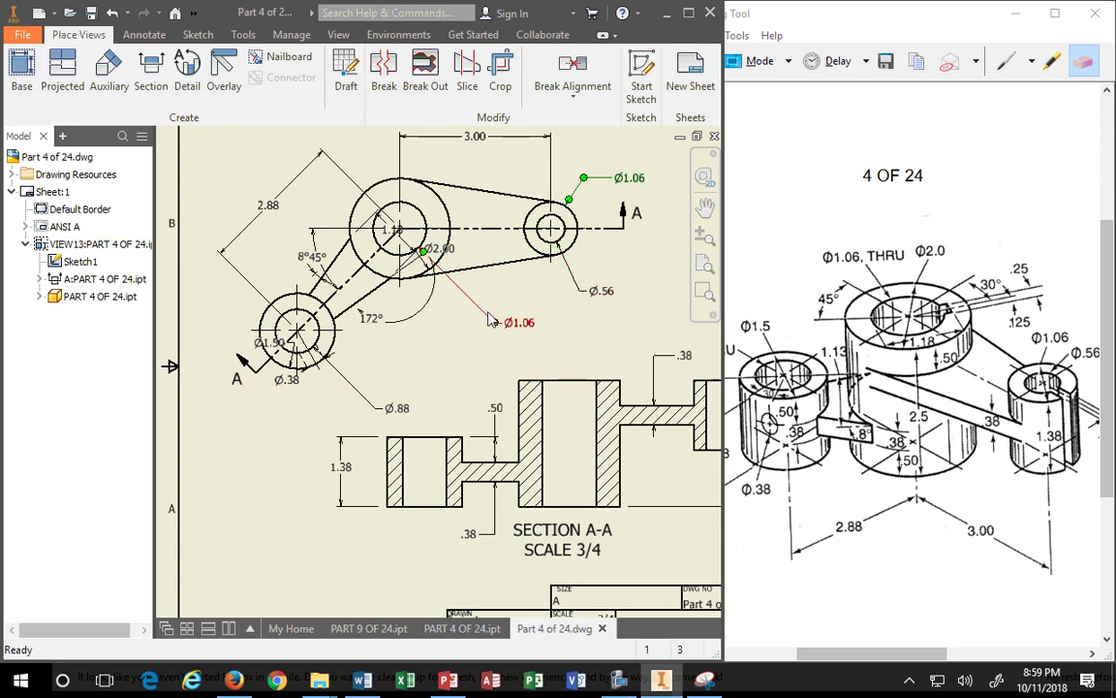
{"action": "left_click_drag", "start_coordinate": [447, 267], "coordinate": [485, 267]}
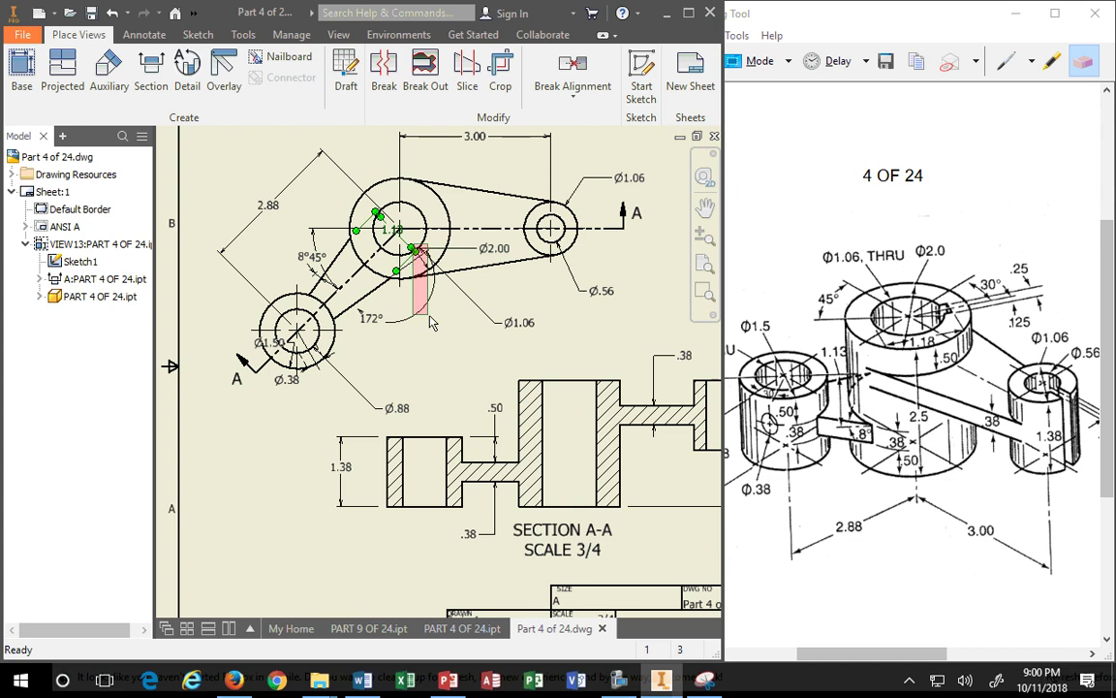
Move the 1.13 width dimension line from the large boss onto the left arm and set its text outside the lower edge
{"action": "scroll", "coordinate": [420, 254], "scroll_direction": "up", "scroll_amount": 5}
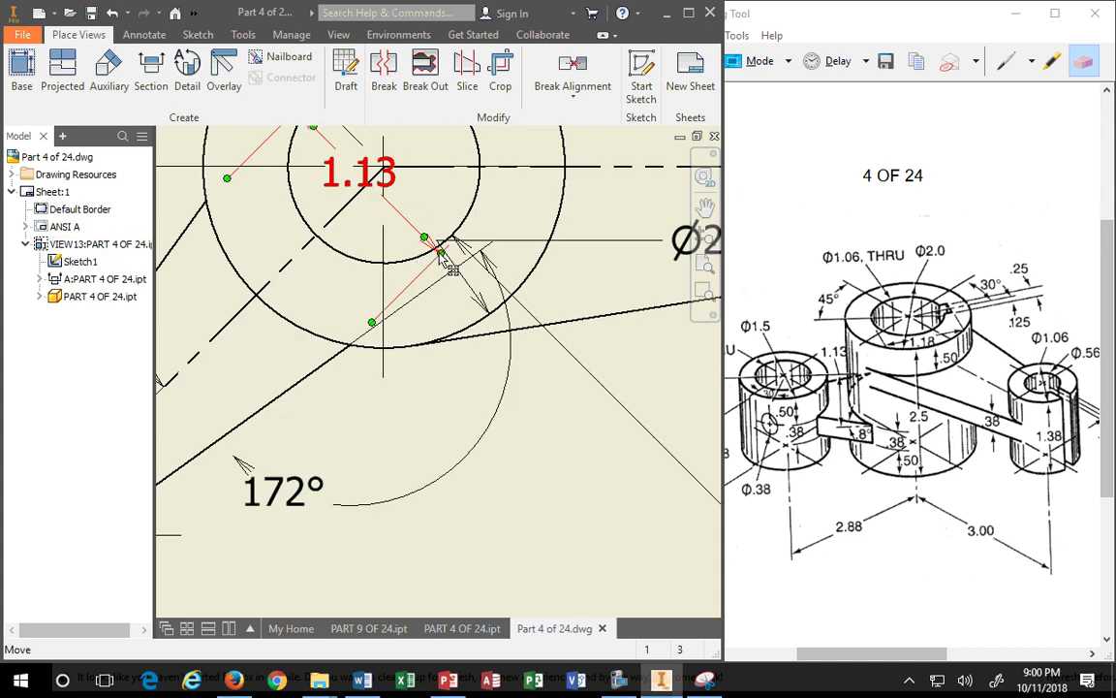
{"action": "scroll", "coordinate": [444, 257], "scroll_direction": "down", "scroll_amount": 5}
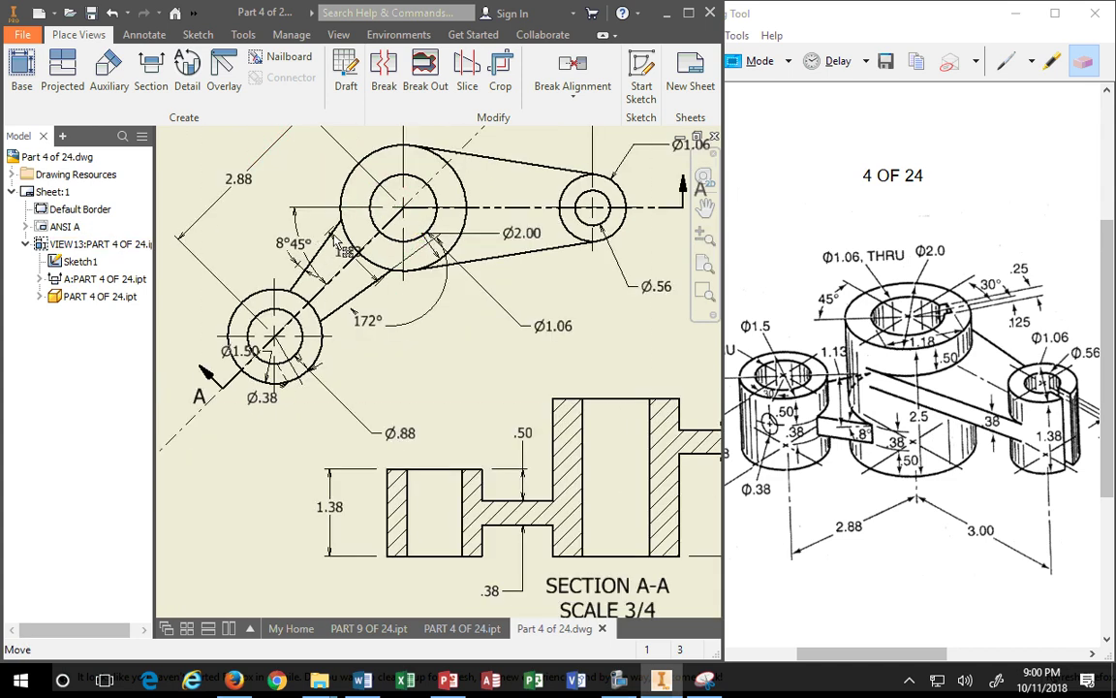
{"action": "left_click_drag", "start_coordinate": [357, 274], "coordinate": [418, 322]}
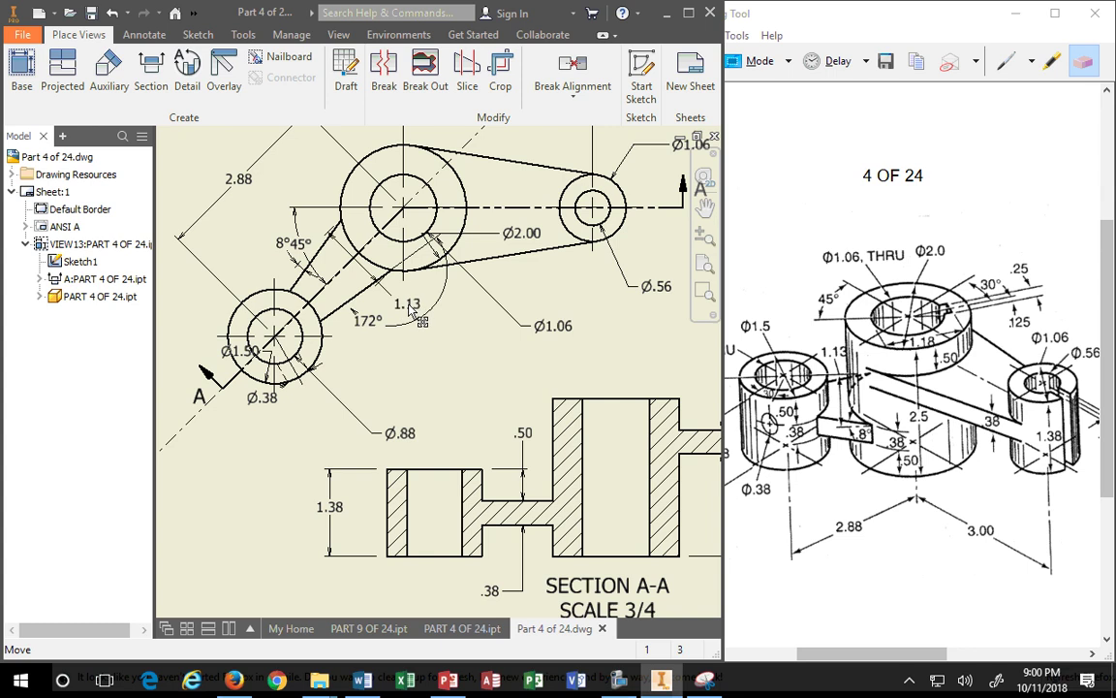
Reposition the 172° angle dimension across the left arm's lower edge so it dimensions the 8° taper
{"action": "mouse_move", "coordinate": [451, 272]}
{"action": "left_mouse_down"}
{"action": "mouse_move", "coordinate": [387, 293]}
{"action": "mouse_move", "coordinate": [378, 335]}
{"action": "mouse_move", "coordinate": [382, 277]}
{"action": "mouse_move", "coordinate": [391, 283]}
{"action": "mouse_move", "coordinate": [365, 302]}
{"action": "mouse_move", "coordinate": [368, 317]}
{"action": "mouse_move", "coordinate": [317, 266]}
{"action": "mouse_move", "coordinate": [360, 327]}
{"action": "mouse_move", "coordinate": [323, 325]}
{"action": "mouse_move", "coordinate": [320, 311]}
{"action": "left_mouse_up"}
{"action": "scroll", "coordinate": [364, 315], "scroll_direction": "up", "scroll_amount": 3}
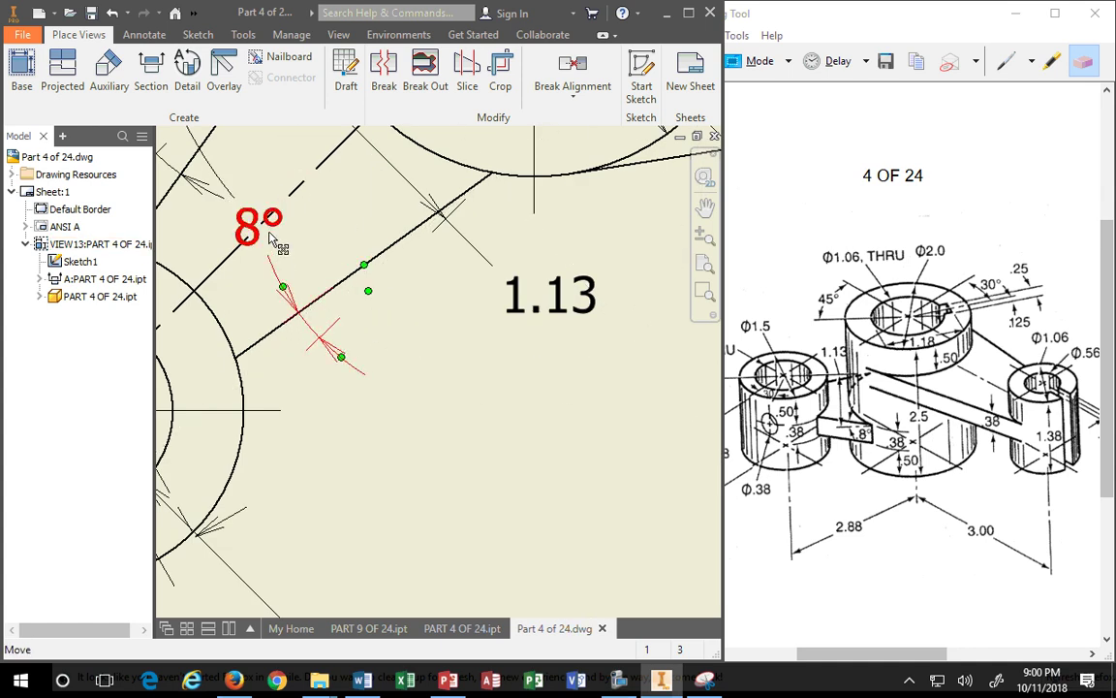
{"action": "left_click_drag", "start_coordinate": [260, 249], "coordinate": [328, 341]}
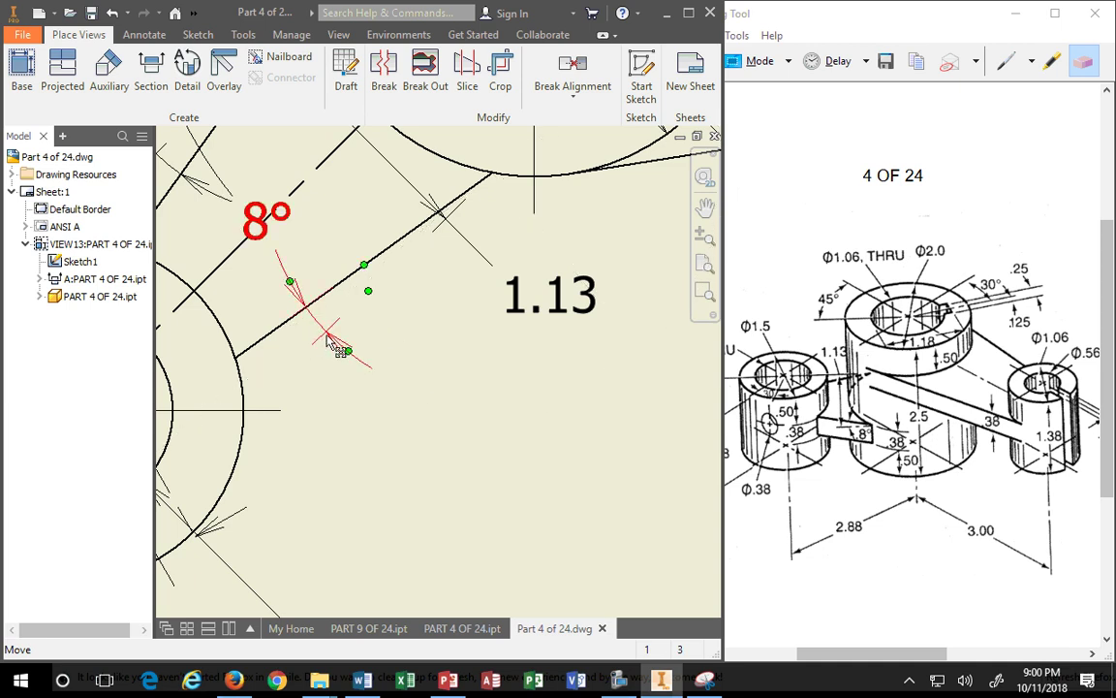
{"action": "left_click", "coordinate": [390, 278]}
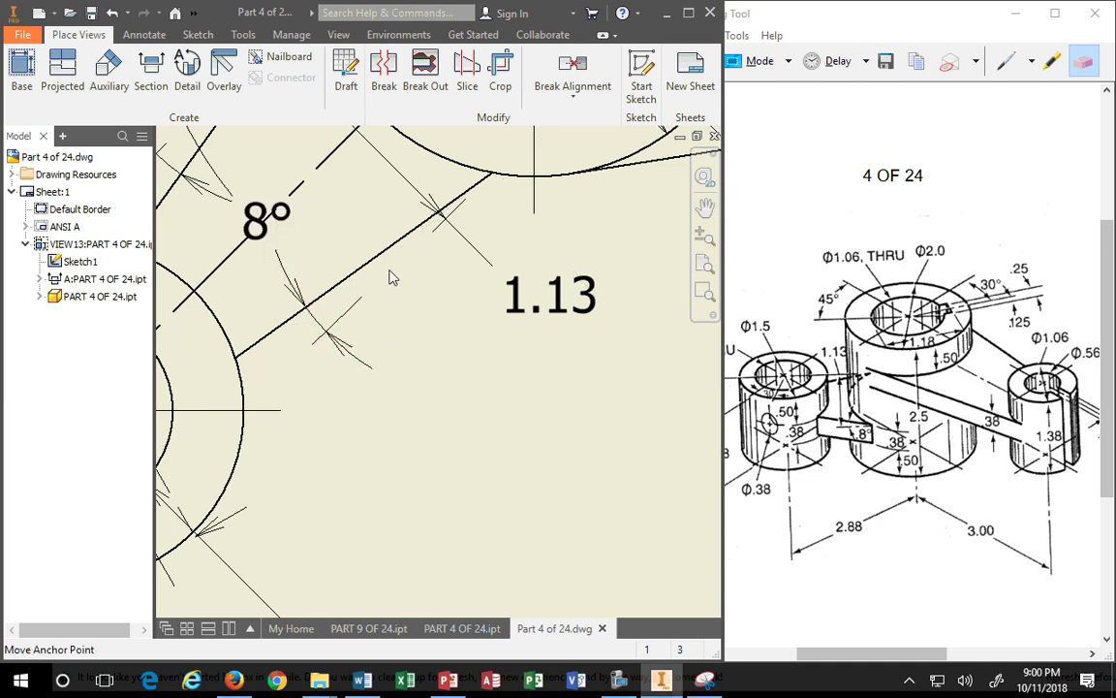
{"action": "left_click", "coordinate": [496, 189]}
{"action": "scroll", "coordinate": [378, 295], "scroll_direction": "down", "scroll_amount": 1}
{"action": "scroll", "coordinate": [378, 296], "scroll_direction": "up", "scroll_amount": 2}
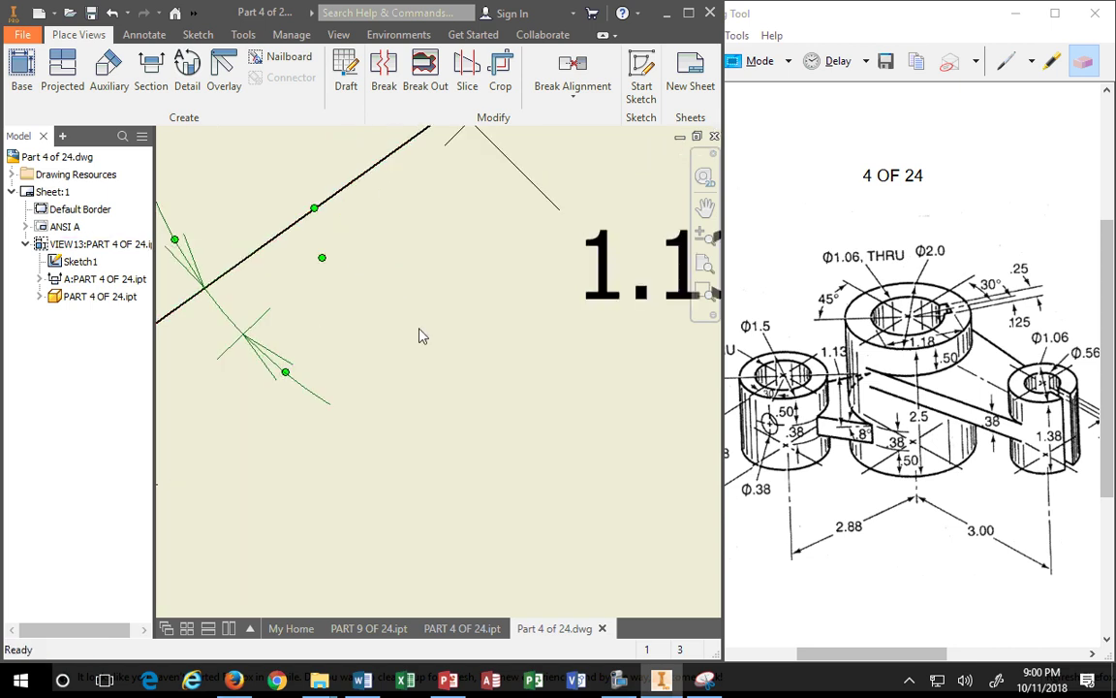
{"action": "scroll", "coordinate": [378, 295], "scroll_direction": "down", "scroll_amount": 2}
{"action": "left_click", "coordinate": [383, 308]}
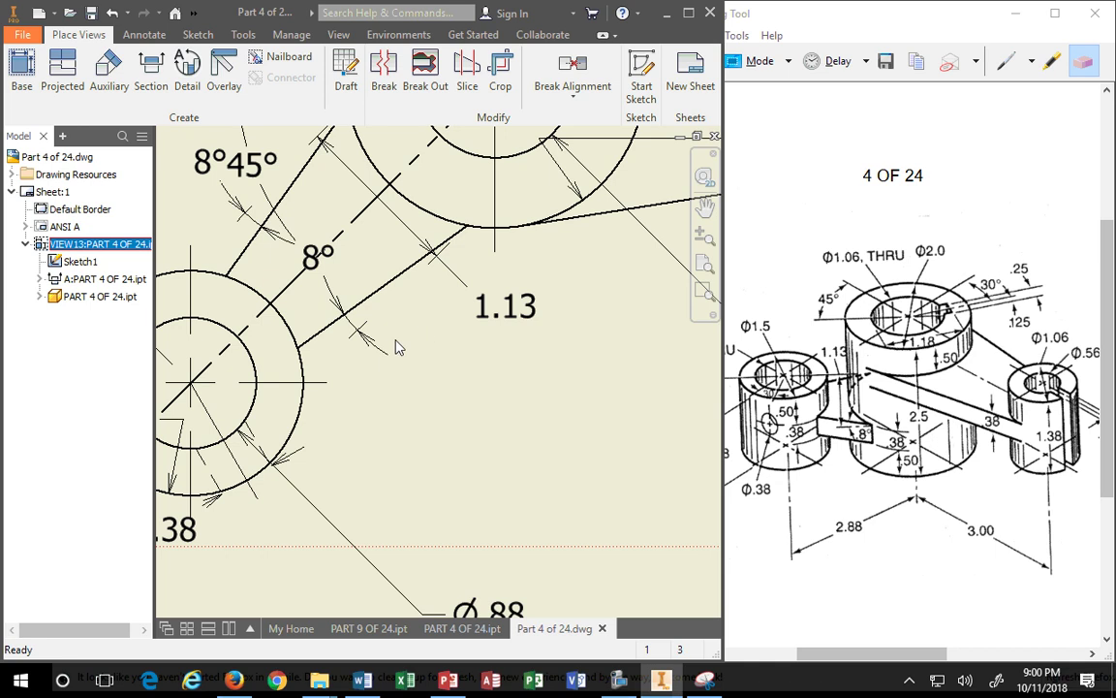
Move the lower 8° dimension's text outside the left arm, just below its lower edge
{"action": "scroll", "coordinate": [388, 359], "scroll_direction": "down", "scroll_amount": 3}
{"action": "left_click_drag", "start_coordinate": [396, 347], "coordinate": [481, 419]}
{"action": "scroll", "coordinate": [388, 358], "scroll_direction": "up", "scroll_amount": 2}
{"action": "scroll", "coordinate": [347, 322], "scroll_direction": "up", "scroll_amount": 3}
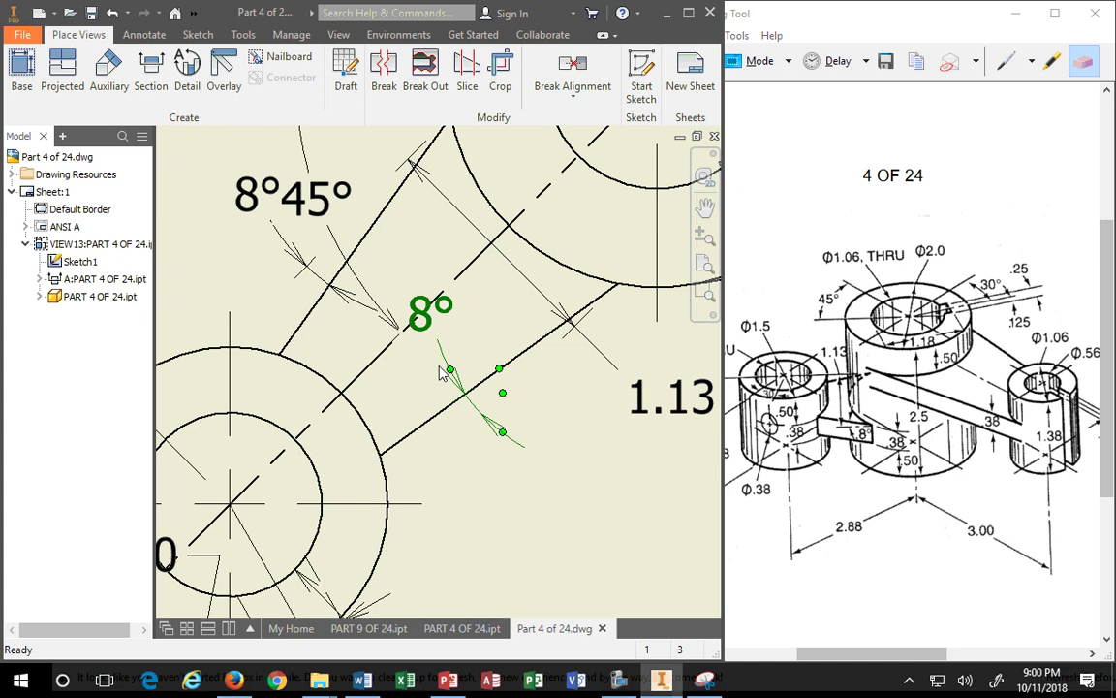
{"action": "left_click_drag", "start_coordinate": [441, 327], "coordinate": [481, 419]}
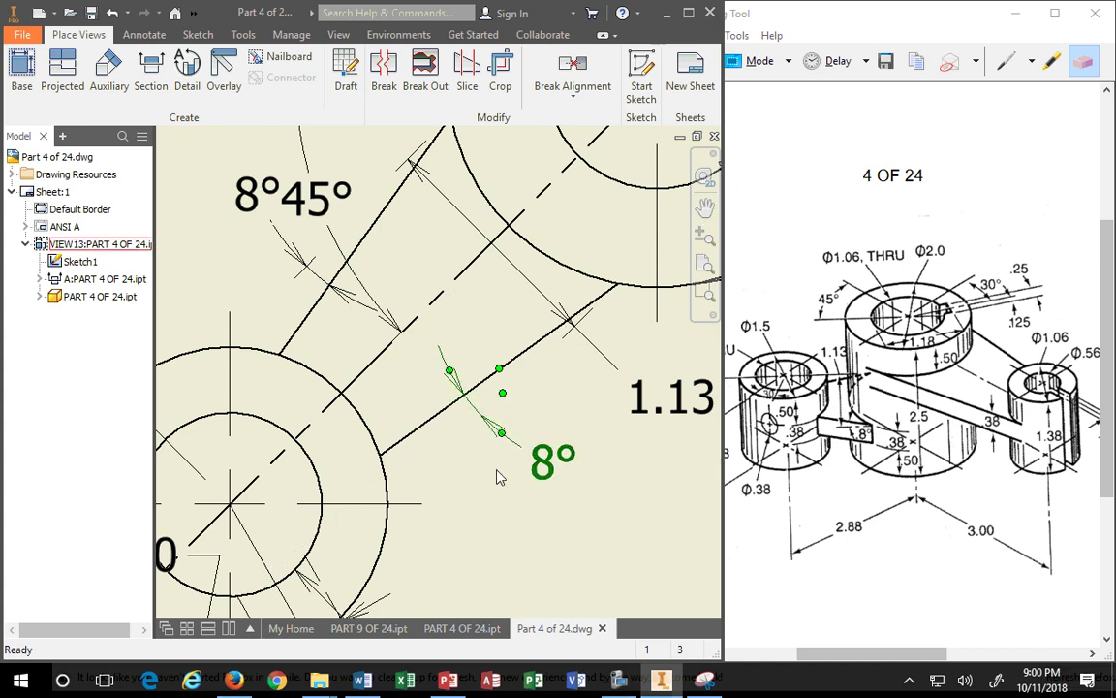
{"action": "left_click", "coordinate": [514, 444]}
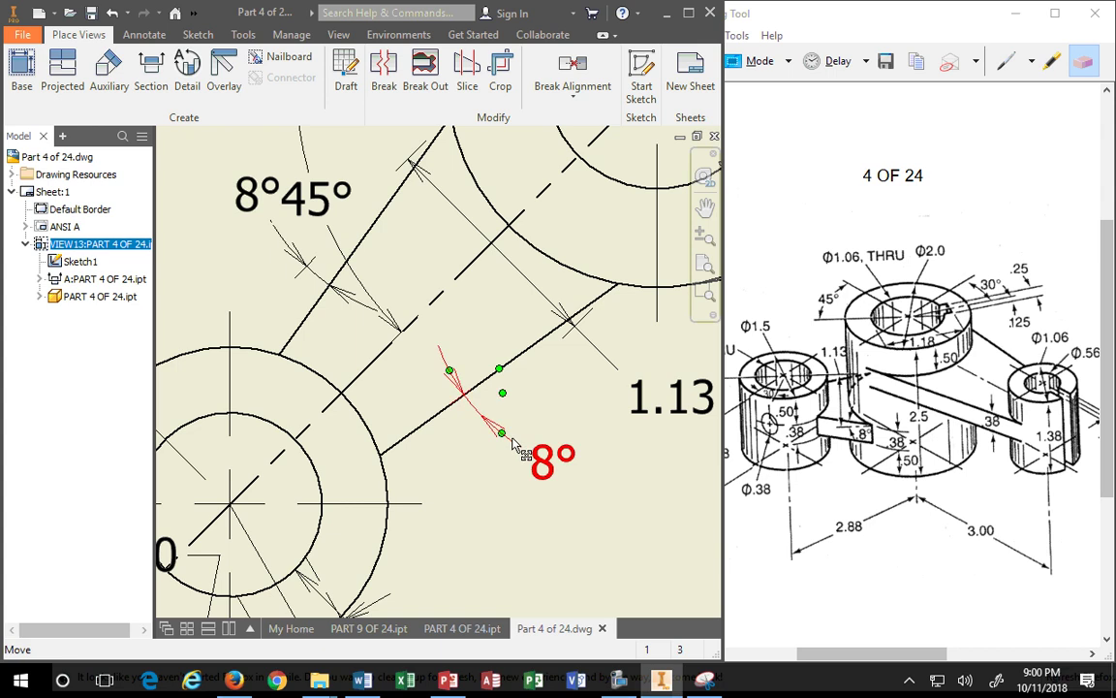
{"action": "mouse_move", "coordinate": [517, 448]}
{"action": "left_mouse_down"}
{"action": "mouse_move", "coordinate": [499, 470]}
{"action": "mouse_move", "coordinate": [504, 492]}
{"action": "left_mouse_up"}
{"action": "scroll", "coordinate": [504, 491], "scroll_direction": "down", "scroll_amount": 3}
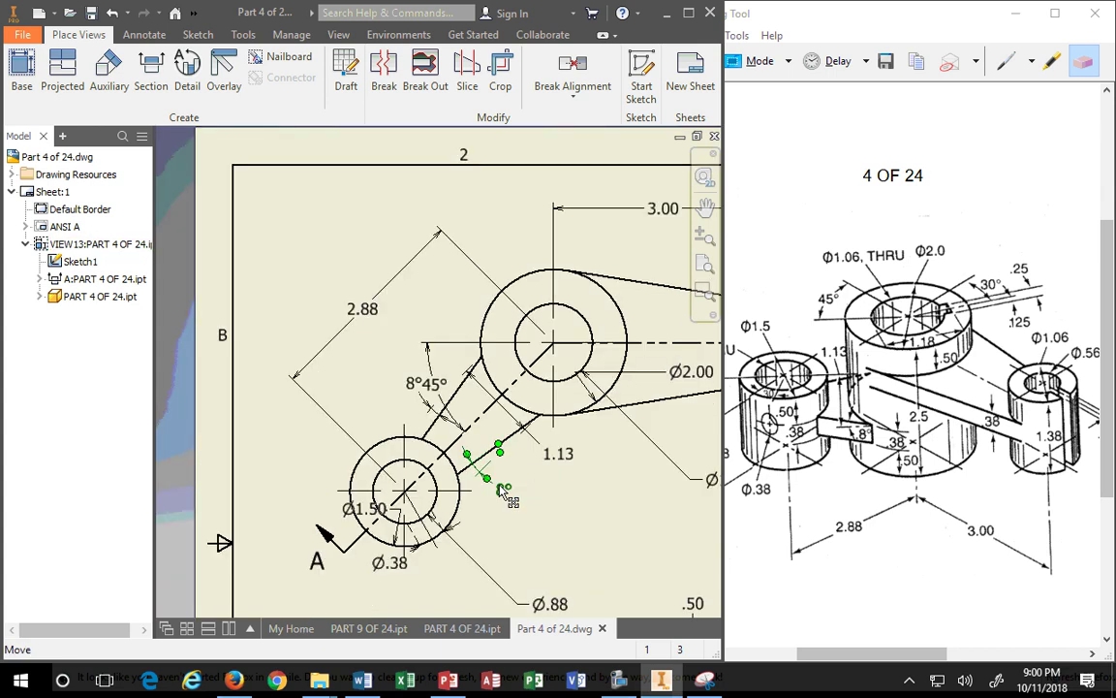
Separate the overlapping 8° and 45° angle dimensions above the left arm
{"action": "left_click", "coordinate": [407, 386]}
{"action": "mouse_move", "coordinate": [407, 386]}
{"action": "left_mouse_down"}
{"action": "mouse_move", "coordinate": [456, 369]}
{"action": "mouse_move", "coordinate": [475, 388]}
{"action": "mouse_move", "coordinate": [460, 374]}
{"action": "left_mouse_up"}
{"action": "scroll", "coordinate": [381, 499], "scroll_direction": "down", "scroll_amount": 5}
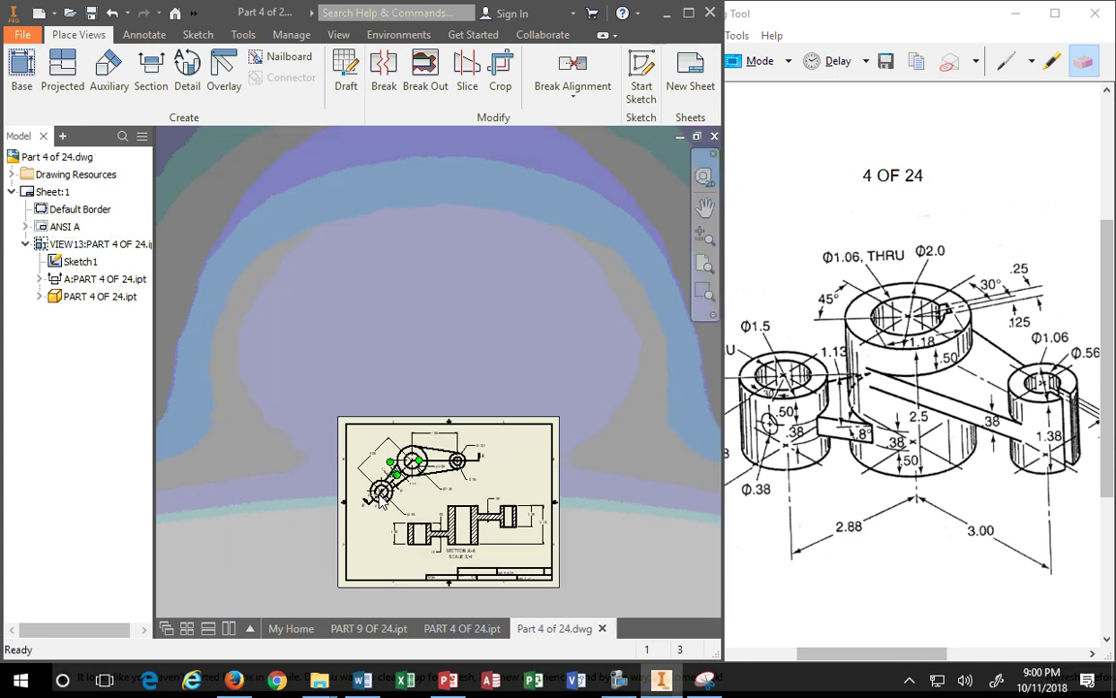
{"action": "scroll", "coordinate": [383, 501], "scroll_direction": "up", "scroll_amount": 3}
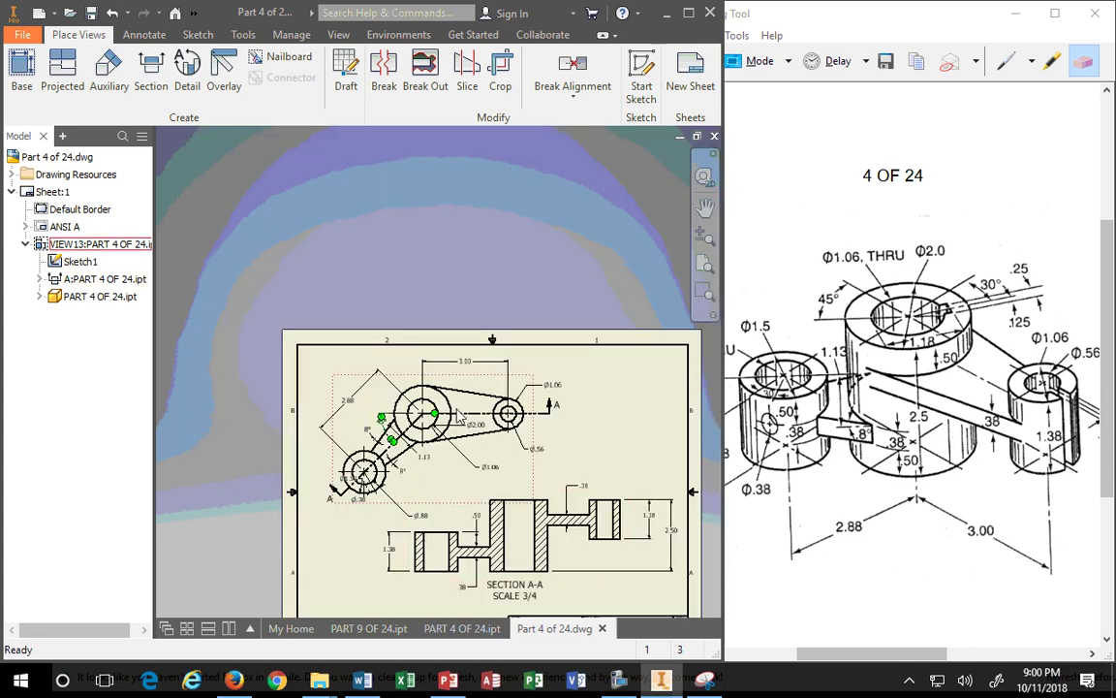
{"action": "scroll", "coordinate": [431, 465], "scroll_direction": "up", "scroll_amount": 6}
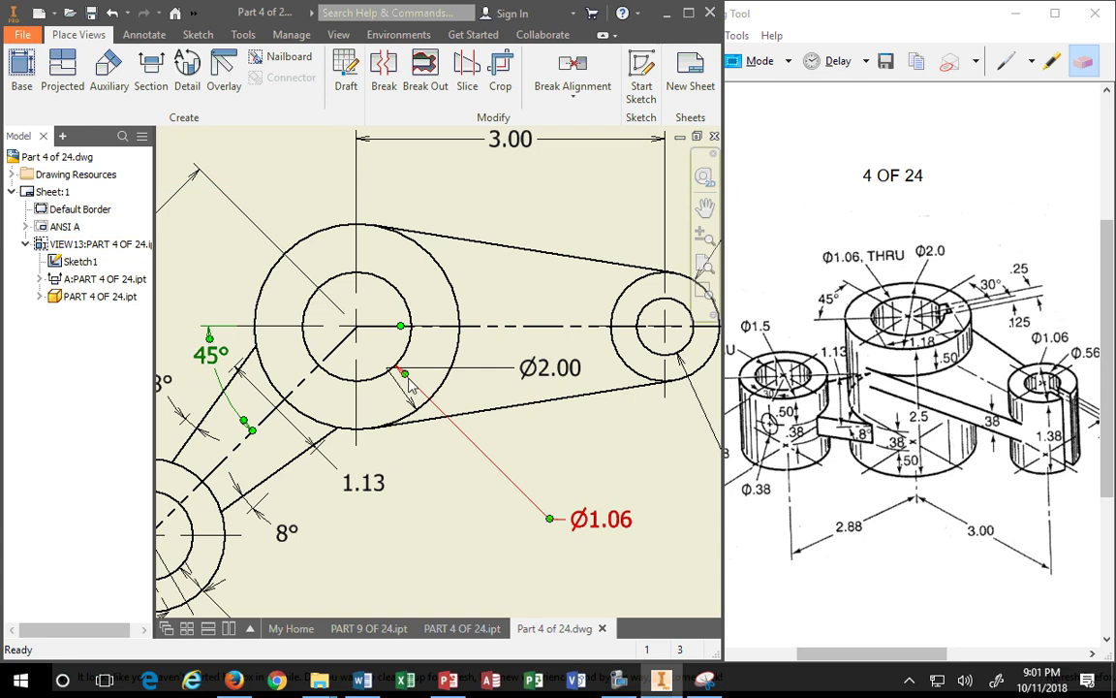
Move the Ø2.00 leader and text to the upper left of the large boss, clear of the other dimensions
{"action": "left_click_drag", "start_coordinate": [389, 377], "coordinate": [287, 144]}
{"action": "scroll", "coordinate": [347, 172], "scroll_direction": "down", "scroll_amount": 5}
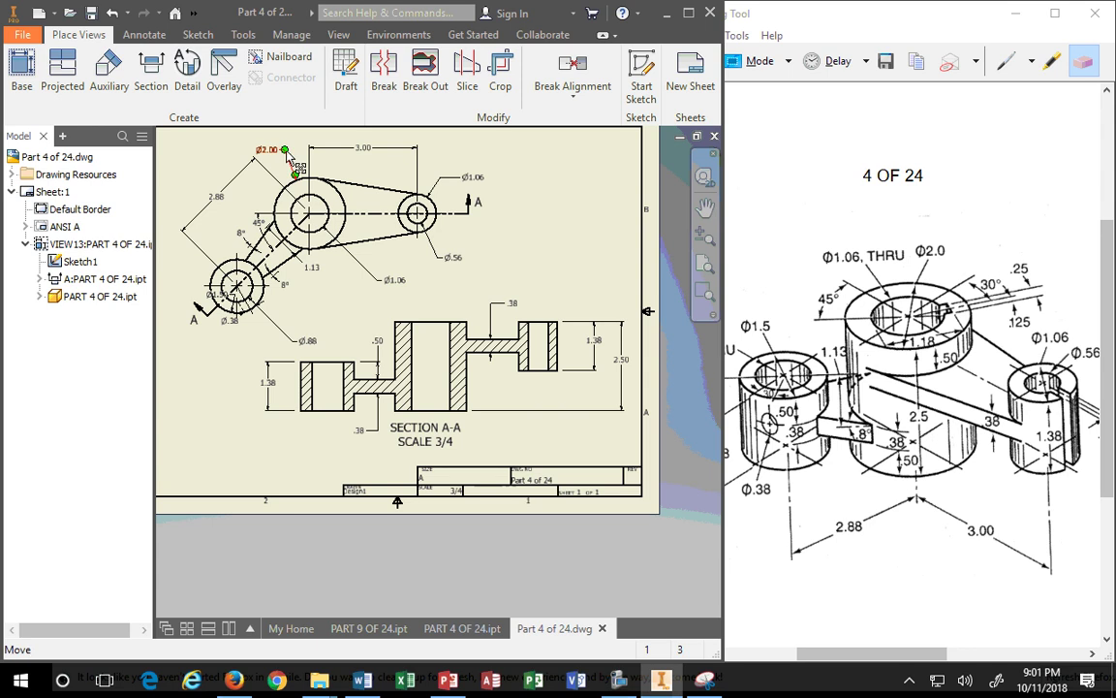
{"action": "left_click_drag", "start_coordinate": [293, 145], "coordinate": [374, 274]}
{"action": "scroll", "coordinate": [376, 309], "scroll_direction": "up", "scroll_amount": 3}
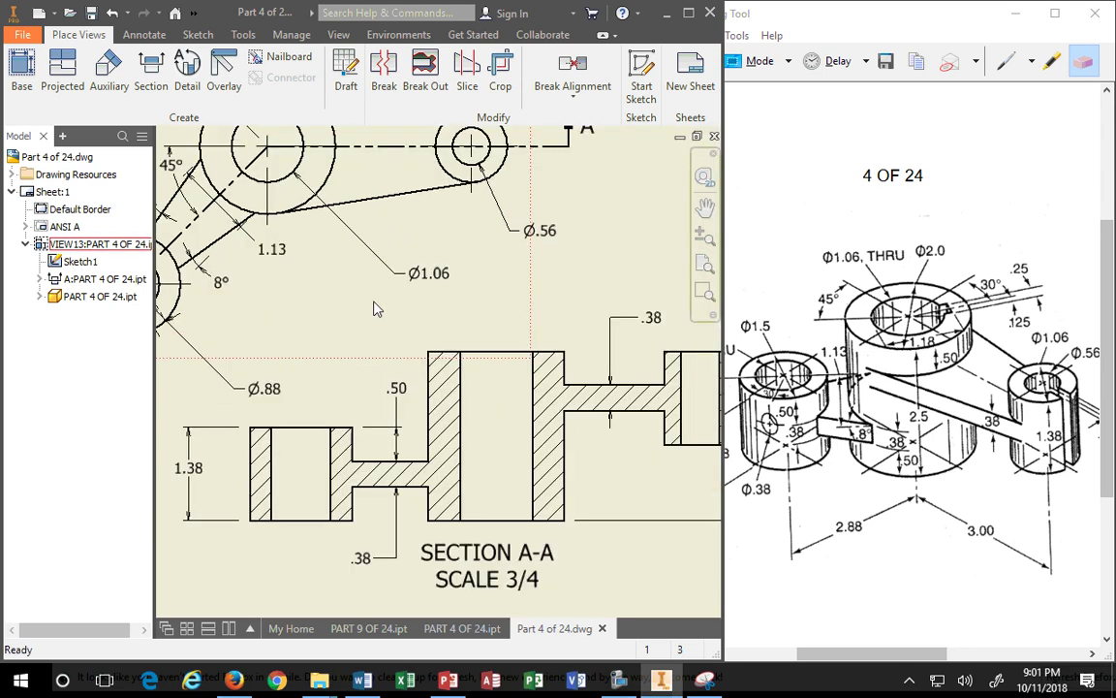
{"action": "middle_click_drag", "start_coordinate": [349, 182], "coordinate": [341, 327]}
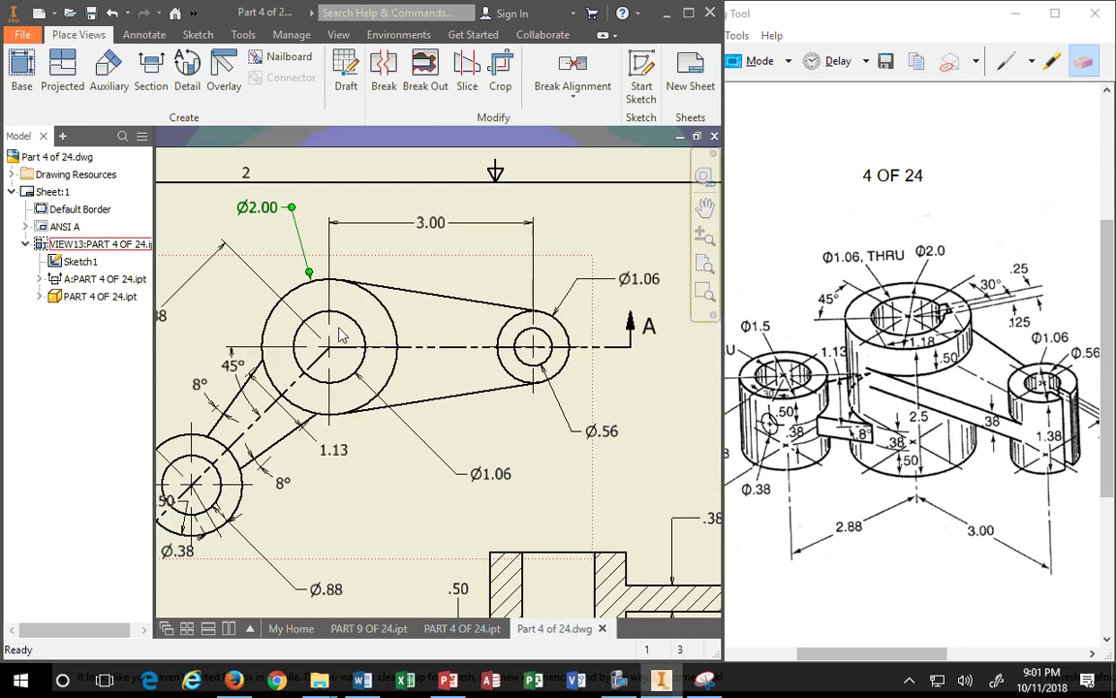
Open the part model from the drawing and start a new sketch on the large boss's top face
{"action": "left_click", "coordinate": [97, 296]}
{"action": "right_click", "coordinate": [80, 298]}
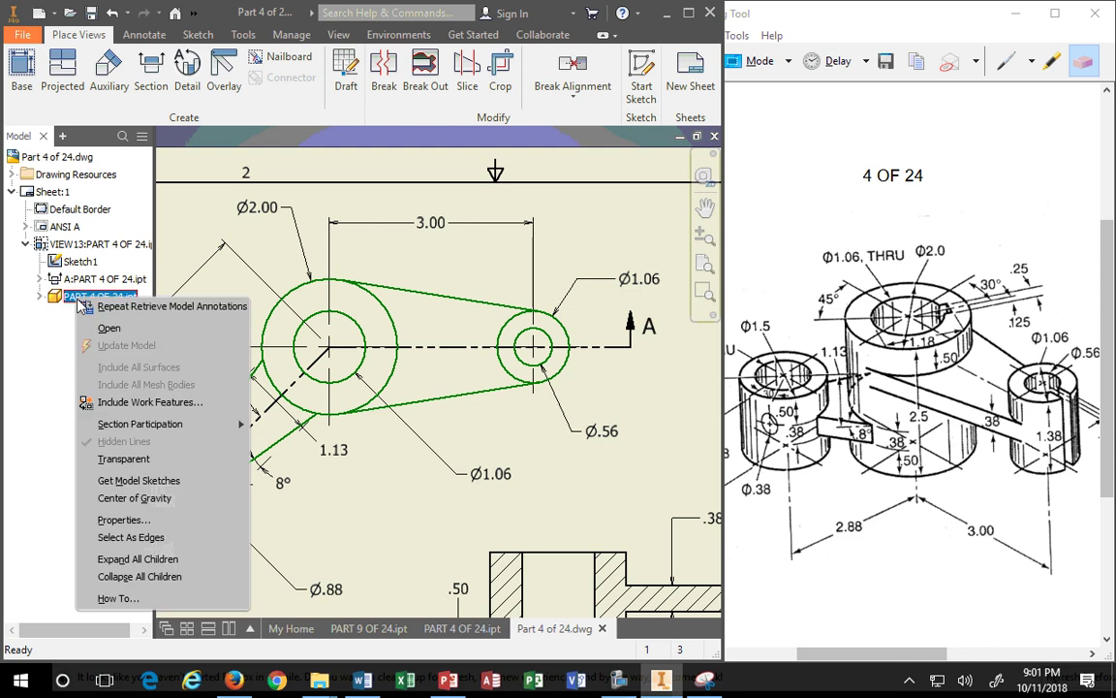
{"action": "left_click", "coordinate": [105, 330]}
{"action": "scroll", "coordinate": [400, 309], "scroll_direction": "up", "scroll_amount": 5}
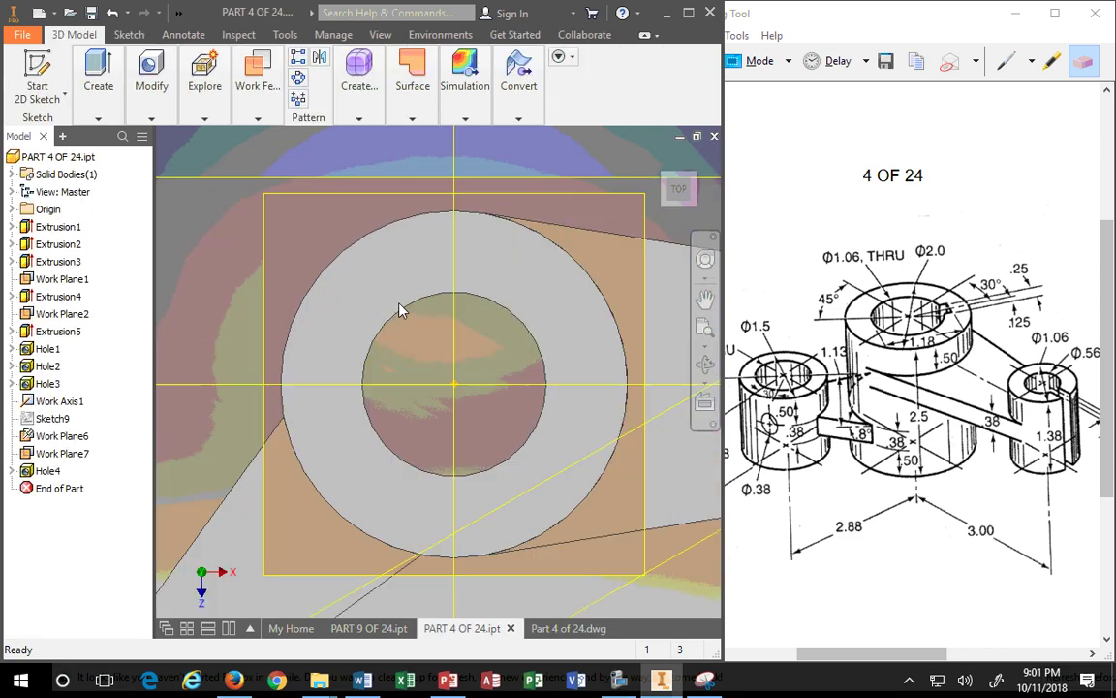
{"action": "middle_click_drag", "start_coordinate": [511, 283], "coordinate": [319, 289]}
{"action": "left_click", "coordinate": [323, 284]}
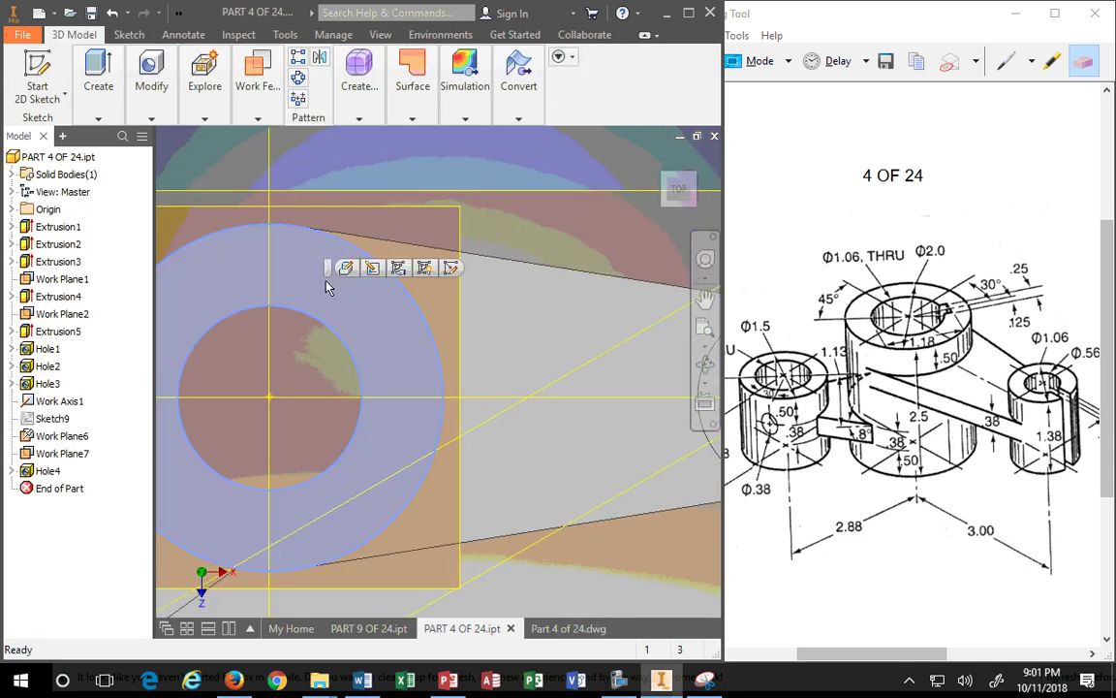
{"action": "left_click", "coordinate": [451, 267]}
Draw a three-point center rectangle centered on the large bore and extending past it, and rotate it steeper by one corner
{"action": "left_click", "coordinate": [224, 87]}
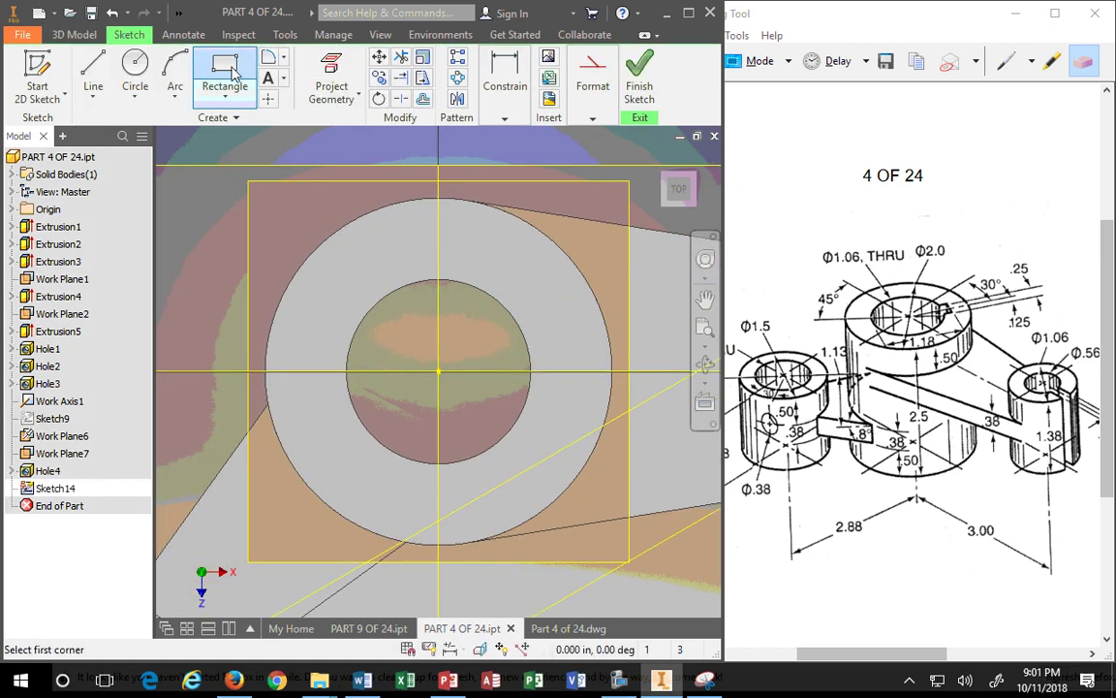
{"action": "left_click", "coordinate": [231, 101]}
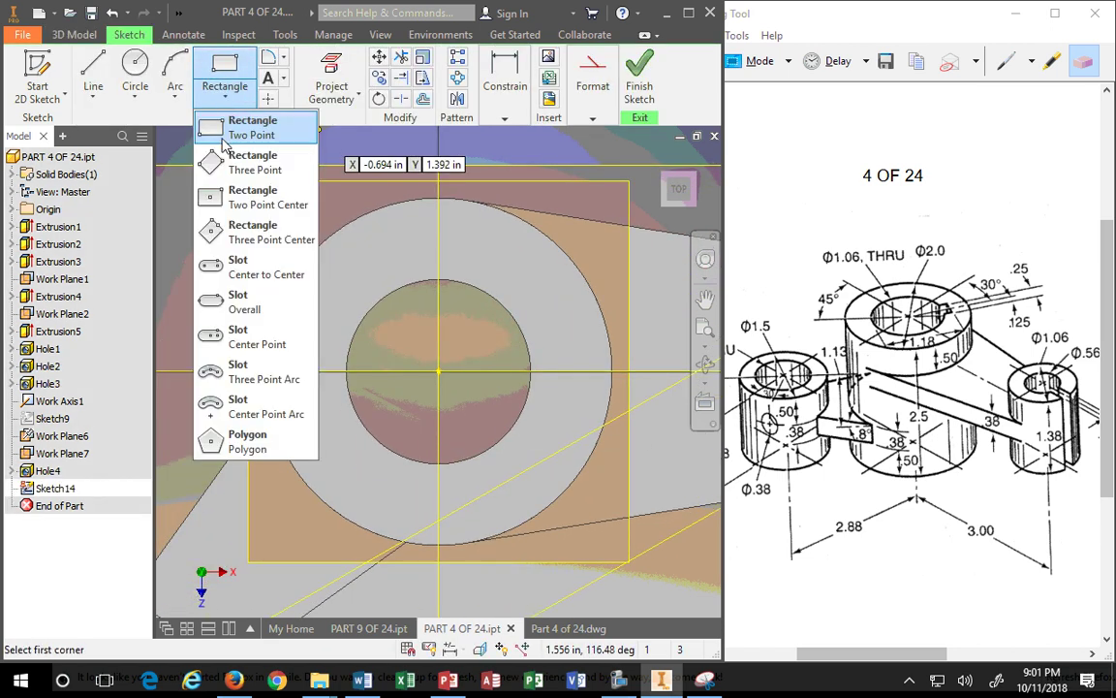
{"action": "left_click", "coordinate": [242, 232]}
{"action": "left_click", "coordinate": [439, 371]}
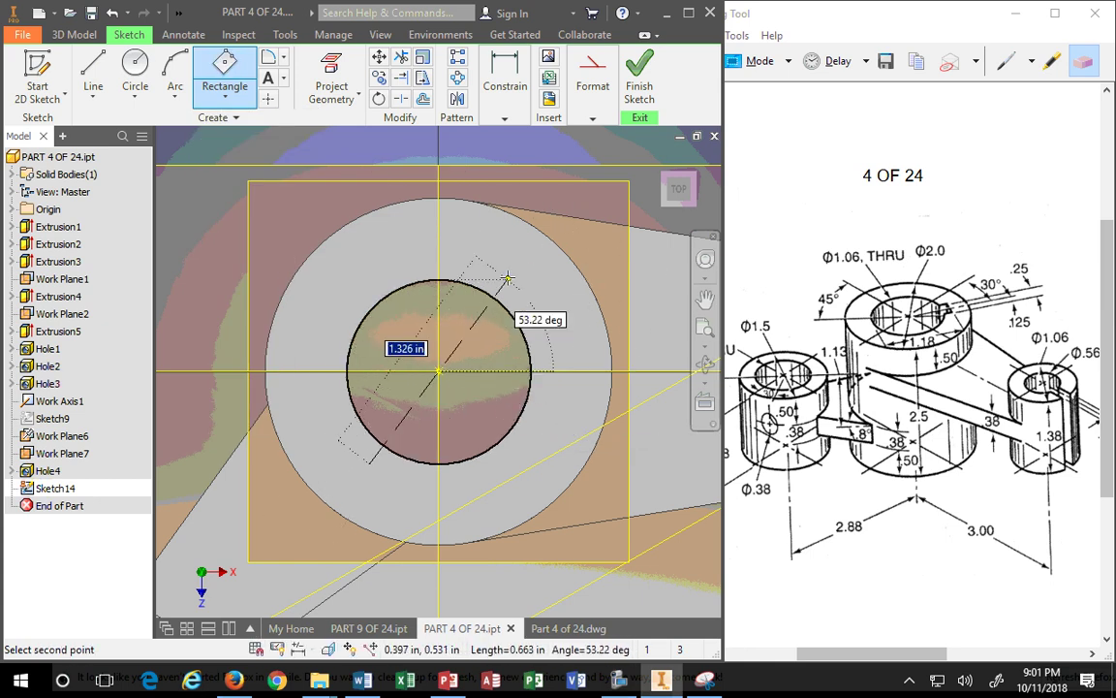
{"action": "left_click", "coordinate": [532, 255]}
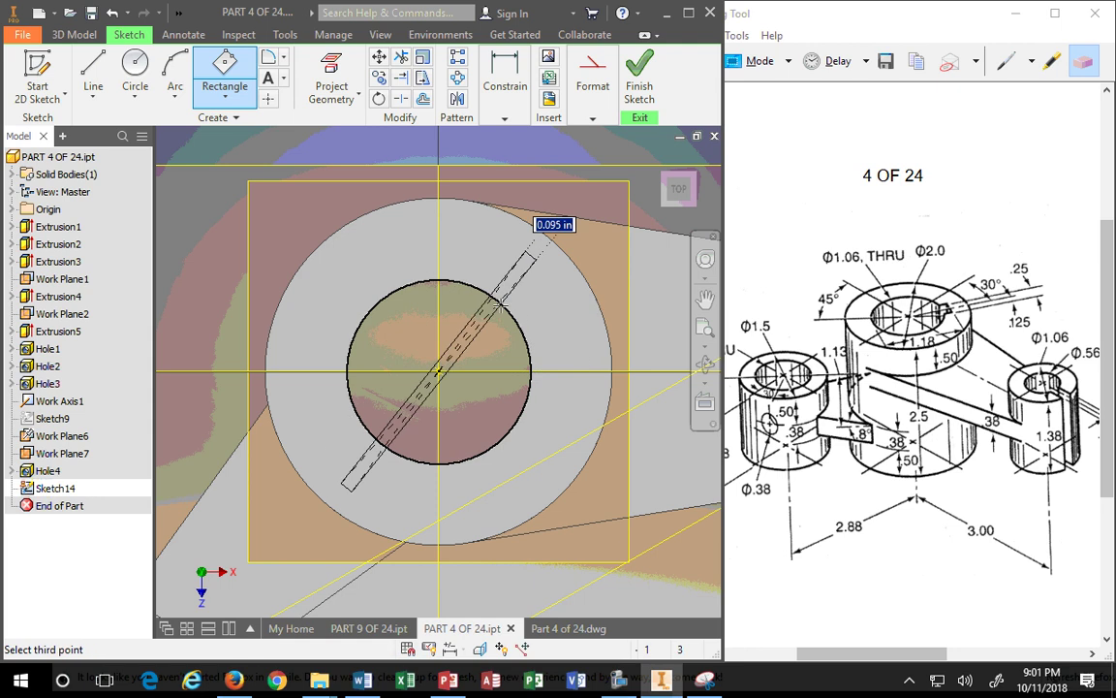
{"action": "left_click", "coordinate": [483, 370]}
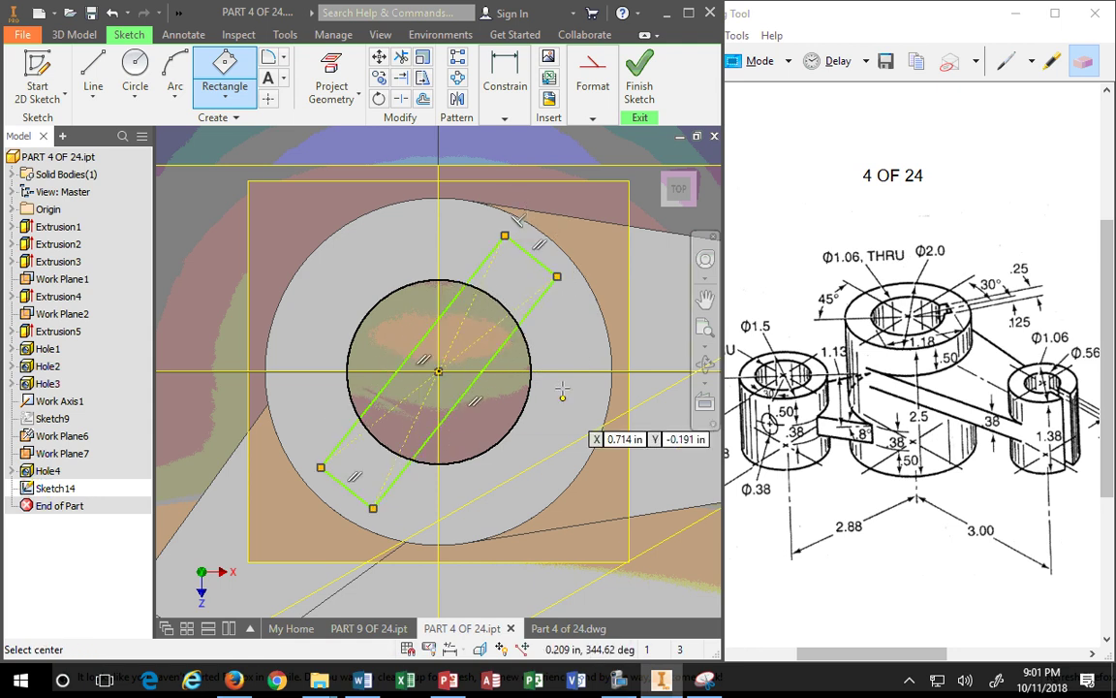
{"action": "key", "text": "Escape"}
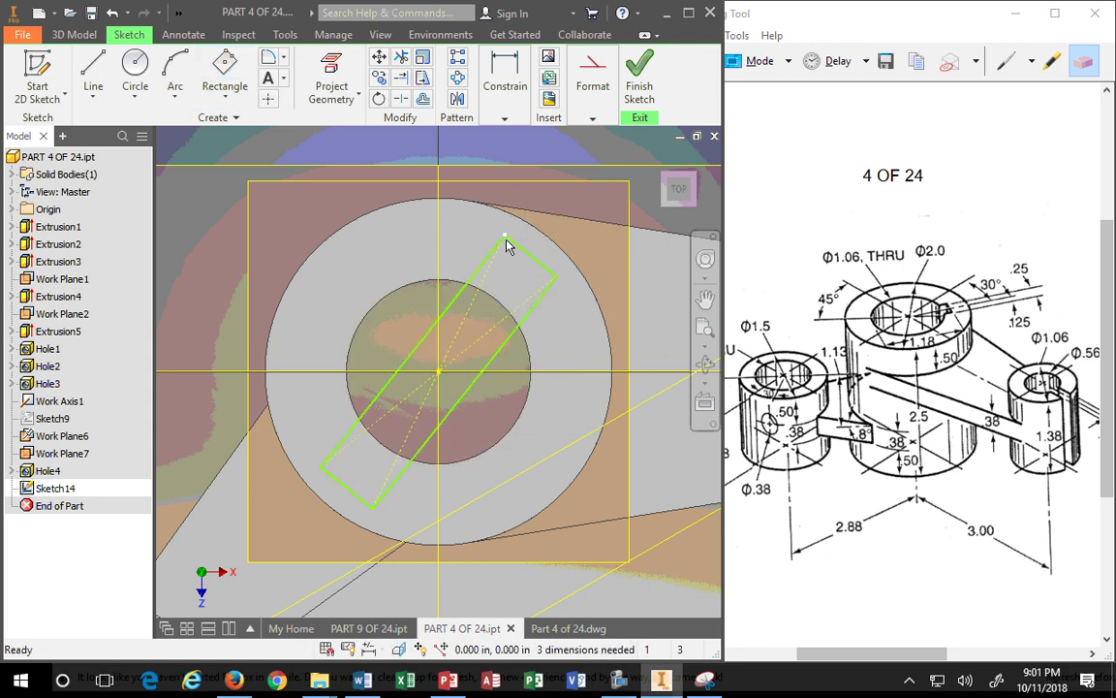
{"action": "left_click_drag", "start_coordinate": [508, 241], "coordinate": [470, 222]}
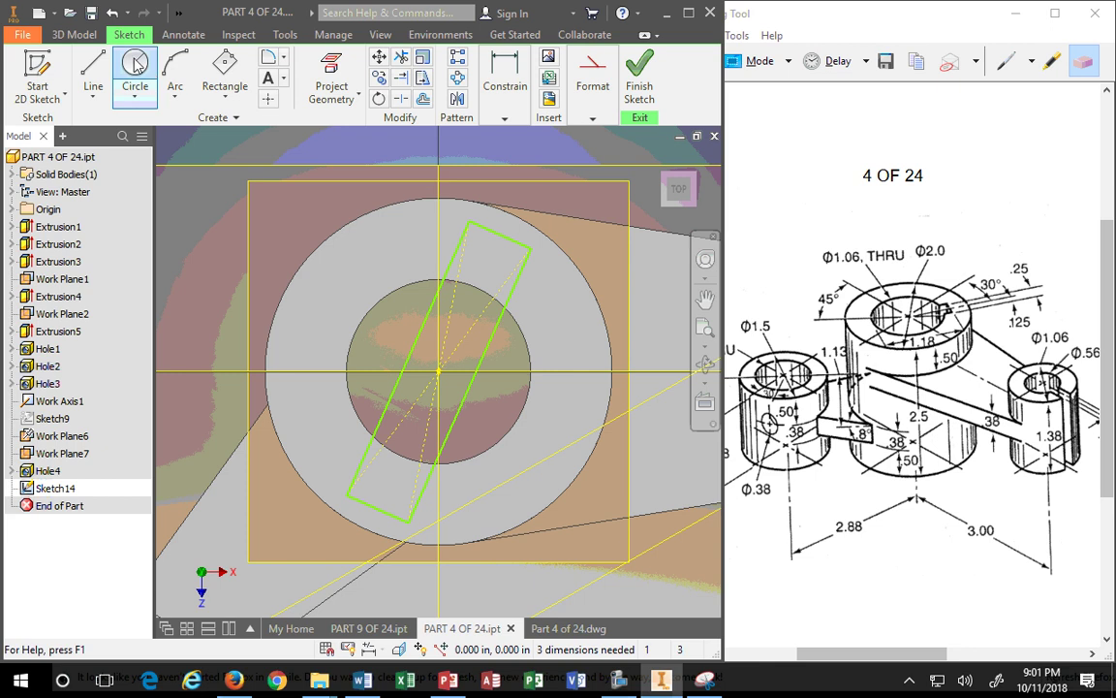
Draw a construction line from the bore's center up through the rectangle to a point outside the large boss
{"action": "left_click", "coordinate": [100, 104]}
{"action": "left_click", "coordinate": [97, 123]}
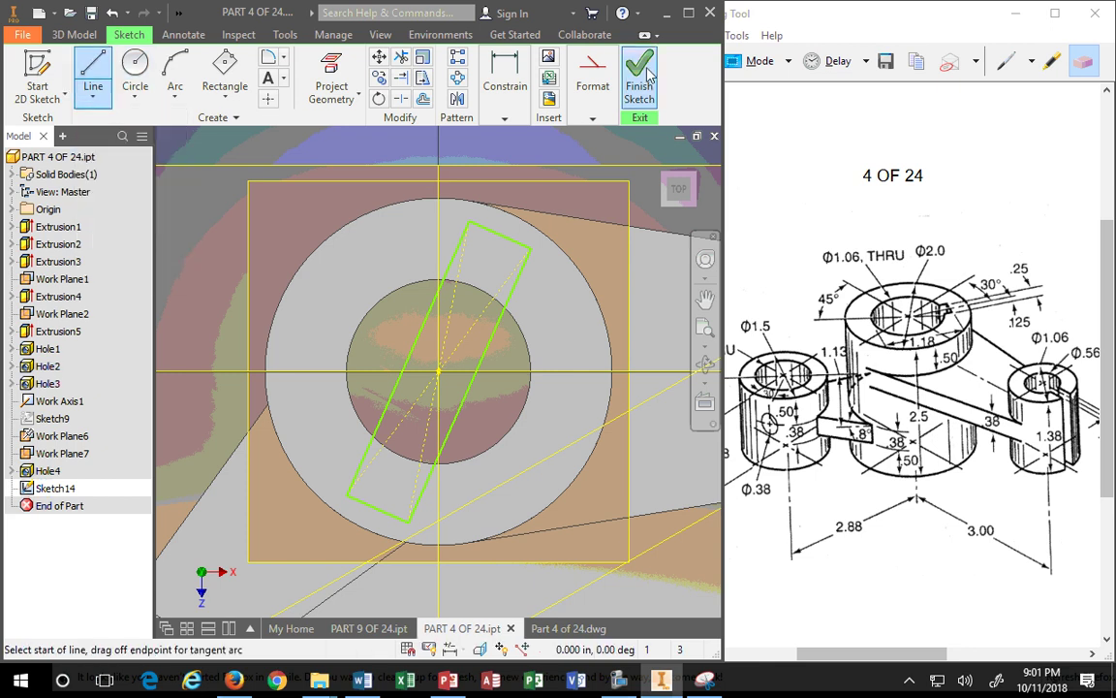
{"action": "left_click", "coordinate": [592, 119]}
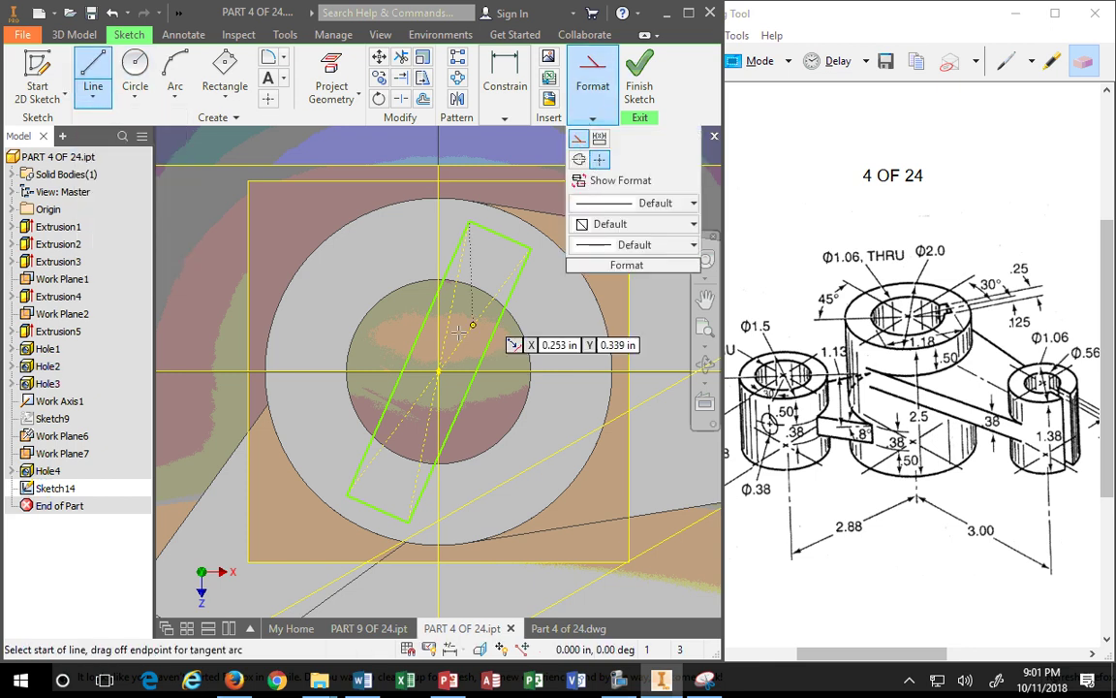
{"action": "left_click", "coordinate": [439, 371]}
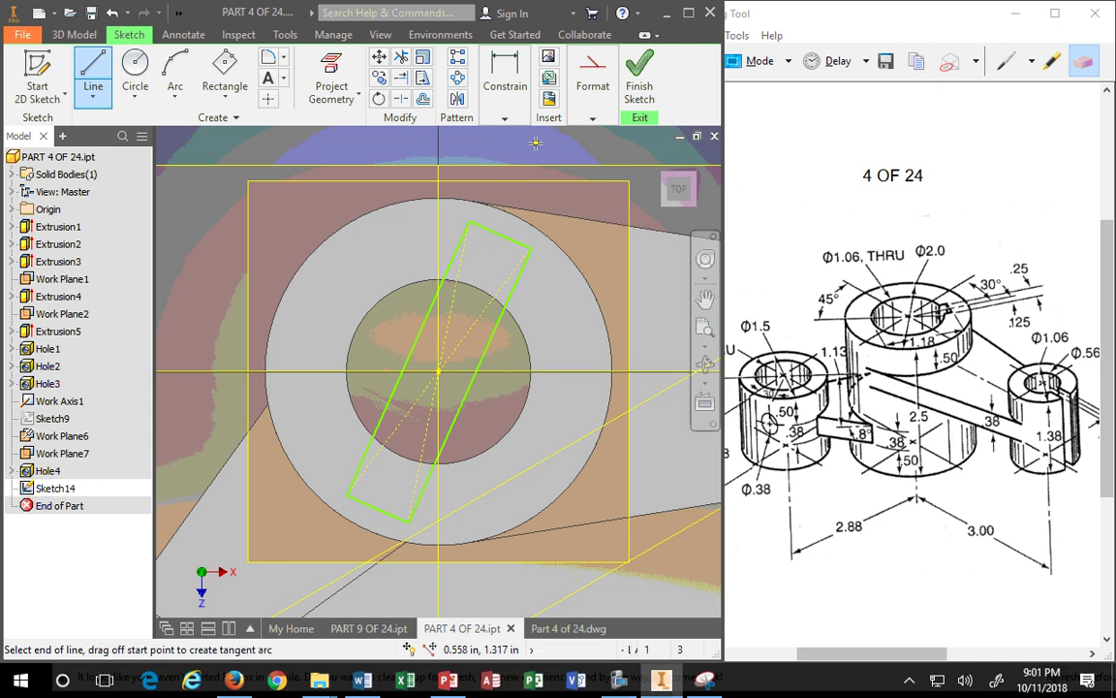
{"action": "left_click", "coordinate": [182, 62]}
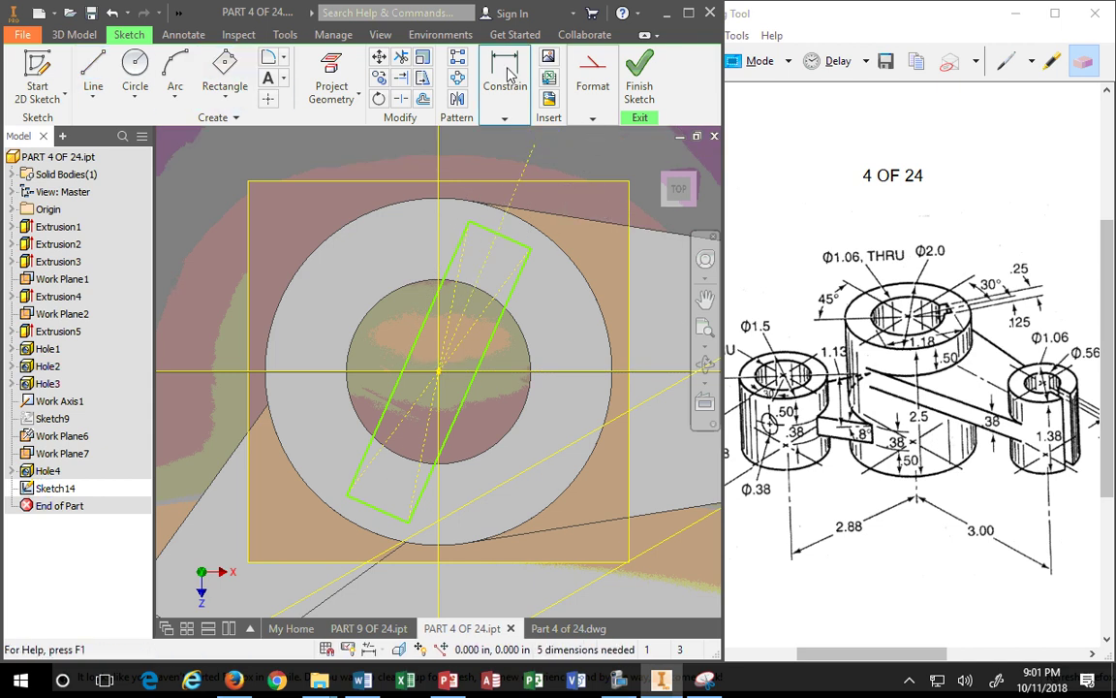
Dimension the angle between the vertical axis and the construction line as 30°
{"action": "left_click", "coordinate": [504, 117]}
{"action": "left_click", "coordinate": [505, 77]}
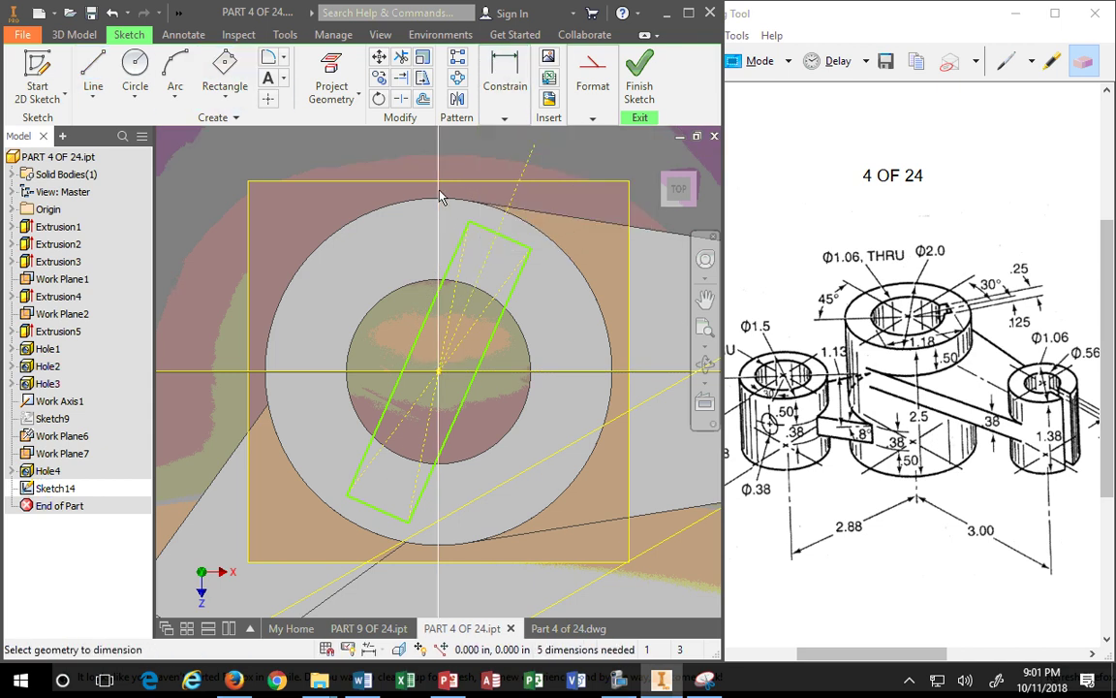
{"action": "left_click", "coordinate": [439, 197]}
{"action": "left_click", "coordinate": [516, 196]}
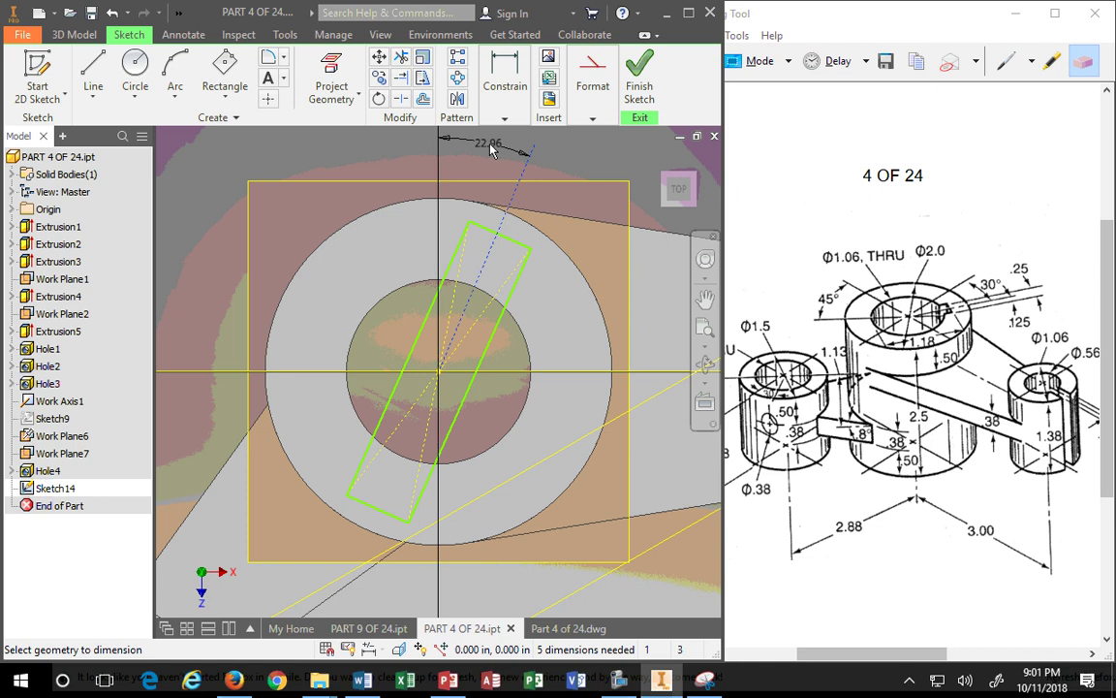
{"action": "left_click", "coordinate": [492, 138]}
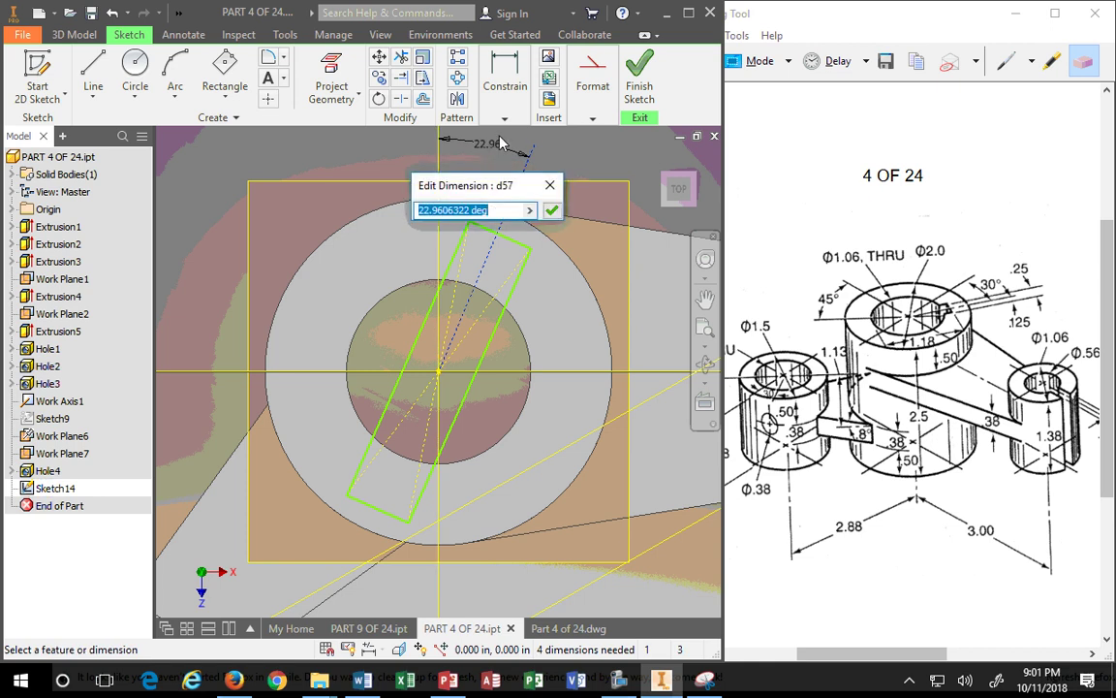
{"action": "type", "text": "30"}
{"action": "key", "text": "Return"}
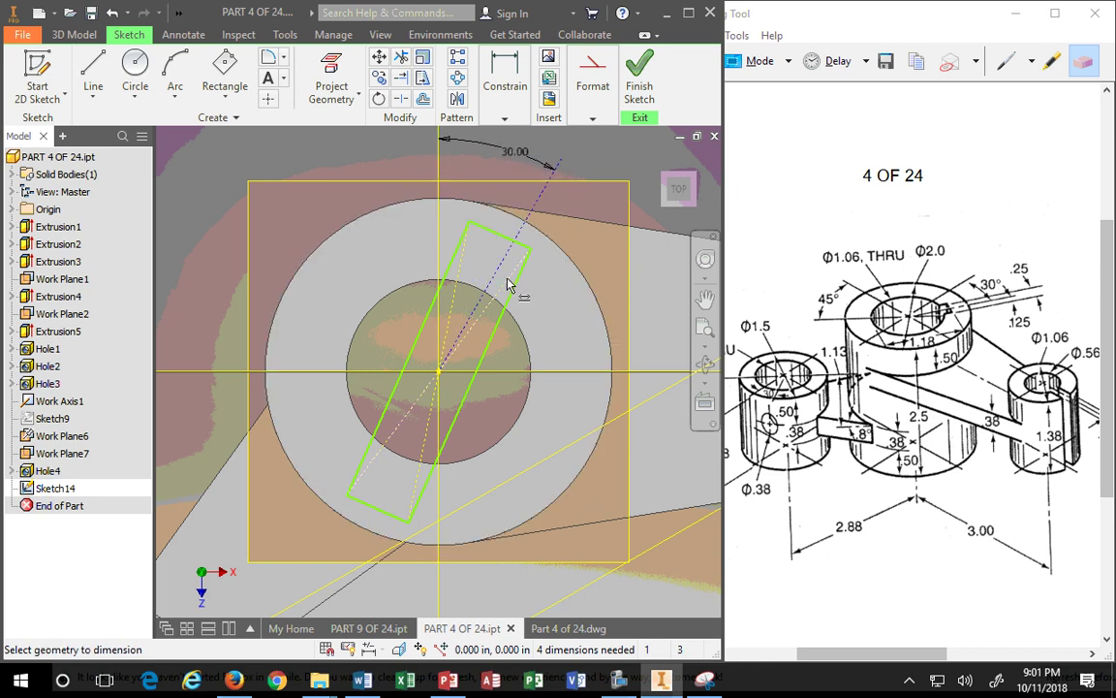
Constrain the rectangle's long side parallel to the 30° construction line
{"action": "left_click", "coordinate": [458, 257]}
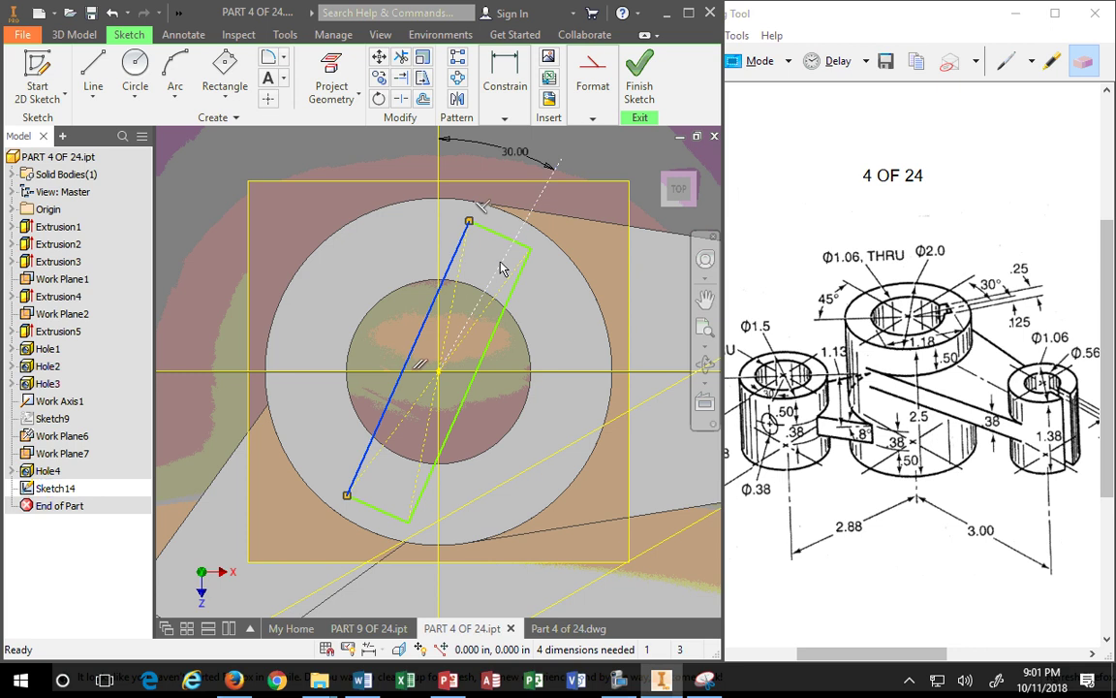
{"action": "left_click", "coordinate": [505, 119]}
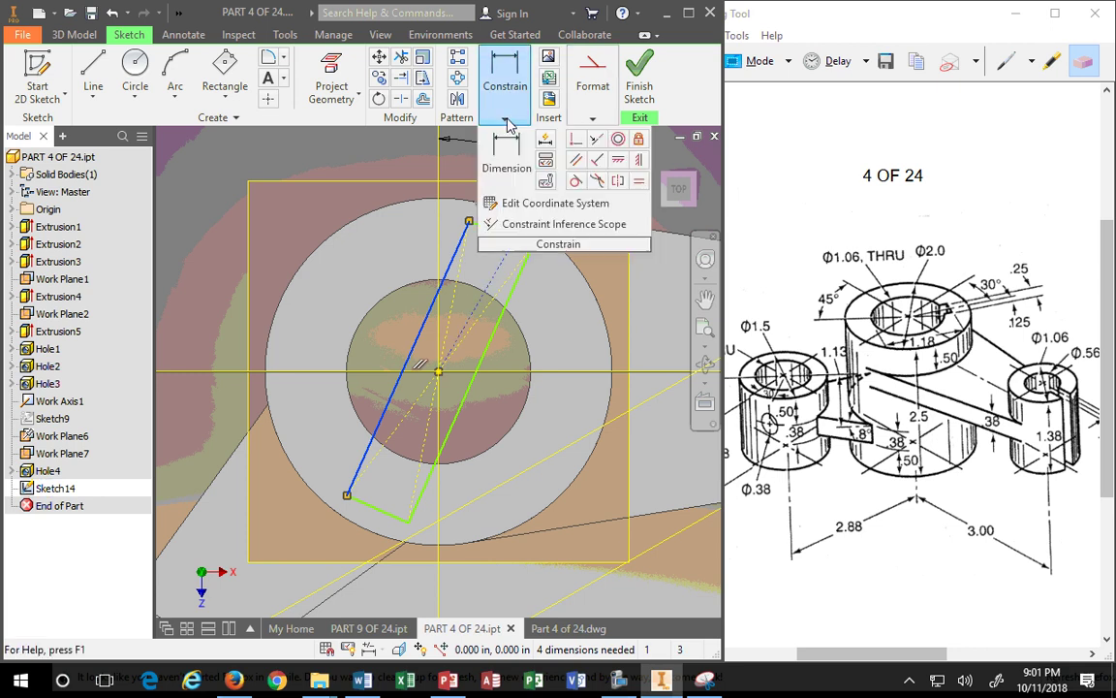
{"action": "left_click", "coordinate": [577, 161]}
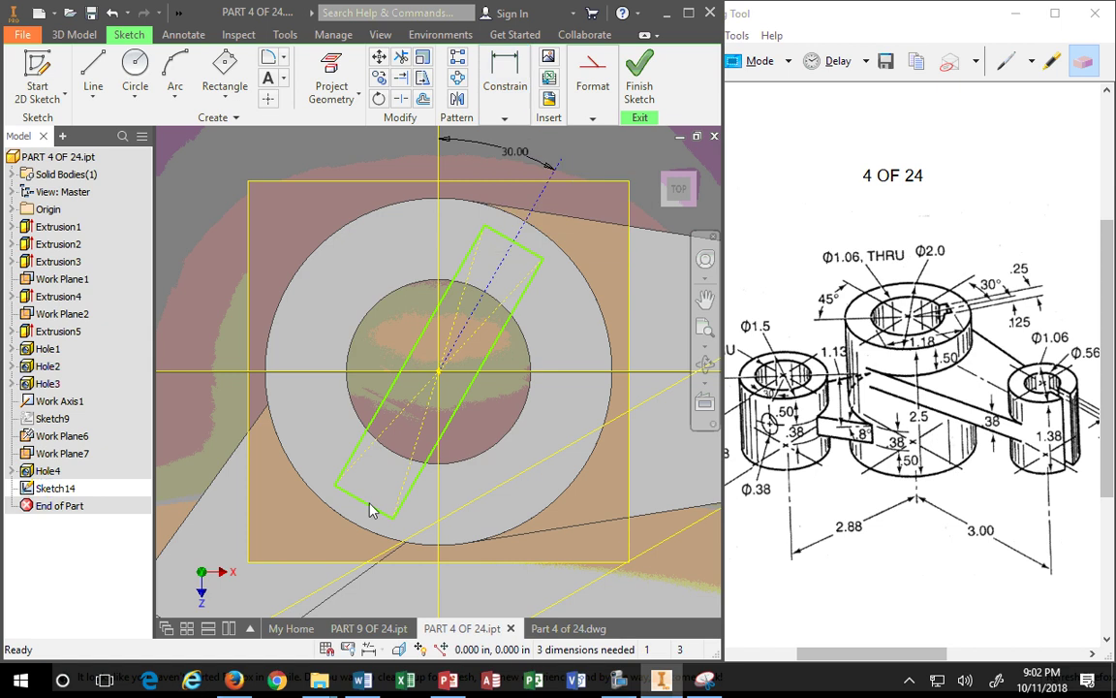
Delete the two diagonal construction lines inside the rectangle
{"action": "left_click_drag", "start_coordinate": [367, 502], "coordinate": [441, 418]}
{"action": "left_click", "coordinate": [368, 463]}
{"action": "left_click_drag", "start_coordinate": [352, 499], "coordinate": [331, 490]}
{"action": "left_click_drag", "start_coordinate": [523, 251], "coordinate": [519, 291]}
{"action": "left_click", "coordinate": [518, 291]}
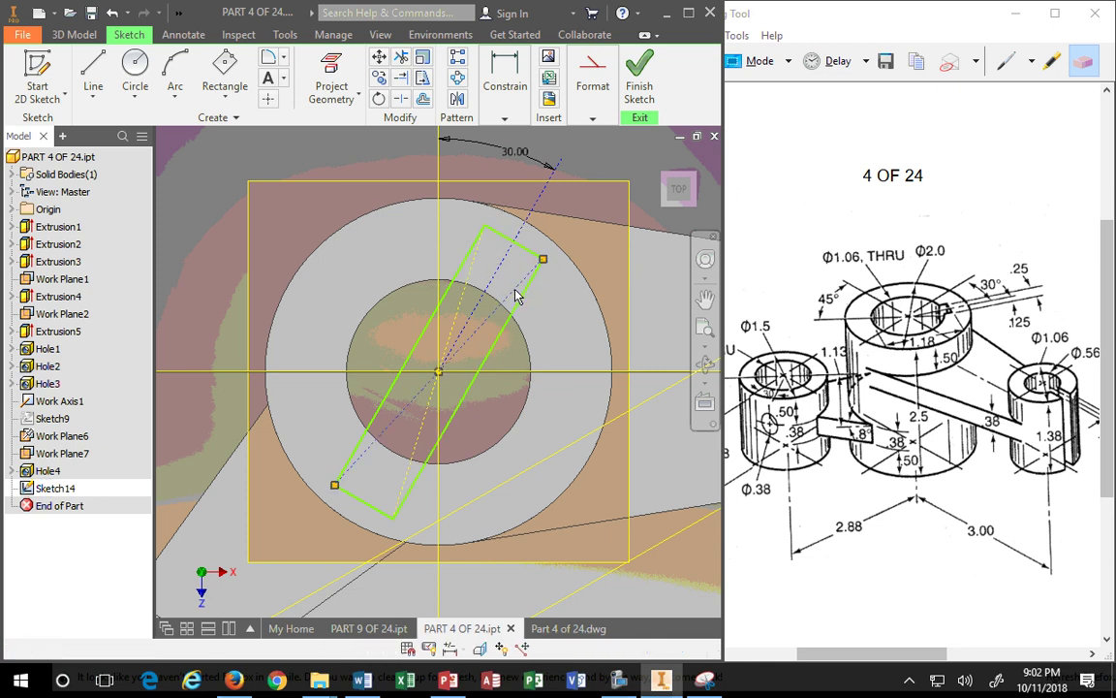
{"action": "left_click", "coordinate": [461, 311]}
Shorten the rectangle by moving its lower short edge inside the bore, close to the bore's edge
{"action": "mouse_move", "coordinate": [359, 509]}
{"action": "left_mouse_down"}
{"action": "mouse_move", "coordinate": [381, 485]}
{"action": "mouse_move", "coordinate": [397, 431]}
{"action": "mouse_move", "coordinate": [395, 442]}
{"action": "mouse_move", "coordinate": [376, 422]}
{"action": "left_mouse_up"}
{"action": "scroll", "coordinate": [407, 456], "scroll_direction": "down", "scroll_amount": 5}
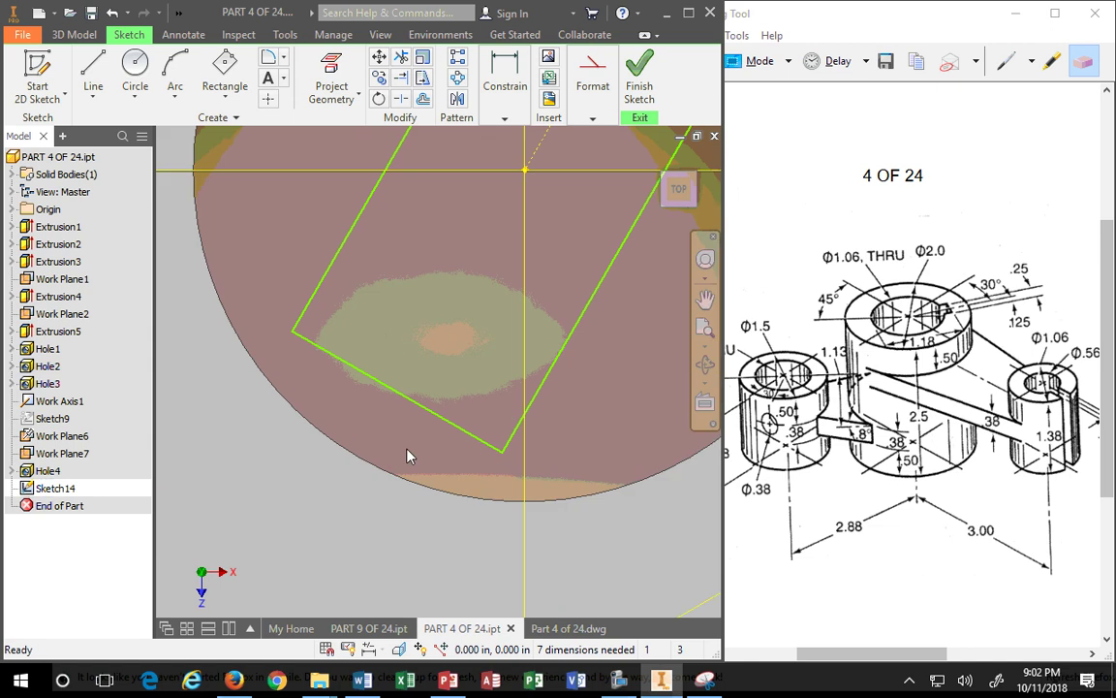
{"action": "left_click_drag", "start_coordinate": [466, 448], "coordinate": [464, 481]}
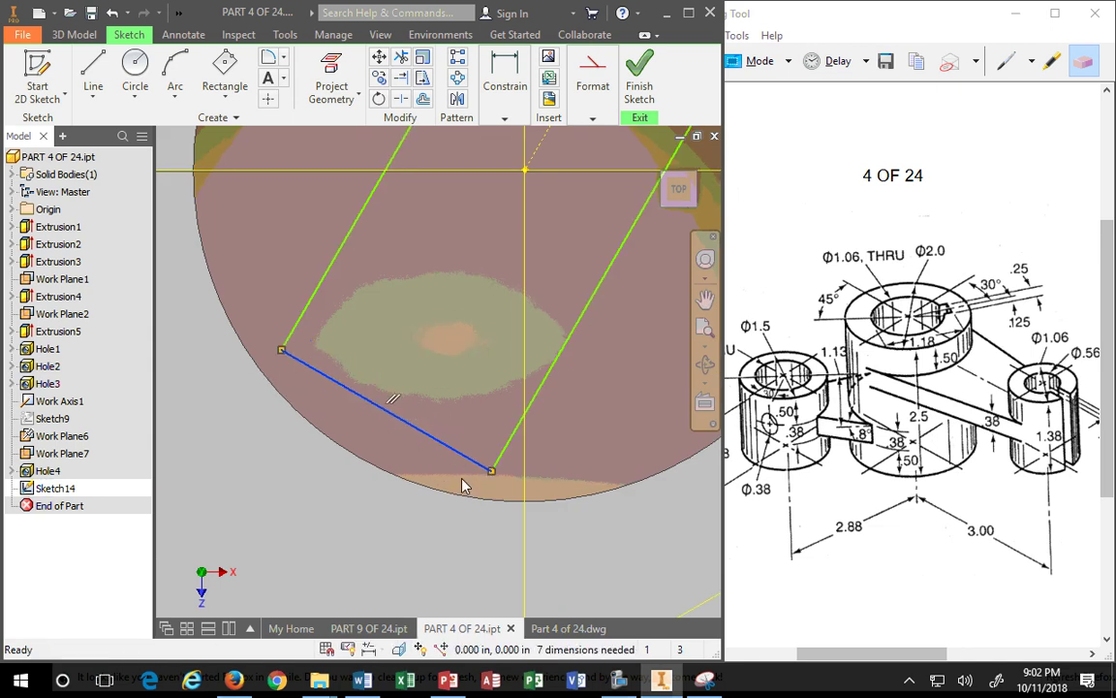
{"action": "left_click", "coordinate": [543, 524]}
Project the bore's edge into the sketch and make both lower rectangle corners coincident with it
{"action": "left_click", "coordinate": [327, 62]}
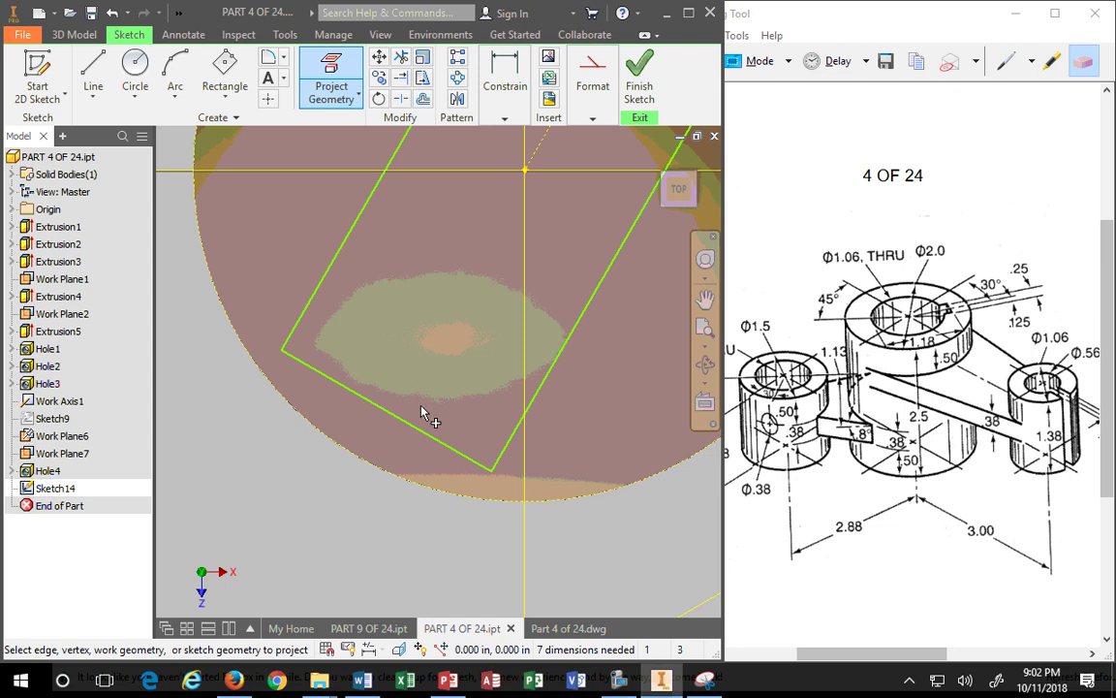
{"action": "key", "text": "Escape"}
{"action": "left_click_drag", "start_coordinate": [492, 472], "coordinate": [491, 471]}
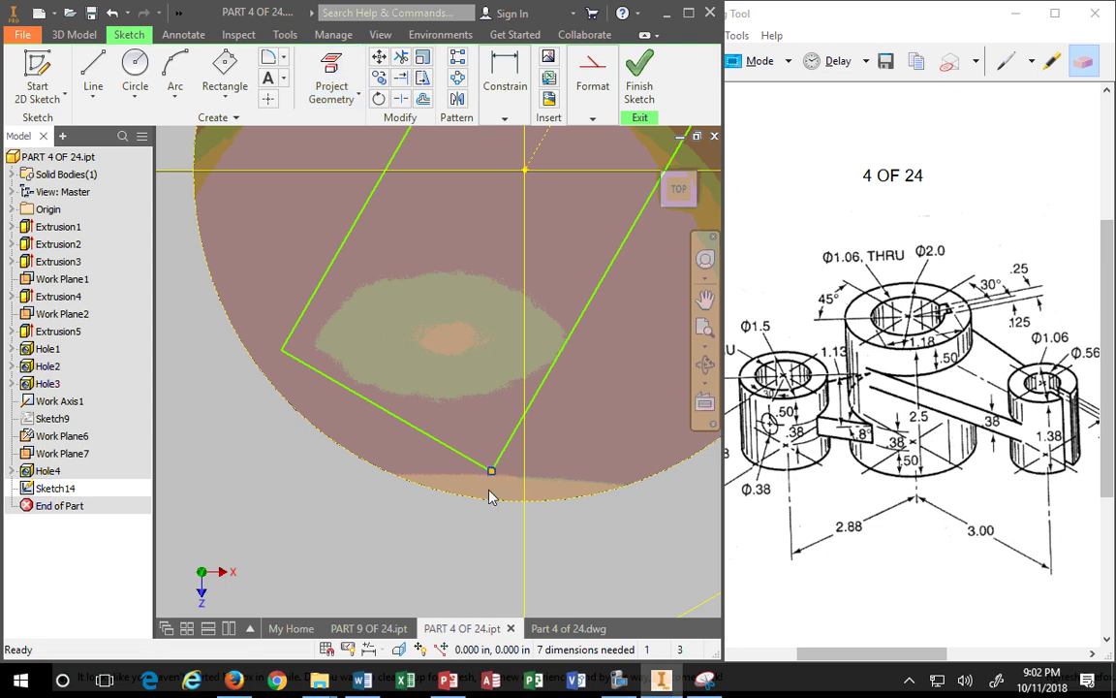
{"action": "left_click", "coordinate": [504, 117]}
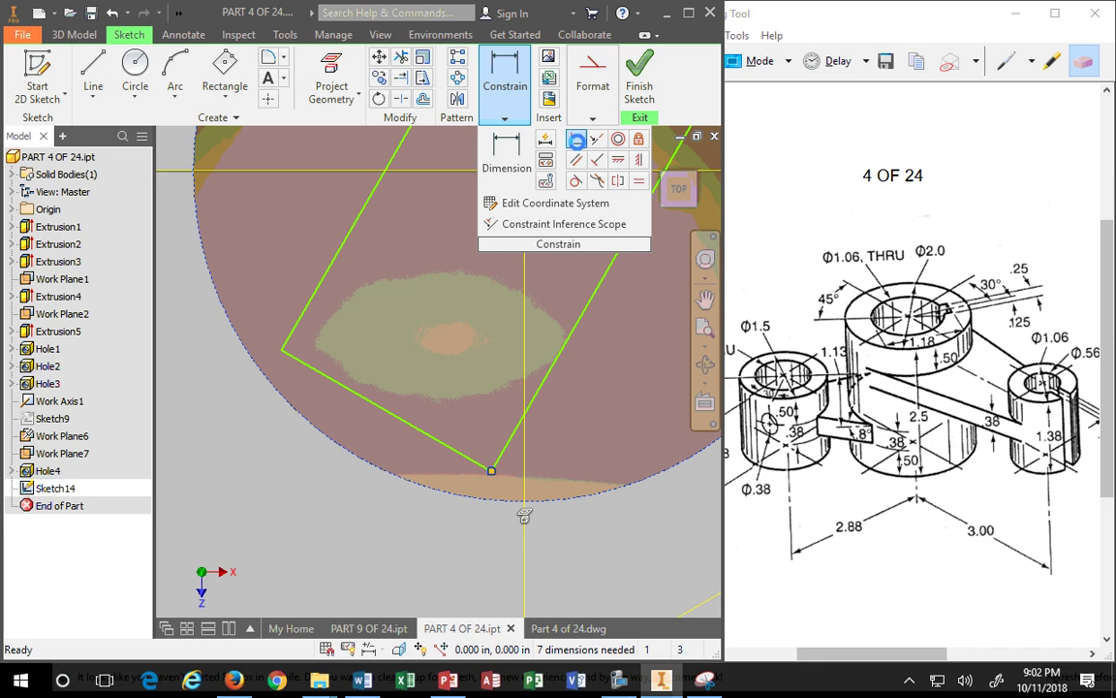
{"action": "left_click", "coordinate": [521, 505]}
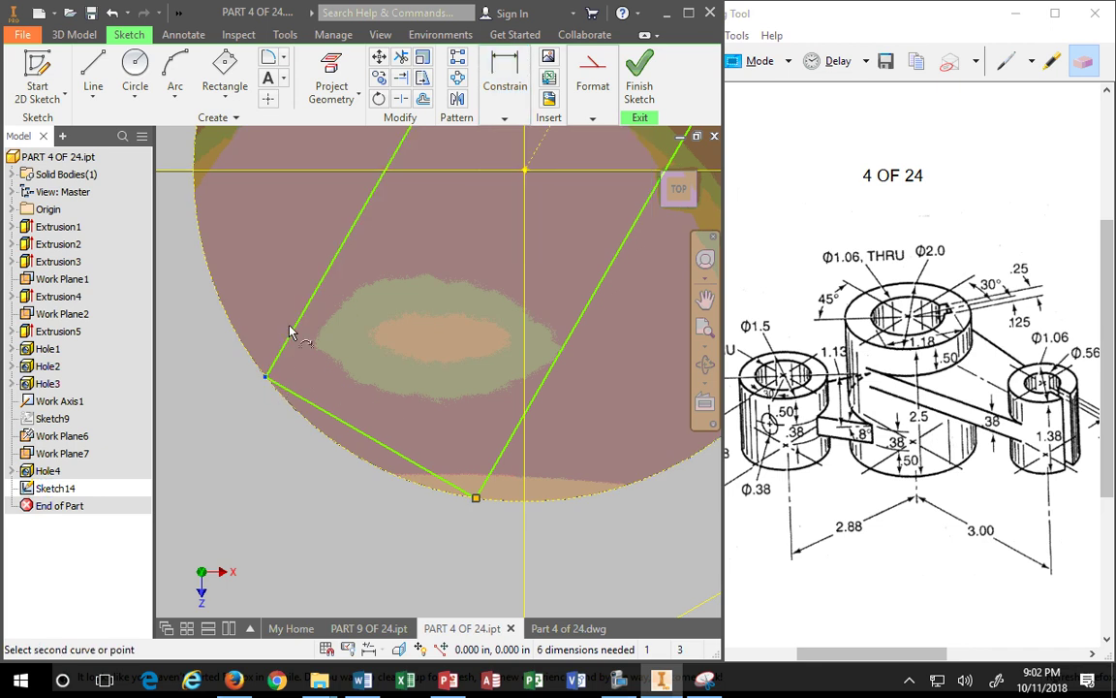
{"action": "left_click", "coordinate": [249, 354]}
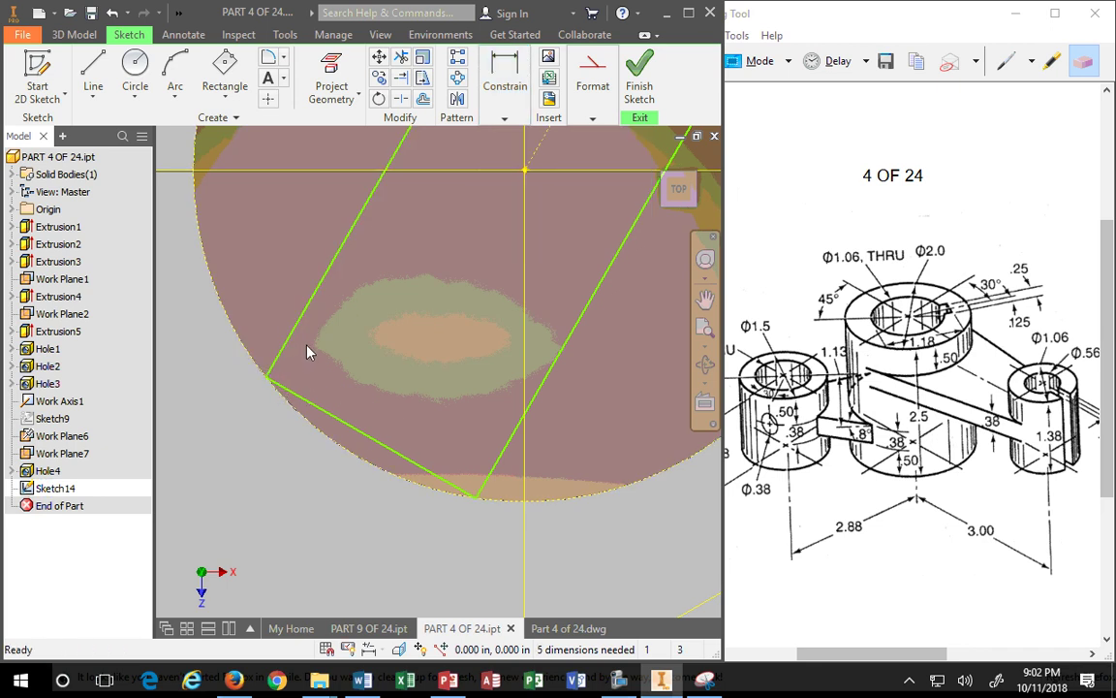
Move the rectangle's outer short edge slightly inward on the boss's ring face
{"action": "scroll", "coordinate": [307, 351], "scroll_direction": "up", "scroll_amount": 5}
{"action": "left_click_drag", "start_coordinate": [428, 225], "coordinate": [424, 236]}
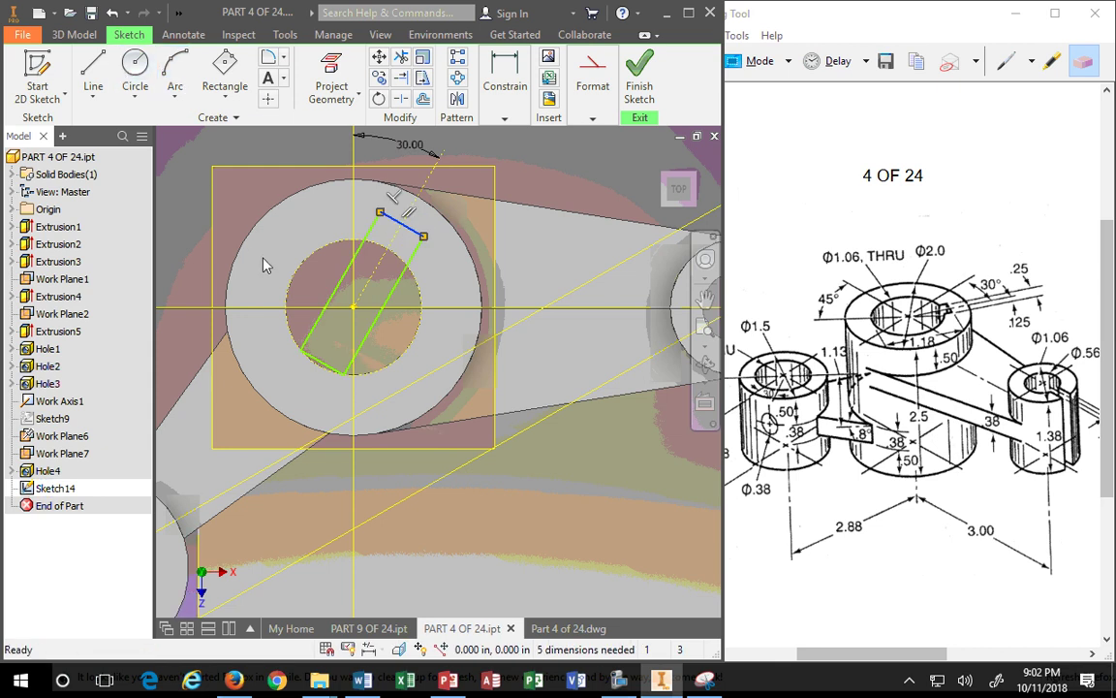
{"action": "left_click", "coordinate": [93, 94]}
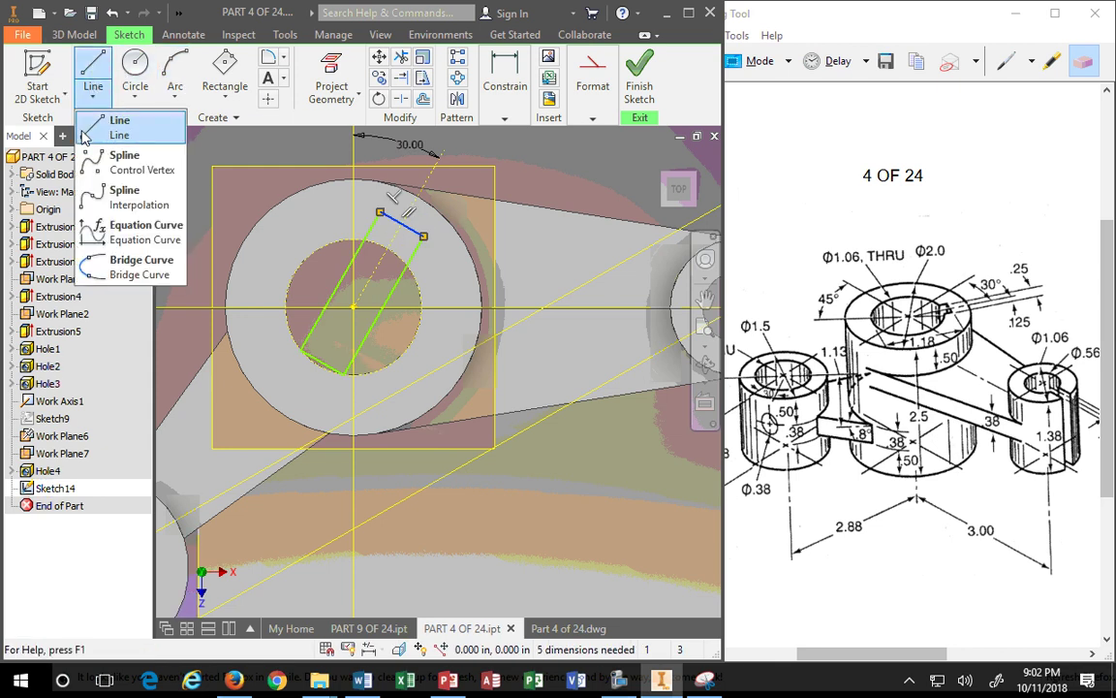
{"action": "left_click", "coordinate": [119, 126]}
{"action": "left_click", "coordinate": [354, 308]}
{"action": "scroll", "coordinate": [243, 472], "scroll_direction": "down", "scroll_amount": 3}
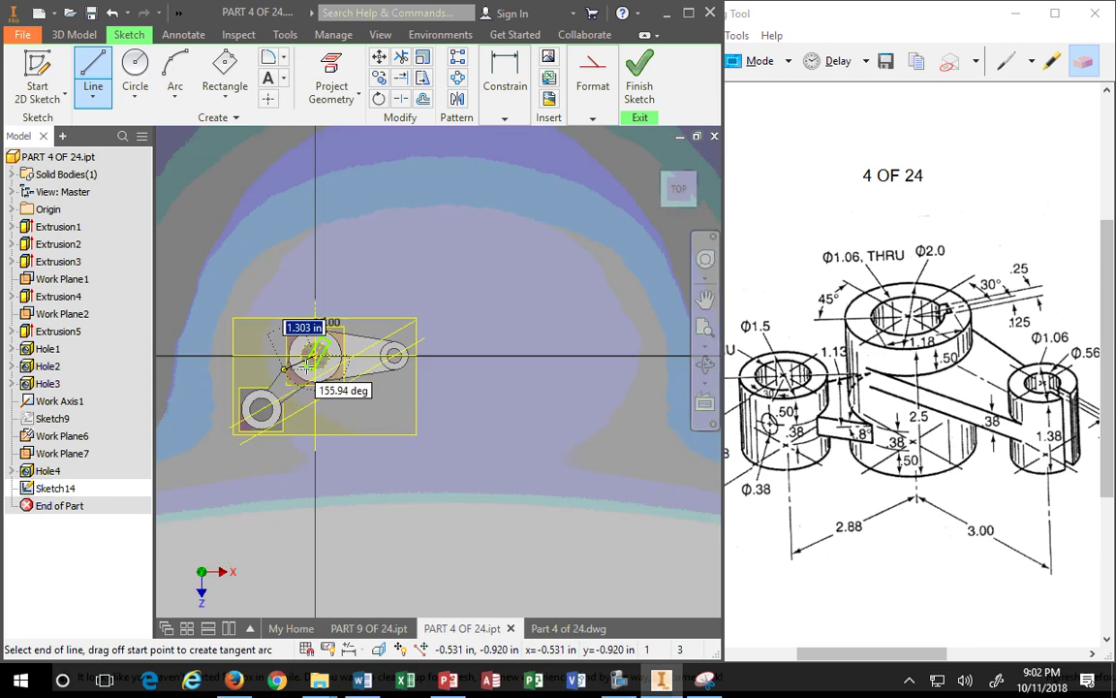
{"action": "scroll", "coordinate": [346, 364], "scroll_direction": "up", "scroll_amount": 8}
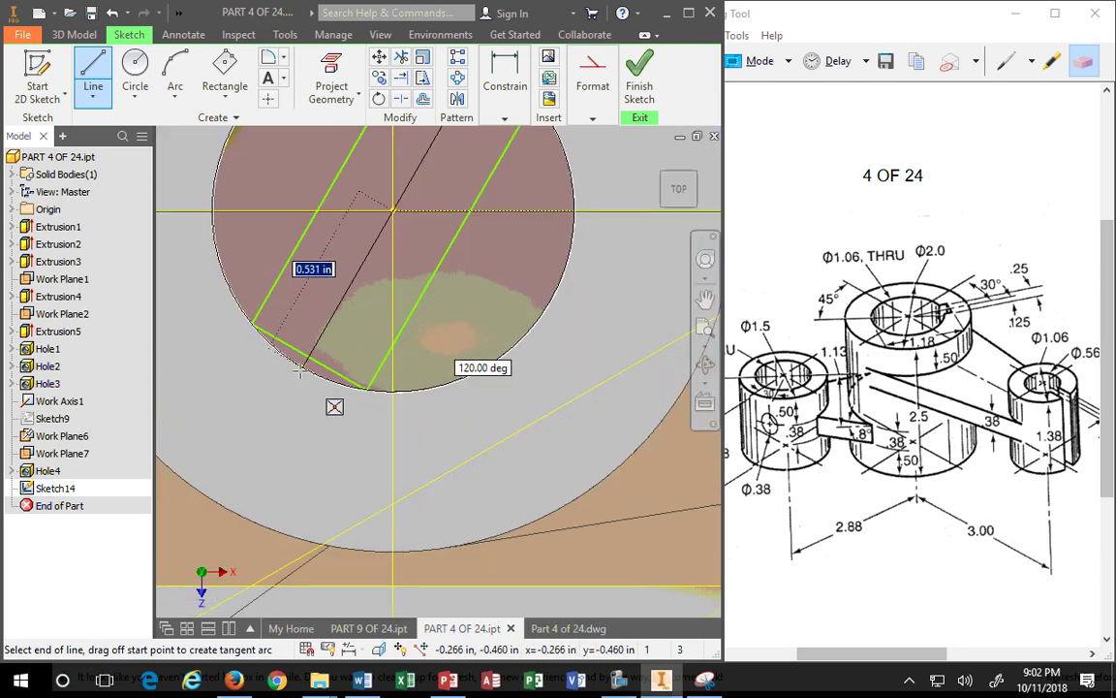
{"action": "key", "text": "Escape"}
{"action": "key", "text": "Escape"}
Draw a line from the bore's centre past the rectangle's lower short edge to the bore's edge
{"action": "scroll", "coordinate": [346, 390], "scroll_direction": "down", "scroll_amount": 2}
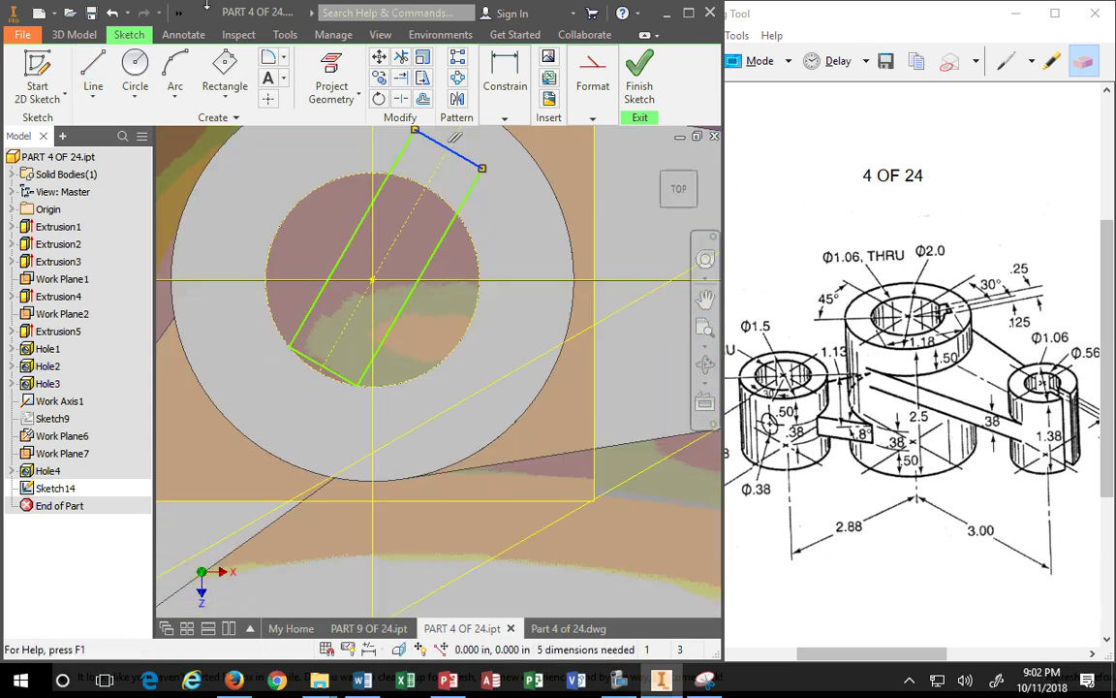
{"action": "left_click", "coordinate": [503, 117]}
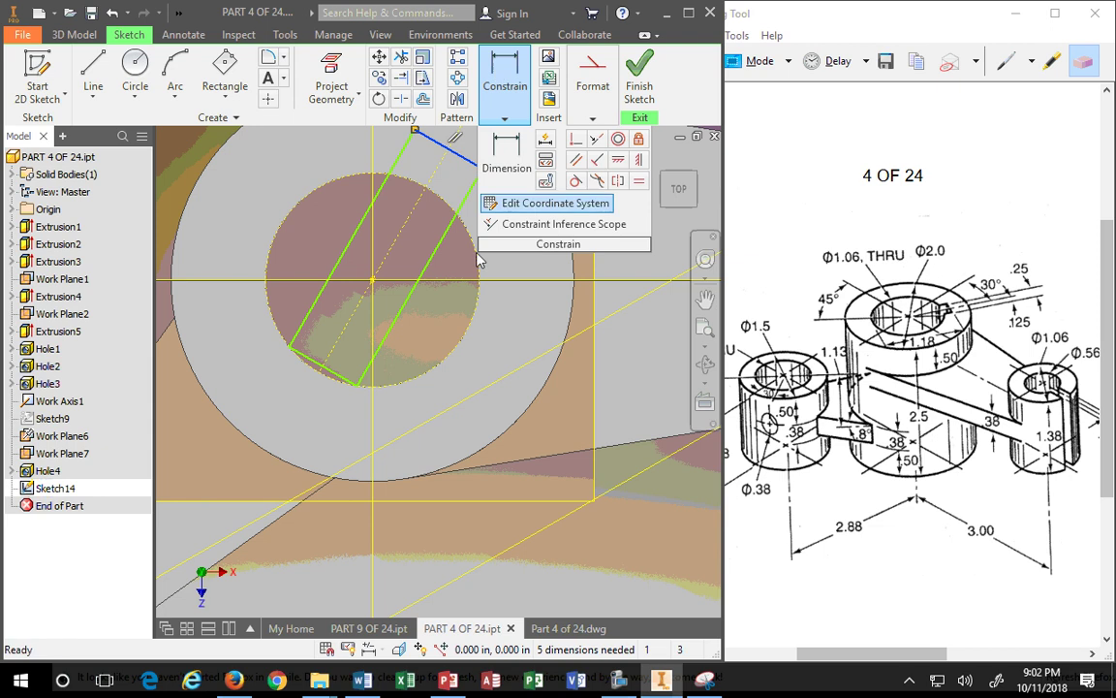
{"action": "scroll", "coordinate": [478, 260], "scroll_direction": "up", "scroll_amount": 2}
{"action": "scroll", "coordinate": [480, 252], "scroll_direction": "down", "scroll_amount": 4}
{"action": "scroll", "coordinate": [469, 194], "scroll_direction": "up", "scroll_amount": 1}
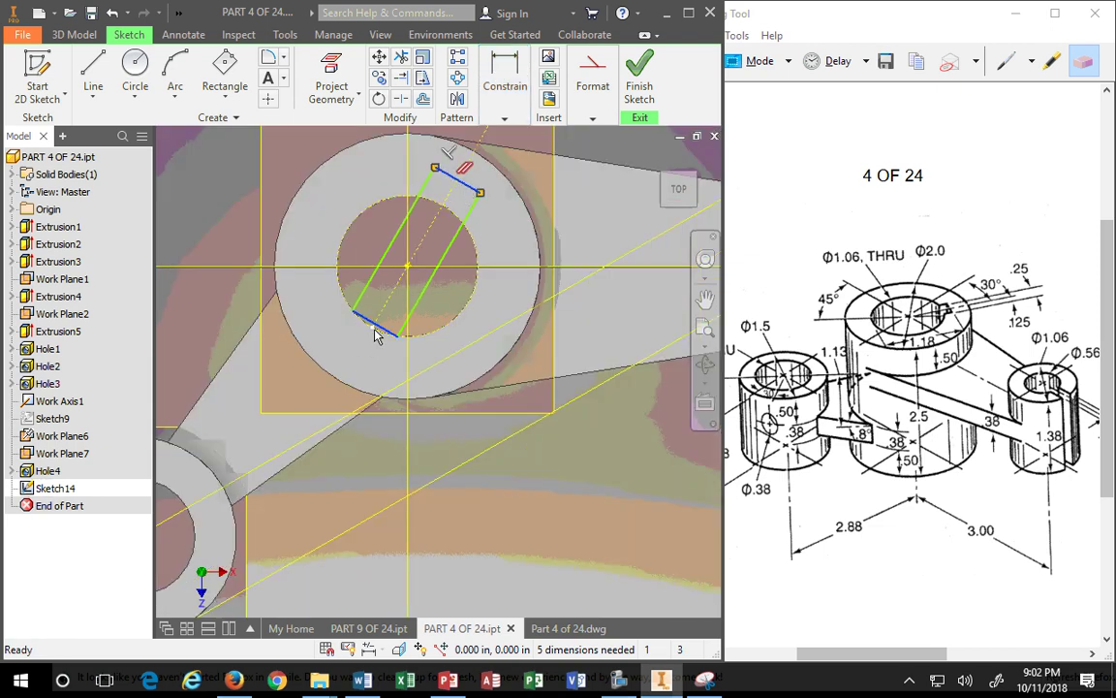
{"action": "key", "text": "Escape"}
Dimension the distance from the rectangle's outer short edge to the centre line's endpoint on the bore as 1.18 in
{"action": "left_click", "coordinate": [504, 116]}
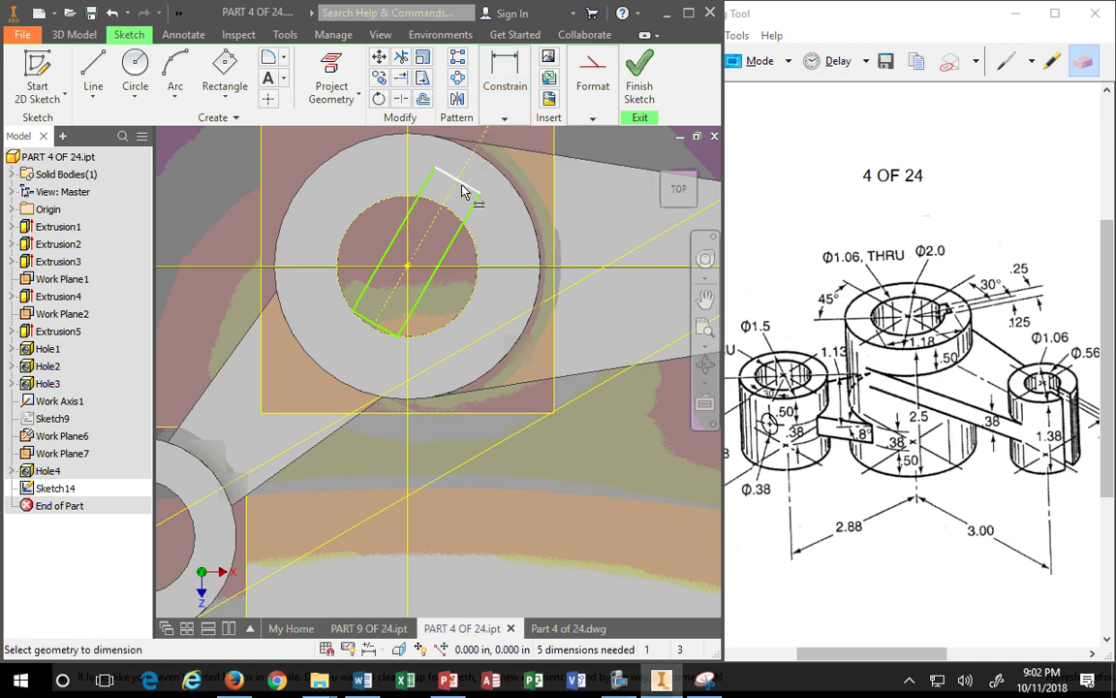
{"action": "left_click", "coordinate": [378, 334]}
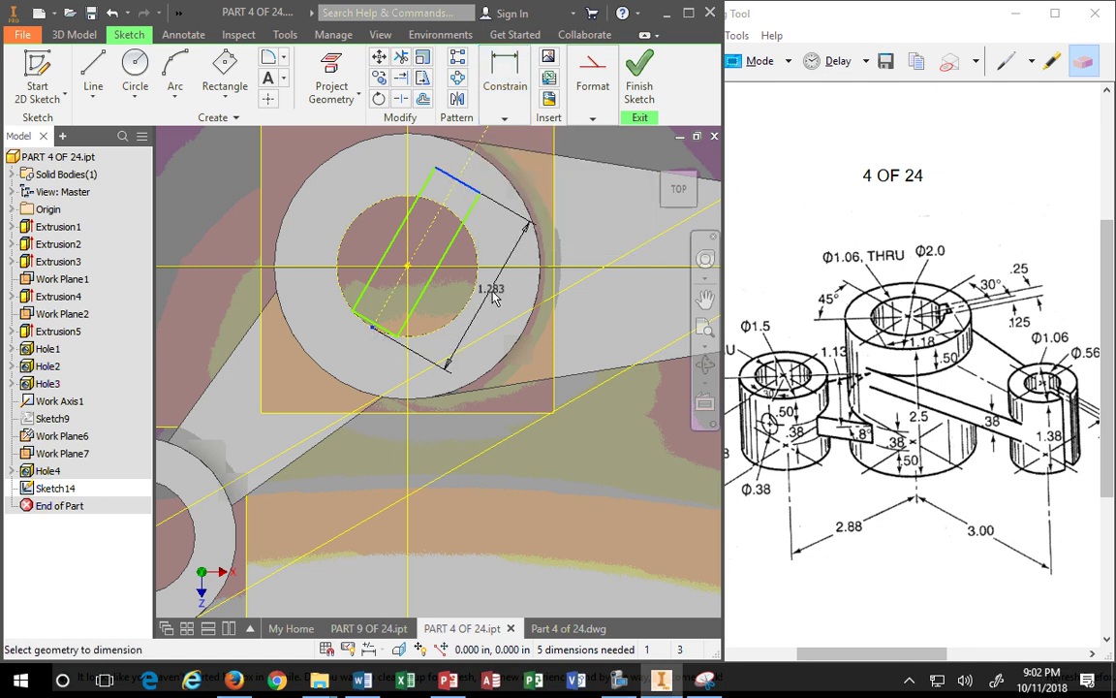
{"action": "left_click", "coordinate": [489, 301]}
{"action": "type", "text": "1.1"}
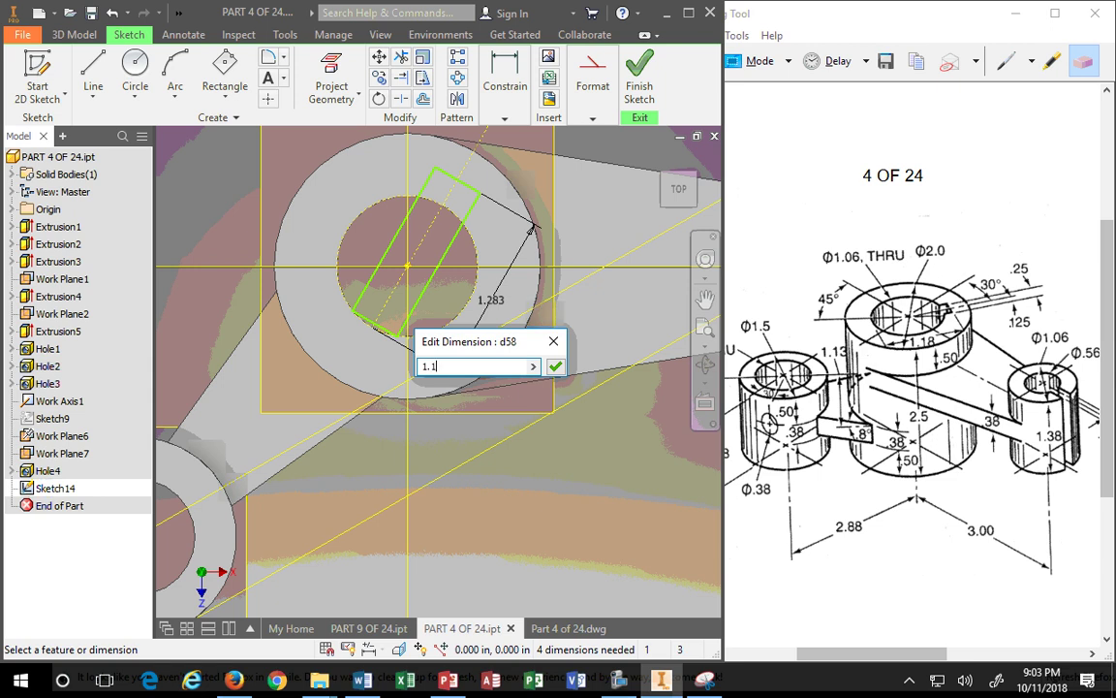
{"action": "type", "text": "8"}
{"action": "key", "text": "Return"}
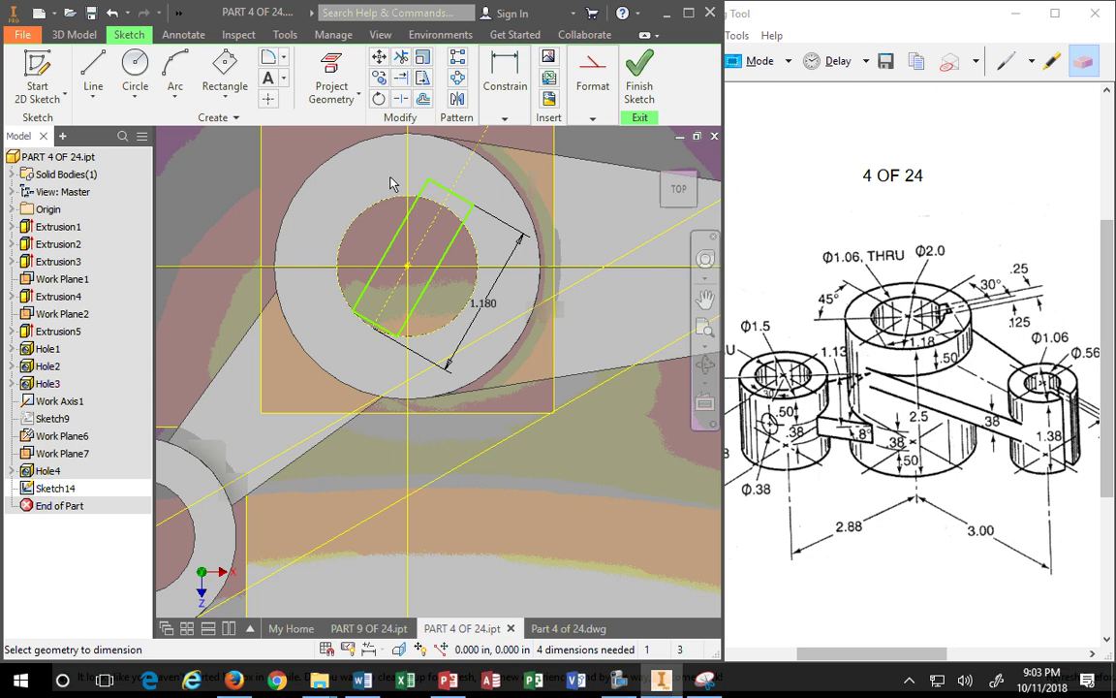
Dimension the rectangle's width between its two long edges as .25 in
{"action": "left_click", "coordinate": [400, 231]}
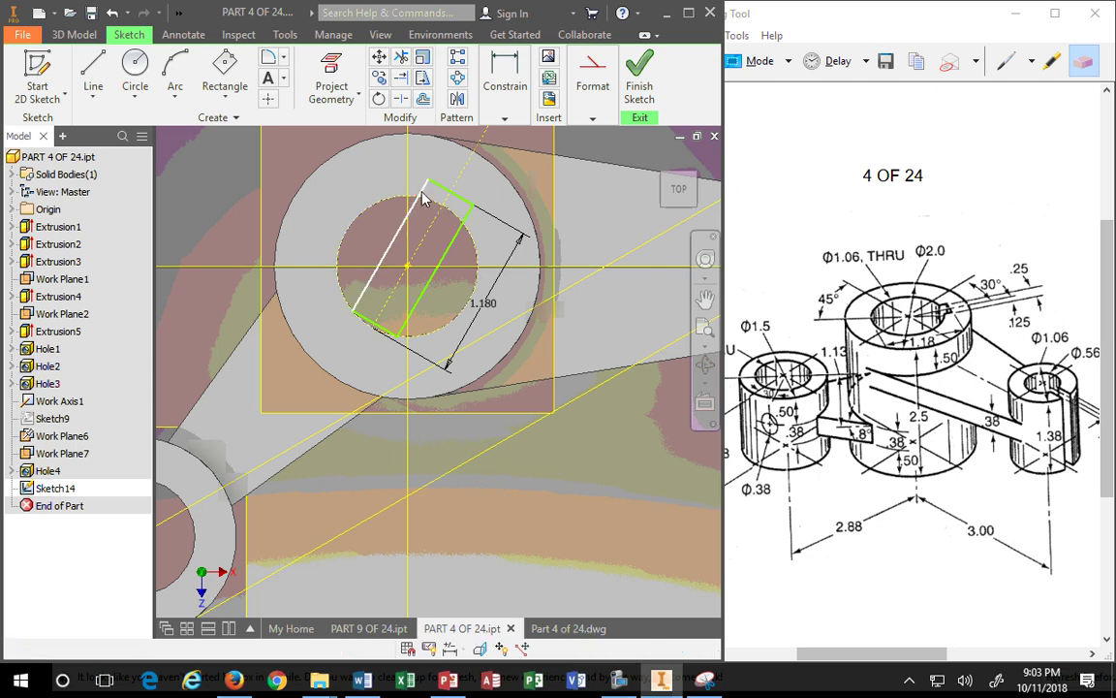
{"action": "left_click", "coordinate": [477, 173]}
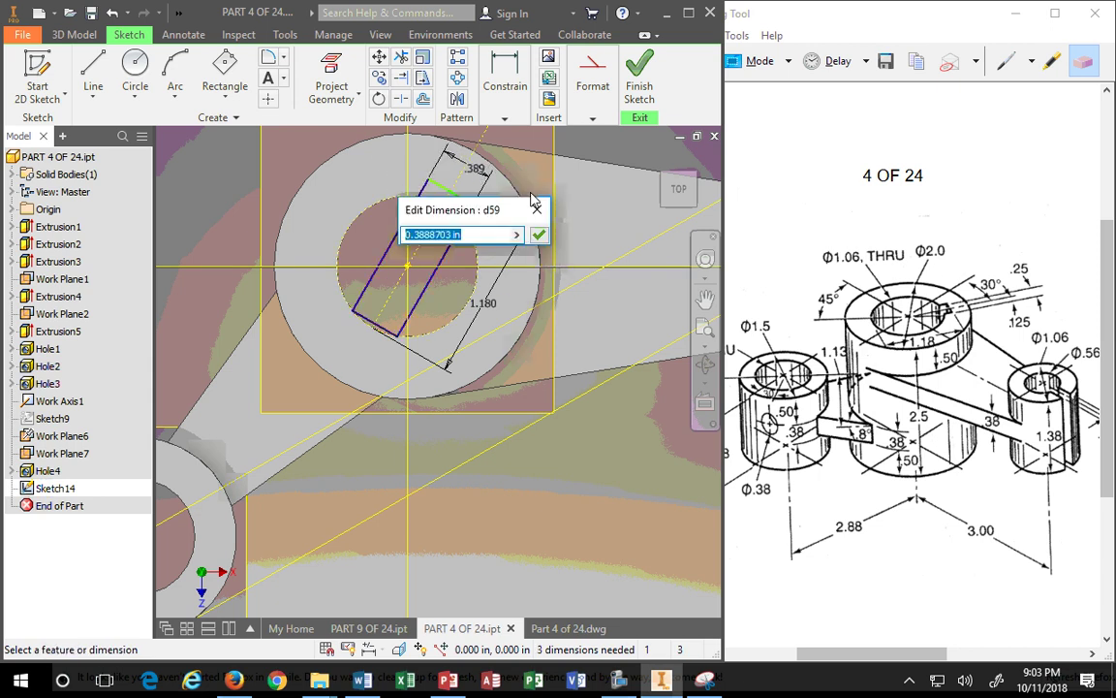
{"action": "type", "text": ".25"}
{"action": "key", "text": "Return"}
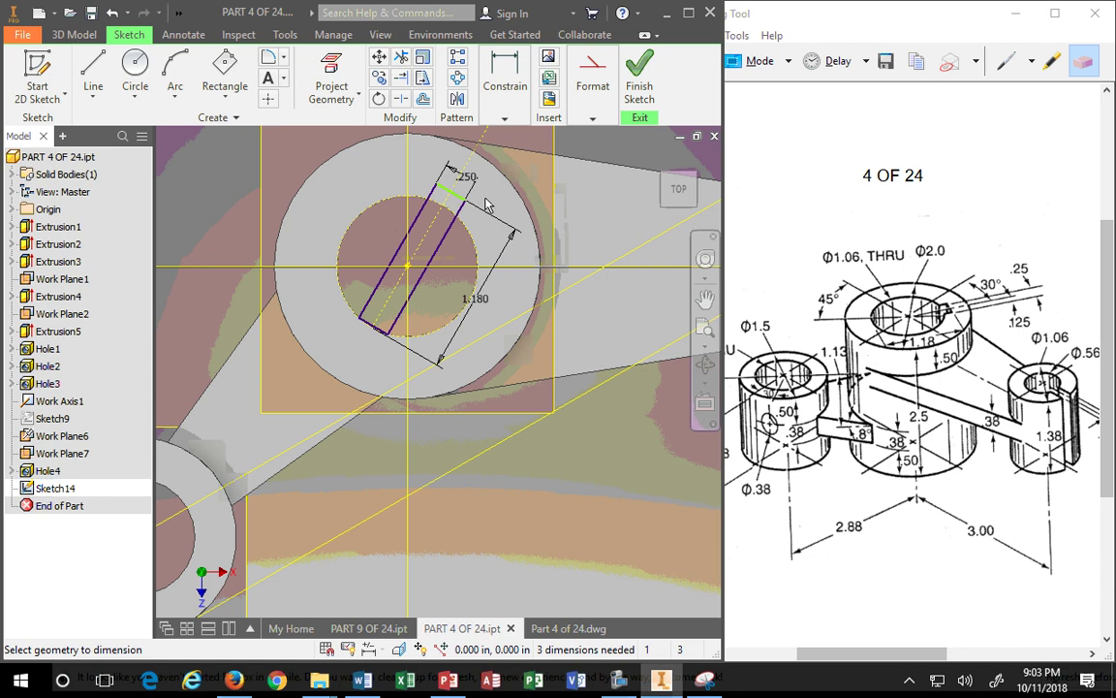
Make the line from the bore's centre collinear with the 30° construction line so the rectangle is centred on it
{"action": "left_click_drag", "start_coordinate": [456, 201], "coordinate": [450, 289]}
{"action": "scroll", "coordinate": [458, 274], "scroll_direction": "up", "scroll_amount": 3}
{"action": "scroll", "coordinate": [458, 274], "scroll_direction": "down", "scroll_amount": 3}
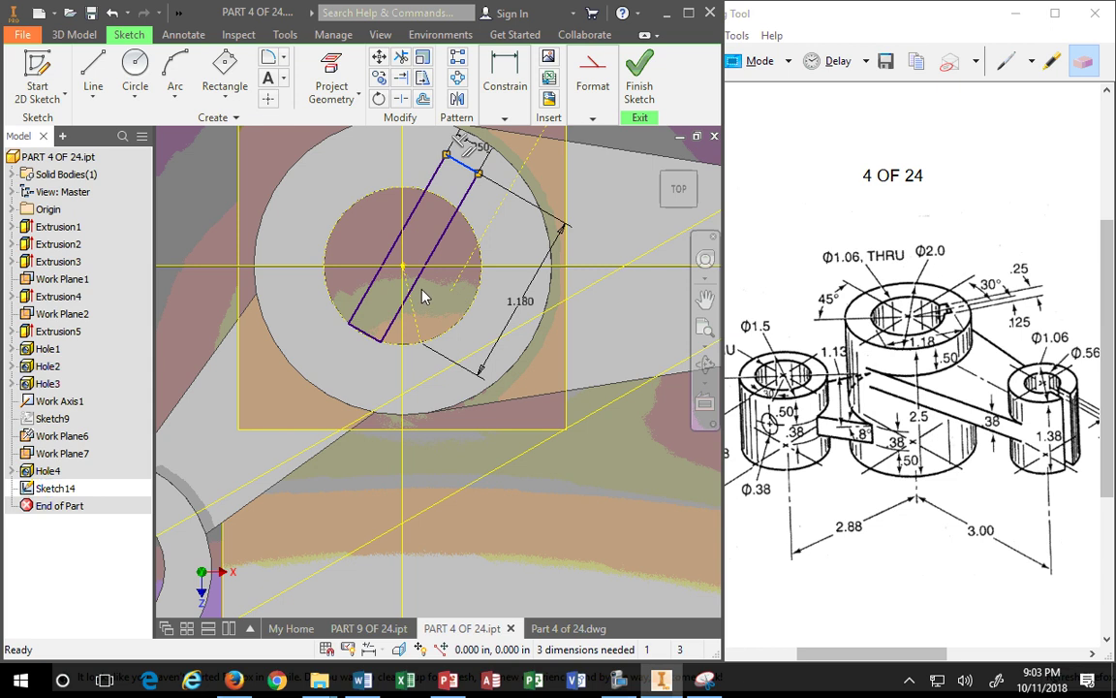
{"action": "scroll", "coordinate": [423, 297], "scroll_direction": "down", "scroll_amount": 2}
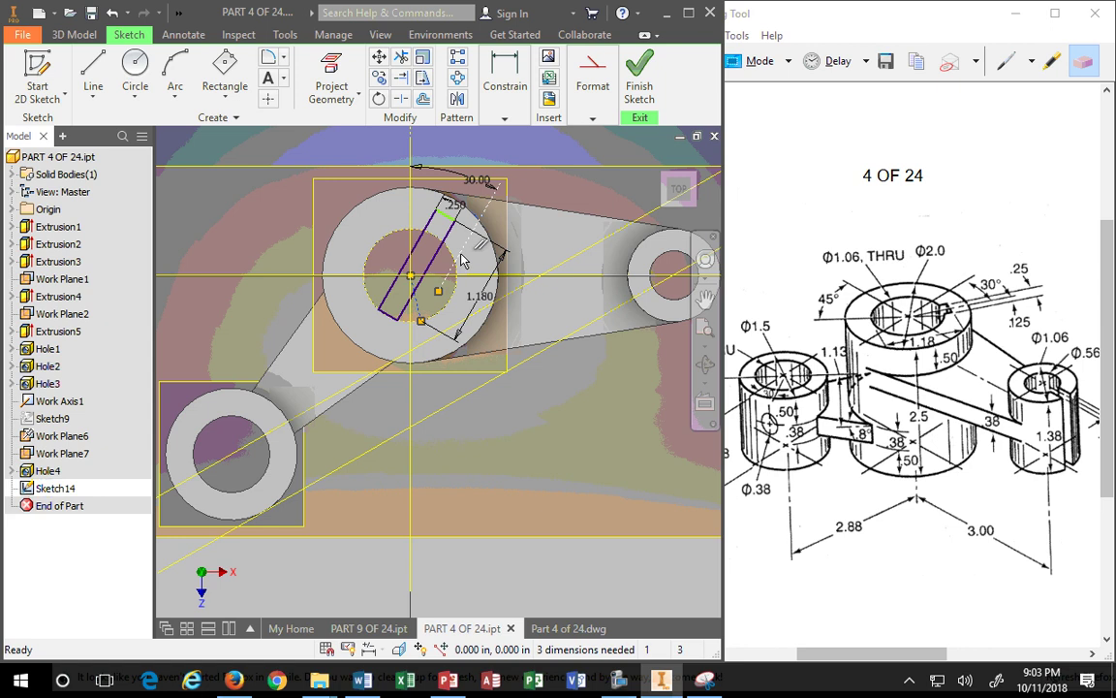
{"action": "left_click", "coordinate": [504, 117]}
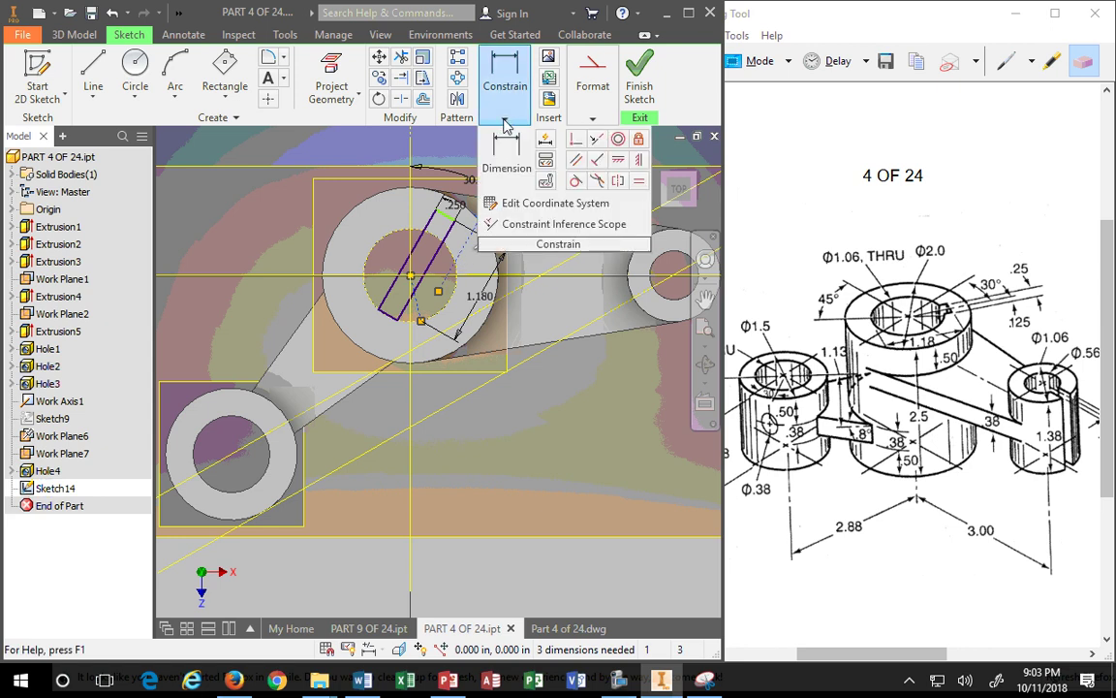
{"action": "left_click", "coordinate": [597, 143]}
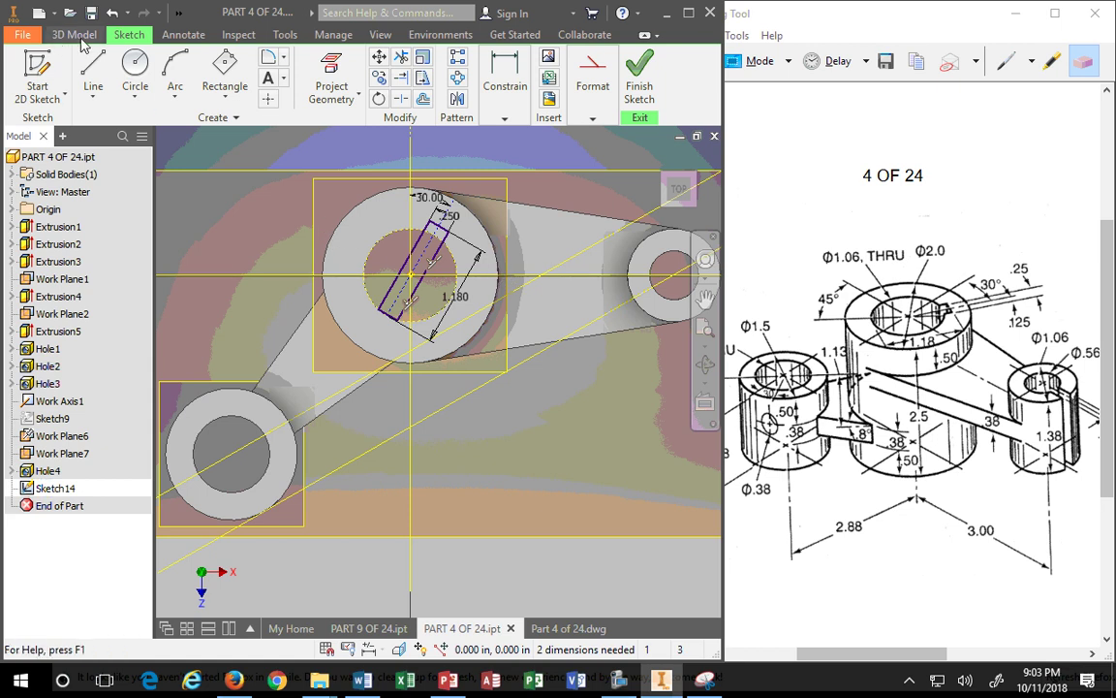
Cut the keyway rectangle down through the large boss with an Extrude cut using the All extent
{"action": "left_click", "coordinate": [77, 35]}
{"action": "left_click", "coordinate": [98, 97]}
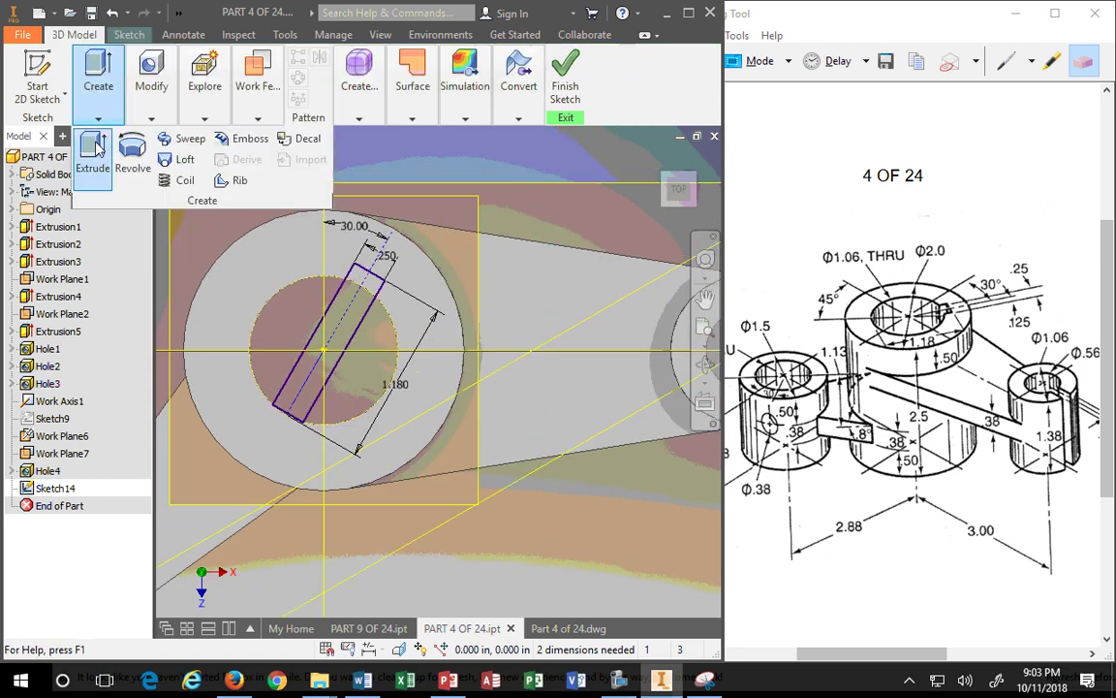
{"action": "left_click", "coordinate": [94, 151]}
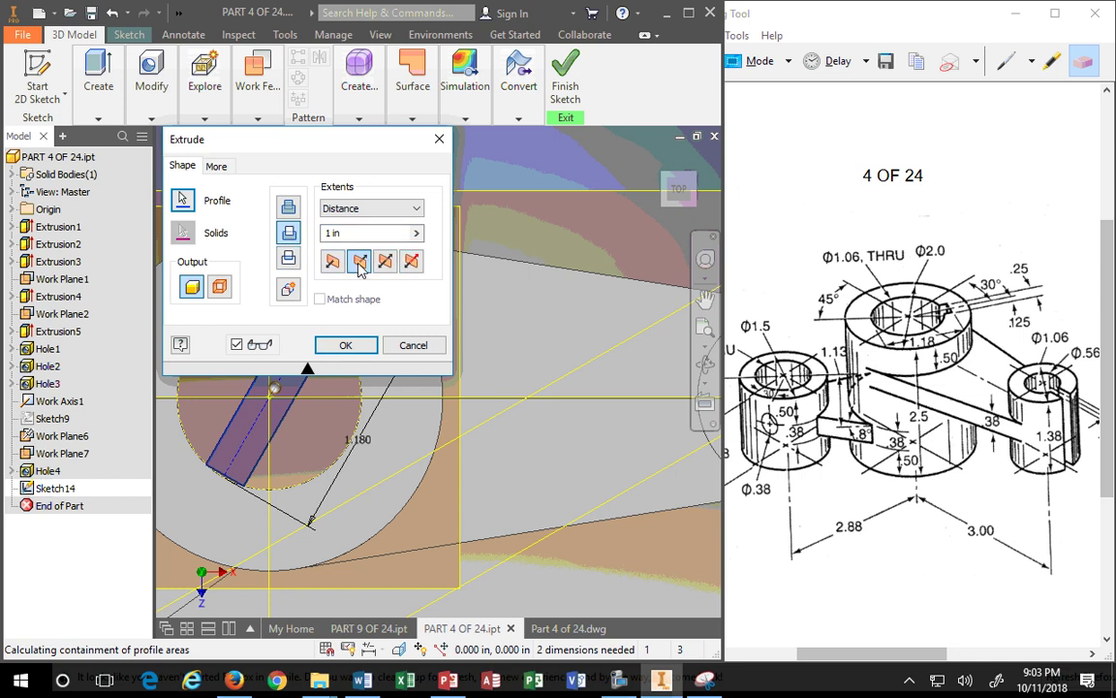
{"action": "left_click", "coordinate": [392, 208]}
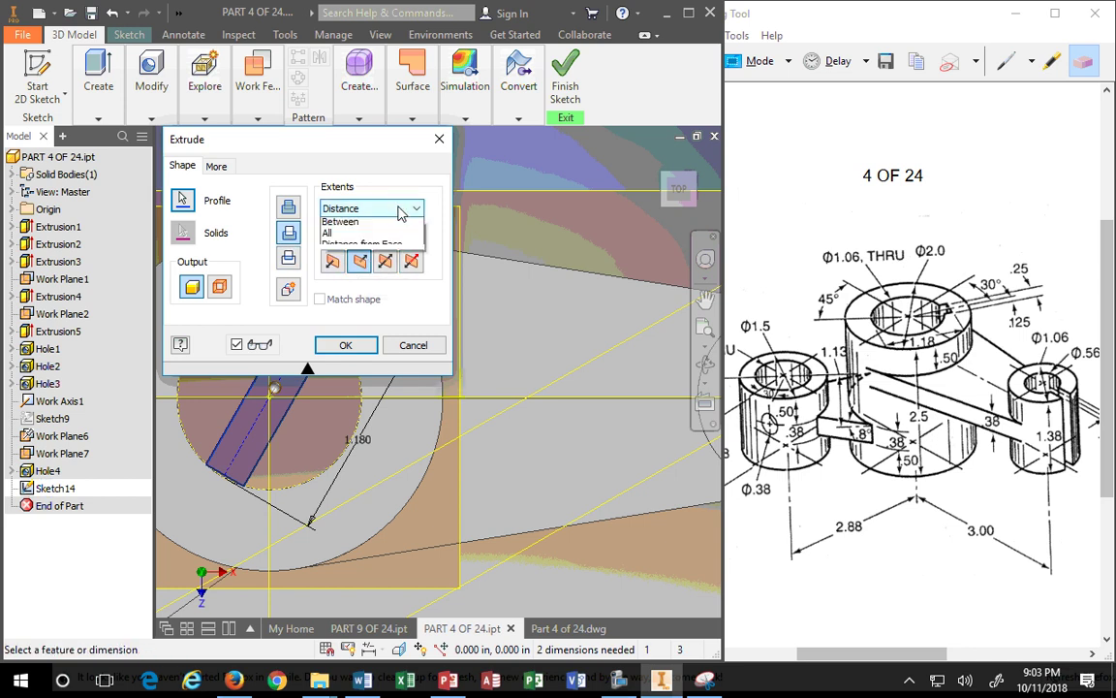
{"action": "left_click", "coordinate": [336, 271]}
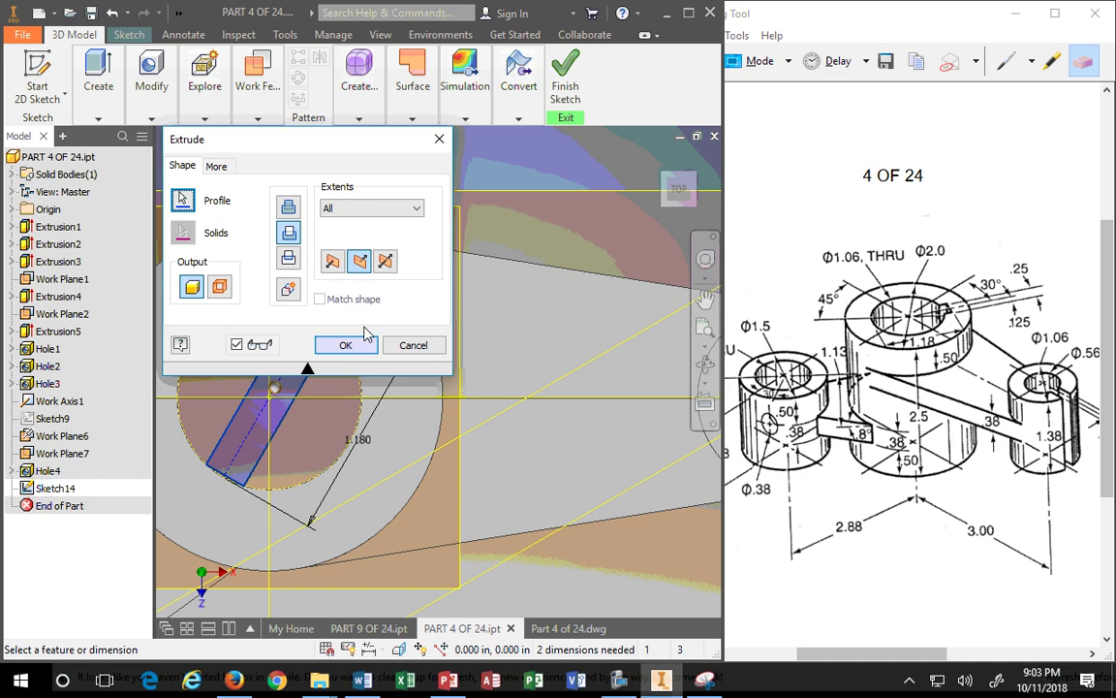
{"action": "left_click_drag", "start_coordinate": [337, 138], "coordinate": [131, 69]}
{"action": "left_click", "coordinate": [657, 160]}
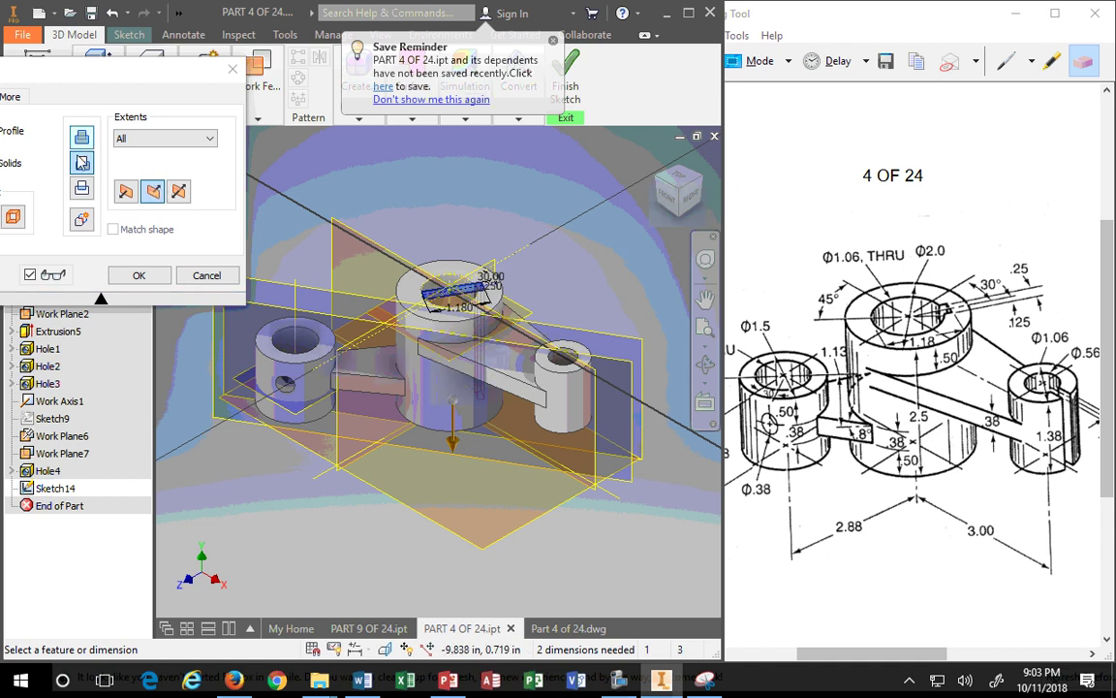
{"action": "left_click", "coordinate": [139, 275]}
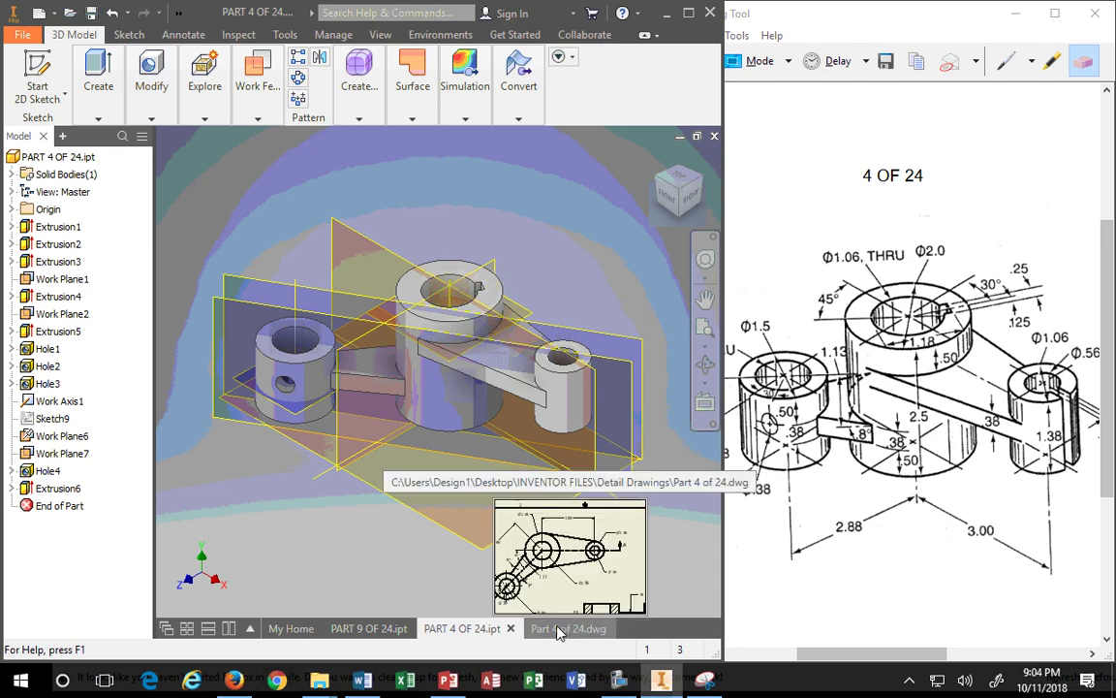
Switch to Part 4 of 24.dwg and retrieve the keyway's 30°, .25 and 1.18 model dimensions into the top view
{"action": "left_click", "coordinate": [559, 629]}
{"action": "scroll", "coordinate": [322, 279], "scroll_direction": "up", "scroll_amount": 3}
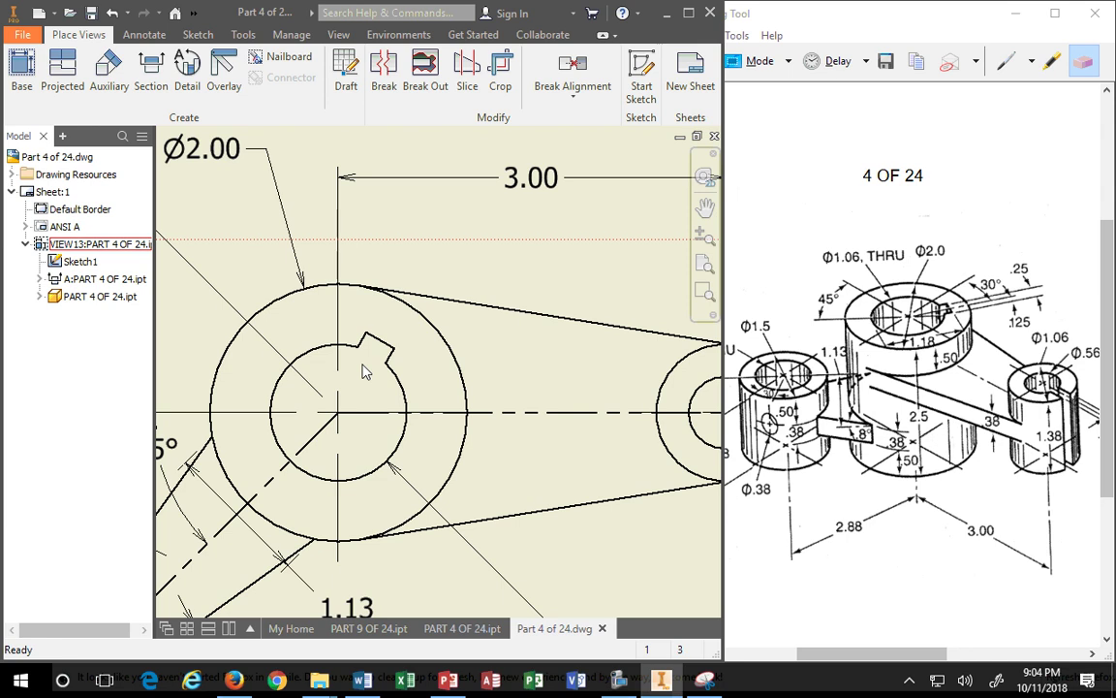
{"action": "scroll", "coordinate": [385, 417], "scroll_direction": "down", "scroll_amount": 3}
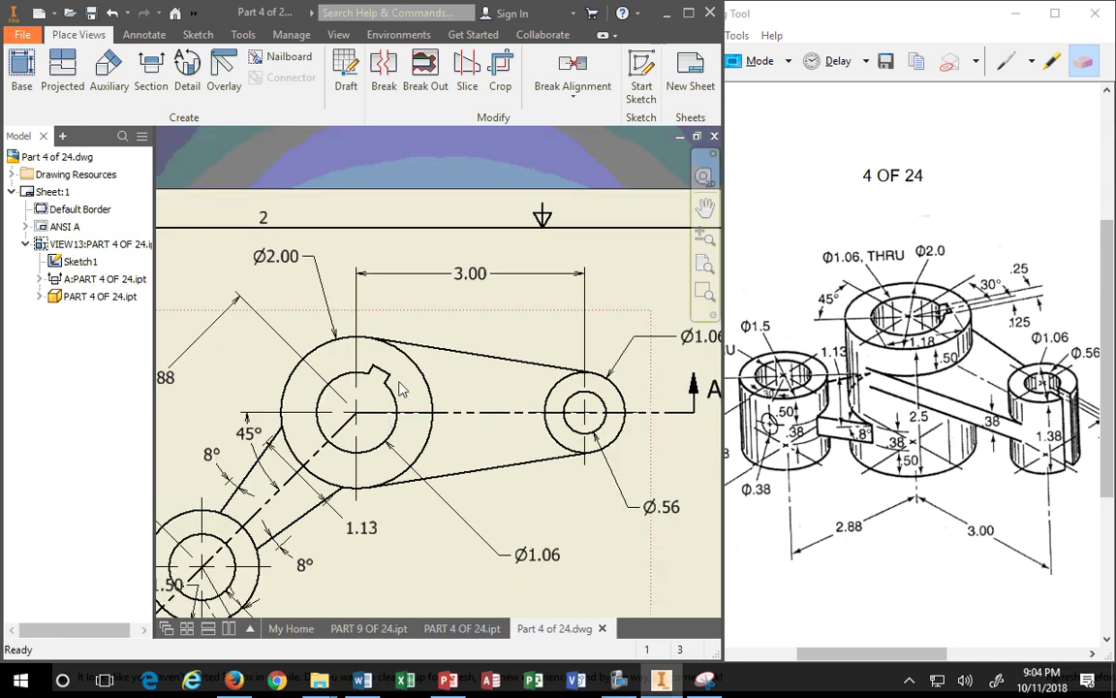
{"action": "right_click", "coordinate": [437, 324]}
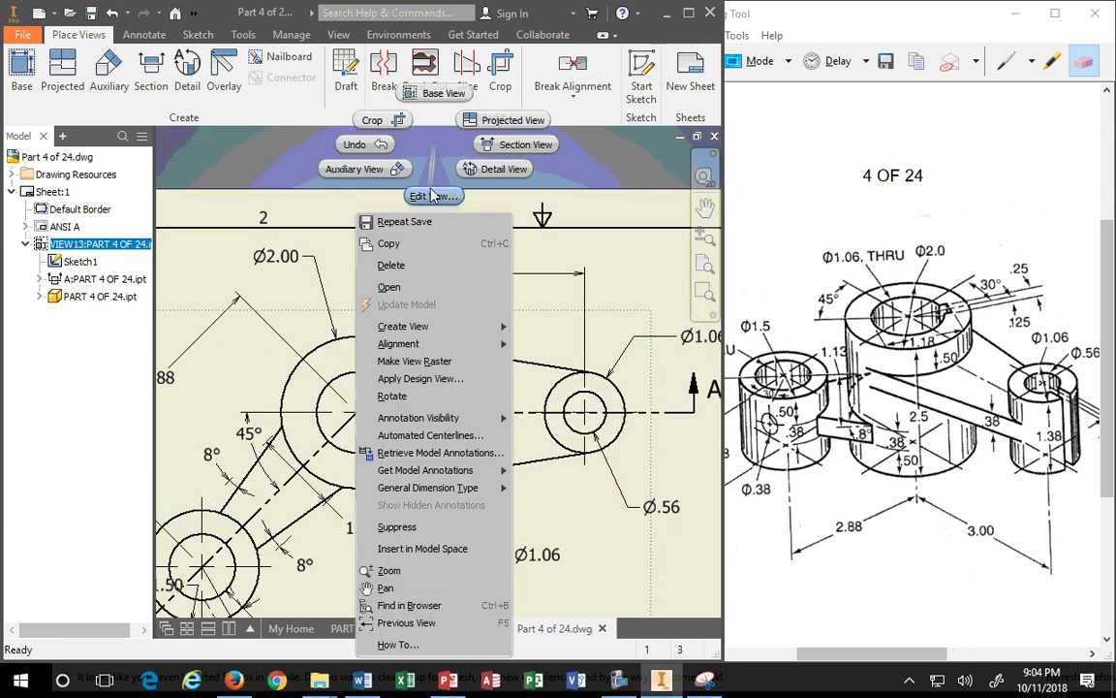
{"action": "left_click", "coordinate": [432, 453]}
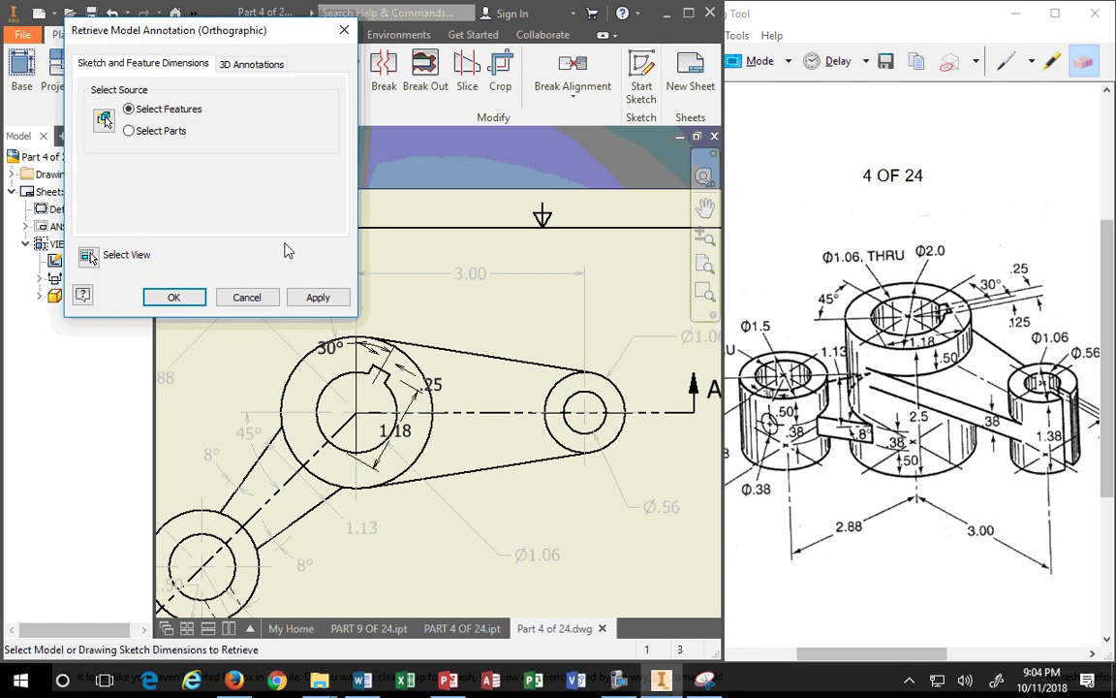
{"action": "left_click", "coordinate": [316, 300]}
{"action": "left_click", "coordinate": [246, 297]}
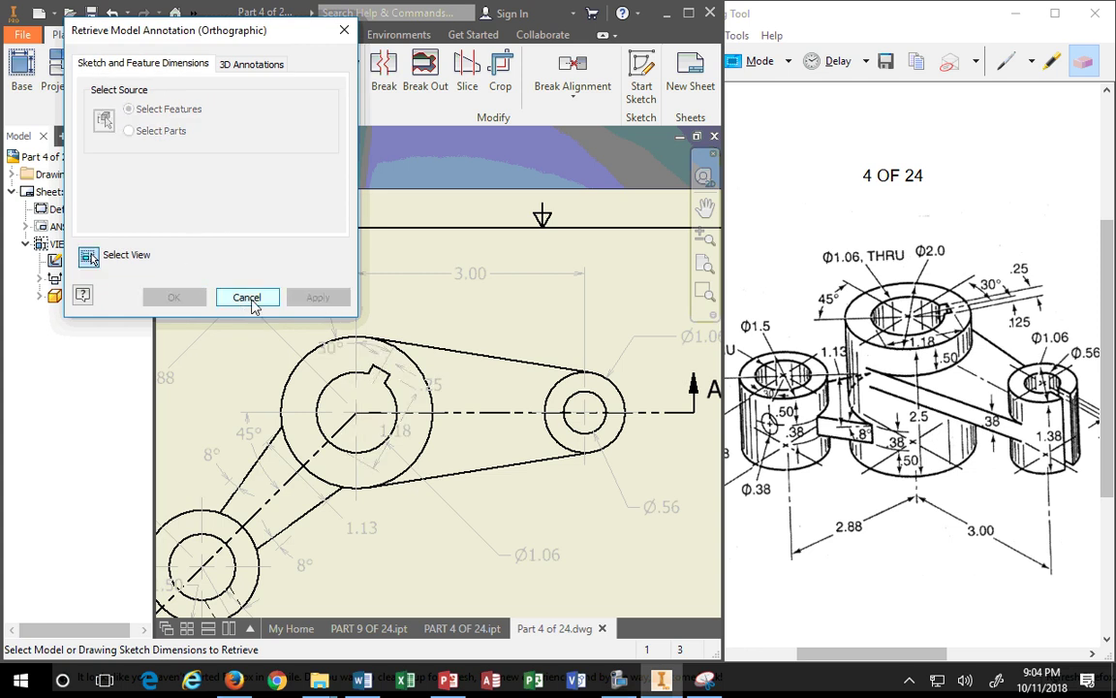
Move the keyway's 30° and .25 dimensions above the large boss and its 1.18 dimension to the boss's lower right
{"action": "scroll", "coordinate": [436, 491], "scroll_direction": "down", "scroll_amount": 3}
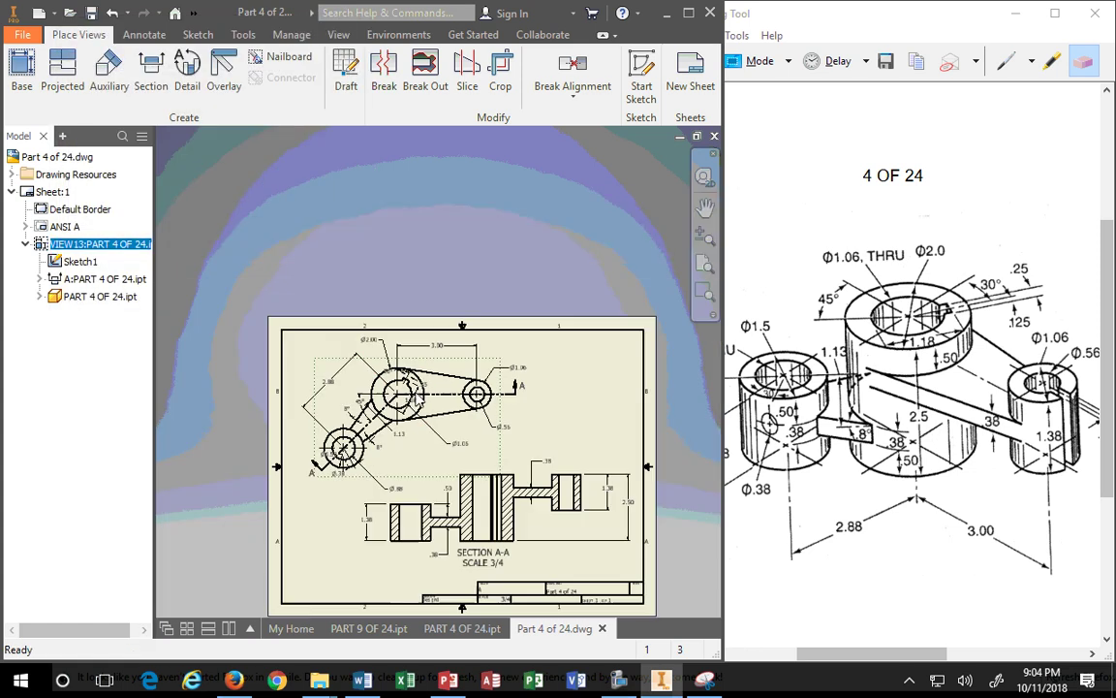
{"action": "scroll", "coordinate": [398, 405], "scroll_direction": "up", "scroll_amount": 4}
{"action": "mouse_move", "coordinate": [388, 408]}
{"action": "left_mouse_down"}
{"action": "mouse_move", "coordinate": [397, 405]}
{"action": "mouse_move", "coordinate": [329, 248]}
{"action": "mouse_move", "coordinate": [339, 283]}
{"action": "mouse_move", "coordinate": [334, 260]}
{"action": "mouse_move", "coordinate": [410, 258]}
{"action": "left_mouse_up"}
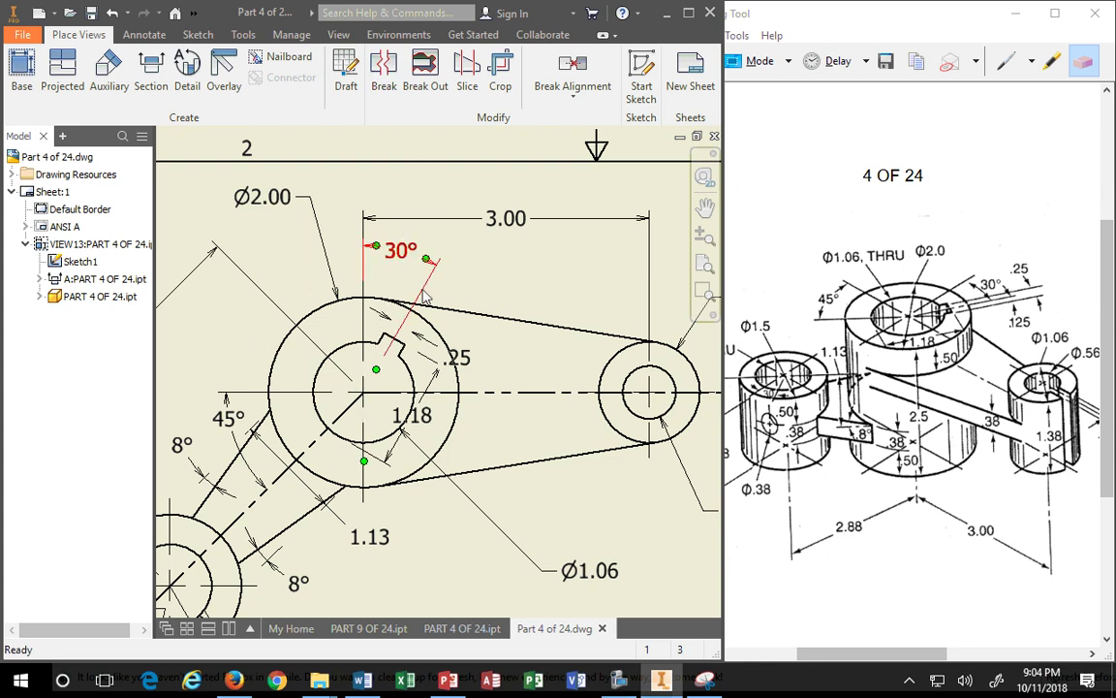
{"action": "scroll", "coordinate": [421, 354], "scroll_direction": "up", "scroll_amount": 4}
{"action": "left_click_drag", "start_coordinate": [549, 382], "coordinate": [664, 177]}
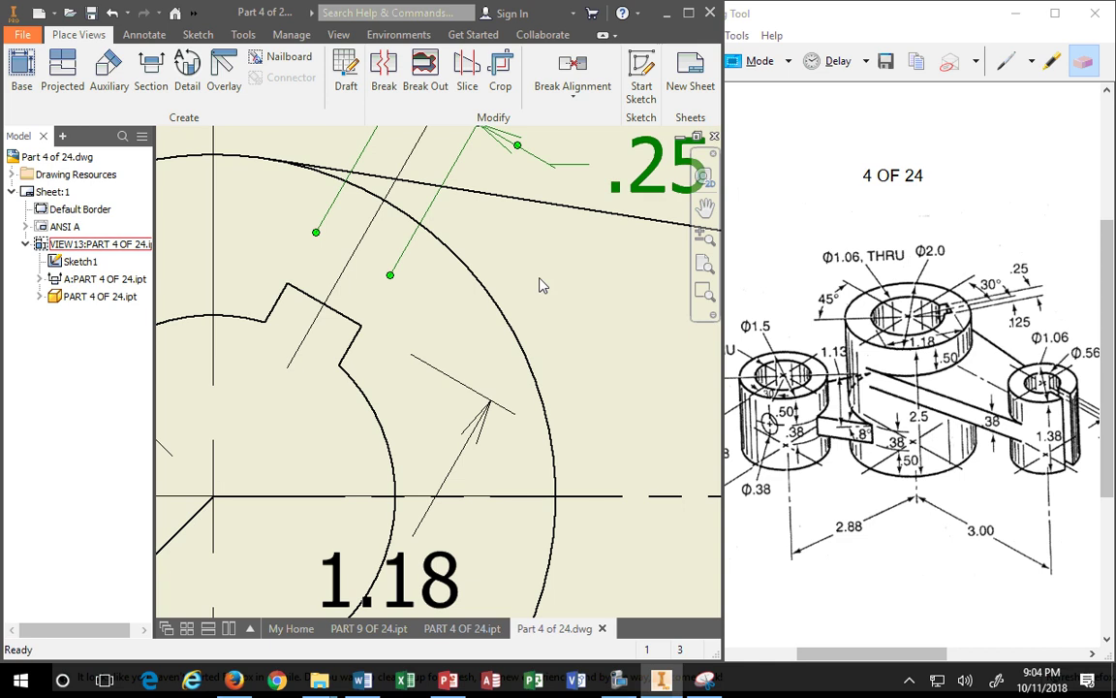
{"action": "scroll", "coordinate": [538, 289], "scroll_direction": "down", "scroll_amount": 4}
{"action": "left_click_drag", "start_coordinate": [505, 363], "coordinate": [596, 415]}
Reposition the large boss's Ø1.06 and Ø2.00 leader dimensions to its upper left, with Ø2.00 above Ø1.06
{"action": "left_click_drag", "start_coordinate": [630, 465], "coordinate": [506, 485]}
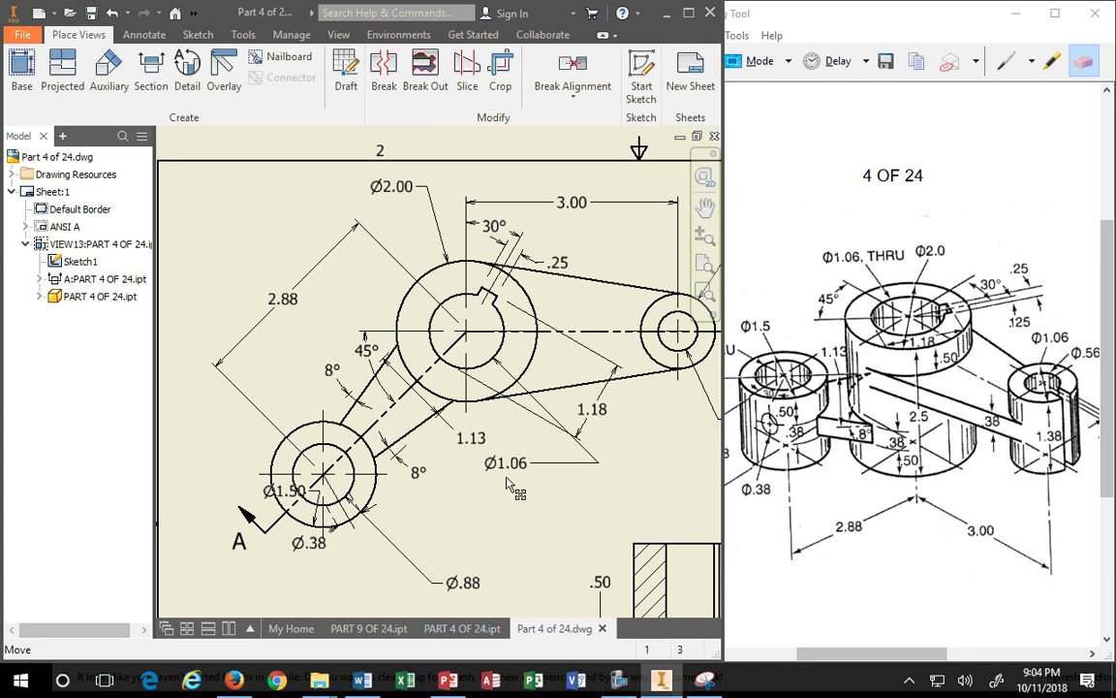
{"action": "left_click_drag", "start_coordinate": [551, 428], "coordinate": [346, 165]}
{"action": "scroll", "coordinate": [368, 193], "scroll_direction": "down", "scroll_amount": 3}
{"action": "scroll", "coordinate": [376, 202], "scroll_direction": "up", "scroll_amount": 4}
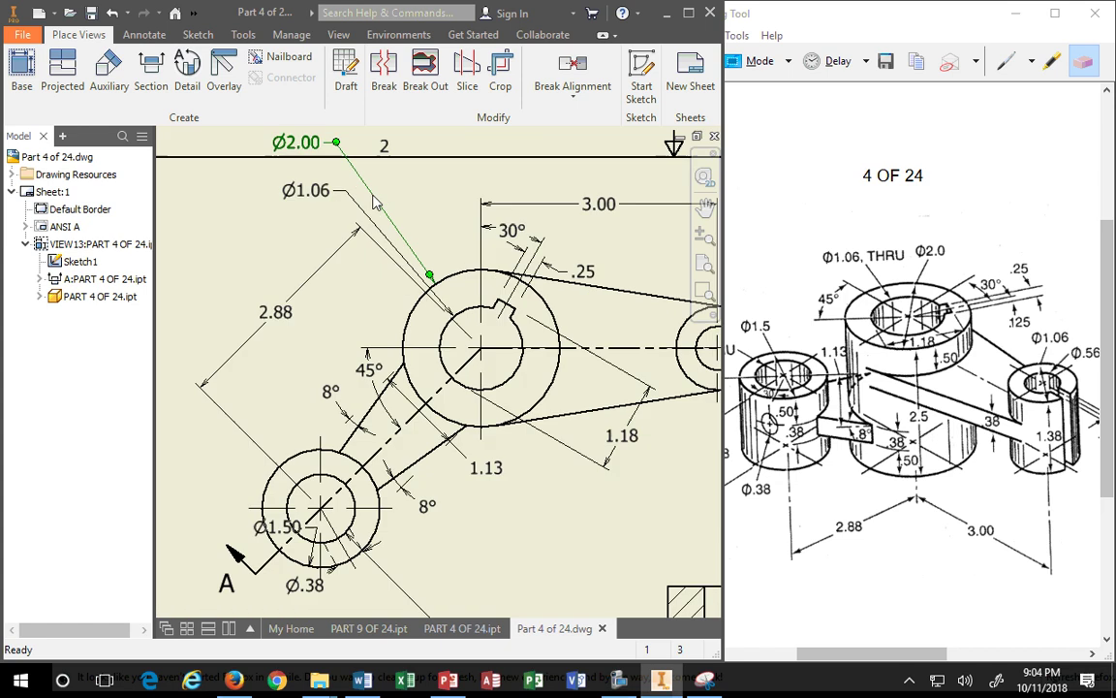
{"action": "left_click_drag", "start_coordinate": [339, 145], "coordinate": [370, 144]}
{"action": "left_click_drag", "start_coordinate": [349, 196], "coordinate": [367, 185]}
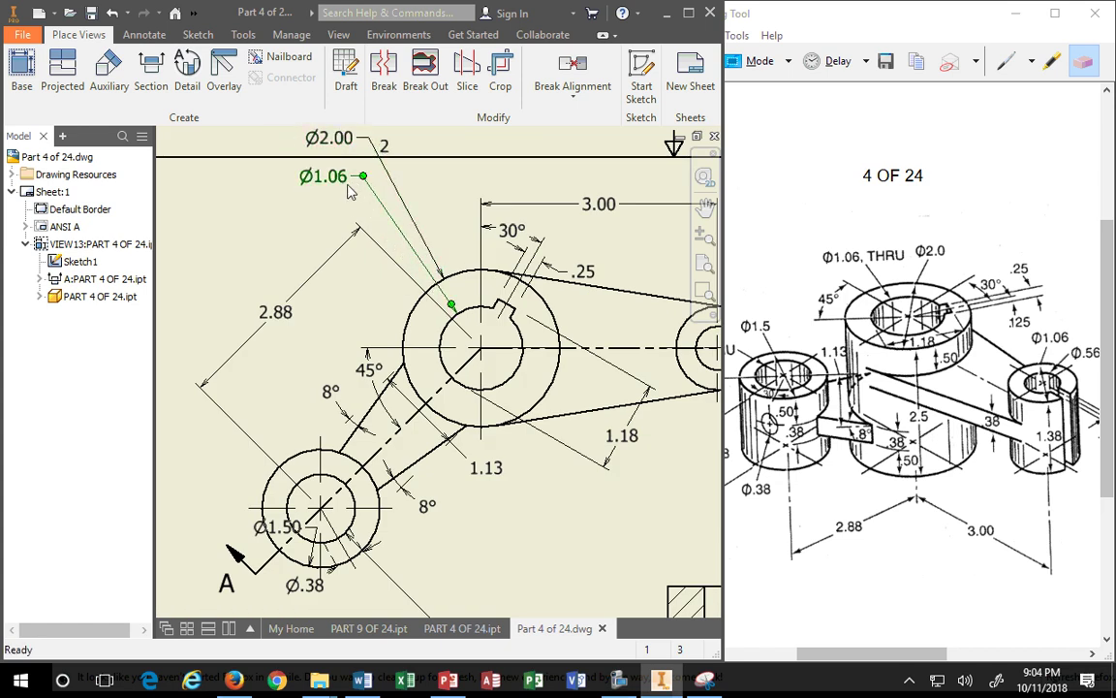
Shift the top view slightly down on the sheet and section view A-A down and to the right
{"action": "scroll", "coordinate": [354, 187], "scroll_direction": "down", "scroll_amount": 4}
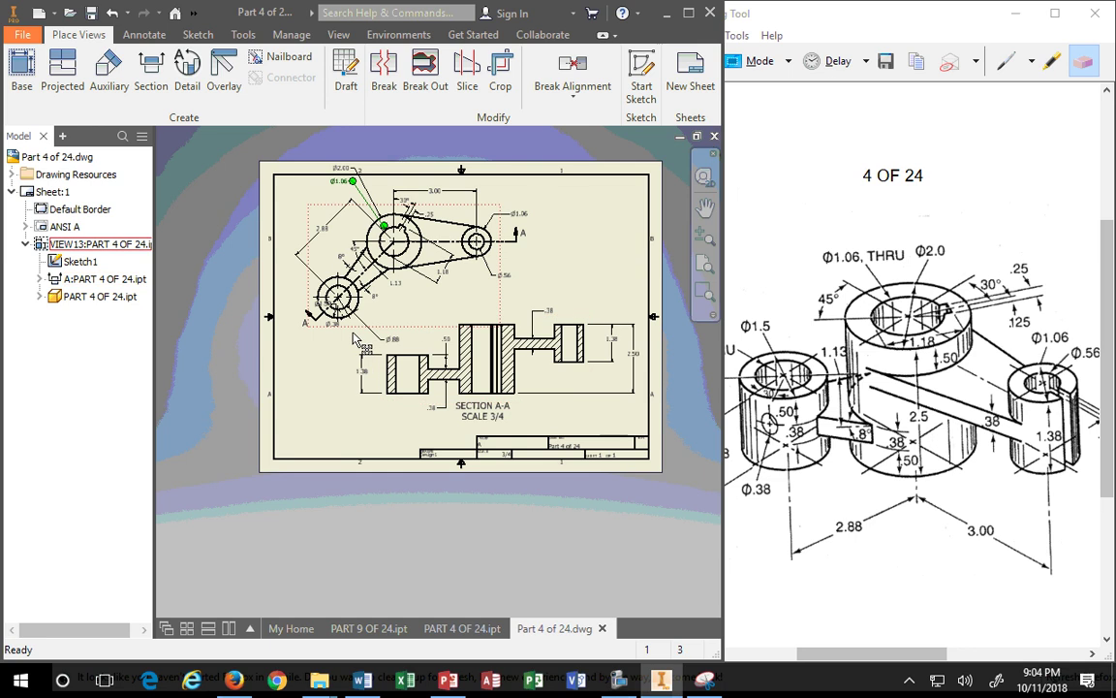
{"action": "left_click_drag", "start_coordinate": [413, 328], "coordinate": [355, 352]}
{"action": "left_click", "coordinate": [493, 375]}
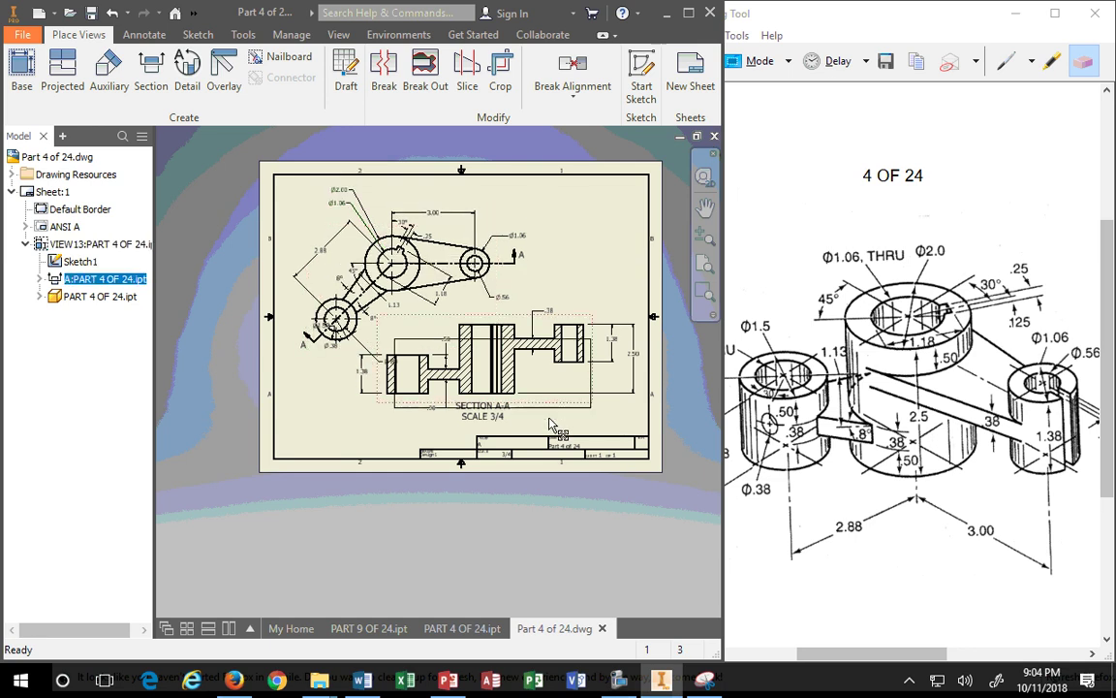
{"action": "left_click_drag", "start_coordinate": [524, 393], "coordinate": [538, 412]}
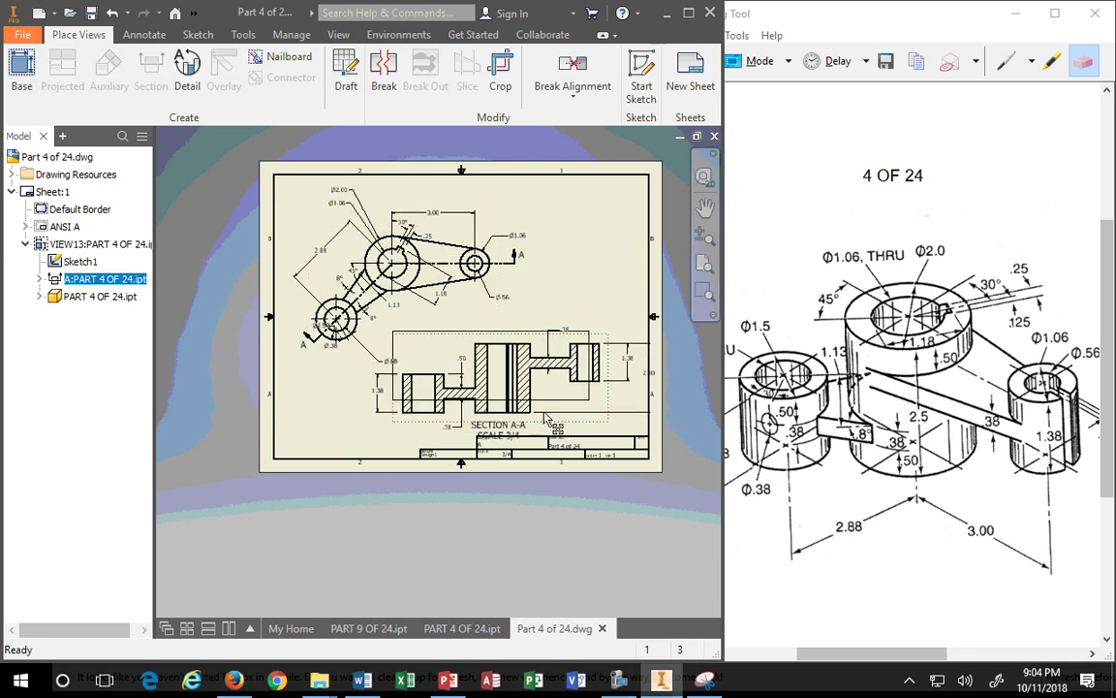
{"action": "scroll", "coordinate": [415, 383], "scroll_direction": "up", "scroll_amount": 5}
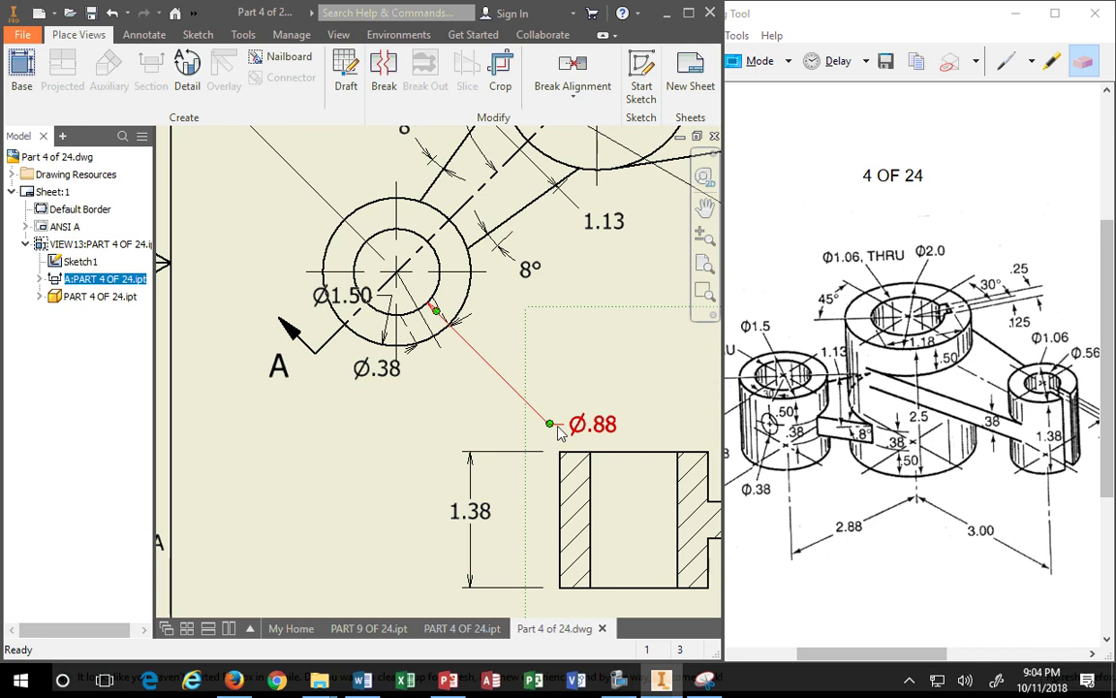
Reposition the angled-arm boss's Ø.88 leader dimension from below the boss to its upper left, clear of section view A-A
{"action": "left_click_drag", "start_coordinate": [556, 427], "coordinate": [455, 407]}
{"action": "left_click_drag", "start_coordinate": [623, 448], "coordinate": [475, 419]}
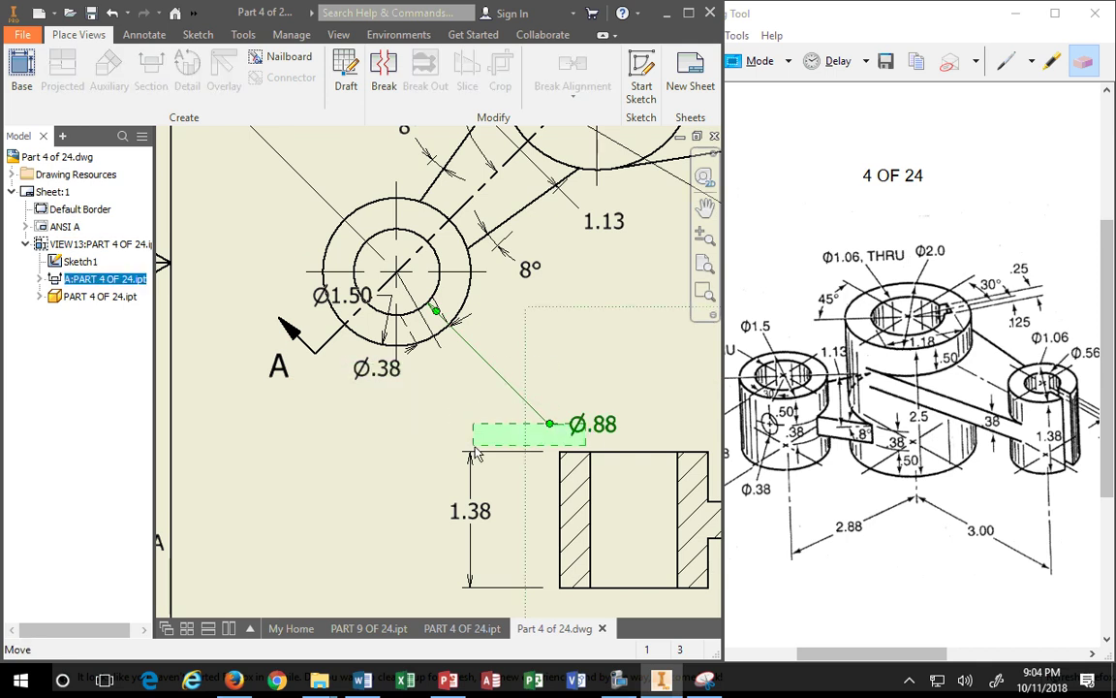
{"action": "left_click", "coordinate": [547, 425]}
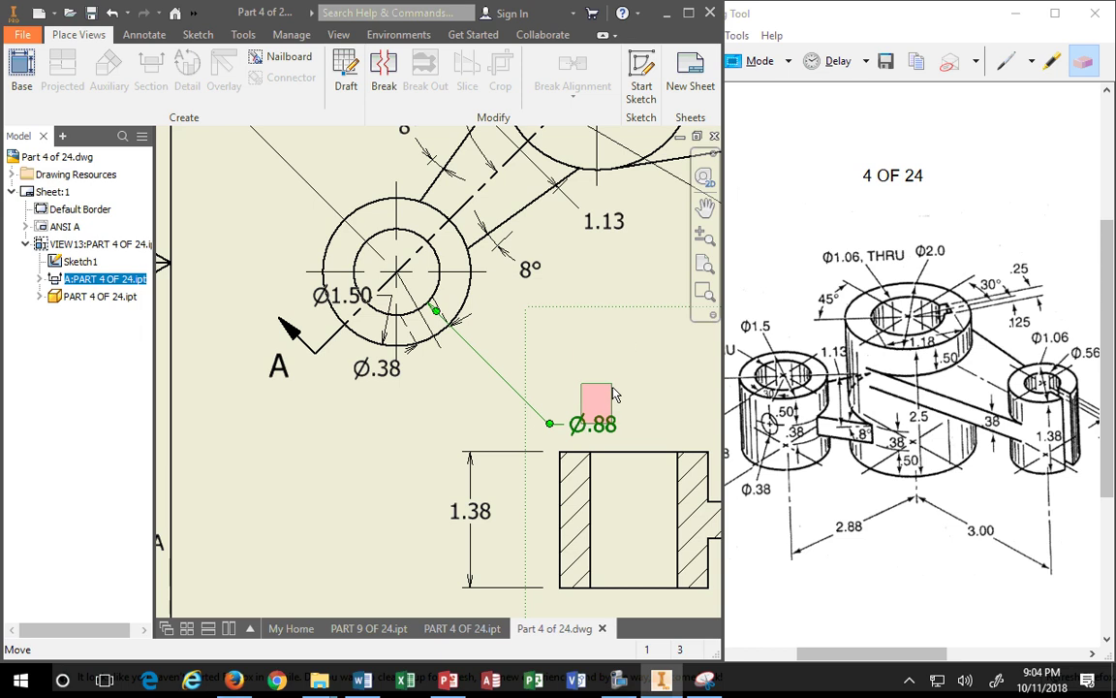
{"action": "scroll", "coordinate": [591, 412], "scroll_direction": "up", "scroll_amount": 3}
{"action": "scroll", "coordinate": [333, 434], "scroll_direction": "down", "scroll_amount": 4}
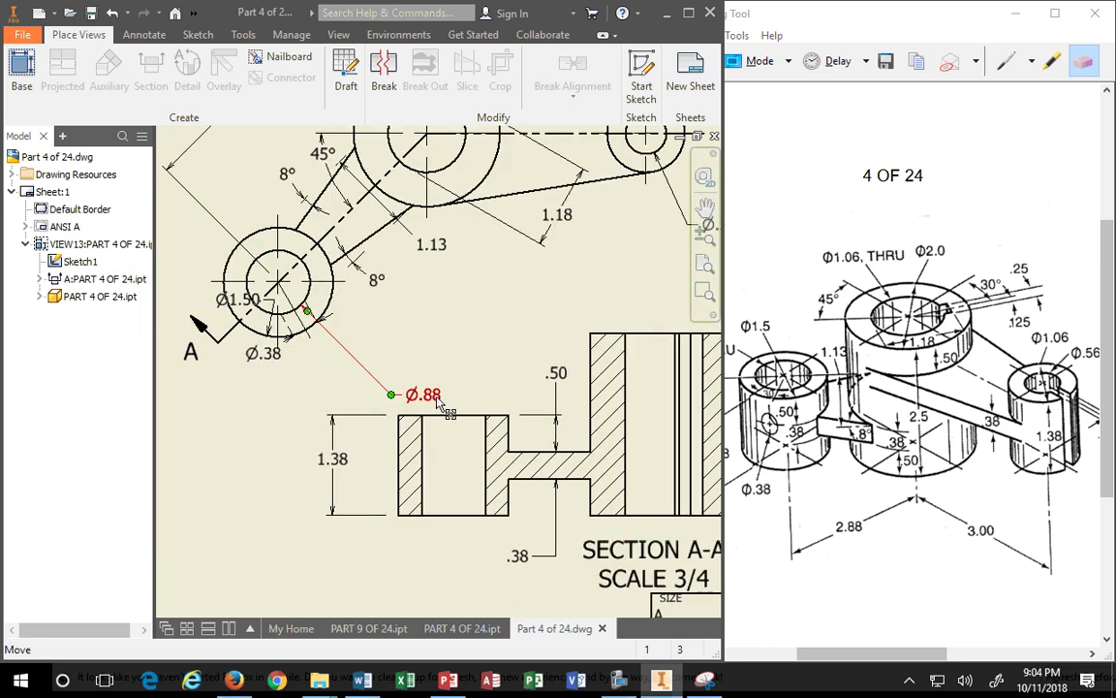
{"action": "left_click_drag", "start_coordinate": [429, 405], "coordinate": [385, 390]}
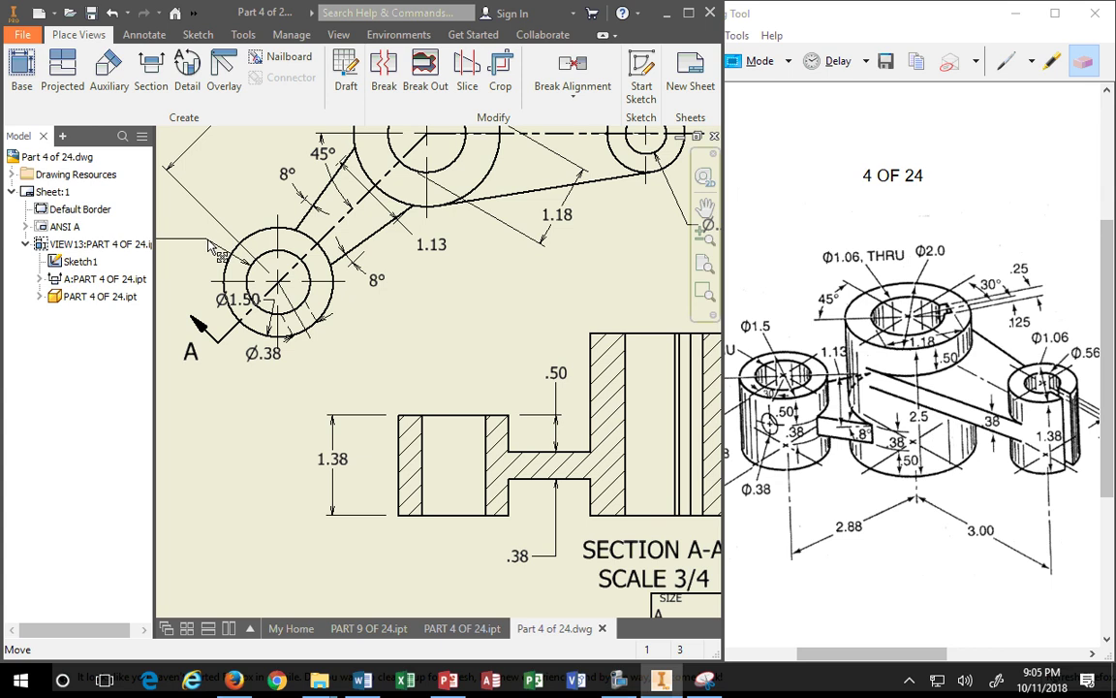
{"action": "scroll", "coordinate": [189, 254], "scroll_direction": "down", "scroll_amount": 5}
{"action": "scroll", "coordinate": [184, 257], "scroll_direction": "up", "scroll_amount": 5}
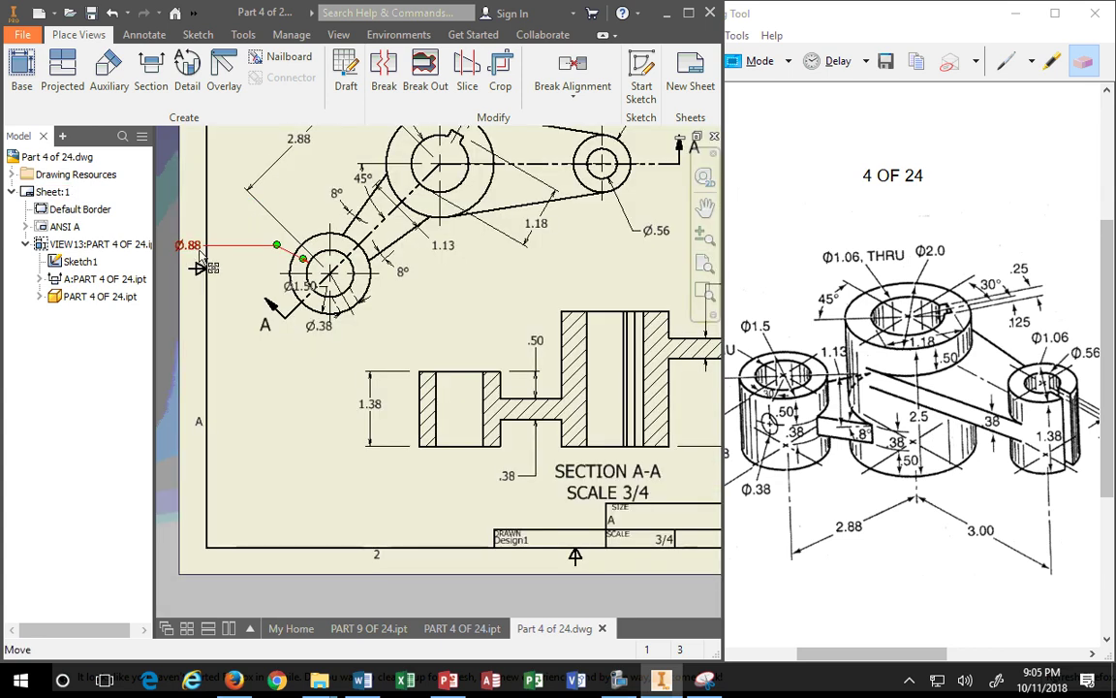
{"action": "left_click_drag", "start_coordinate": [287, 314], "coordinate": [303, 312]}
{"action": "scroll", "coordinate": [374, 341], "scroll_direction": "up", "scroll_amount": 3}
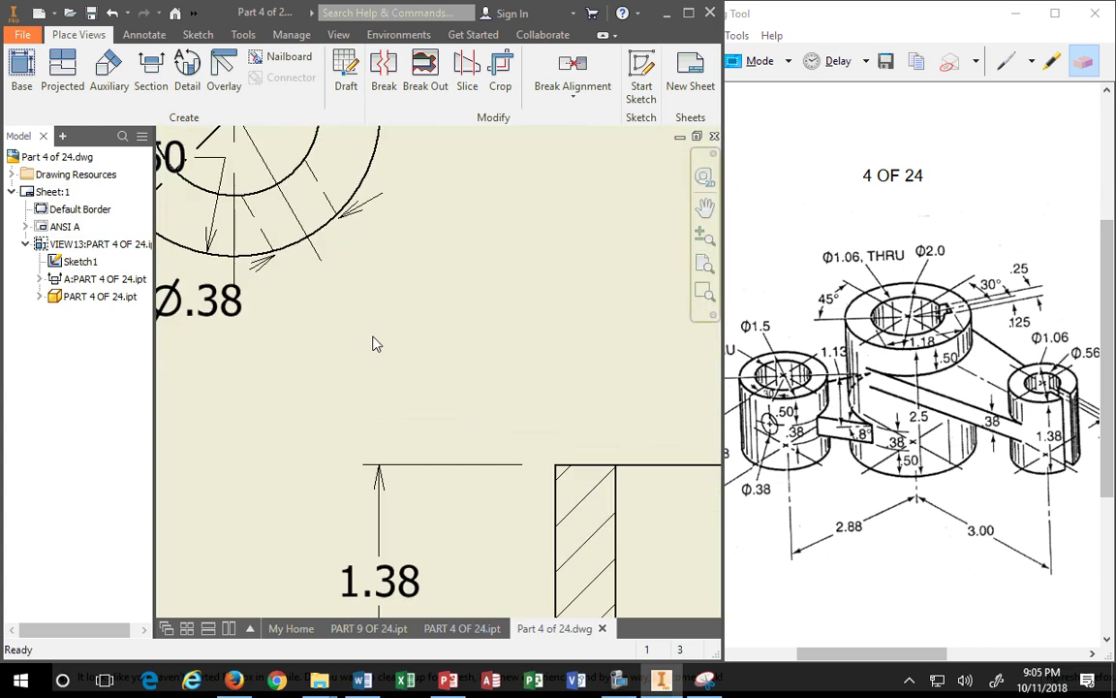
{"action": "scroll", "coordinate": [410, 313], "scroll_direction": "down", "scroll_amount": 4}
{"action": "middle_click_drag", "start_coordinate": [623, 307], "coordinate": [536, 358]}
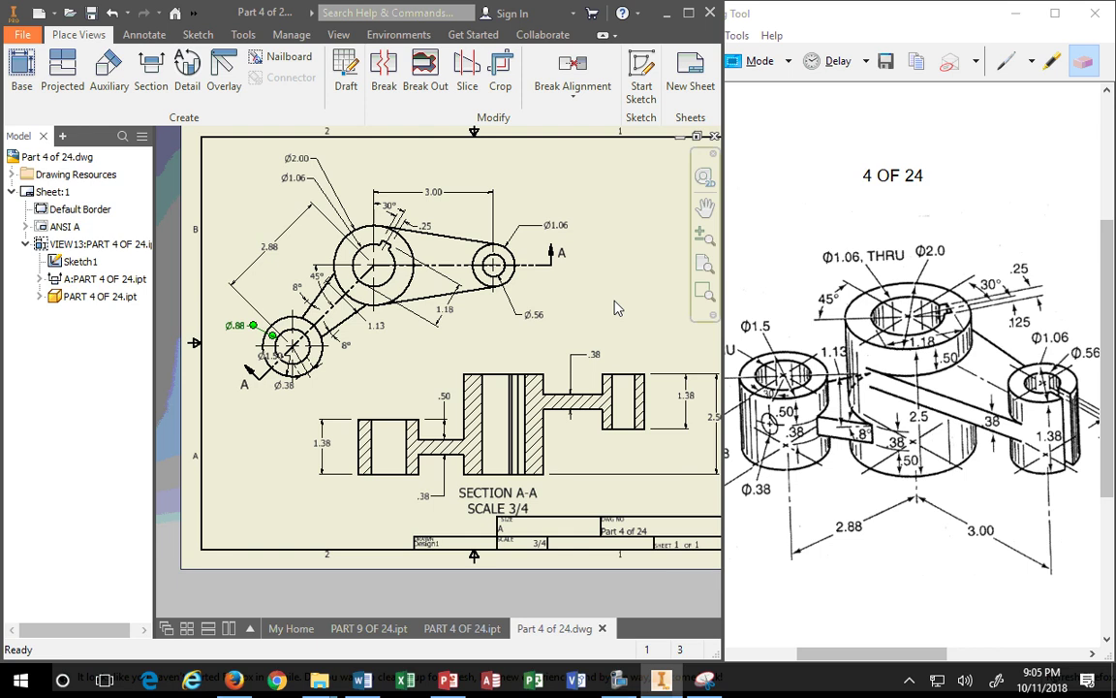
{"action": "middle_click_drag", "start_coordinate": [558, 320], "coordinate": [516, 306]}
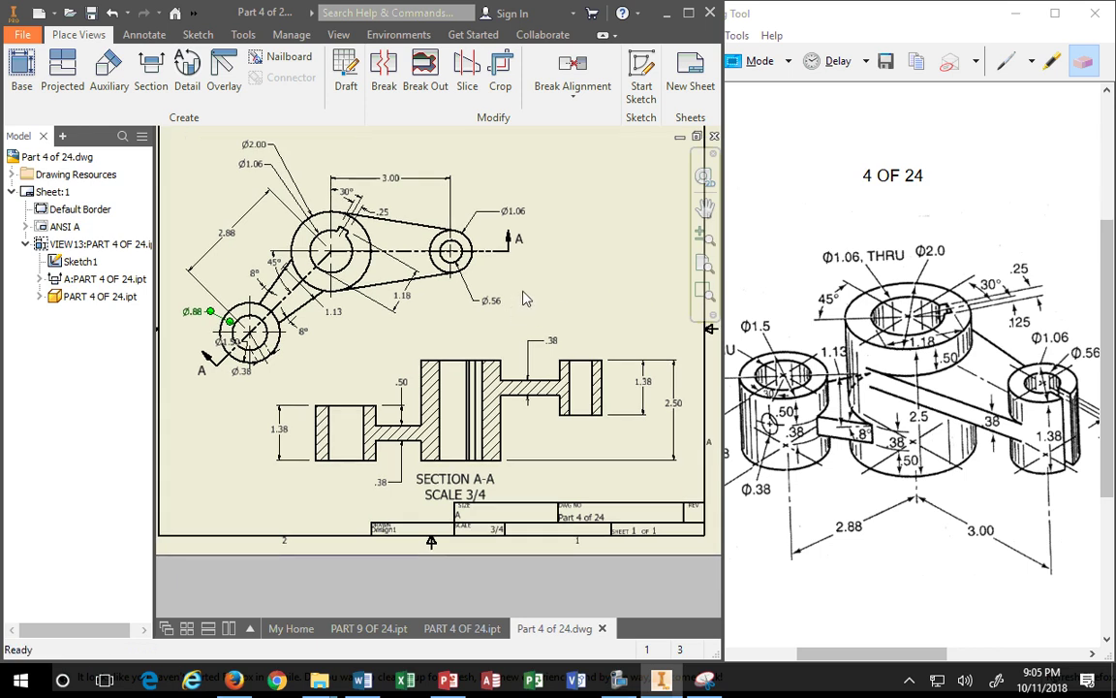
{"action": "scroll", "coordinate": [524, 299], "scroll_direction": "up", "scroll_amount": 2}
{"action": "scroll", "coordinate": [523, 296], "scroll_direction": "down", "scroll_amount": 4}
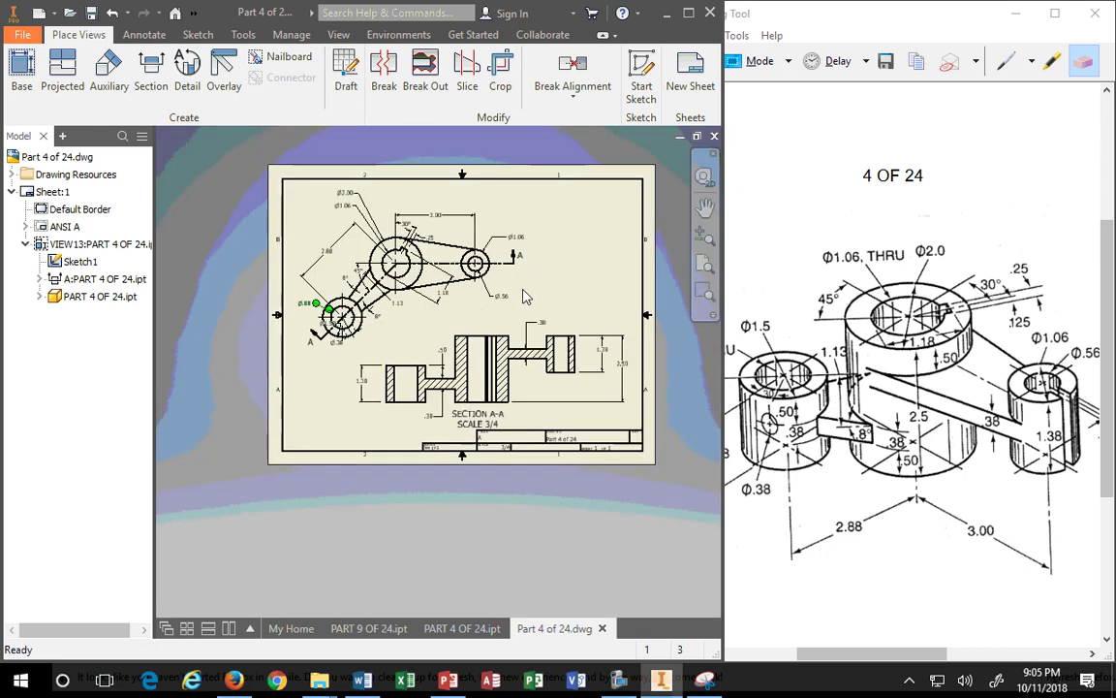
{"action": "left_click", "coordinate": [109, 74]}
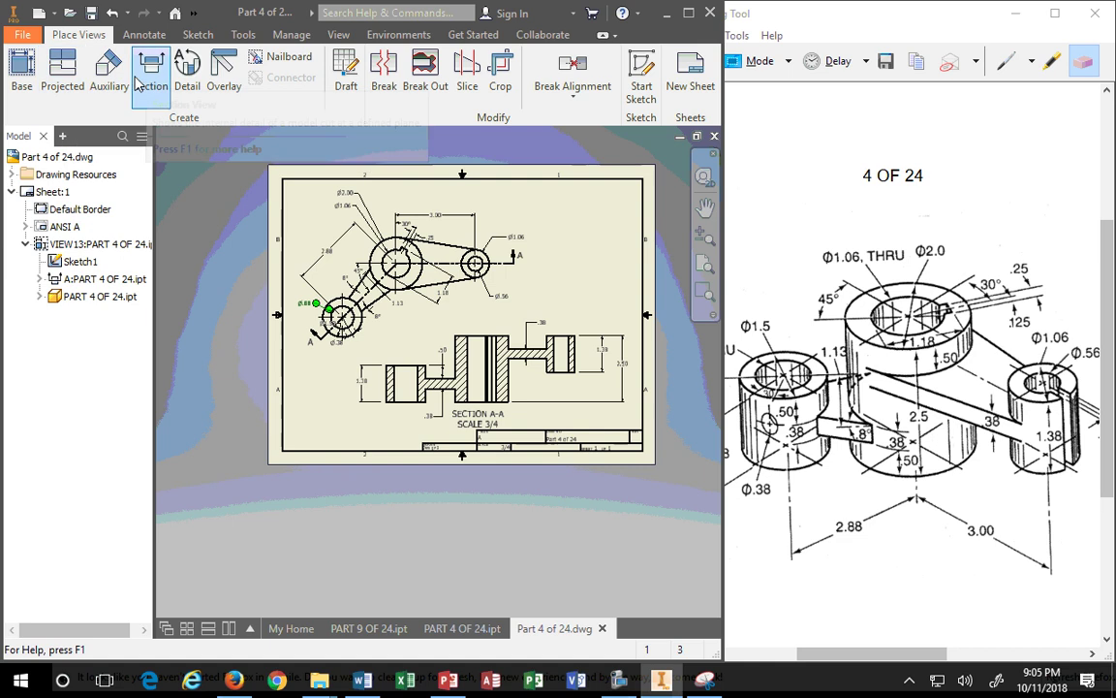
{"action": "left_click", "coordinate": [456, 239]}
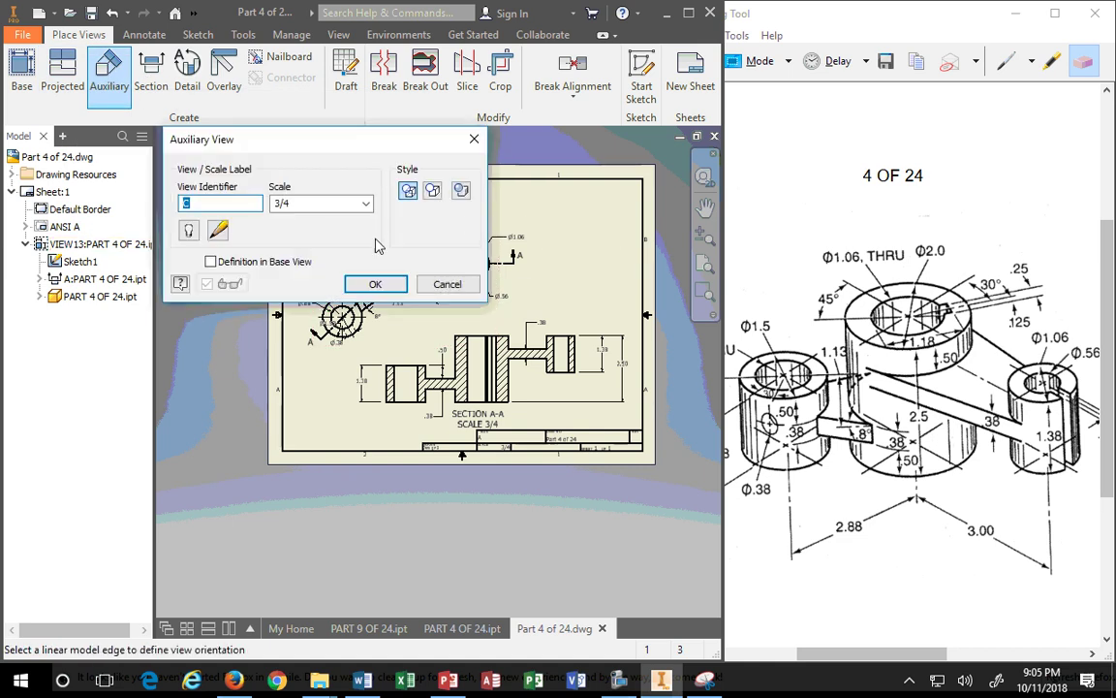
{"action": "left_click", "coordinate": [435, 289]}
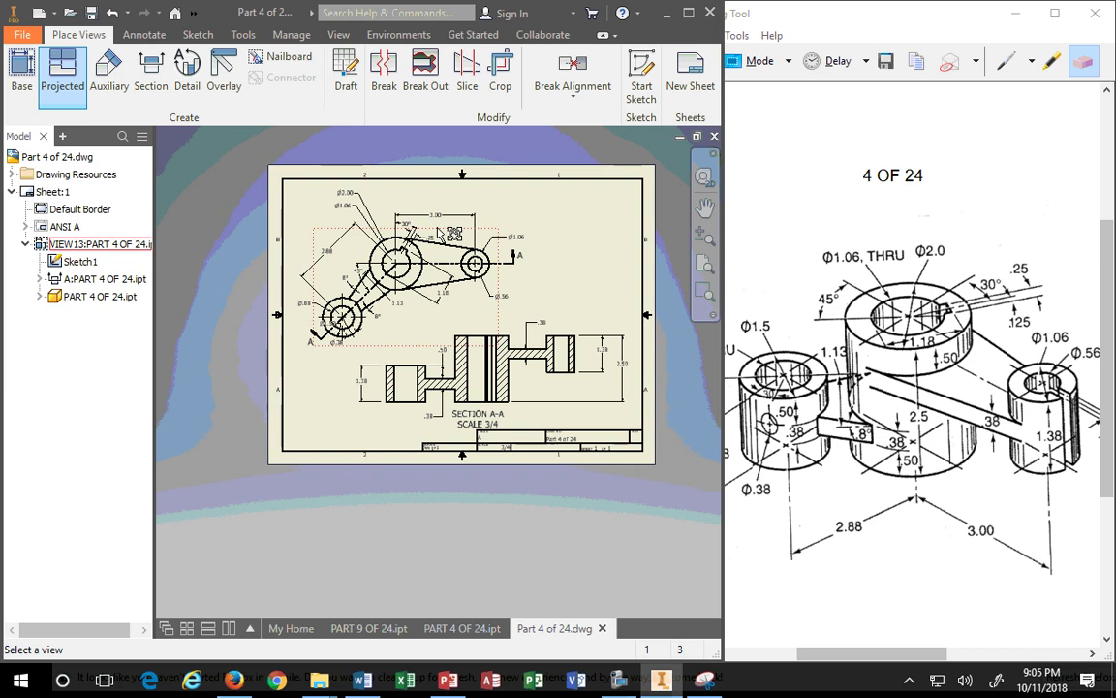
{"action": "left_click", "coordinate": [402, 212]}
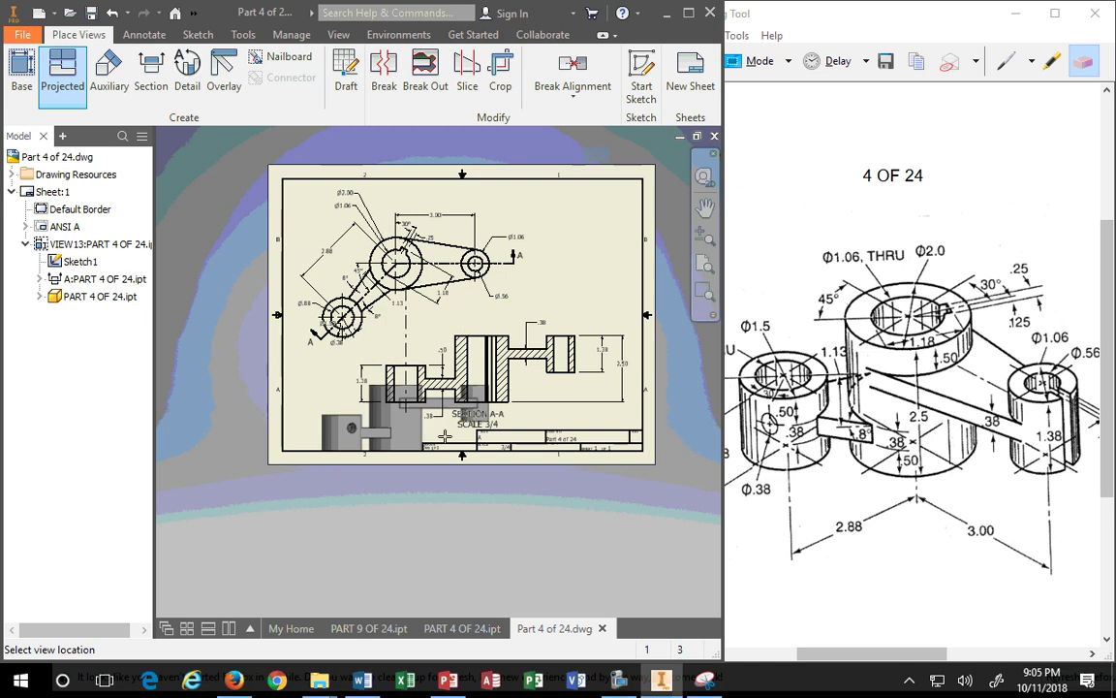
{"action": "left_click", "coordinate": [464, 527]}
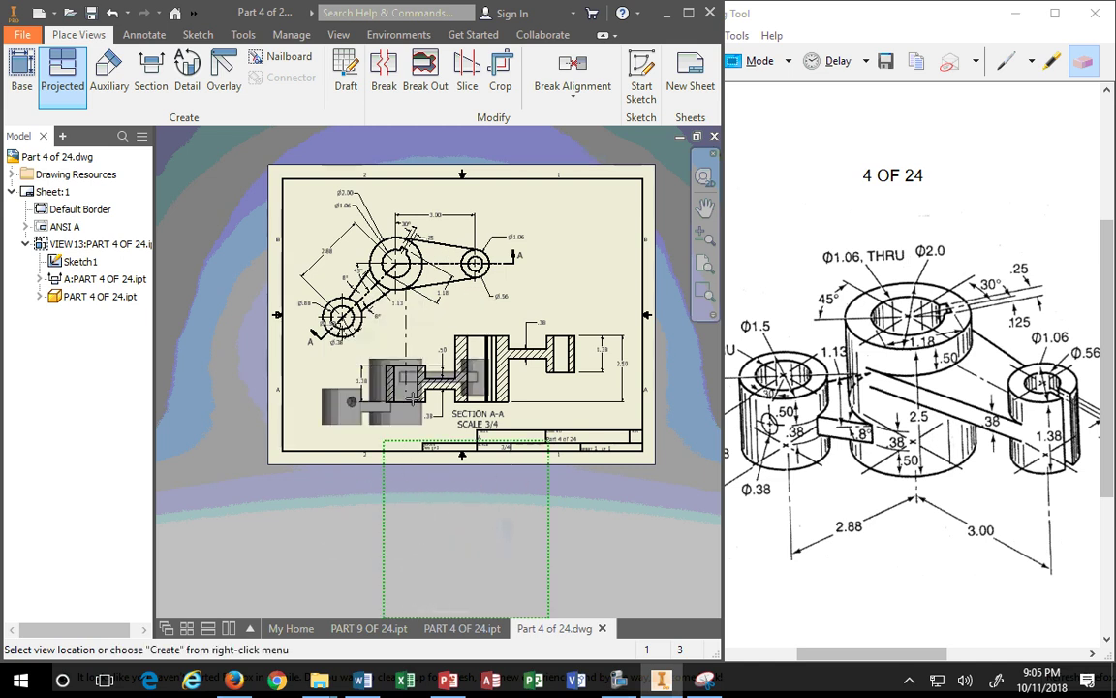
{"action": "key", "text": "Escape"}
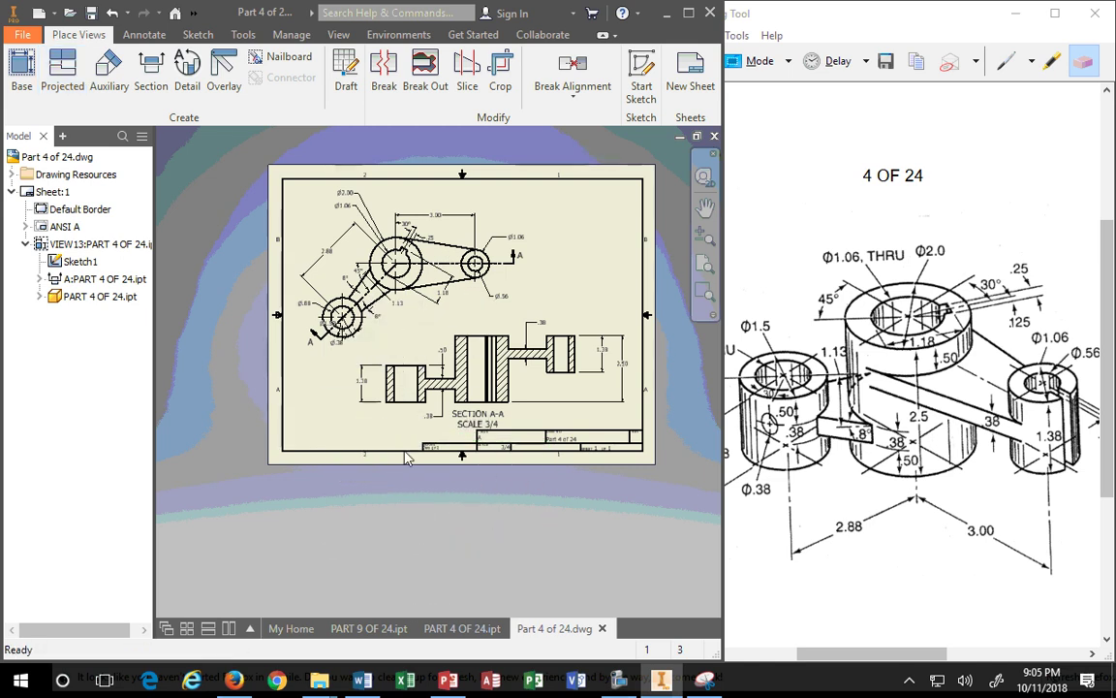
{"action": "left_click", "coordinate": [60, 68]}
{"action": "middle_click_drag", "start_coordinate": [426, 533], "coordinate": [401, 320]}
{"action": "left_click", "coordinate": [401, 316]}
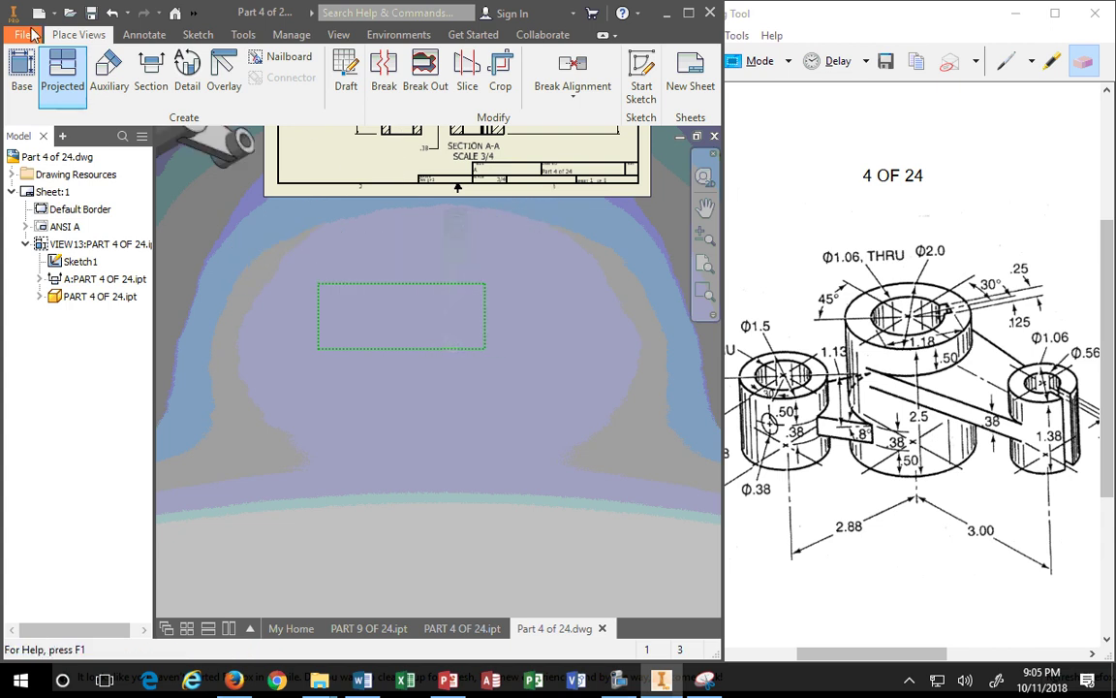
{"action": "key", "text": "Escape"}
{"action": "scroll", "coordinate": [547, 341], "scroll_direction": "down", "scroll_amount": 1}
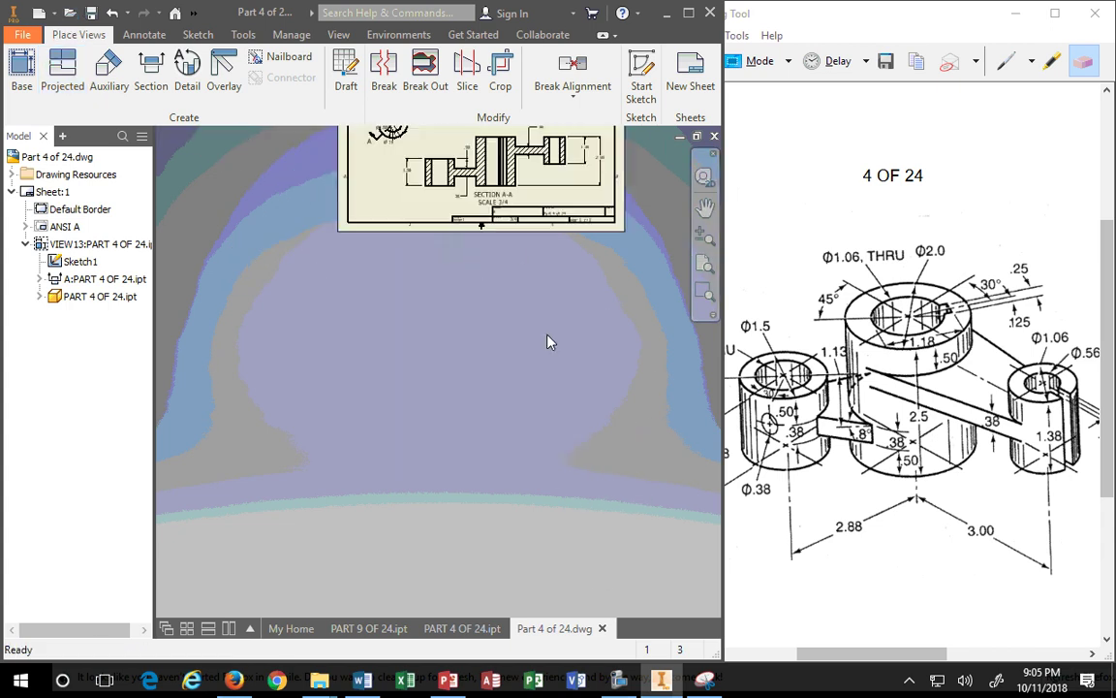
{"action": "middle_click_drag", "start_coordinate": [549, 341], "coordinate": [388, 436]}
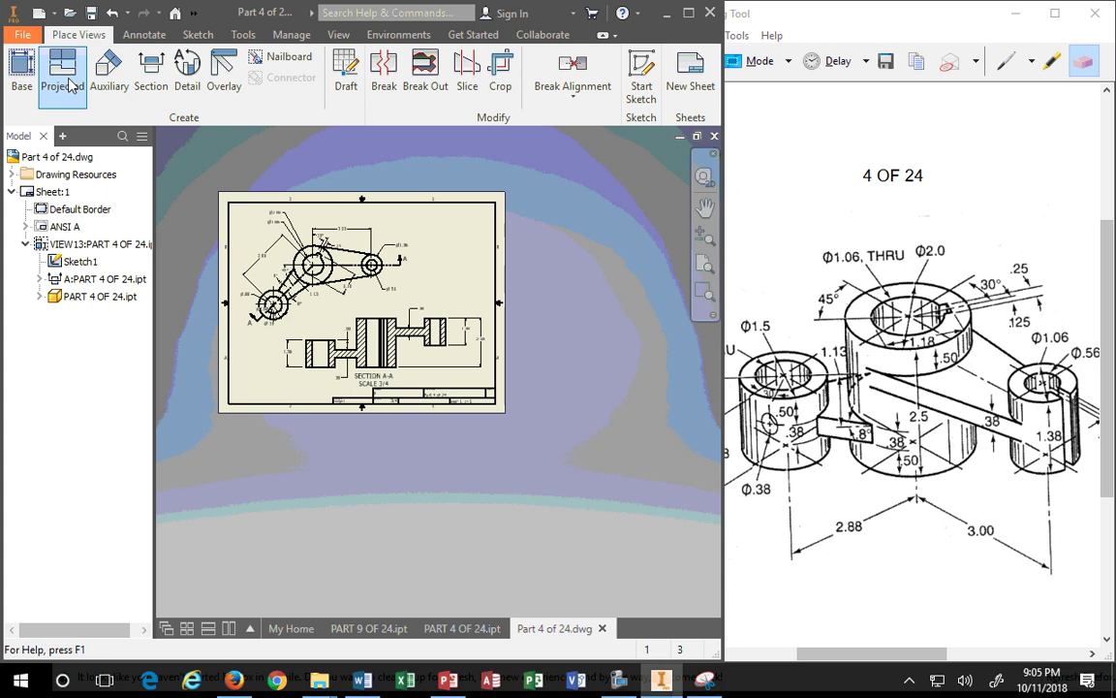
{"action": "left_click", "coordinate": [64, 76]}
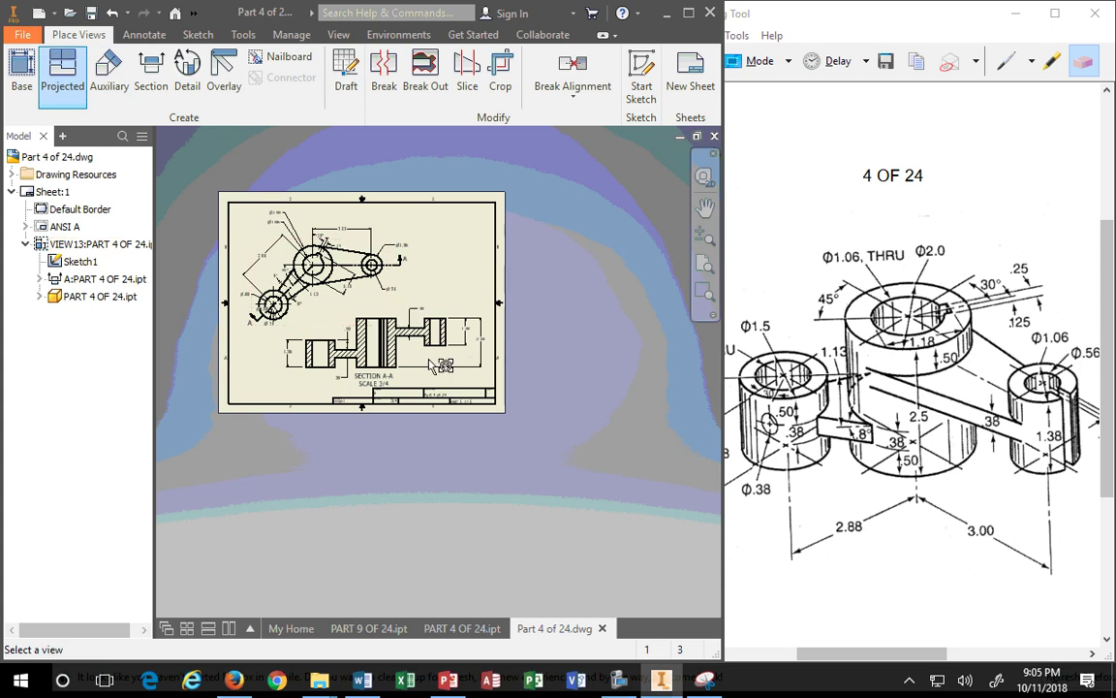
{"action": "left_click", "coordinate": [392, 305]}
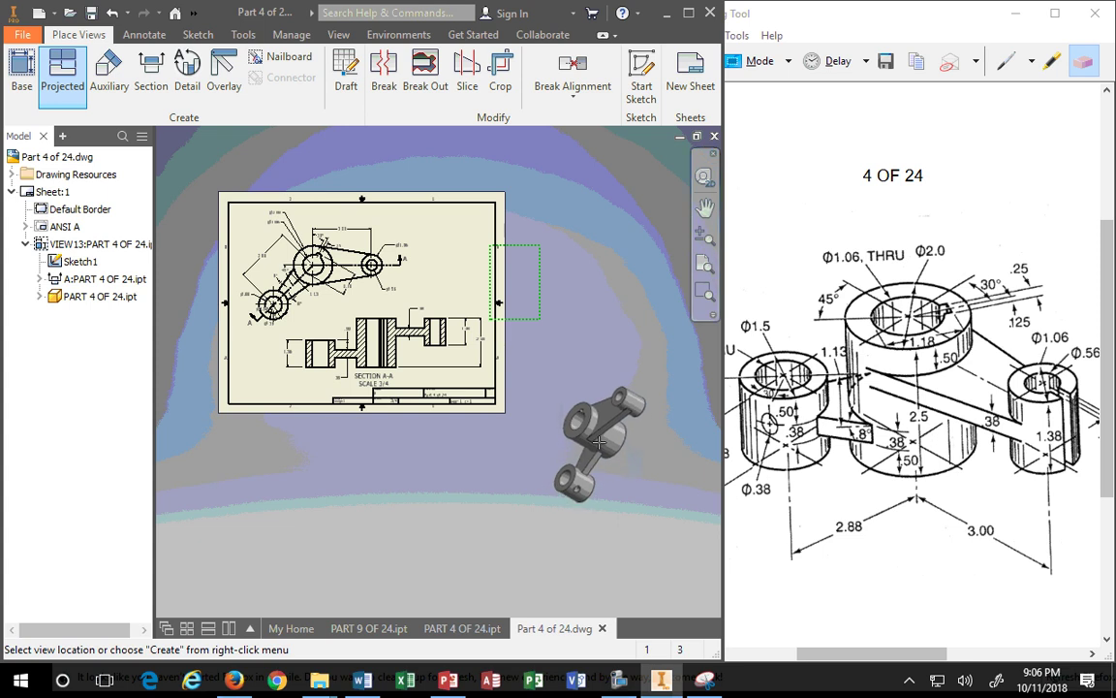
{"action": "key", "text": "Escape"}
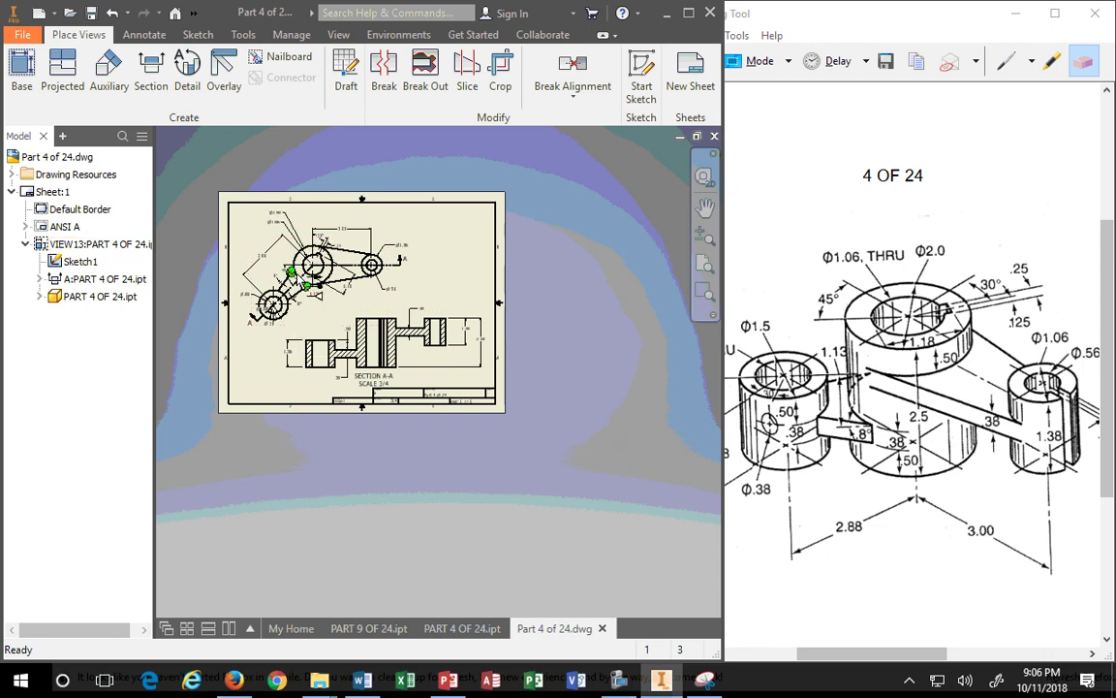
Reposition the section view's label so it sits centred just below the large boss, clear of the title block
{"action": "left_click", "coordinate": [274, 304]}
{"action": "scroll", "coordinate": [466, 436], "scroll_direction": "up", "scroll_amount": 5}
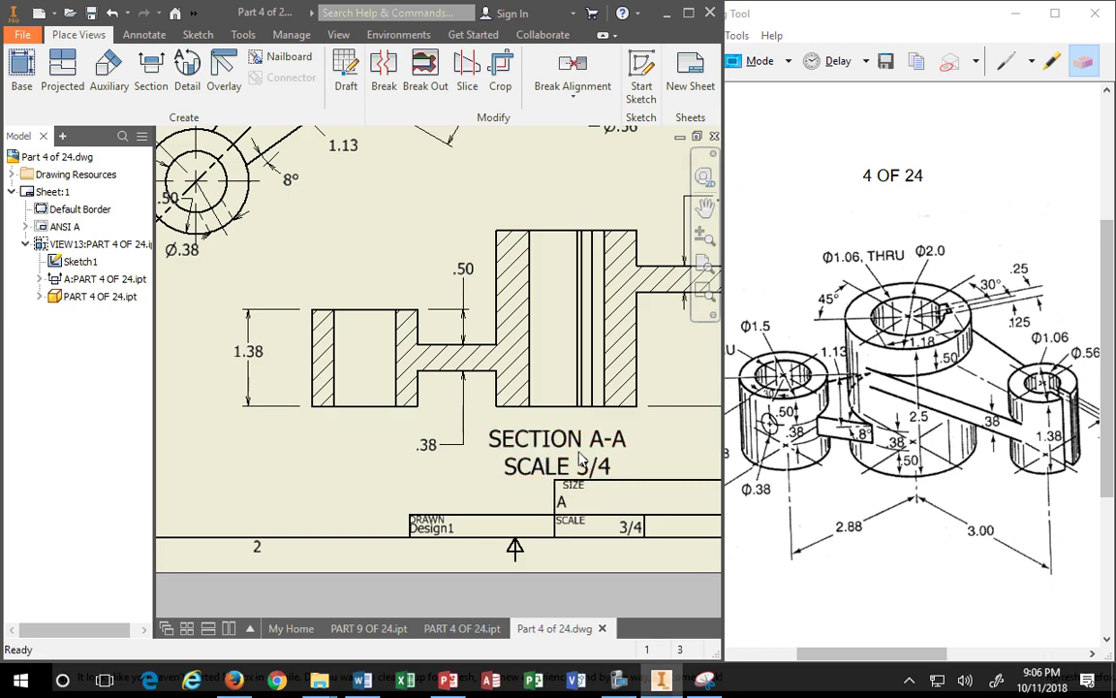
{"action": "left_click_drag", "start_coordinate": [564, 448], "coordinate": [588, 440]}
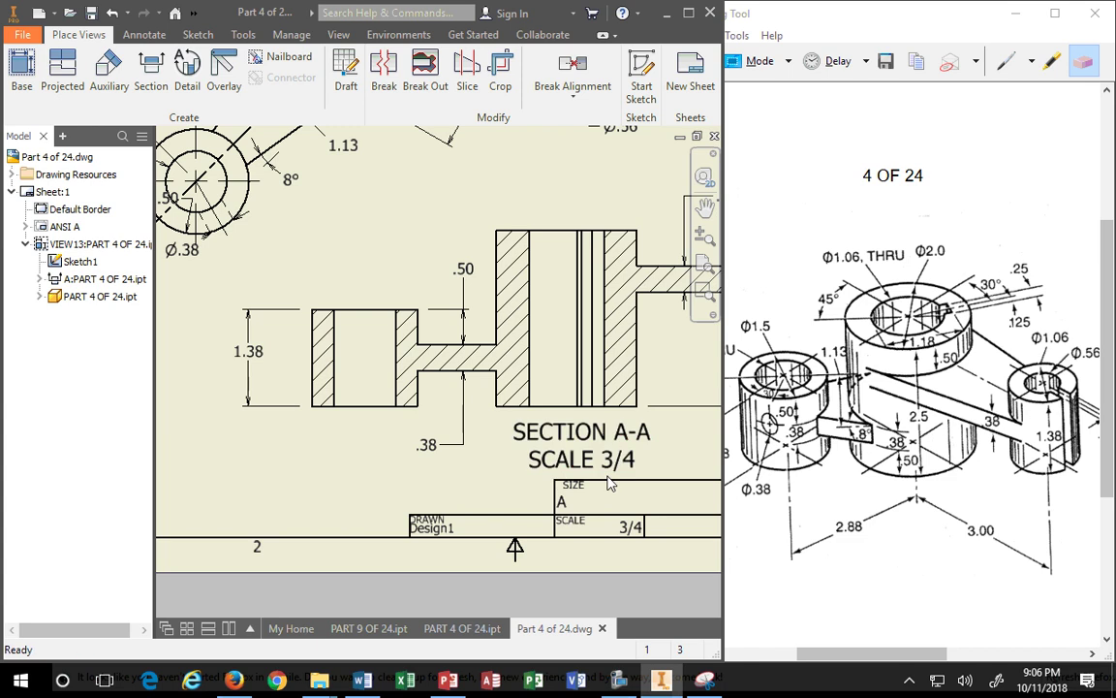
{"action": "scroll", "coordinate": [609, 485], "scroll_direction": "up", "scroll_amount": 5}
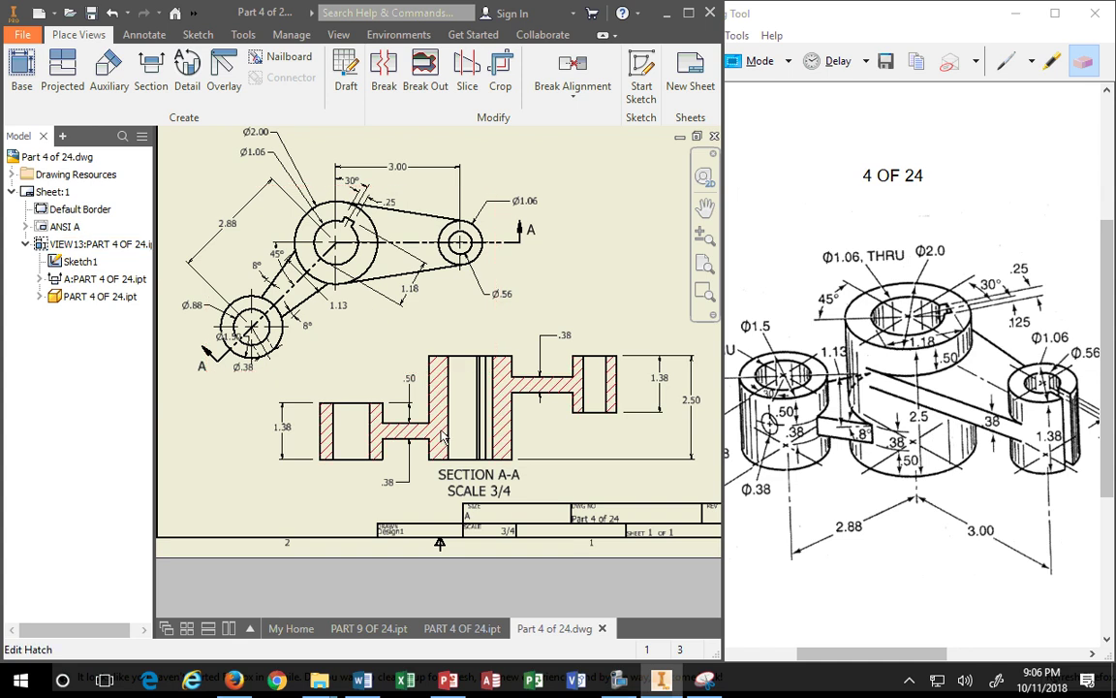
{"action": "scroll", "coordinate": [520, 498], "scroll_direction": "up", "scroll_amount": 3}
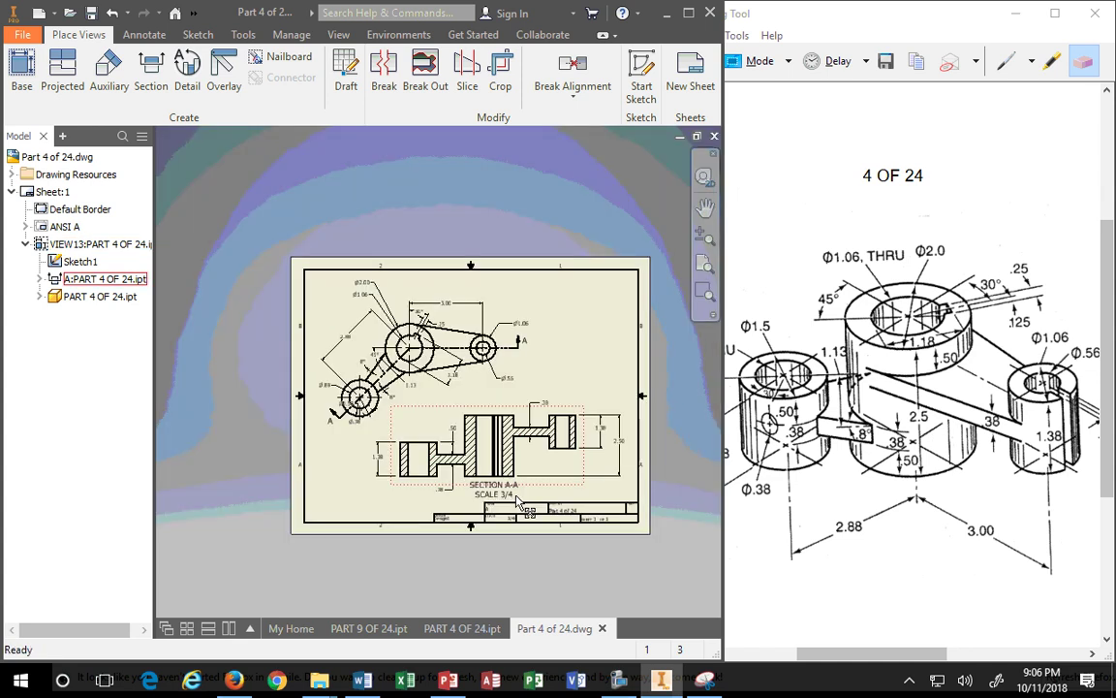
{"action": "scroll", "coordinate": [467, 543], "scroll_direction": "down", "scroll_amount": 3}
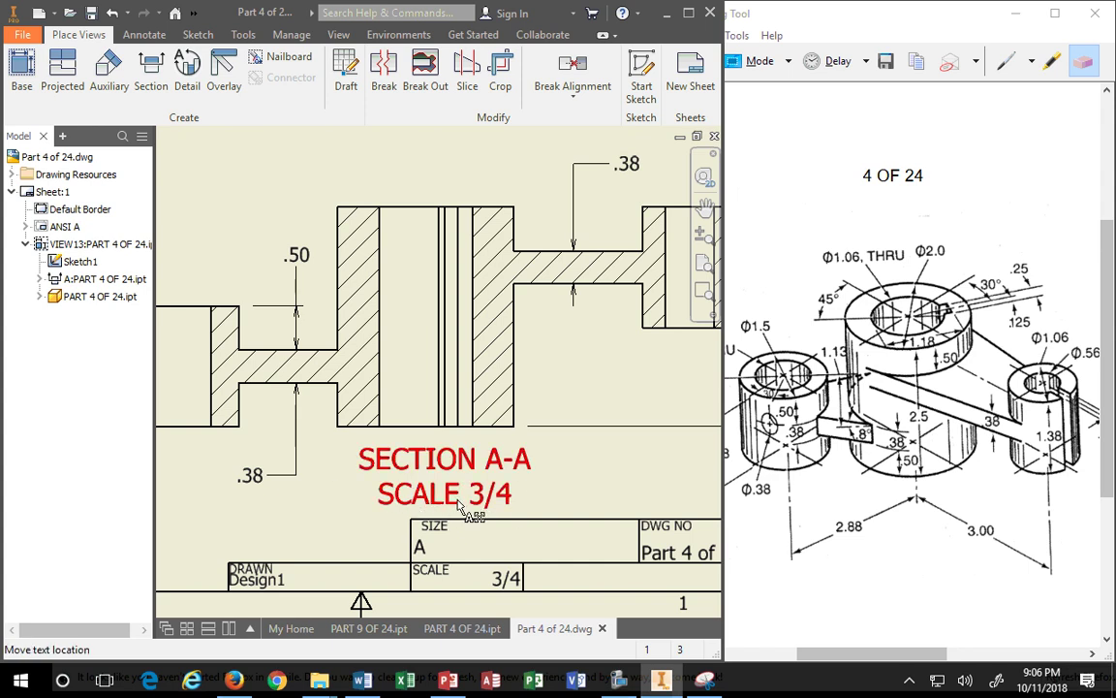
{"action": "scroll", "coordinate": [462, 509], "scroll_direction": "down", "scroll_amount": 5}
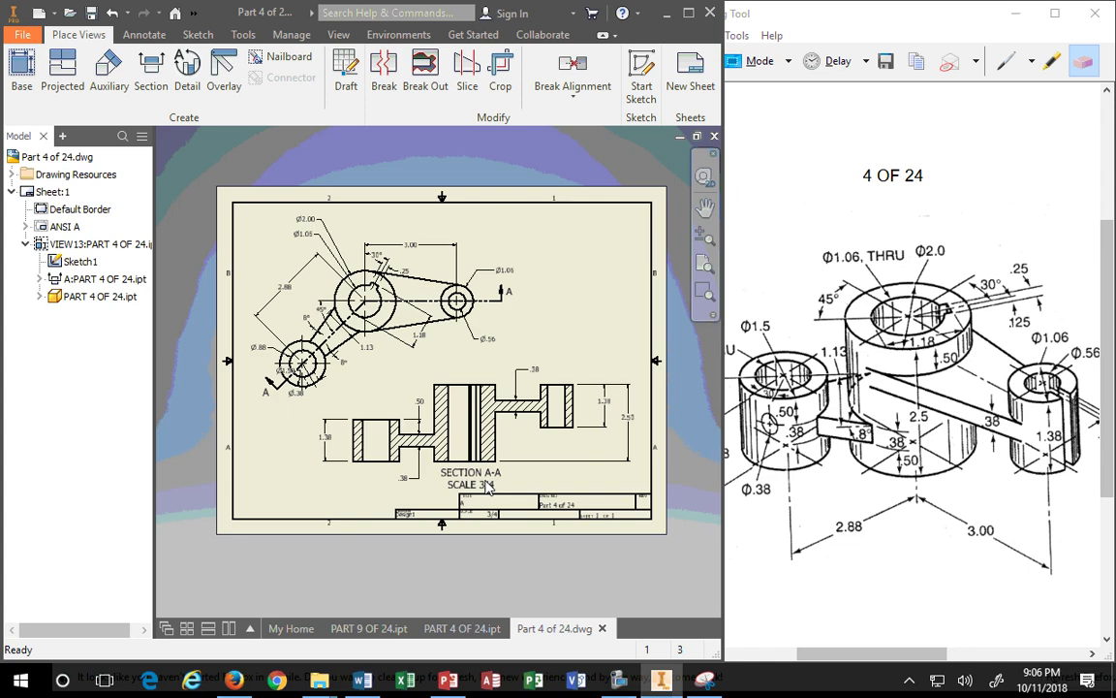
{"action": "left_click_drag", "start_coordinate": [467, 495], "coordinate": [356, 506]}
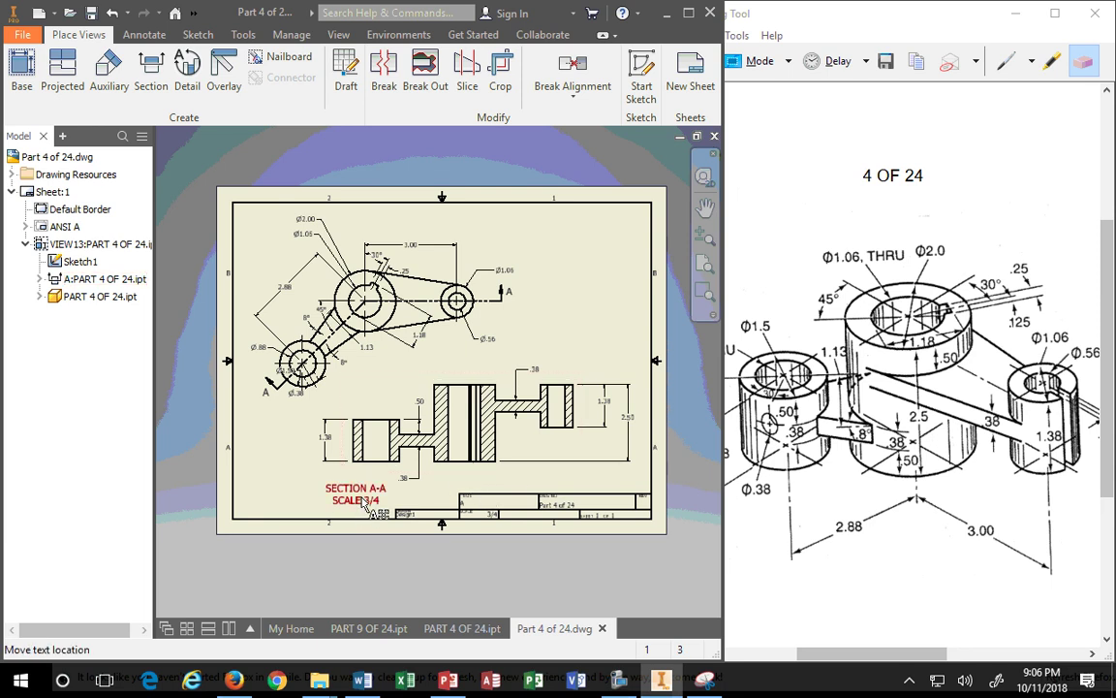
{"action": "scroll", "coordinate": [364, 506], "scroll_direction": "down", "scroll_amount": 2}
{"action": "scroll", "coordinate": [366, 511], "scroll_direction": "up", "scroll_amount": 5}
{"action": "left_click_drag", "start_coordinate": [366, 514], "coordinate": [593, 478]}
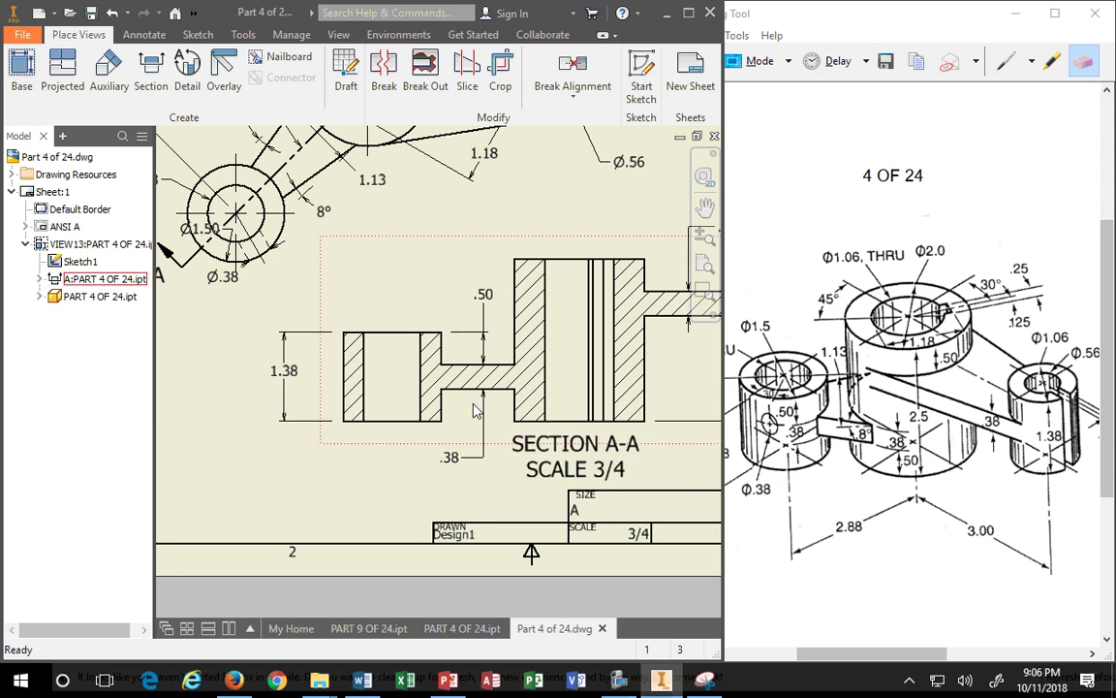
Delete the SCALE line from the section view's label text, keeping only the SECTION A-A line
{"action": "double_click", "coordinate": [552, 446]}
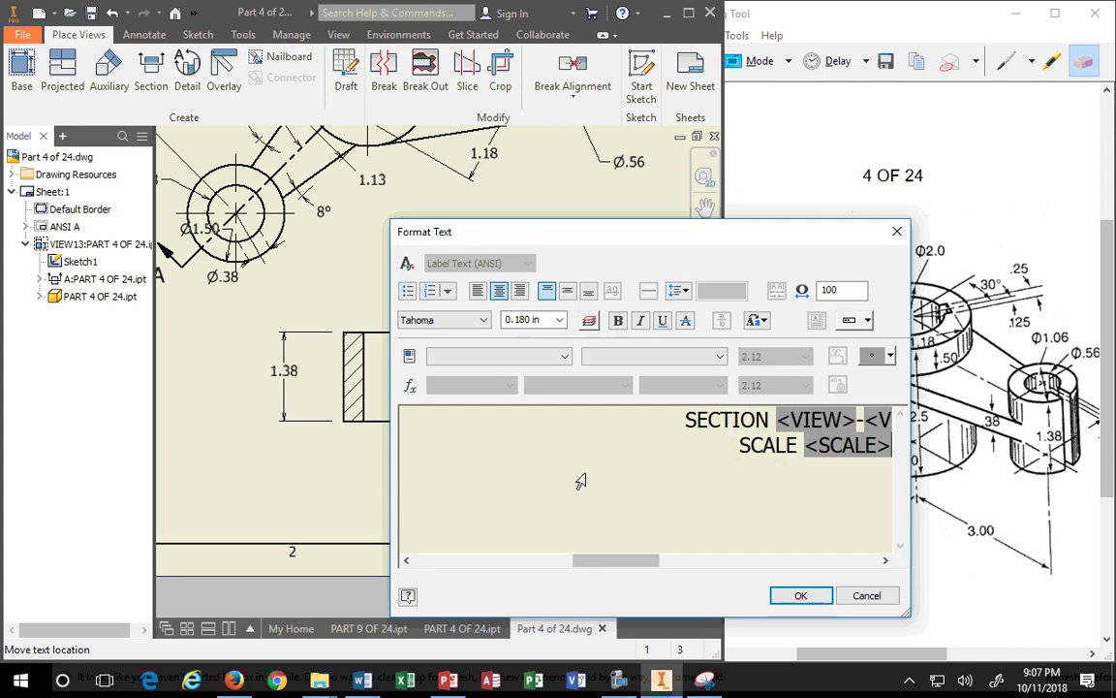
{"action": "left_click_drag", "start_coordinate": [743, 446], "coordinate": [886, 434]}
{"action": "key", "text": "Delete"}
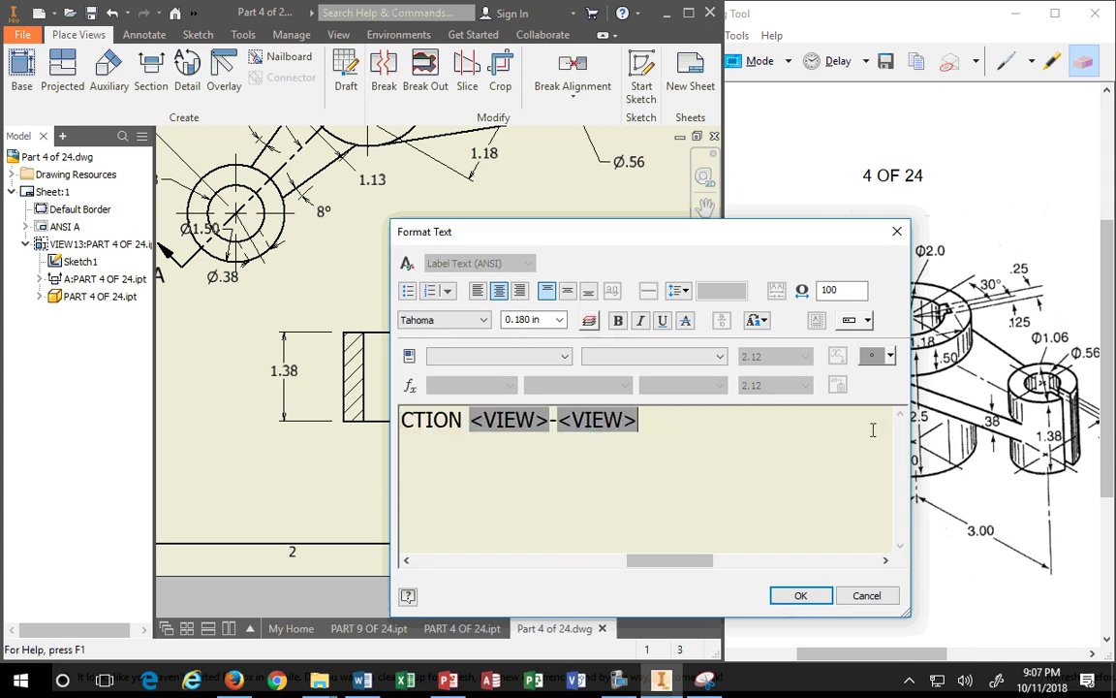
{"action": "left_click", "coordinate": [801, 595]}
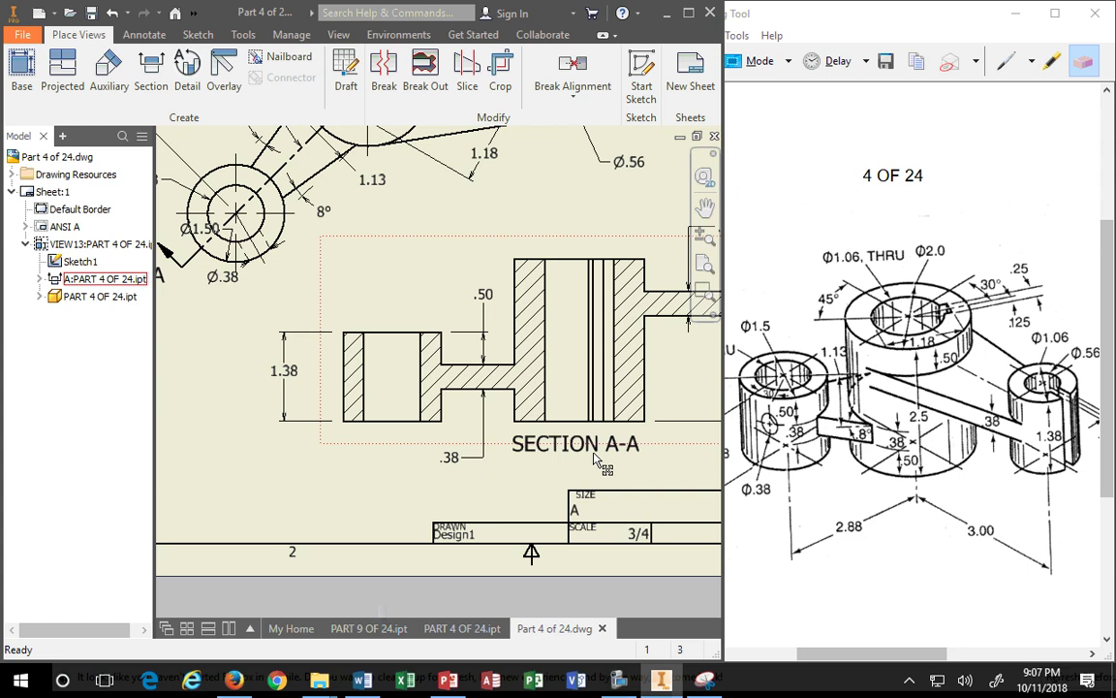
Shift section view A-A slightly down and the top view slightly to the right on the sheet
{"action": "scroll", "coordinate": [609, 494], "scroll_direction": "up", "scroll_amount": 3}
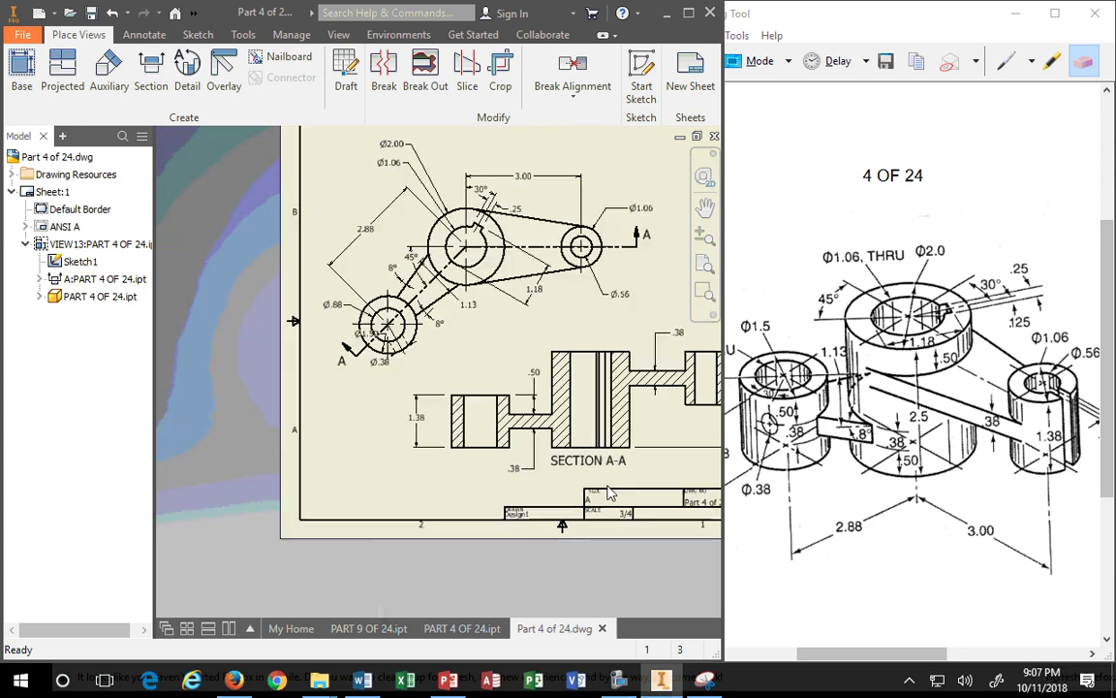
{"action": "middle_click_drag", "start_coordinate": [608, 493], "coordinate": [556, 501]}
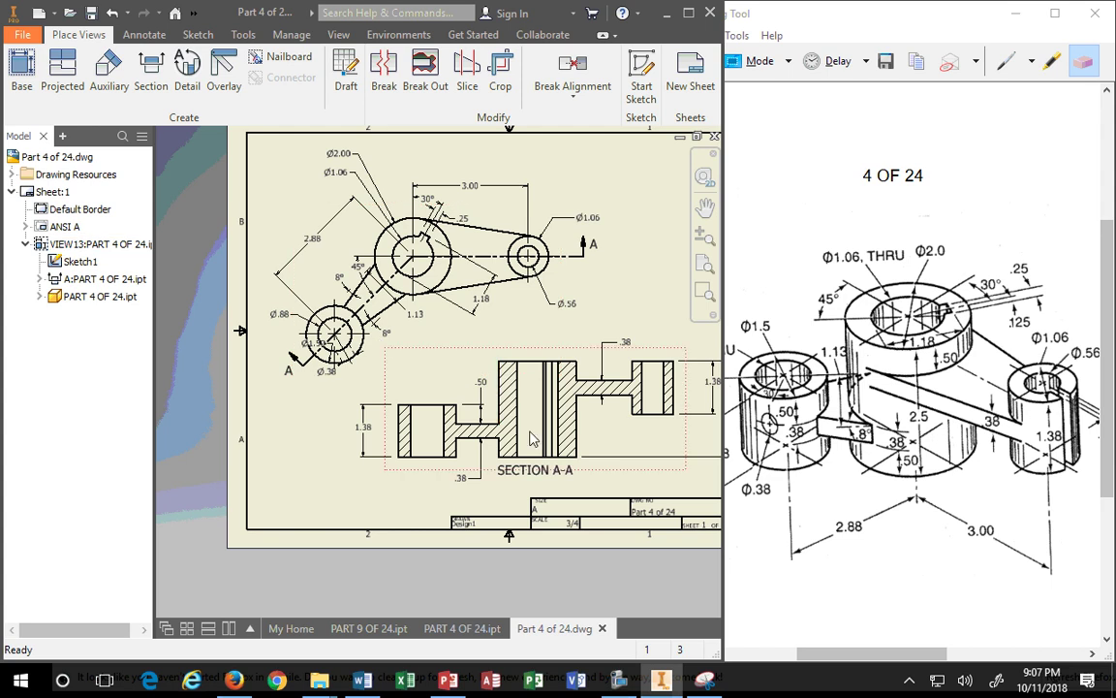
{"action": "mouse_move", "coordinate": [604, 481]}
{"action": "middle_mouse_down"}
{"action": "mouse_move", "coordinate": [507, 493]}
{"action": "mouse_move", "coordinate": [551, 498]}
{"action": "middle_mouse_up"}
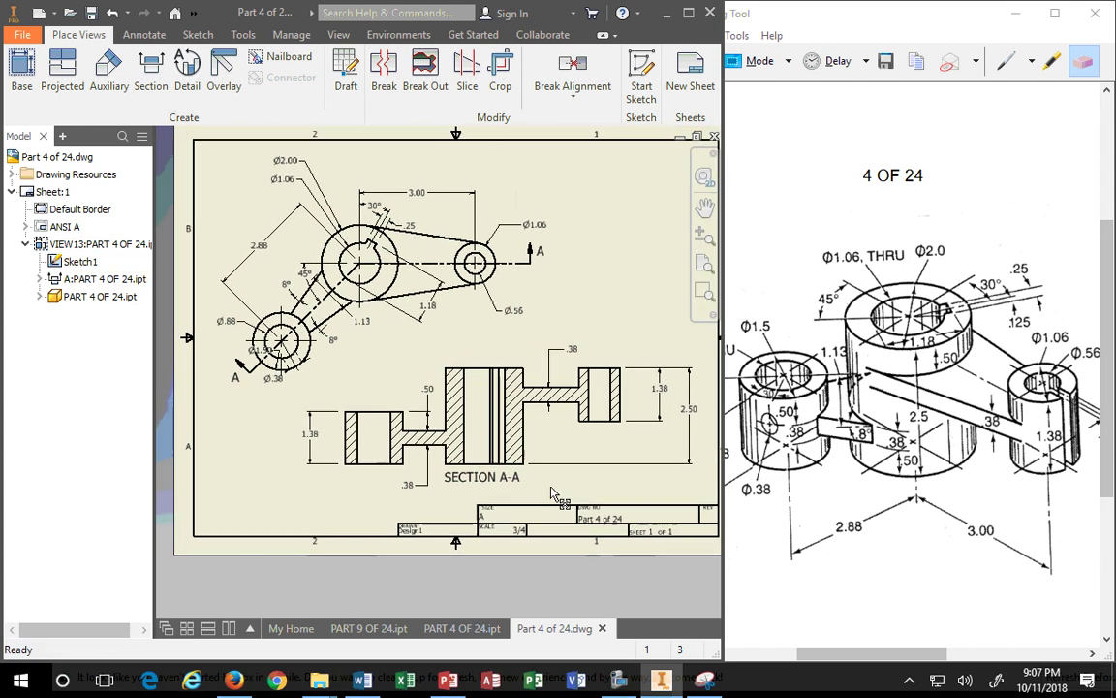
{"action": "left_click", "coordinate": [533, 489]}
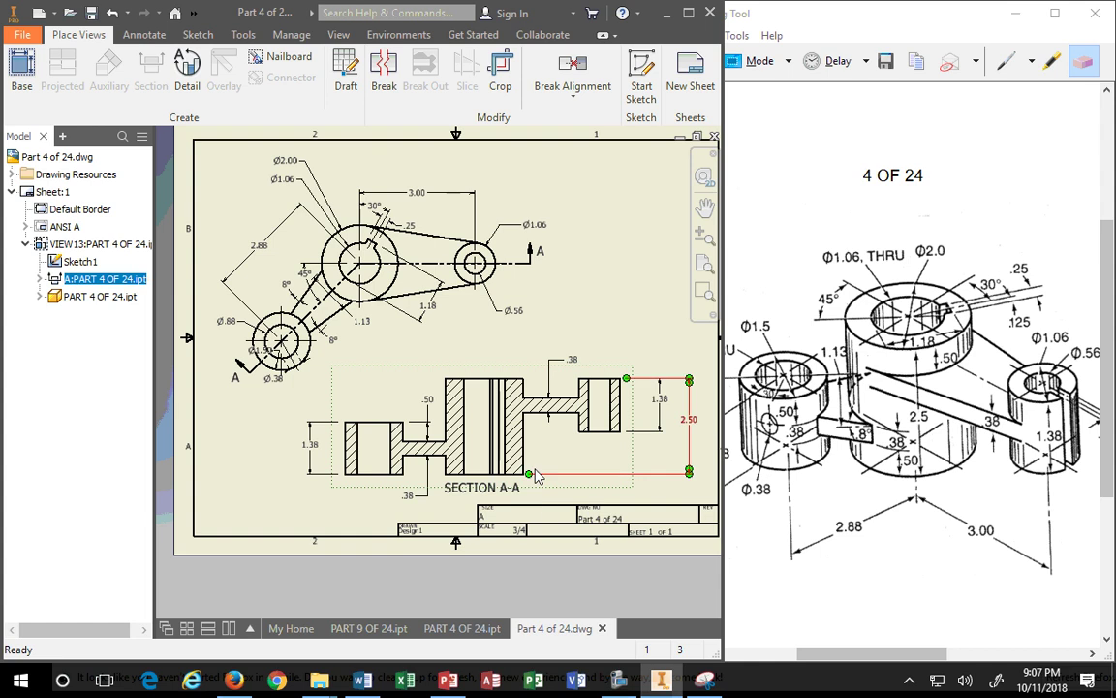
{"action": "left_click", "coordinate": [513, 344]}
{"action": "left_click_drag", "start_coordinate": [513, 347], "coordinate": [522, 346]}
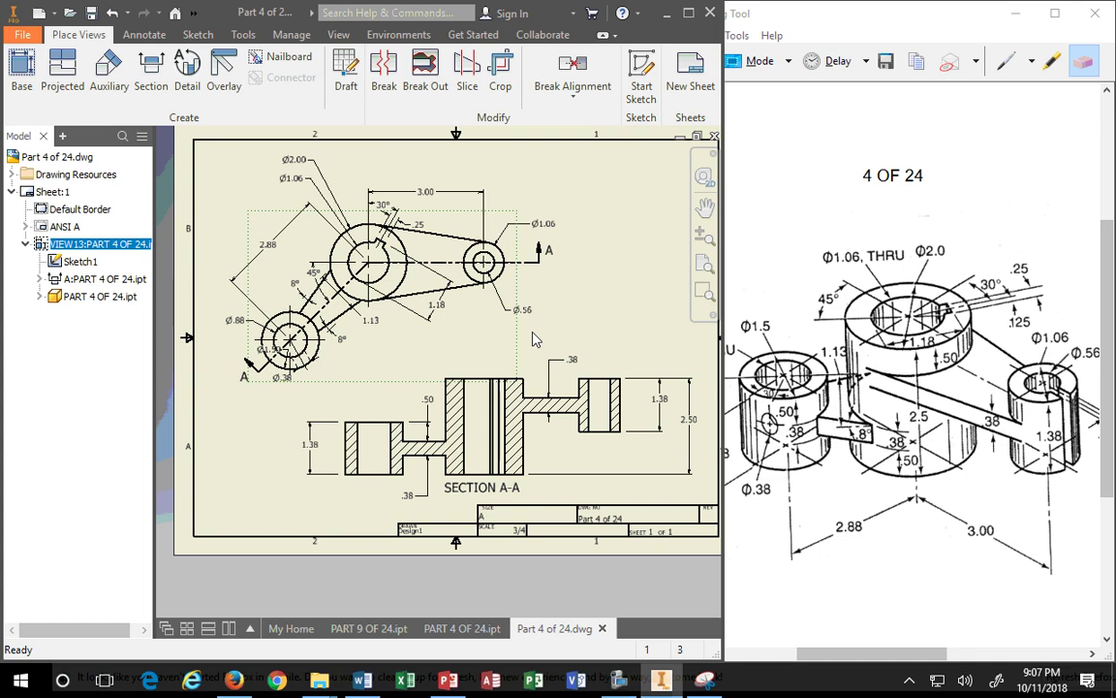
{"action": "left_click", "coordinate": [621, 681]}
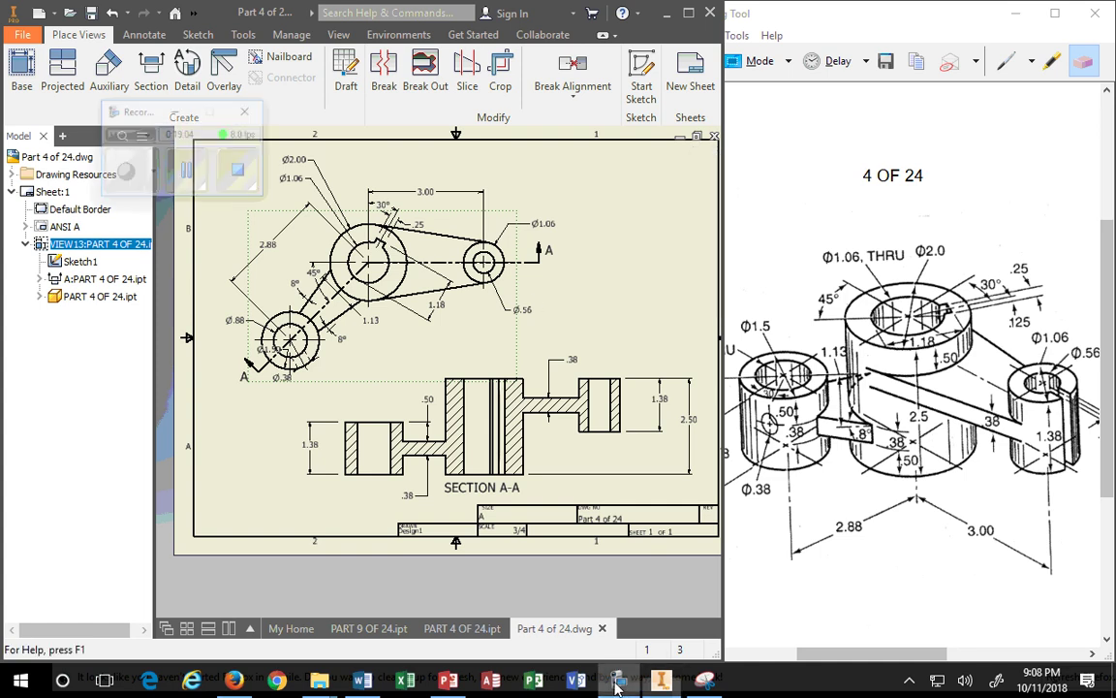